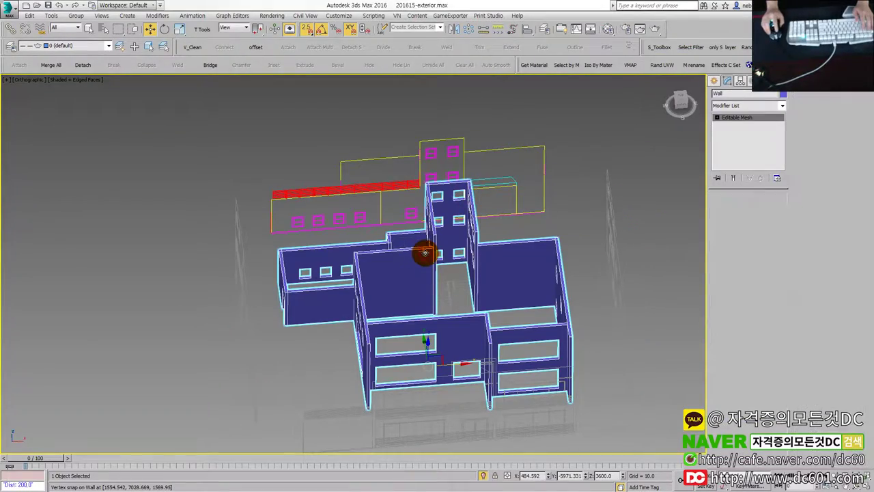
# - Orbit and zoom around the building to inspect the walls
pyautogui.scroll(3, 420, 254)
pyautogui.scroll(2, 437, 265)
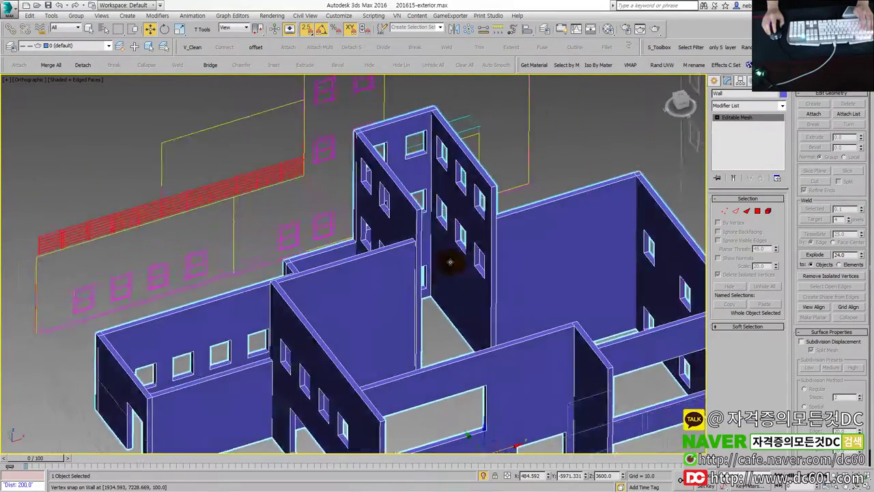
pyautogui.scroll(1, 450, 262)
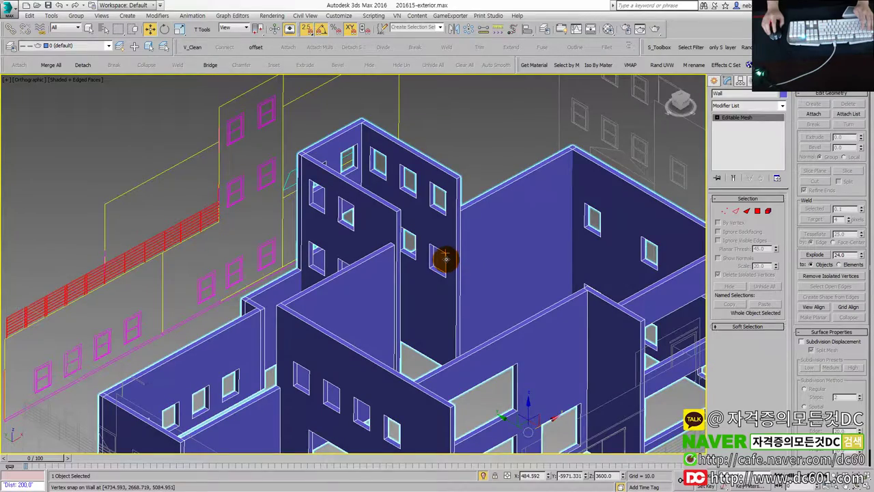
pyautogui.keyDown('alt'); pyautogui.moveTo(458, 256); pyautogui.dragTo(356, 266, button='middle'); pyautogui.keyUp('alt')
pyautogui.scroll(-2, 410, 265)
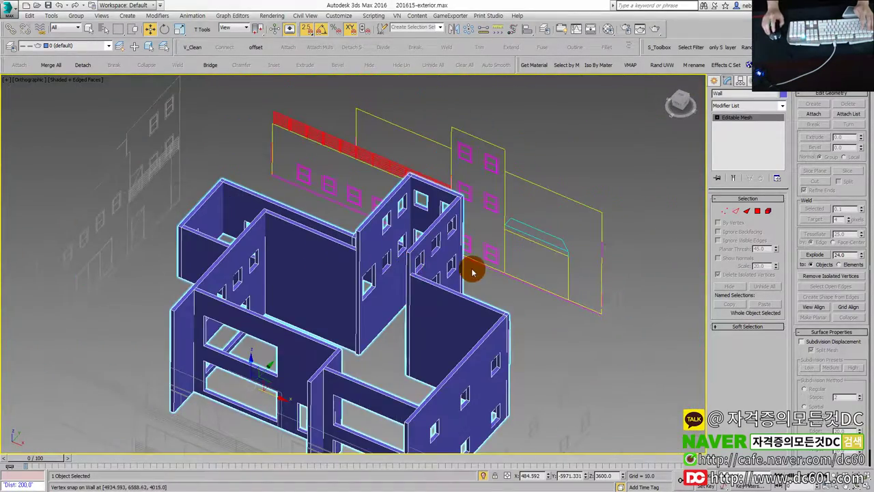
pyautogui.scroll(2, 519, 225)
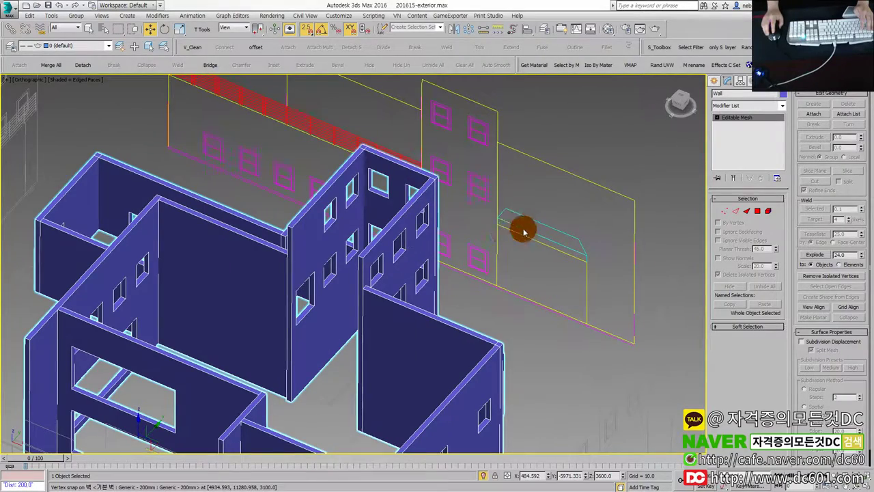
pyautogui.scroll(-1, 444, 247)
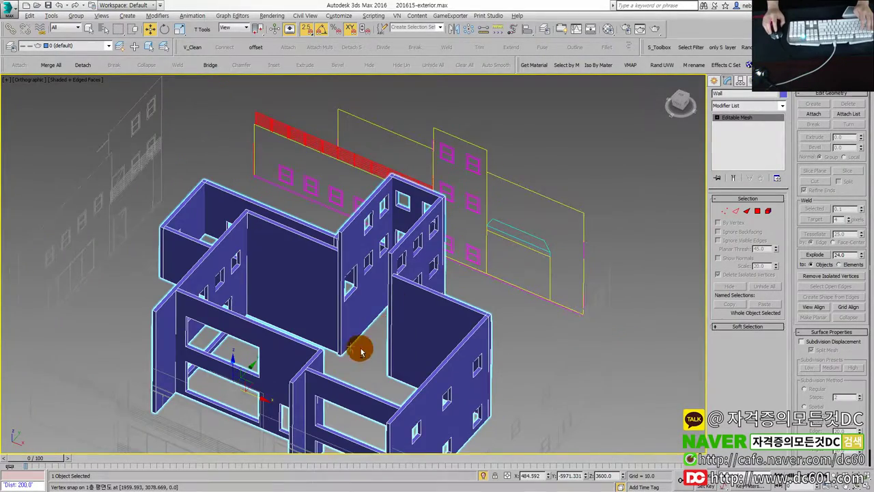
pyautogui.keyDown('alt'); pyautogui.moveTo(362, 352); pyautogui.dragTo(416, 341, button='middle'); pyautogui.keyUp('alt')
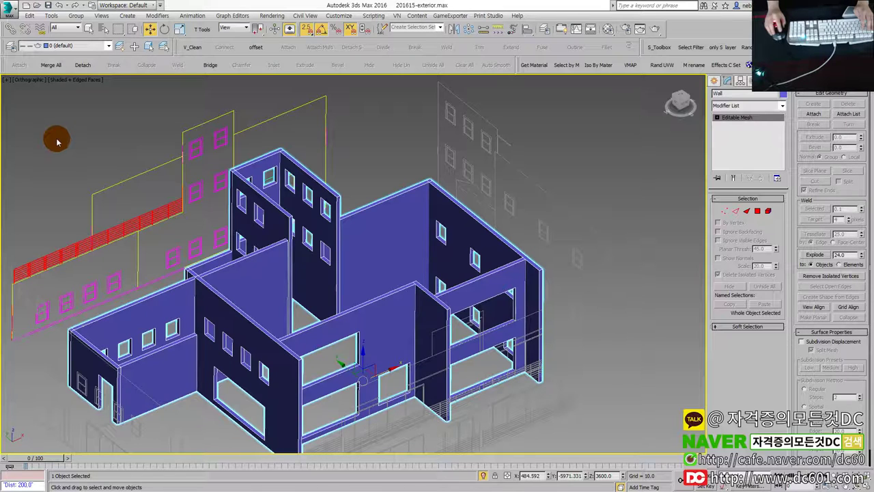
# - Select the wall object for a closer look, then deselect it
pyautogui.click(146, 196)
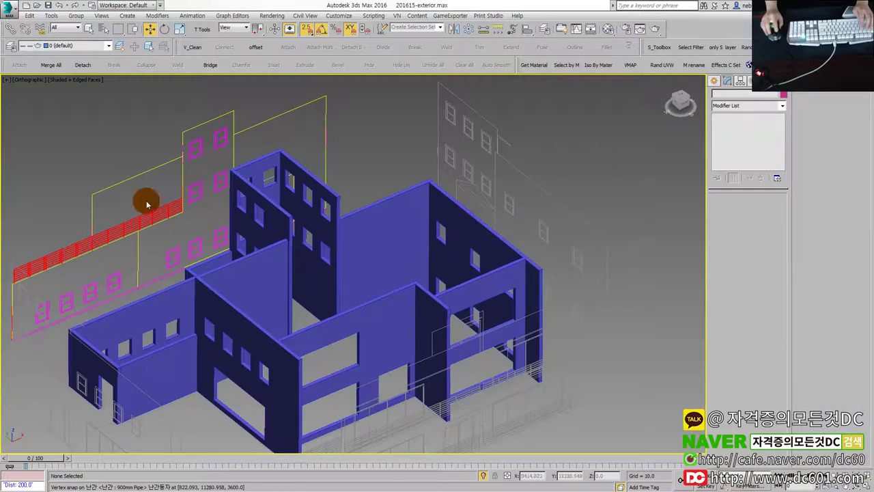
pyautogui.scroll(4, 253, 260)
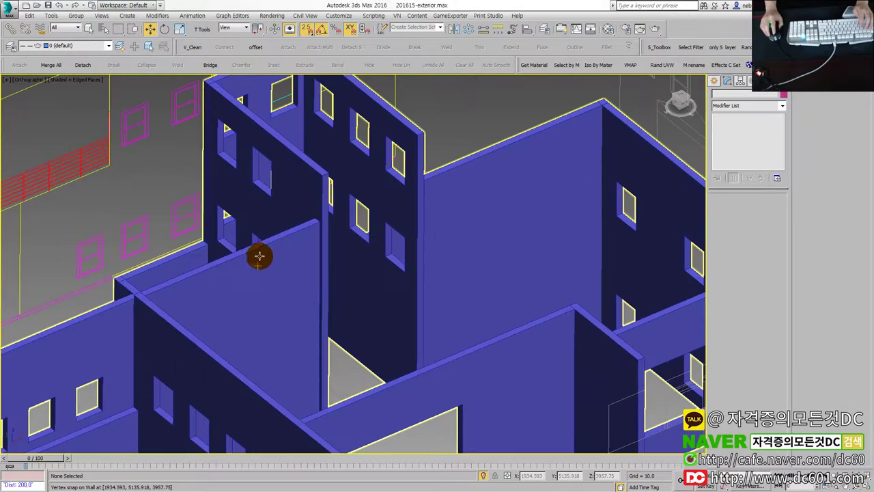
pyautogui.click(296, 244)
pyautogui.scroll(2, 358, 221)
pyautogui.scroll(-4, 395, 201)
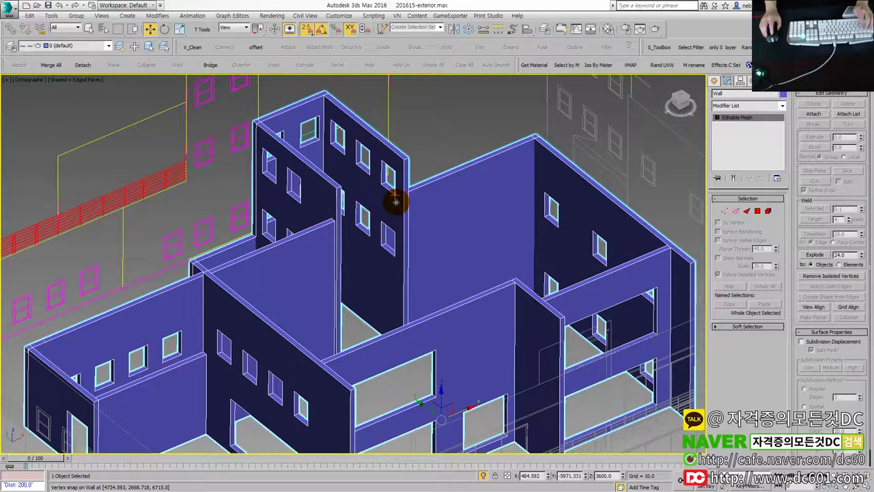
pyautogui.scroll(-2, 393, 237)
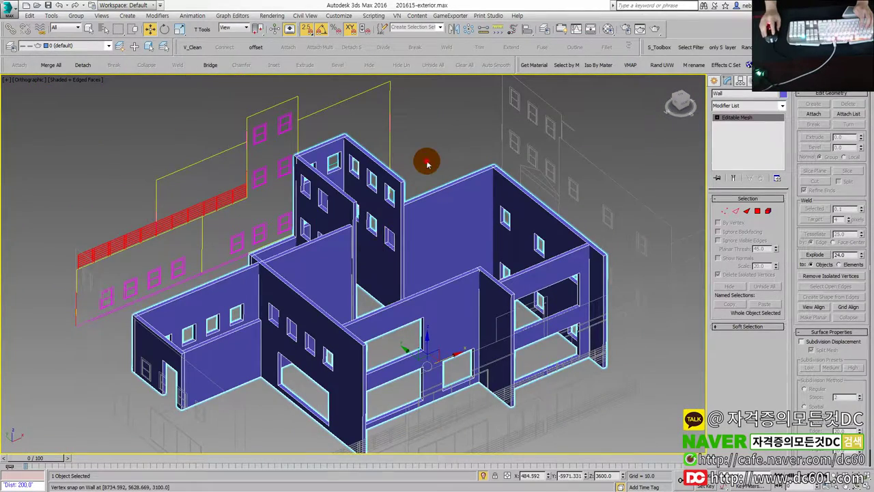
pyautogui.click(419, 162)
# - Compare the maximized Front view with the maximized orthographic building view
pyautogui.hotkey('alt', 'w')
pyautogui.click(240, 309)
pyautogui.hotkey('alt', 'w')
pyautogui.scroll(-3, 492, 355)
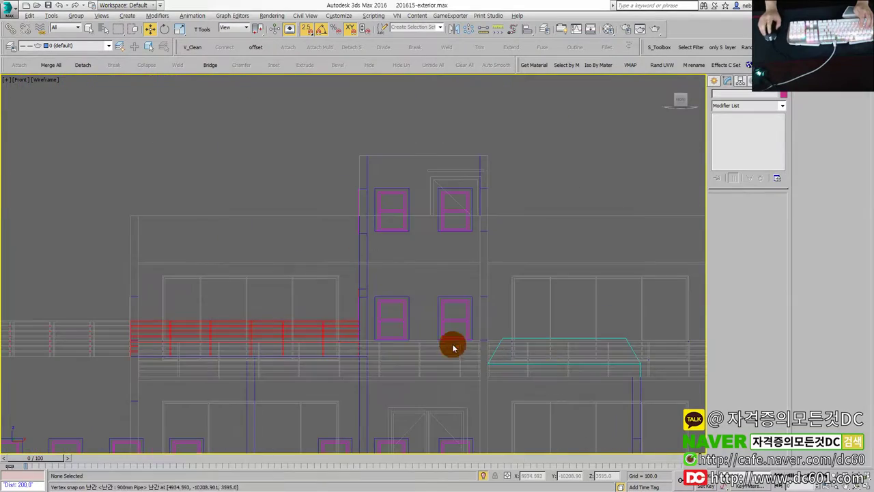
pyautogui.hotkey('alt', 'w')
pyautogui.click(492, 325)
pyautogui.hotkey('alt', 'w')
pyautogui.scroll(2, 387, 248)
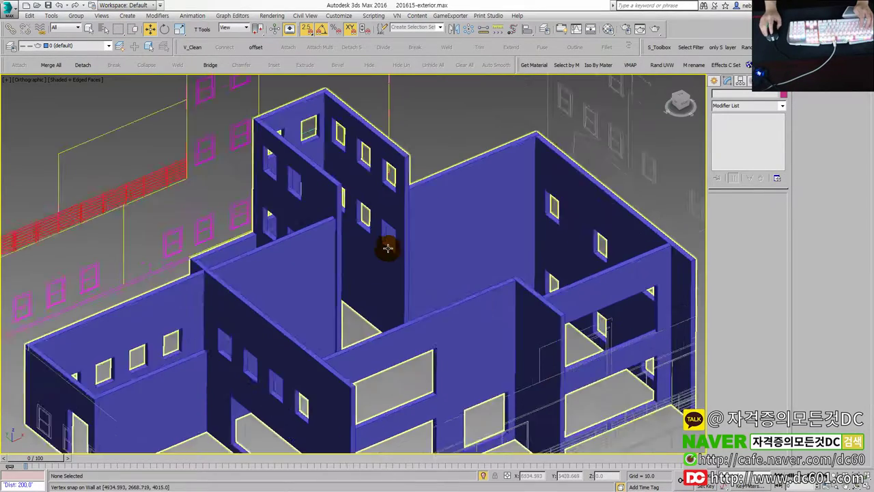
pyautogui.scroll(2, 324, 205)
pyautogui.scroll(-1, 406, 242)
# - Give the maximized Front view Realistic shading (F3), then maximize the orthographic view
pyautogui.hotkey('alt', 'w')
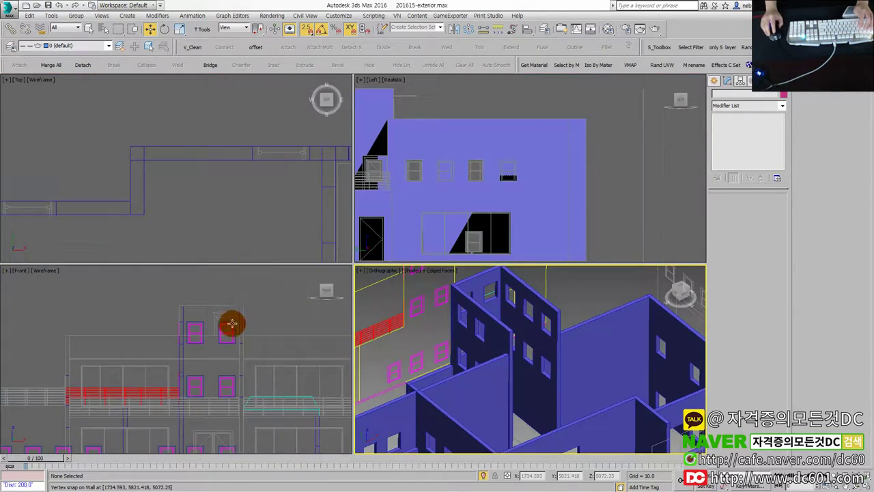
pyautogui.click(230, 322)
pyautogui.hotkey('alt', 'w')
pyautogui.scroll(-2, 278, 322)
pyautogui.press('F3')
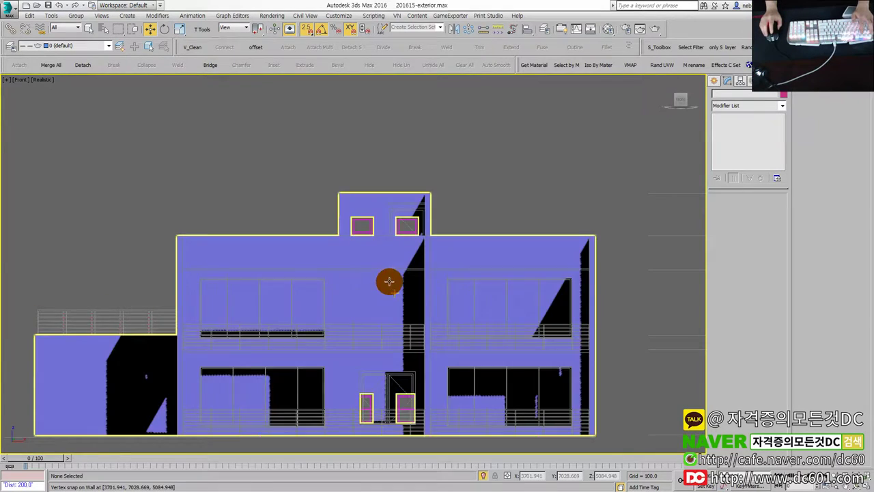
pyautogui.hotkey('alt', 'w')
pyautogui.click(490, 335)
pyautogui.hotkey('alt', 'w')
pyautogui.scroll(-5, 489, 330)
# - Unhide all hidden objects from the quad menu and select the front railing group
pyautogui.rightClick(480, 263)
pyautogui.click(488, 264)
pyautogui.moveTo(478, 276); pyautogui.dragTo(440, 234, button='middle')
pyautogui.click(475, 366)
pyautogui.rightClick(496, 302)
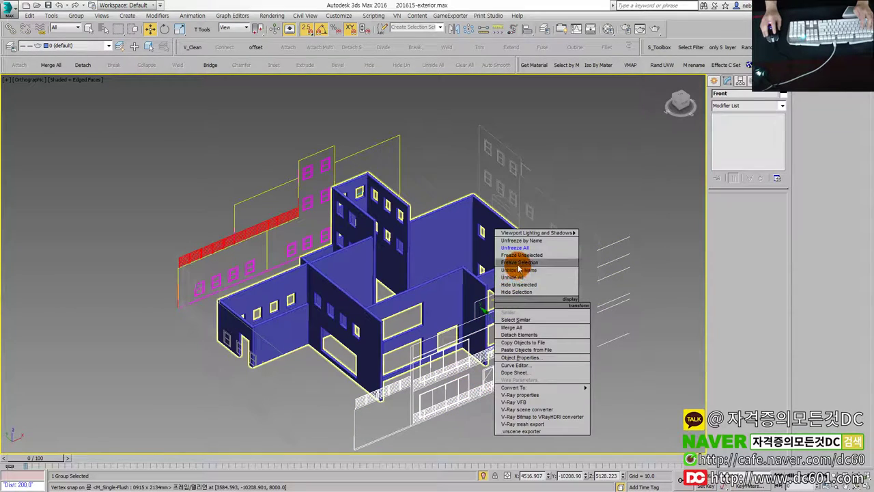
pyautogui.click(517, 277)
pyautogui.scroll(2, 439, 368)
pyautogui.click(563, 435)
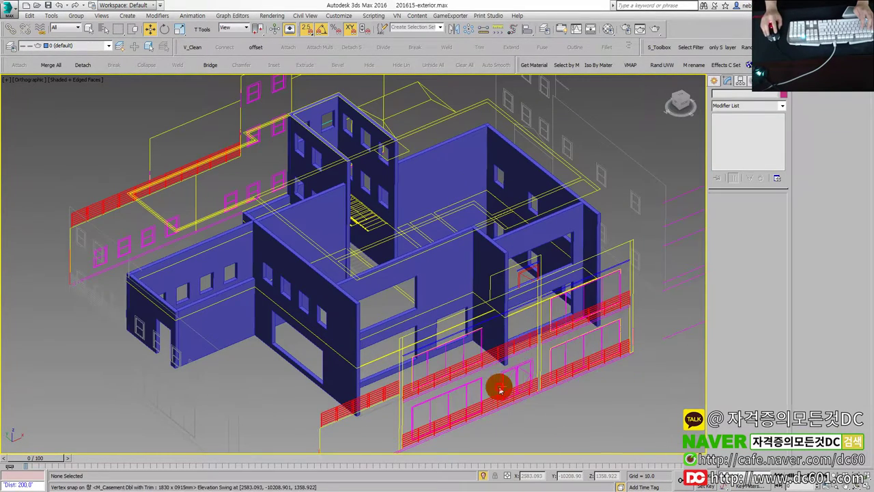
pyautogui.click(512, 362)
pyautogui.scroll(3, 502, 371)
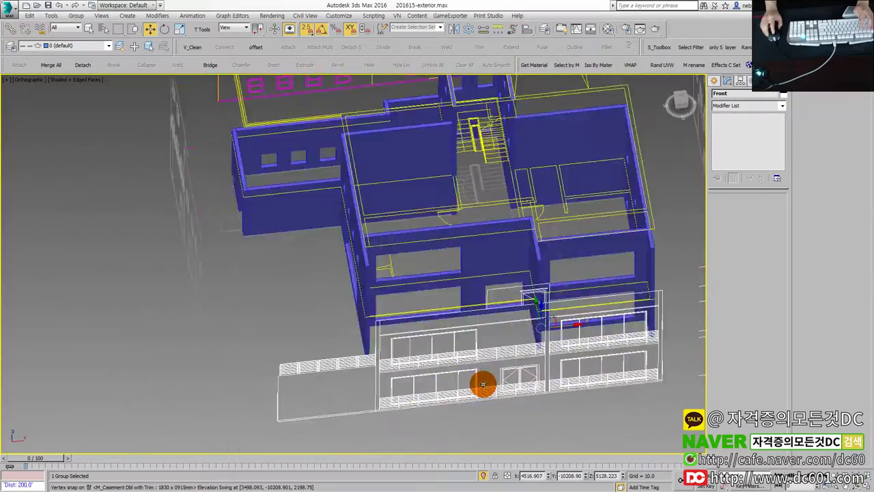
pyautogui.scroll(3, 410, 396)
pyautogui.scroll(-2, 348, 409)
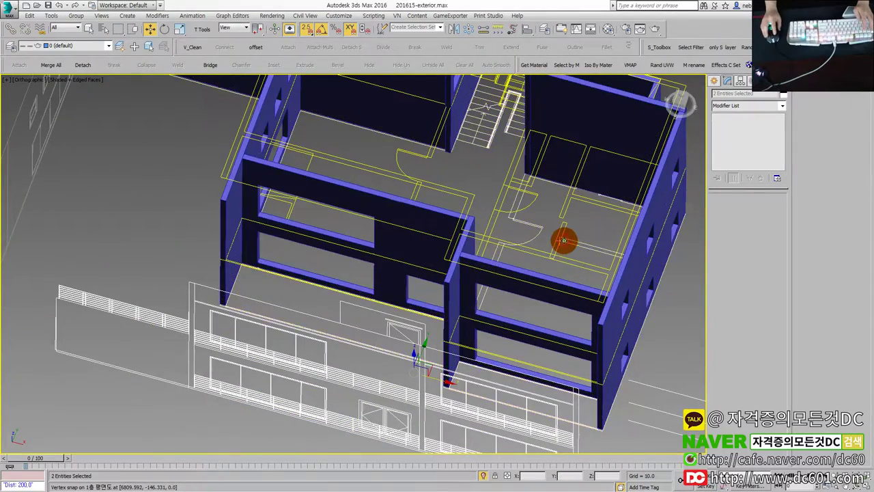
# - Orbit around the building front, selecting the Front railing group and floor-plan splines
pyautogui.keyDown('alt'); pyautogui.moveTo(562, 242); pyautogui.dragTo(551, 263, button='middle'); pyautogui.keyUp('alt')
pyautogui.click(607, 325)
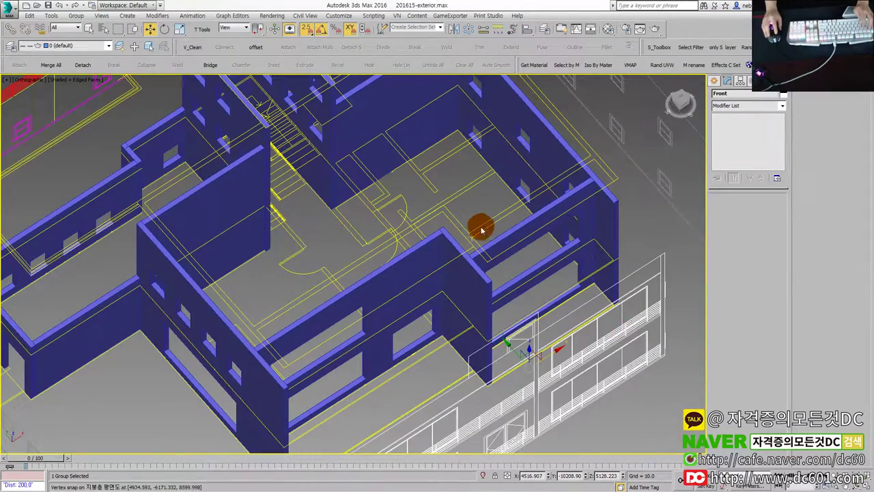
pyautogui.moveTo(475, 224)
pyautogui.keyDown('alt'); pyautogui.mouseDown(button='middle')
pyautogui.moveTo(531, 191)
pyautogui.moveTo(482, 248)
pyautogui.mouseUp(button='middle'); pyautogui.keyUp('alt')
pyautogui.click(556, 390)
pyautogui.moveTo(527, 390)
pyautogui.keyDown('alt'); pyautogui.mouseDown(button='middle')
pyautogui.moveTo(521, 336)
pyautogui.moveTo(552, 228)
pyautogui.mouseUp(button='middle'); pyautogui.keyUp('alt')
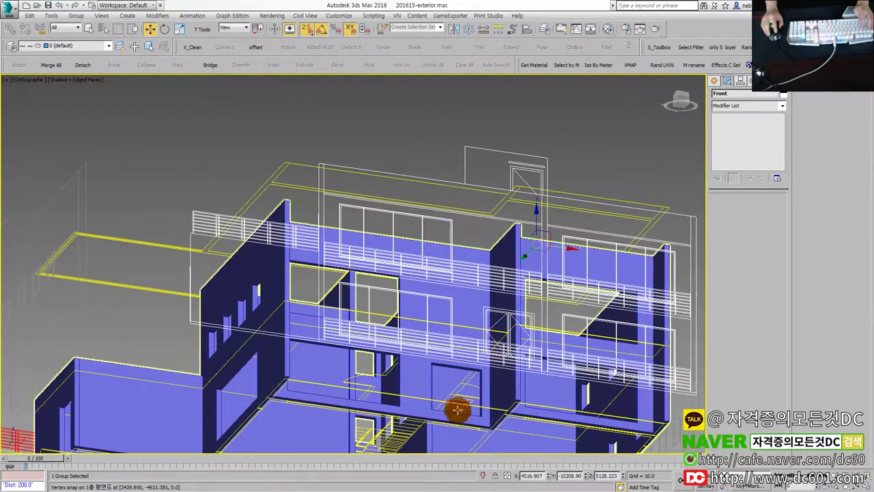
pyautogui.click(460, 410)
pyautogui.keyDown('alt'); pyautogui.moveTo(461, 400); pyautogui.dragTo(527, 336, button='middle'); pyautogui.keyUp('alt')
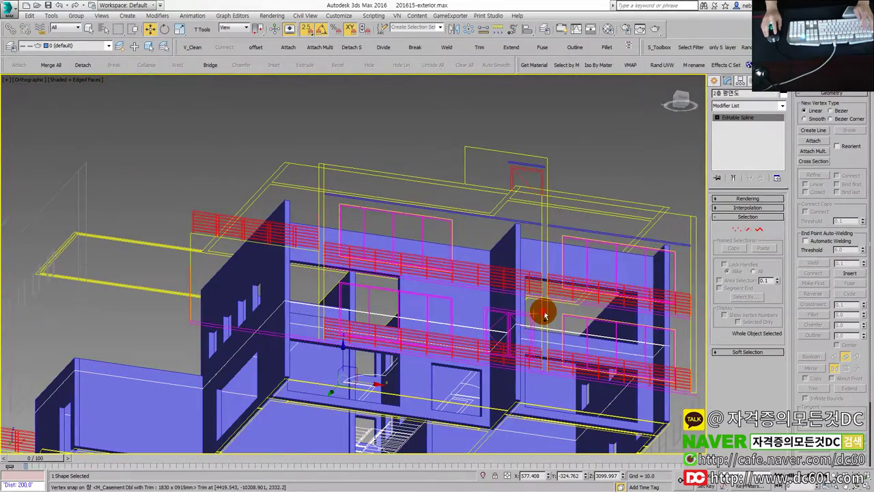
pyautogui.click(539, 314)
pyautogui.hotkey('alt', 'w')
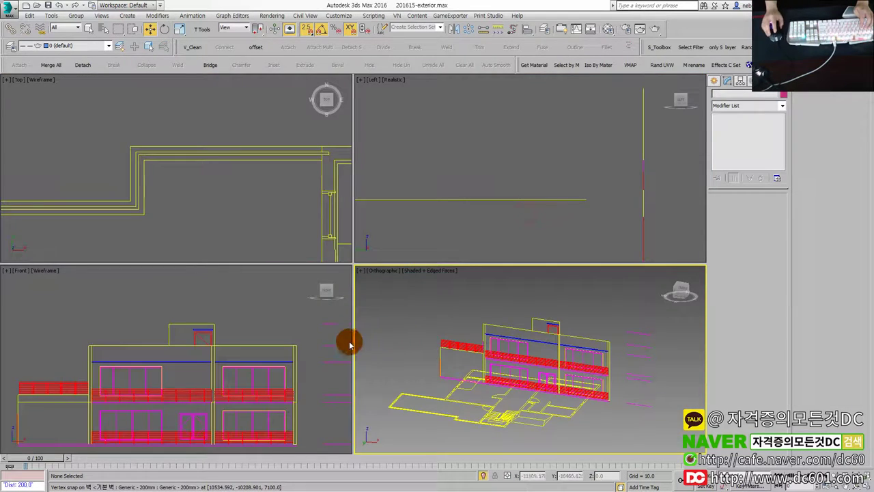
# - In the maximized Front view, draw a rectangle over the top tower outline
pyautogui.click(256, 347)
pyautogui.hotkey('alt', 'w')
pyautogui.scroll(3, 358, 273)
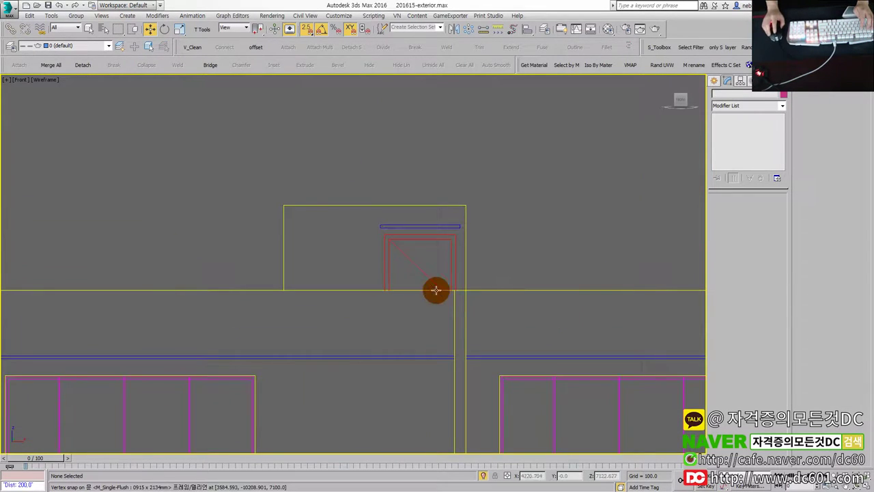
pyautogui.click(715, 82)
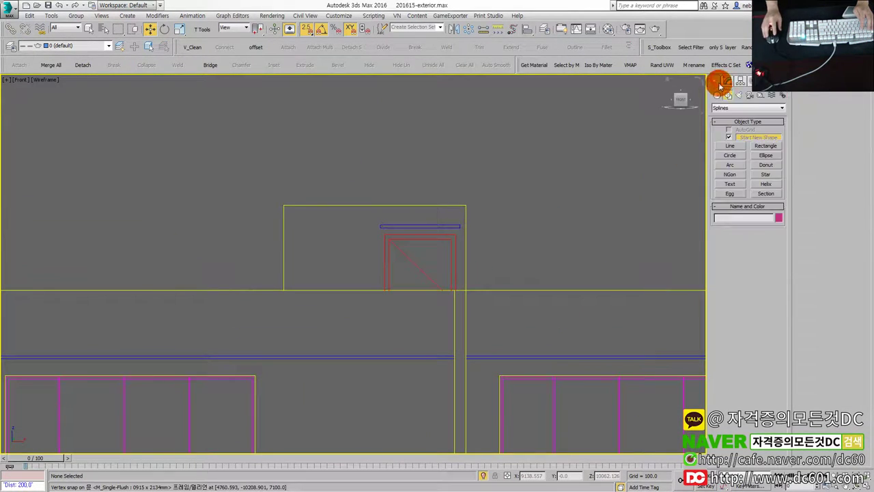
pyautogui.click(760, 145)
pyautogui.scroll(3, 421, 362)
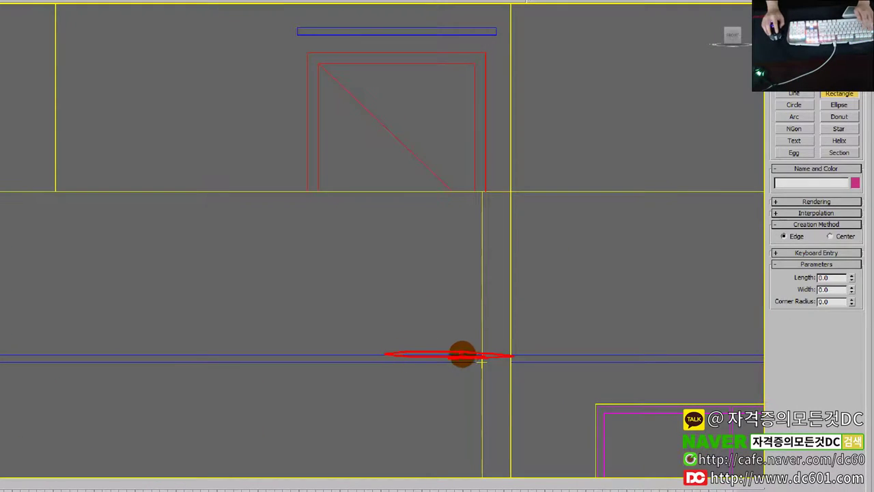
pyautogui.scroll(-3, 470, 357)
pyautogui.scroll(2, 462, 346)
pyautogui.scroll(2, 462, 322)
pyautogui.moveTo(486, 231)
pyautogui.mouseDown()
pyautogui.moveTo(309, 337)
pyautogui.moveTo(310, 311)
pyautogui.mouseUp()
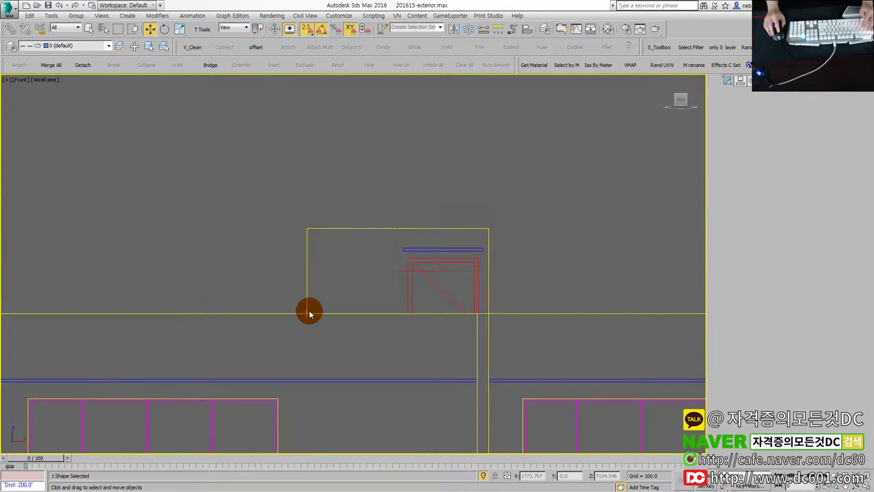
# - Make the rectangle editable and move its two bottom vertices down to the slab line
pyautogui.press('w')
pyautogui.moveTo(257, 295); pyautogui.dragTo(589, 374)
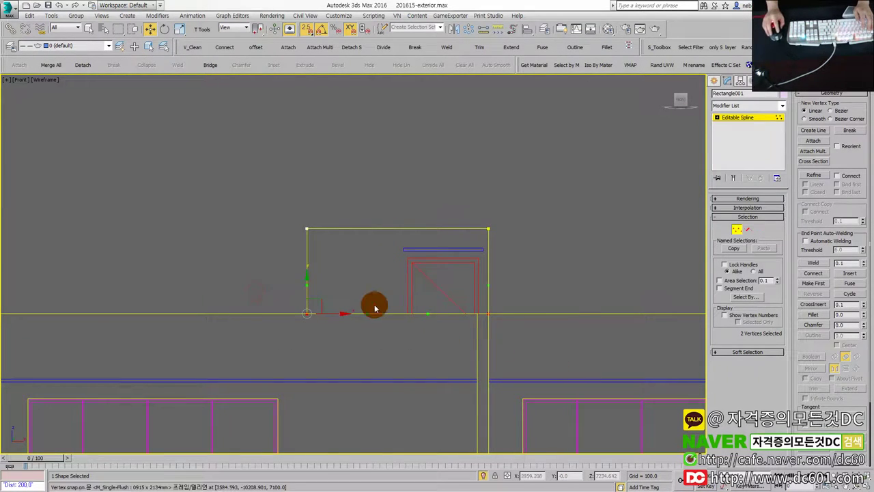
pyautogui.moveTo(307, 313); pyautogui.dragTo(475, 375)
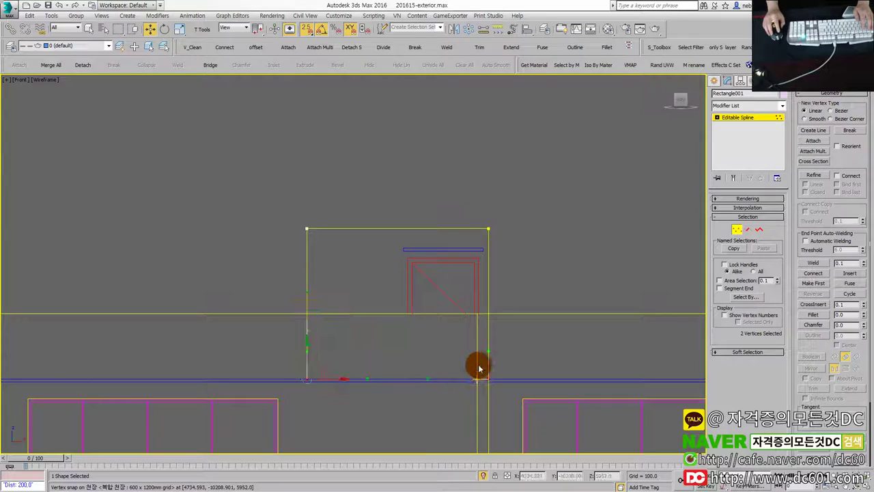
pyautogui.scroll(2, 486, 352)
pyautogui.press('1')
pyautogui.click(714, 81)
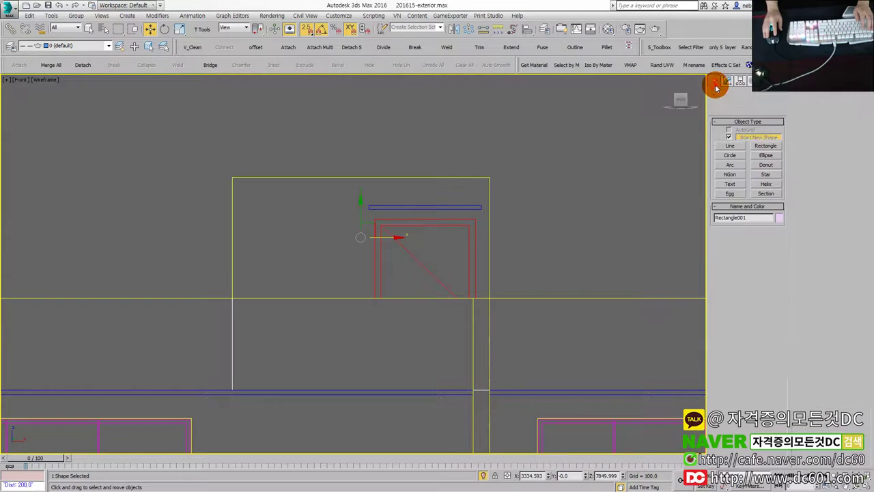
# - Draw a second rectangle, Rectangle002, over the tower's upper doorway outline
pyautogui.click(766, 150)
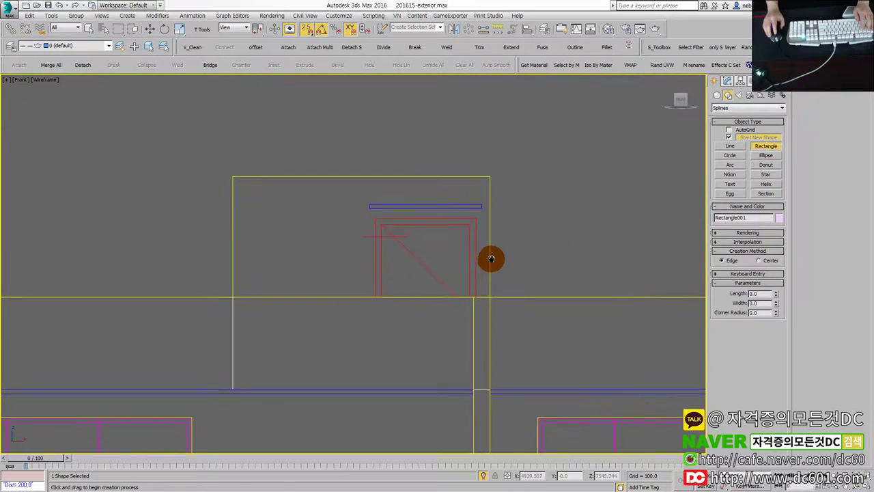
pyautogui.moveTo(487, 259); pyautogui.dragTo(480, 237, button='middle')
pyautogui.moveTo(476, 197); pyautogui.dragTo(381, 410)
pyautogui.hotkey('ctrl', 'e')
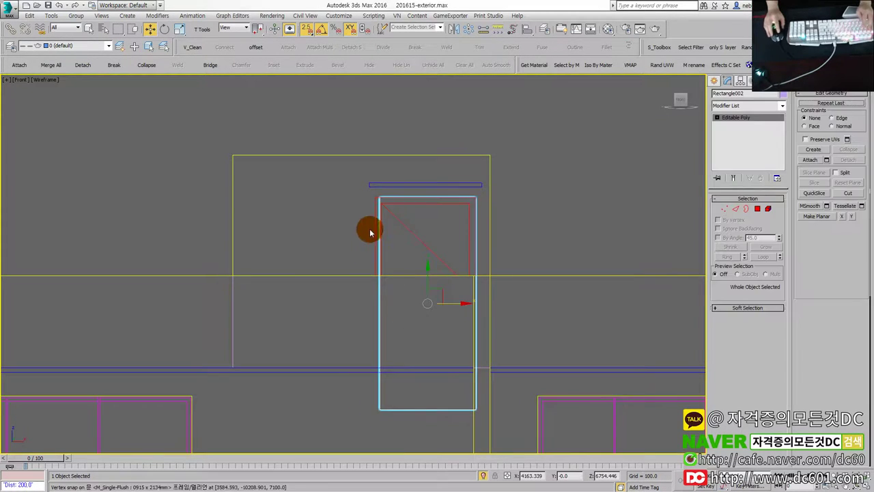
pyautogui.moveTo(338, 176); pyautogui.dragTo(415, 408)
pyautogui.moveTo(408, 302); pyautogui.dragTo(365, 193)
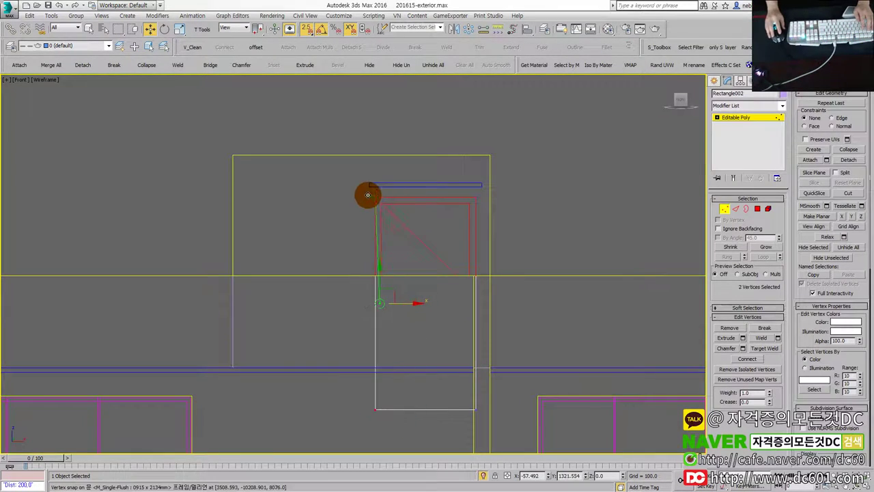
pyautogui.press('1')
pyautogui.hotkey('alt', 'w')
pyautogui.hotkey('alt', 'w')
pyautogui.moveTo(474, 383)
pyautogui.keyDown('alt'); pyautogui.mouseDown(button='middle')
pyautogui.moveTo(451, 373)
pyautogui.moveTo(441, 383)
pyautogui.moveTo(362, 383)
pyautogui.mouseUp(button='middle'); pyautogui.keyUp('alt')
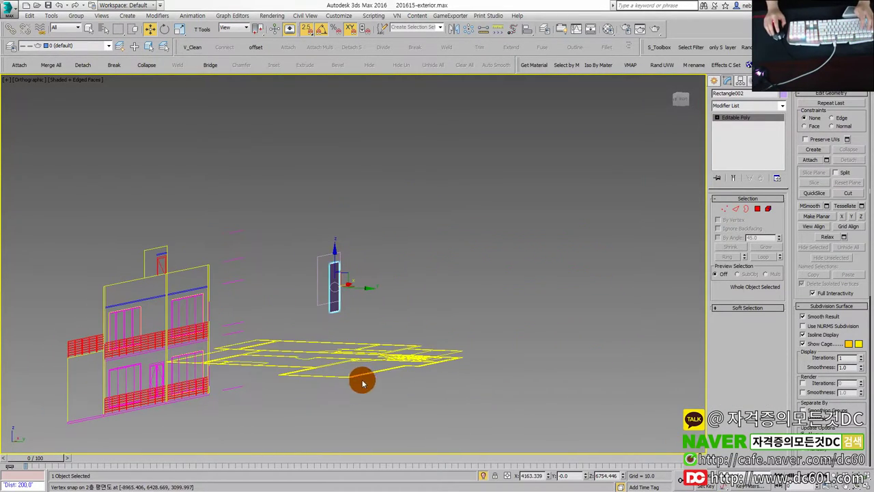
pyautogui.hotkey('ctrl', 'z')
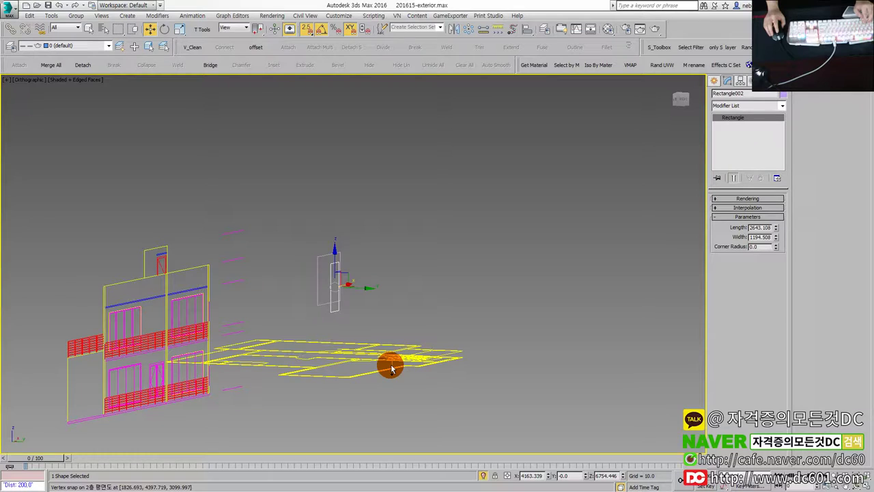
pyautogui.hotkey('alt', 'w')
pyautogui.hotkey('alt', 'w')
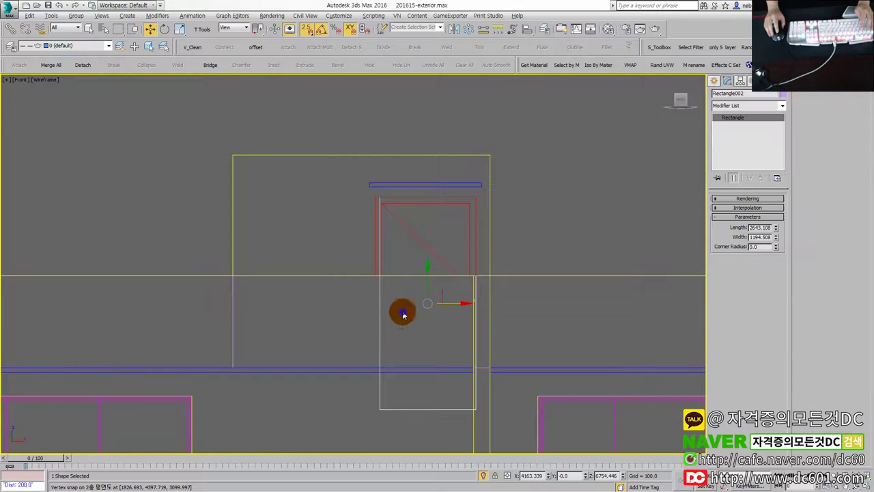
# - Convert Rectangle002 to Editable Spline and lower its top vertices to the horizontal line
pyautogui.rightClick(403, 315)
pyautogui.click(519, 395)
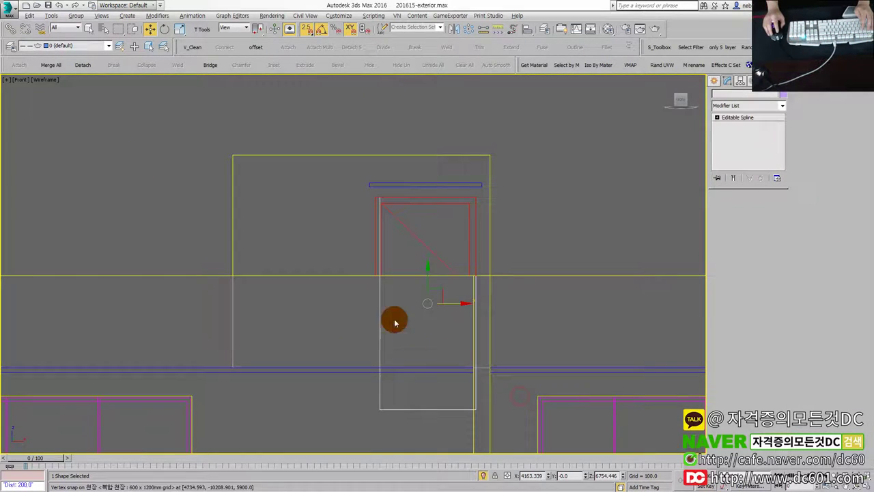
pyautogui.press('1')
pyautogui.moveTo(348, 176); pyautogui.dragTo(403, 352)
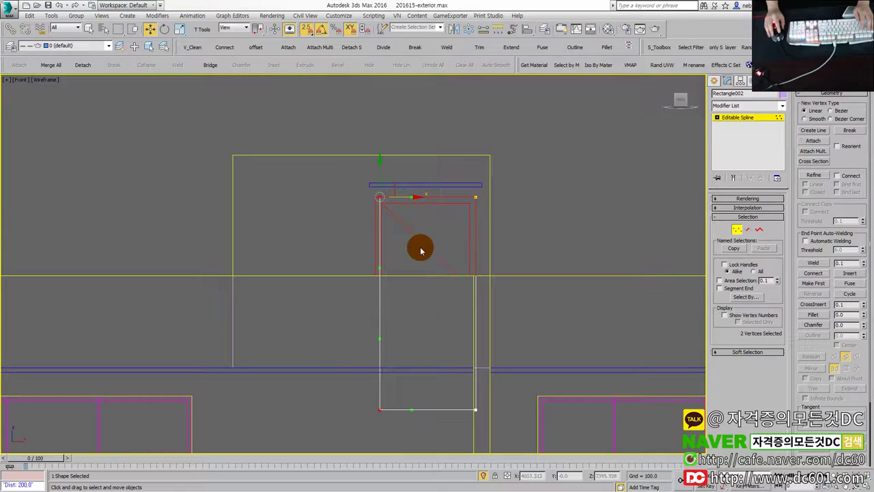
pyautogui.moveTo(378, 198); pyautogui.dragTo(420, 285)
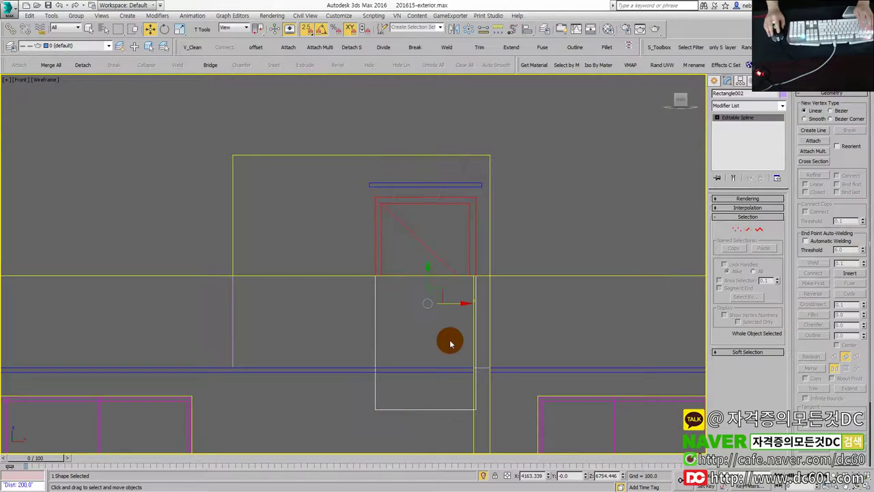
pyautogui.press('1')
pyautogui.hotkey('alt', 'w')
pyautogui.hotkey('alt', 'w')
# - Orbit to an oblique view to check the rectangle against the building
pyautogui.moveTo(408, 360)
pyautogui.keyDown('alt'); pyautogui.mouseDown(button='middle')
pyautogui.moveTo(362, 365)
pyautogui.moveTo(313, 332)
pyautogui.mouseUp(button='middle'); pyautogui.keyUp('alt')
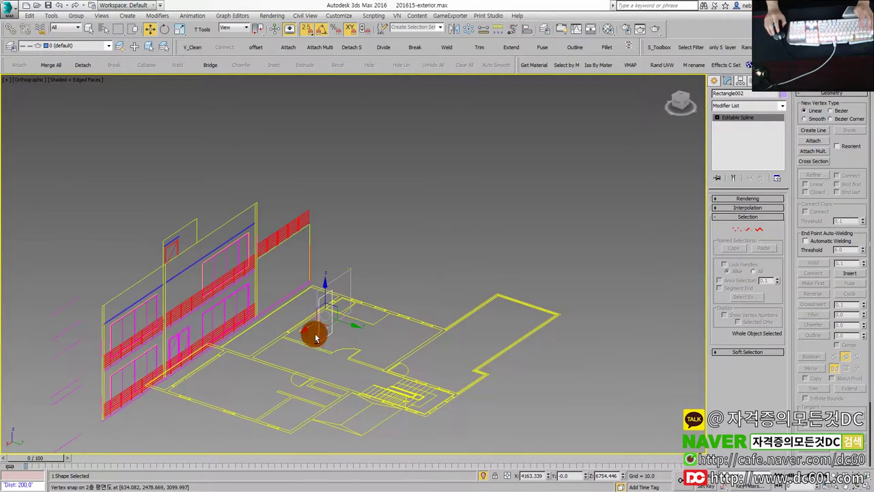
pyautogui.scroll(3, 387, 266)
pyautogui.click(387, 266)
pyautogui.keyDown('alt'); pyautogui.moveTo(386, 266); pyautogui.dragTo(338, 273, button='middle'); pyautogui.keyUp('alt')
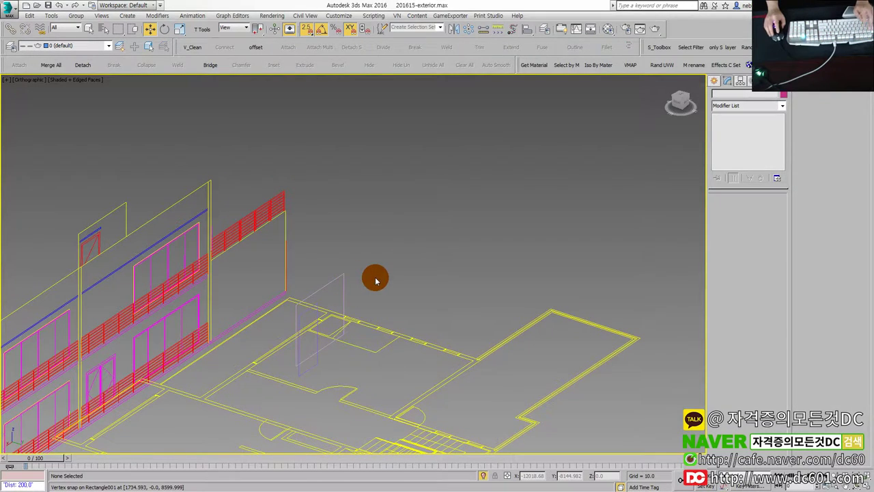
pyautogui.hotkey('ctrl', 'z')
pyautogui.hotkey('alt', 'w')
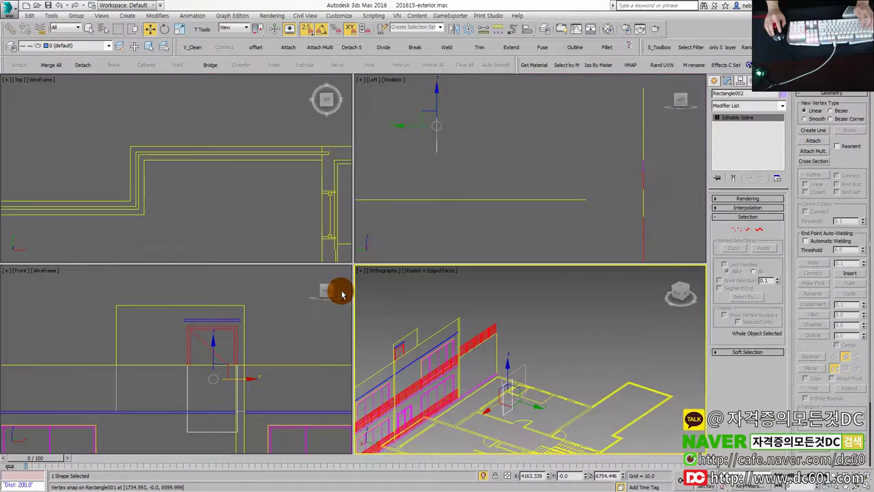
# - Attach Rectangle002 into Rectangle001 to form a single shape
pyautogui.hotkey('alt', 'w')
pyautogui.keyDown('alt'); pyautogui.moveTo(533, 302); pyautogui.dragTo(416, 289, button='middle'); pyautogui.keyUp('alt')
pyautogui.click(426, 283)
pyautogui.click(813, 142)
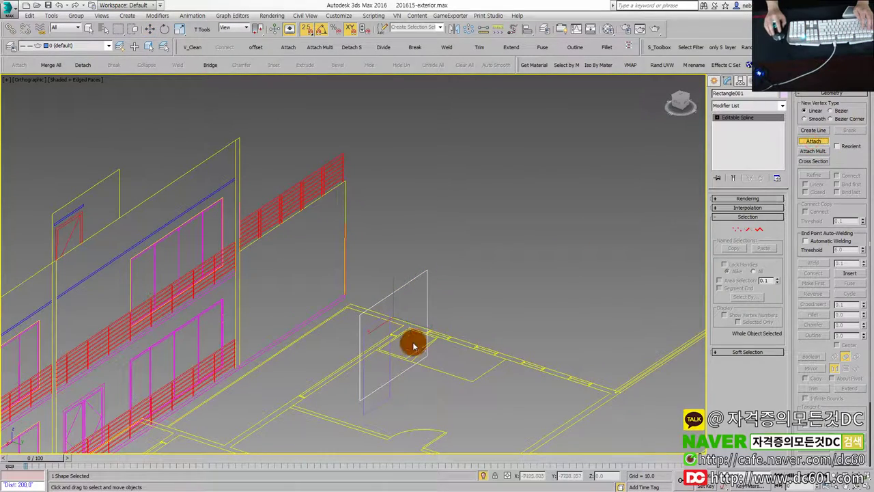
pyautogui.scroll(4, 393, 348)
pyautogui.press('1')
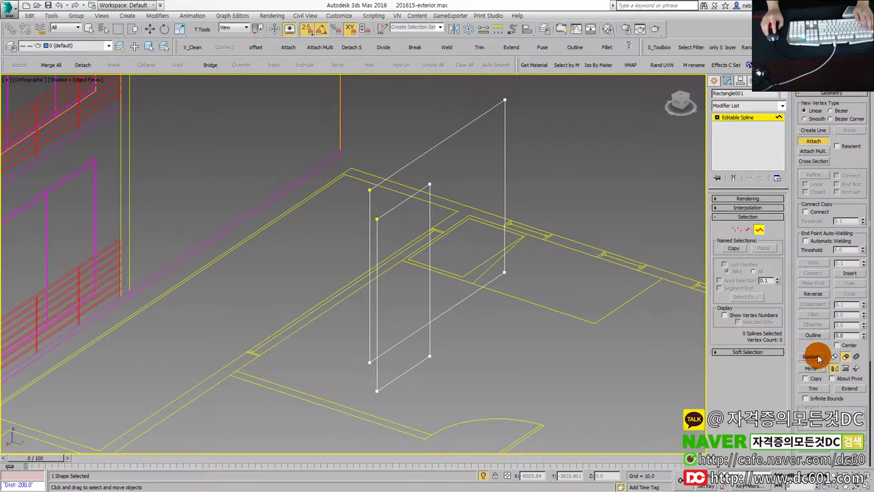
pyautogui.click(502, 324)
pyautogui.moveTo(521, 307)
pyautogui.mouseDown(button='middle')
pyautogui.moveTo(498, 351)
pyautogui.moveTo(436, 353)
pyautogui.moveTo(453, 310)
pyautogui.mouseUp(button='middle')
pyautogui.press('1')
# - At Spline level, Boolean Union the small rectangle into the large rectangle spline
pyautogui.click(462, 293)
pyautogui.click(462, 281)
pyautogui.scroll(-3, 462, 280)
pyautogui.click(470, 296)
pyautogui.click(472, 294)
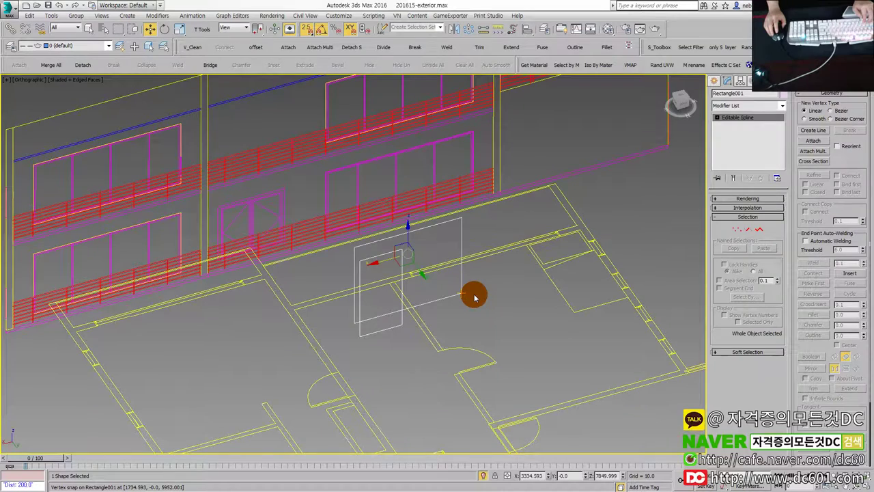
pyautogui.click(487, 298)
pyautogui.click(449, 290)
pyautogui.press('3')
pyautogui.click(447, 285)
pyautogui.click(822, 360)
pyautogui.click(376, 294)
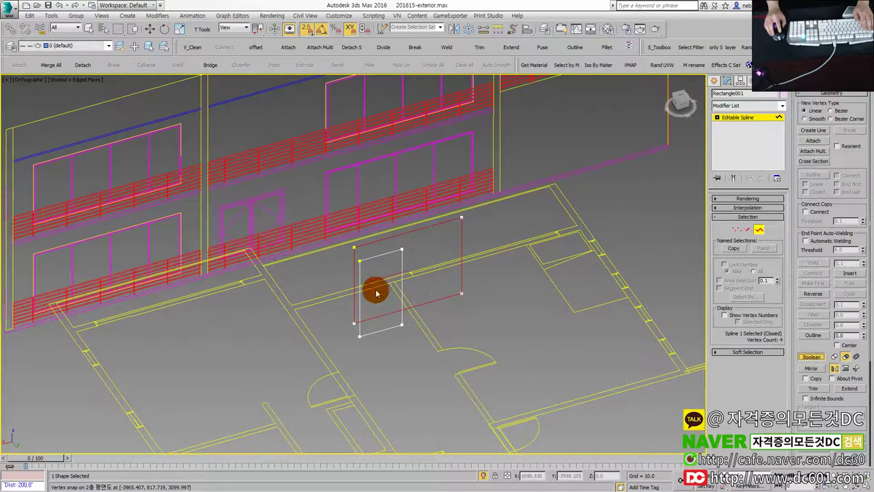
# - Inspect the unioned outline's vertices, then return to whole-shape editing
pyautogui.press('1')
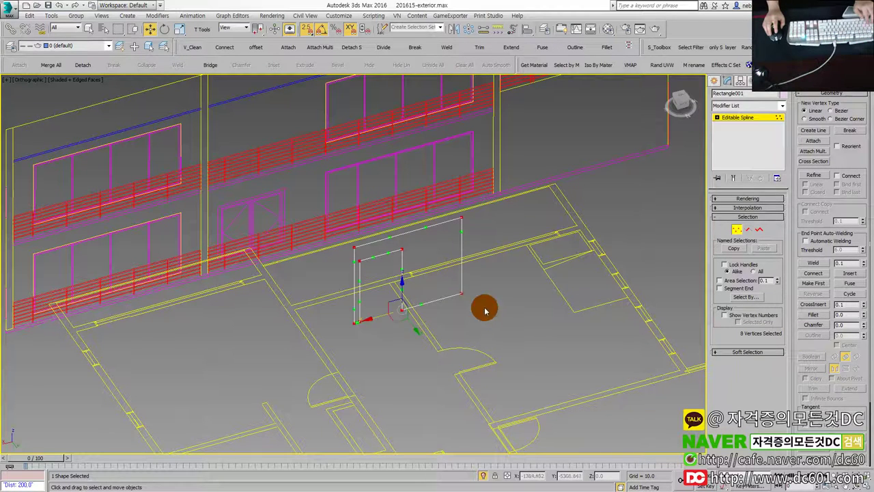
pyautogui.rightClick(396, 263)
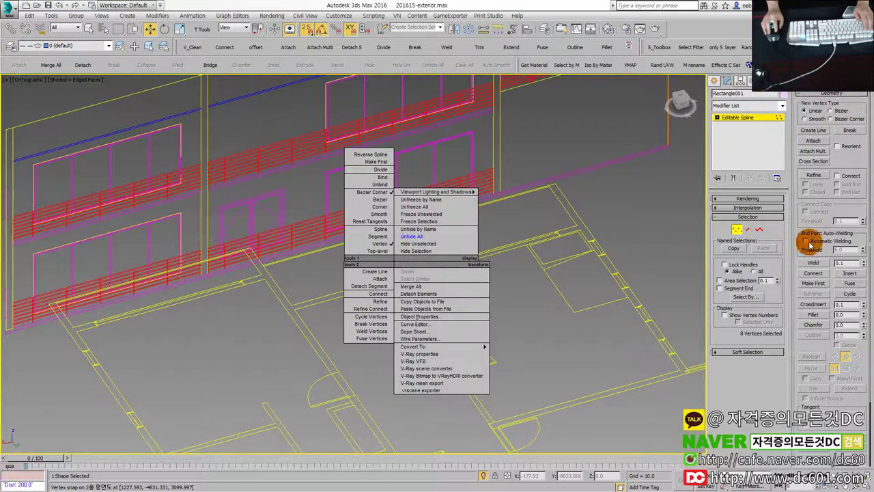
pyautogui.click(826, 205)
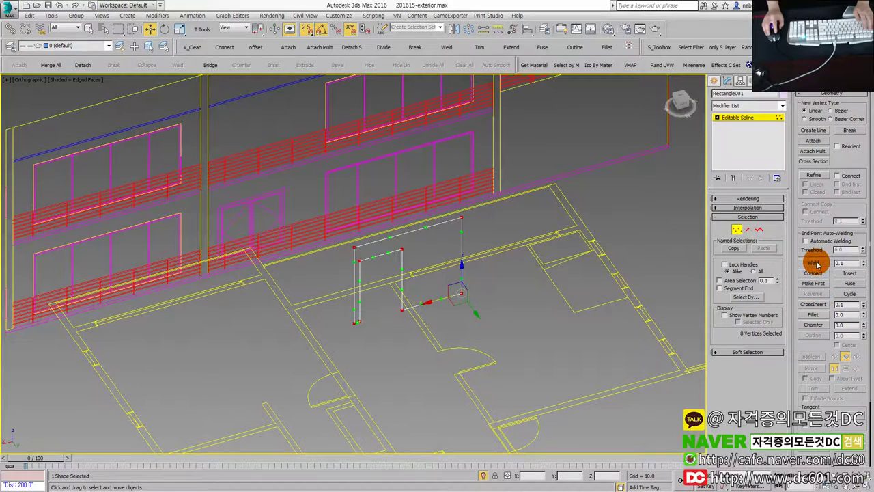
pyautogui.scroll(3, 390, 256)
pyautogui.scroll(3, 396, 258)
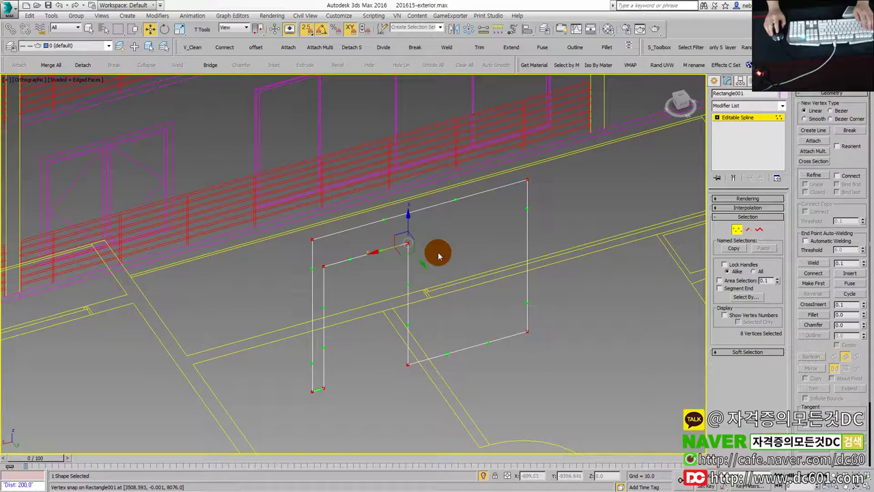
pyautogui.rightClick(405, 243)
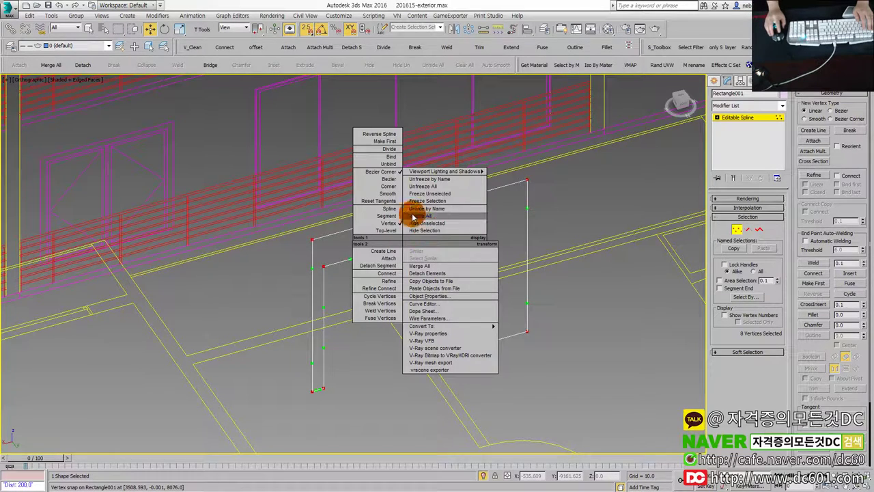
pyautogui.click(390, 191)
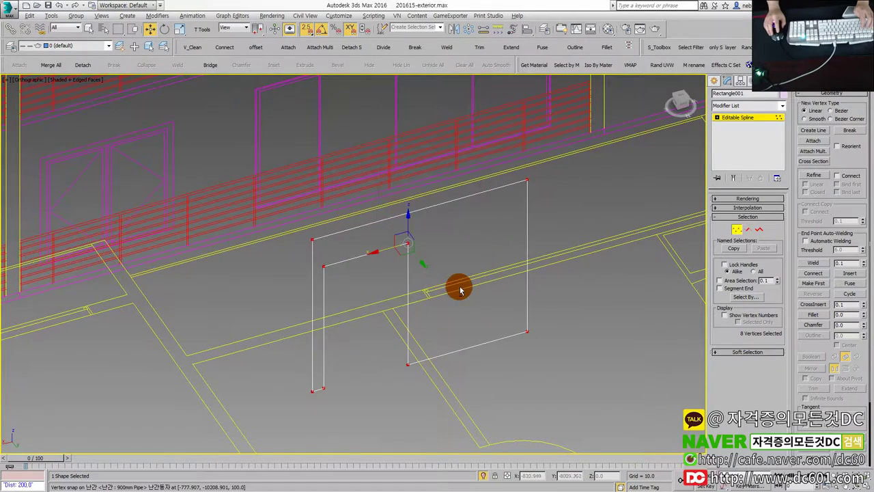
# - Extrude the outline to a depth of 200 and move the slab into place on the plan
pyautogui.hotkey('alt', 'w')
pyautogui.press('f')
pyautogui.hotkey('alt', 'w')
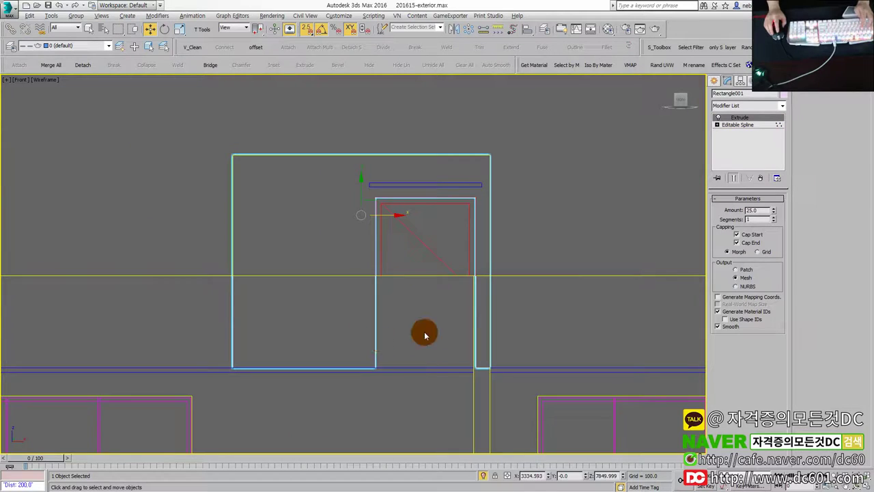
pyautogui.write('200')
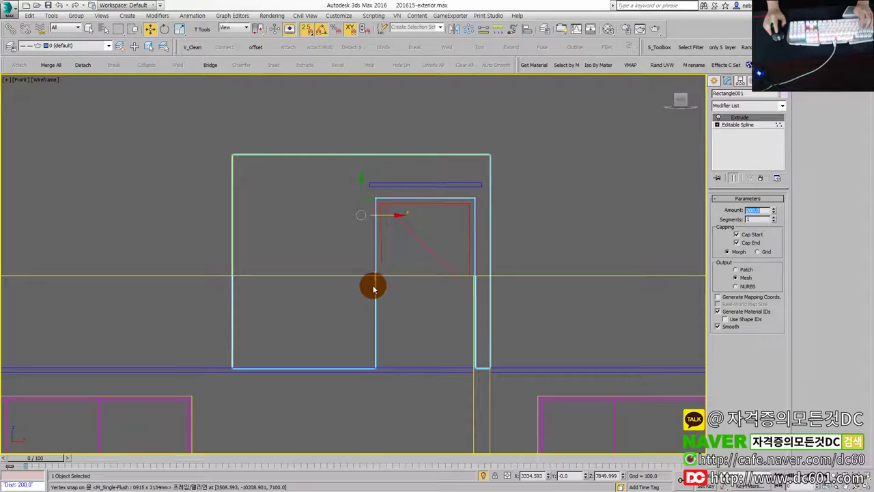
pyautogui.hotkey('alt', 'w')
pyautogui.hotkey('alt', 'w')
pyautogui.scroll(-3, 301, 287)
pyautogui.scroll(-4, 345, 354)
pyautogui.scroll(3, 381, 371)
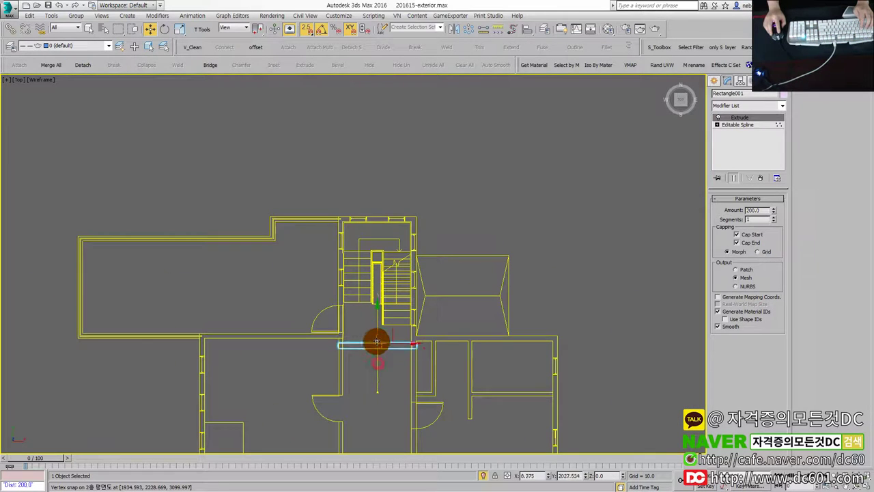
pyautogui.scroll(1, 374, 345)
pyautogui.scroll(1, 374, 344)
pyautogui.scroll(2, 375, 342)
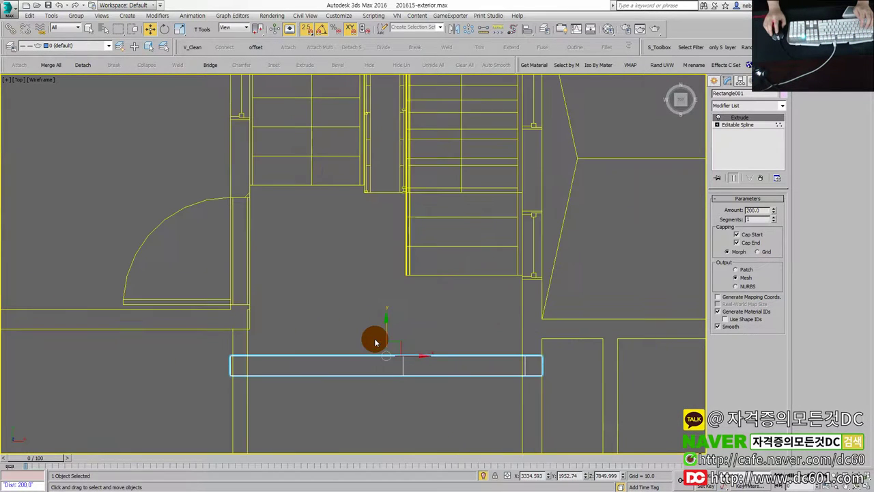
pyautogui.moveTo(387, 355); pyautogui.dragTo(231, 305)
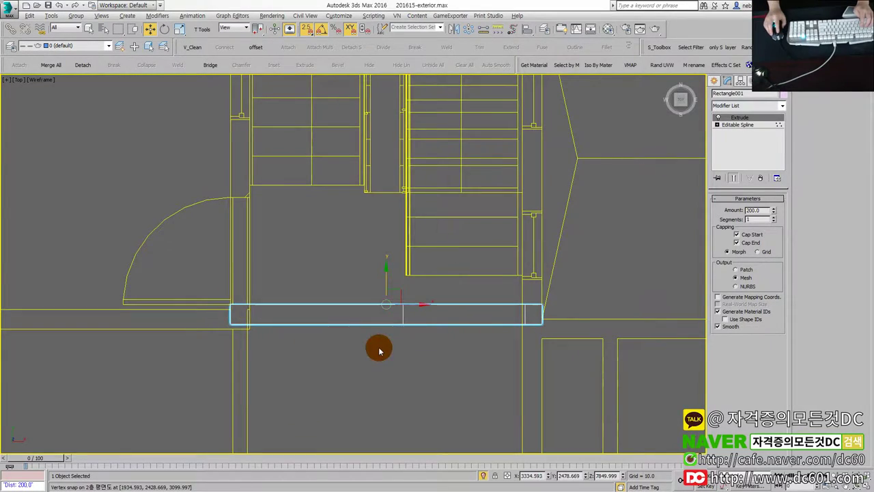
# - In the shaded 3D view, attach the pink slab to the wall object
pyautogui.hotkey('alt', 'w')
pyautogui.hotkey('alt', 'w')
pyautogui.scroll(-3, 427, 357)
pyautogui.moveTo(427, 357)
pyautogui.keyDown('alt'); pyautogui.mouseDown(button='middle')
pyautogui.moveTo(421, 394)
pyautogui.moveTo(620, 273)
pyautogui.mouseUp(button='middle'); pyautogui.keyUp('alt')
pyautogui.click(620, 273)
pyautogui.scroll(3, 474, 335)
pyautogui.scroll(1, 489, 362)
pyautogui.scroll(2, 489, 363)
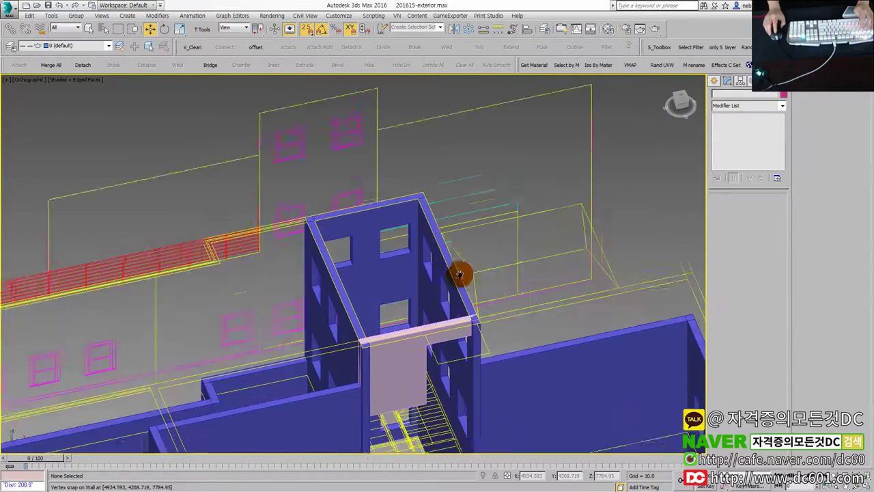
pyautogui.scroll(3, 461, 273)
pyautogui.click(271, 298)
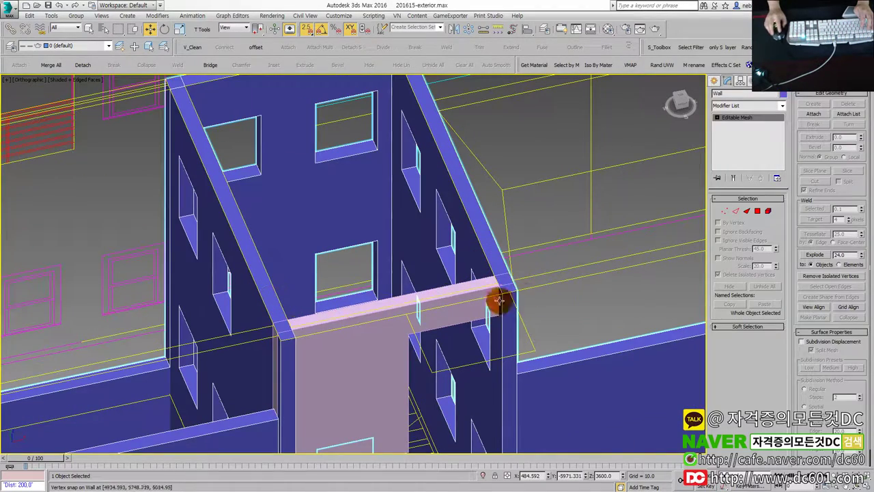
pyautogui.click(795, 113)
pyautogui.click(376, 362)
pyautogui.scroll(-3, 376, 362)
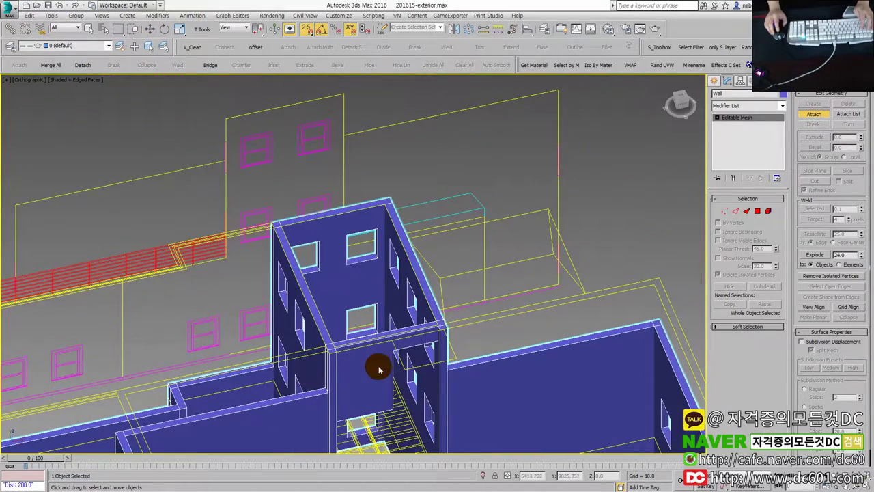
pyautogui.scroll(1, 614, 253)
pyautogui.click(614, 253)
# - Select the first-floor plan outline (1층 평면도) near the front balcony
pyautogui.keyDown('alt'); pyautogui.moveTo(491, 342); pyautogui.dragTo(649, 331, button='middle'); pyautogui.keyUp('alt')
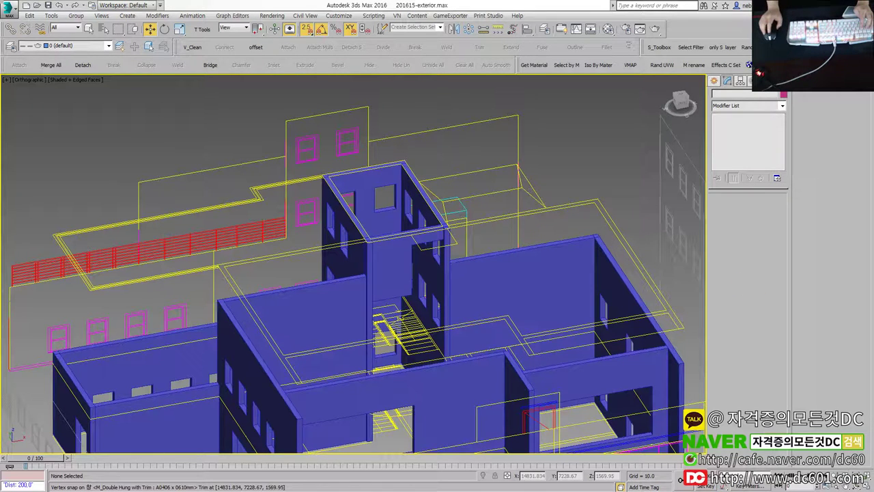
pyautogui.scroll(-1, 469, 284)
pyautogui.scroll(-4, 468, 279)
pyautogui.moveTo(484, 250)
pyautogui.keyDown('alt'); pyautogui.mouseDown(button='middle')
pyautogui.moveTo(484, 279)
pyautogui.moveTo(509, 213)
pyautogui.moveTo(523, 279)
pyautogui.mouseUp(button='middle'); pyautogui.keyUp('alt')
pyautogui.scroll(3, 524, 279)
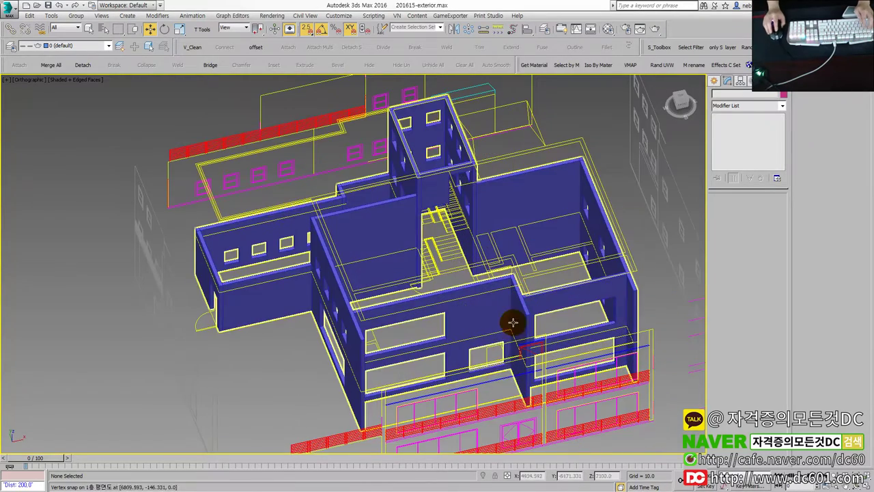
pyautogui.click(509, 396)
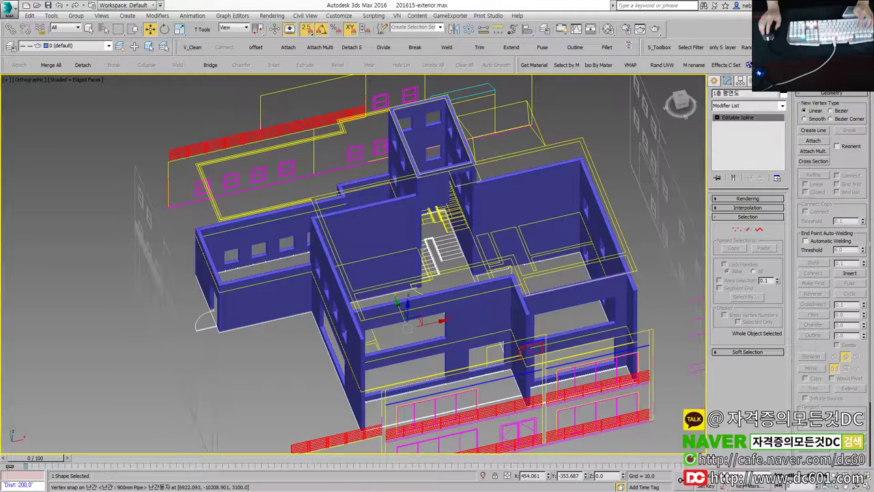
# - Isolate the first-floor plan outline with Alt+Q and view it from directly above
pyautogui.hotkey('alt', 'q')
pyautogui.click(450, 376)
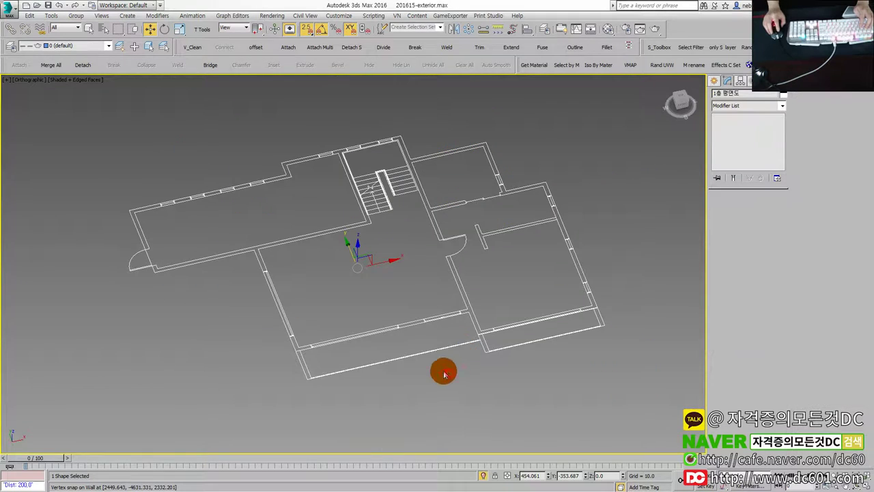
pyautogui.moveTo(426, 346)
pyautogui.keyDown('alt'); pyautogui.mouseDown(button='middle')
pyautogui.moveTo(361, 336)
pyautogui.moveTo(319, 387)
pyautogui.mouseUp(button='middle'); pyautogui.keyUp('alt')
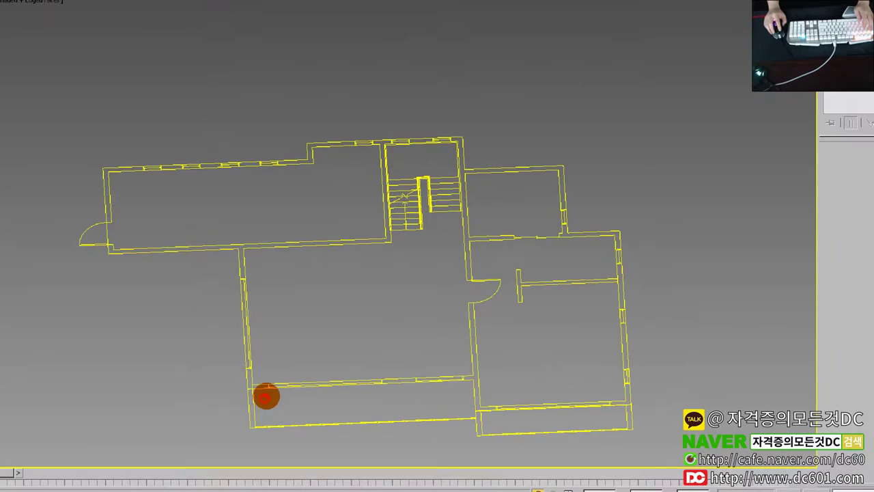
# - Mark the slab areas: bottom strip, central room, upper and right rooms, then clear the marks
pyautogui.moveTo(252, 392); pyautogui.dragTo(426, 413)
pyautogui.moveTo(249, 362); pyautogui.dragTo(456, 253)
pyautogui.moveTo(129, 216); pyautogui.dragTo(325, 167)
pyautogui.moveTo(459, 210); pyautogui.dragTo(546, 165)
pyautogui.moveTo(481, 237); pyautogui.dragTo(620, 271)
pyautogui.moveTo(478, 353); pyautogui.dragTo(460, 378)
pyautogui.moveTo(464, 412); pyautogui.dragTo(559, 434)
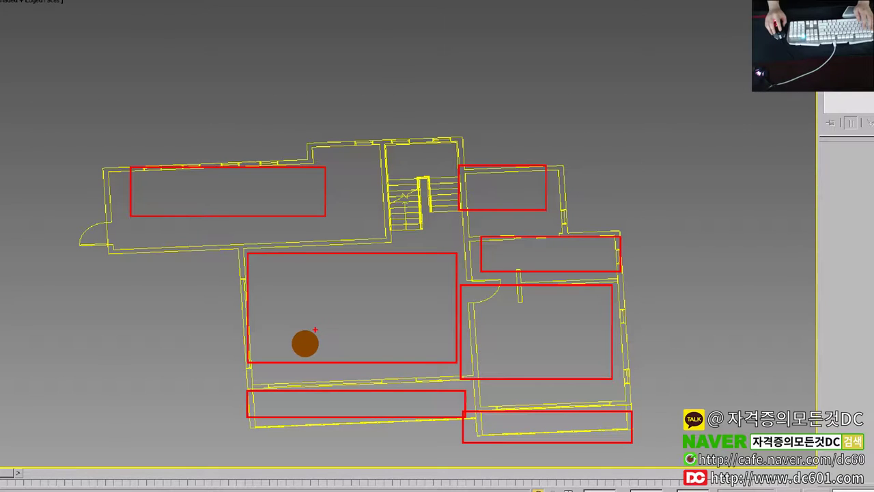
pyautogui.moveTo(442, 346)
pyautogui.mouseDown()
pyautogui.moveTo(387, 312)
pyautogui.moveTo(387, 280)
pyautogui.mouseUp()
pyautogui.moveTo(413, 248); pyautogui.dragTo(429, 333)
pyautogui.moveTo(294, 400)
pyautogui.mouseDown()
pyautogui.moveTo(348, 420)
pyautogui.moveTo(378, 390)
pyautogui.moveTo(371, 408)
pyautogui.mouseUp()
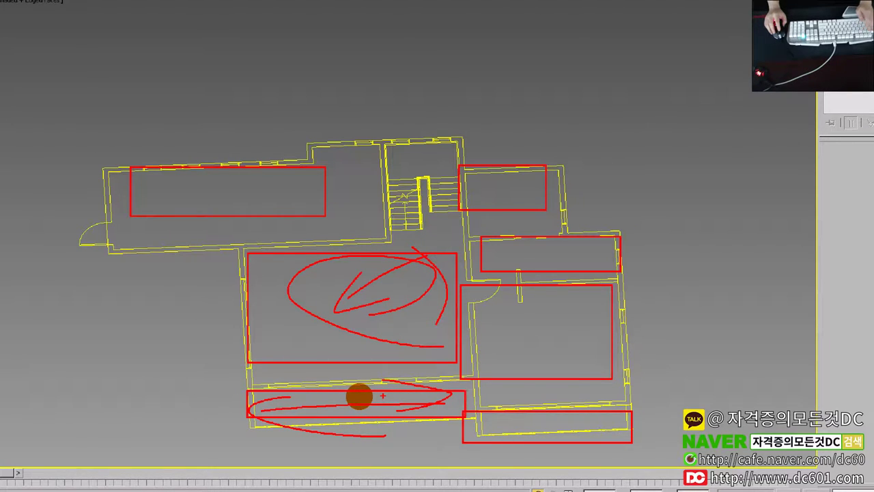
pyautogui.press('Escape')
pyautogui.hotkey('alt', 'w')
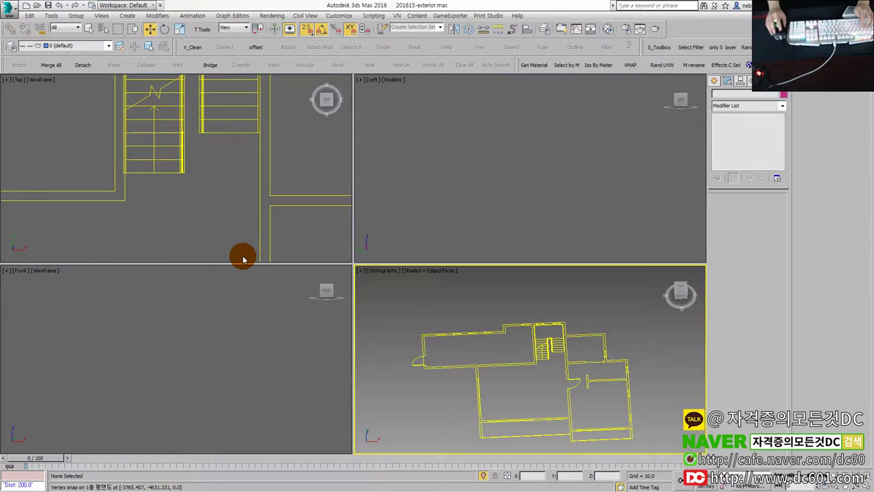
# - Maximize the Top view framing the whole floor plan and pick the Line shape tool
pyautogui.click(244, 253)
pyautogui.hotkey('alt', 'w')
pyautogui.scroll(-2, 234, 244)
pyautogui.scroll(-4, 246, 259)
pyautogui.scroll(-1, 244, 254)
pyautogui.scroll(1, 236, 275)
pyautogui.moveTo(237, 276); pyautogui.dragTo(380, 271, button='middle')
pyautogui.click(715, 81)
pyautogui.click(726, 144)
pyautogui.moveTo(252, 365); pyautogui.dragTo(260, 369, button='middle')
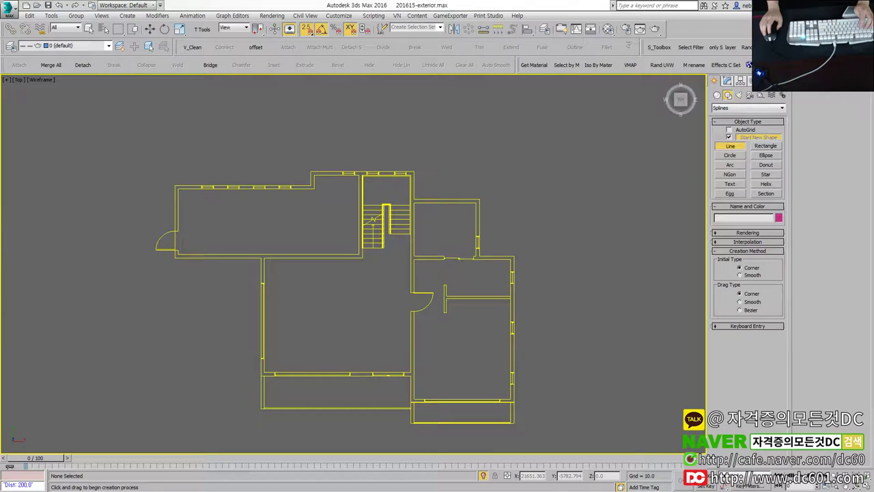
# - Trace the outline from the lower-left corner along the left, top and stepped right walls
pyautogui.scroll(1, 282, 310)
pyautogui.scroll(1, 273, 393)
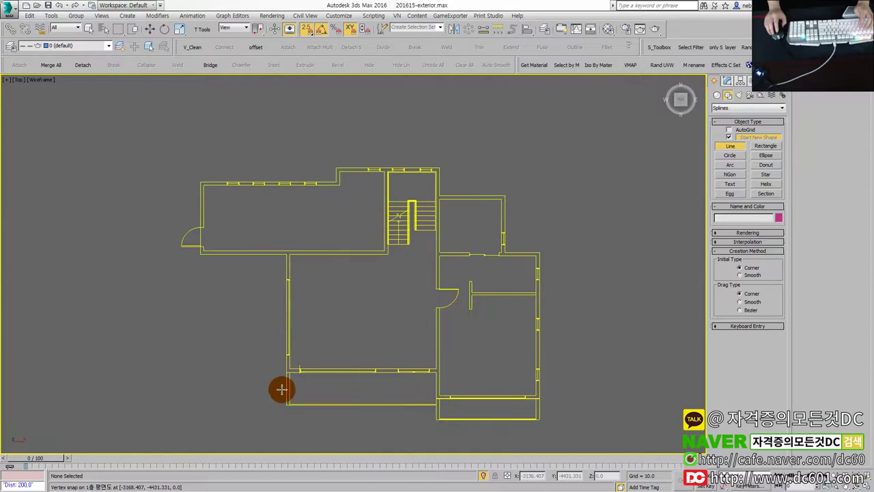
pyautogui.scroll(1, 279, 403)
pyautogui.click(282, 407)
pyautogui.moveTo(252, 222); pyautogui.dragTo(283, 280, button='middle')
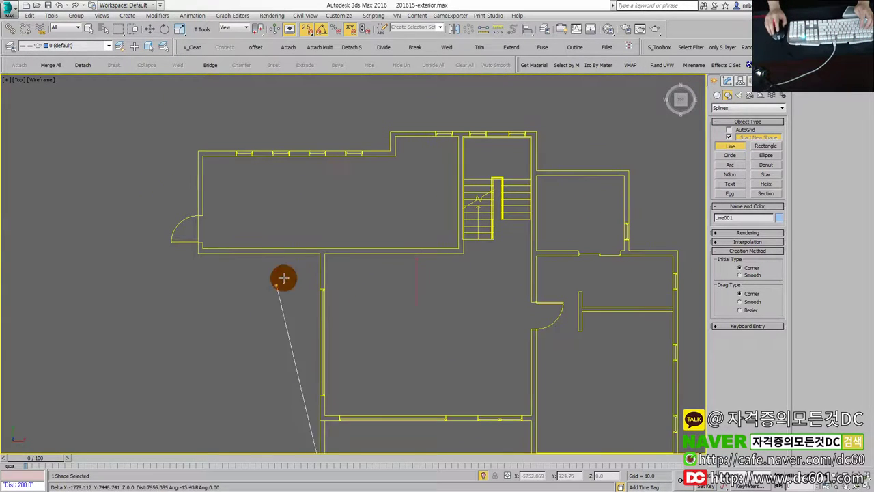
pyautogui.click(319, 254)
pyautogui.click(197, 253)
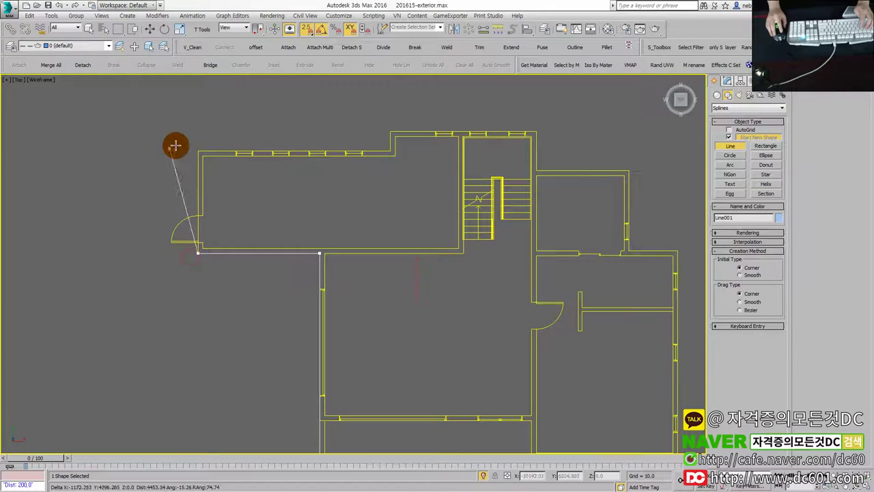
pyautogui.click(199, 151)
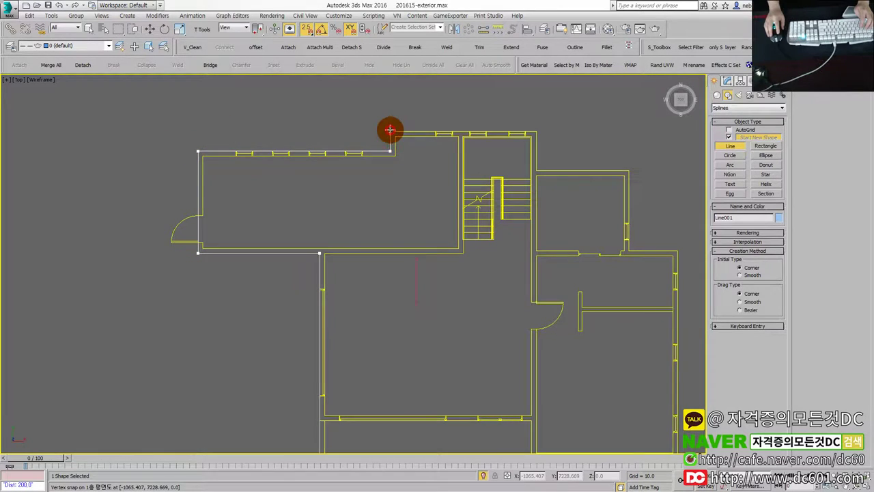
pyautogui.click(390, 130)
pyautogui.moveTo(390, 130); pyautogui.dragTo(239, 171, button='middle')
pyautogui.click(384, 175)
pyautogui.click(390, 206)
pyautogui.click(470, 208)
pyautogui.click(475, 294)
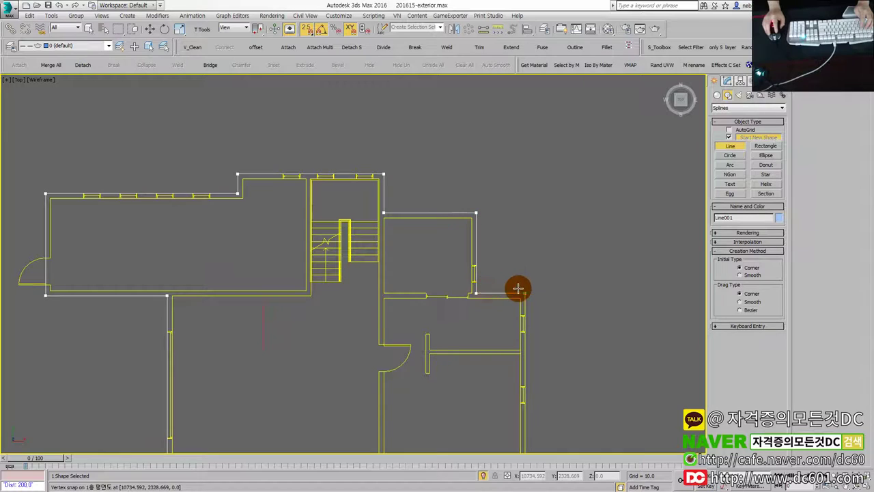
pyautogui.click(523, 294)
# - Finish the outline through the lower-right and bottom corners and close it at the start vertex
pyautogui.scroll(-2, 551, 334)
pyautogui.scroll(2, 529, 307)
pyautogui.scroll(2, 521, 412)
pyautogui.click(522, 413)
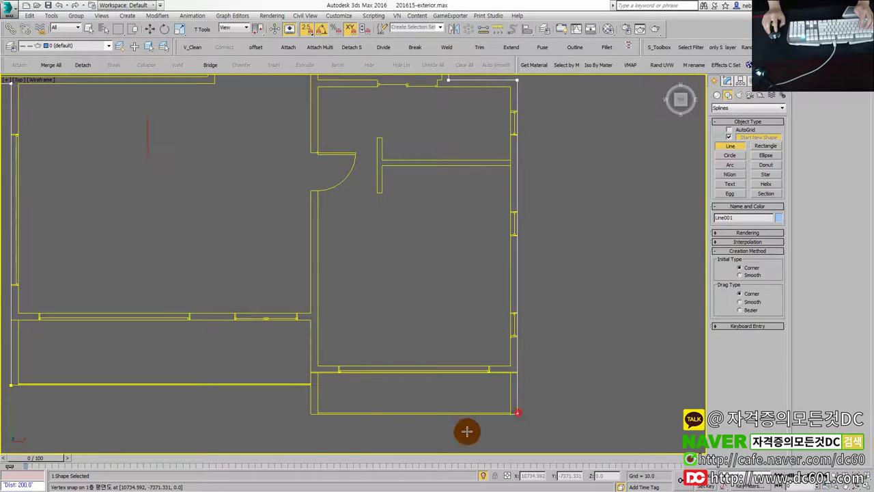
pyautogui.click(307, 414)
pyautogui.scroll(1, 384, 376)
pyautogui.scroll(2, 416, 375)
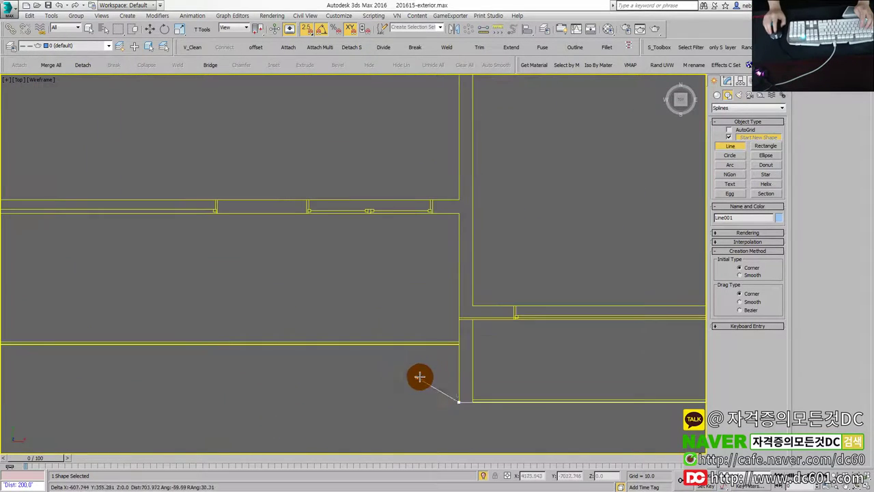
pyautogui.click(412, 348)
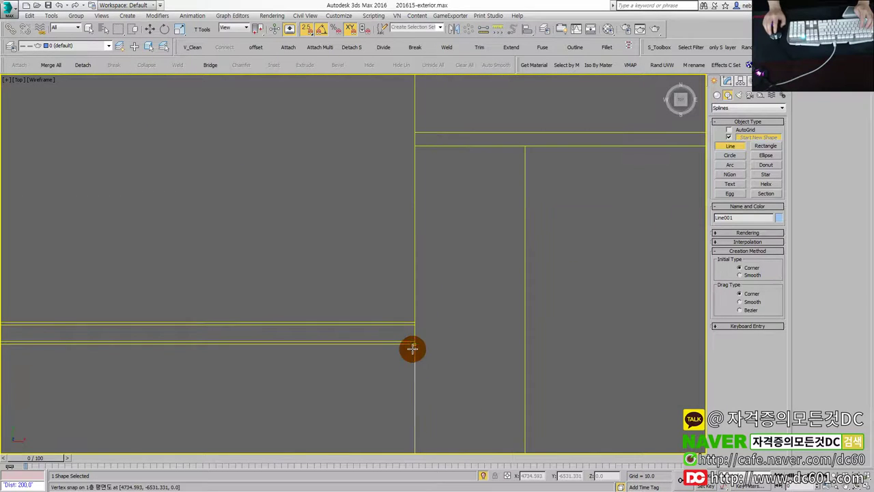
pyautogui.scroll(2, 191, 348)
pyautogui.scroll(2, 236, 334)
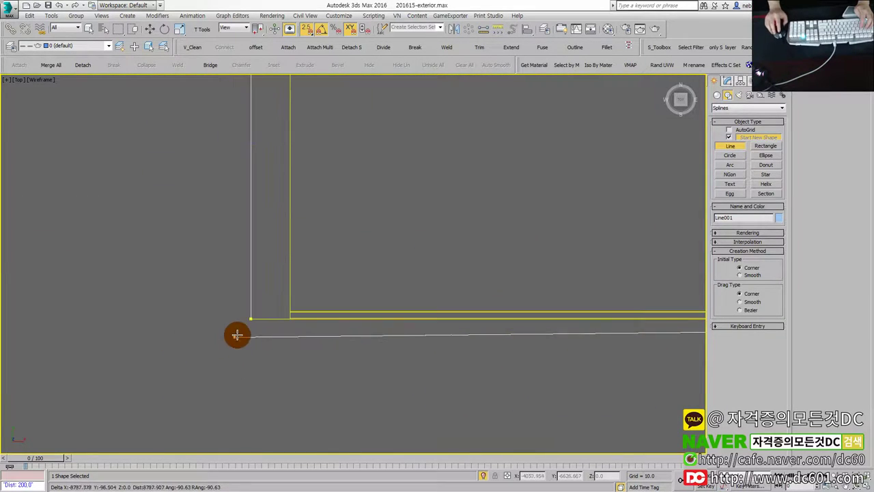
pyautogui.click(250, 319)
pyautogui.click(426, 279)
pyautogui.scroll(-3, 382, 320)
pyautogui.hotkey('alt', 'w')
# - End isolation and set the maximized 3D view to shaded display
pyautogui.rightClick(451, 364)
pyautogui.hotkey('alt', 'q')
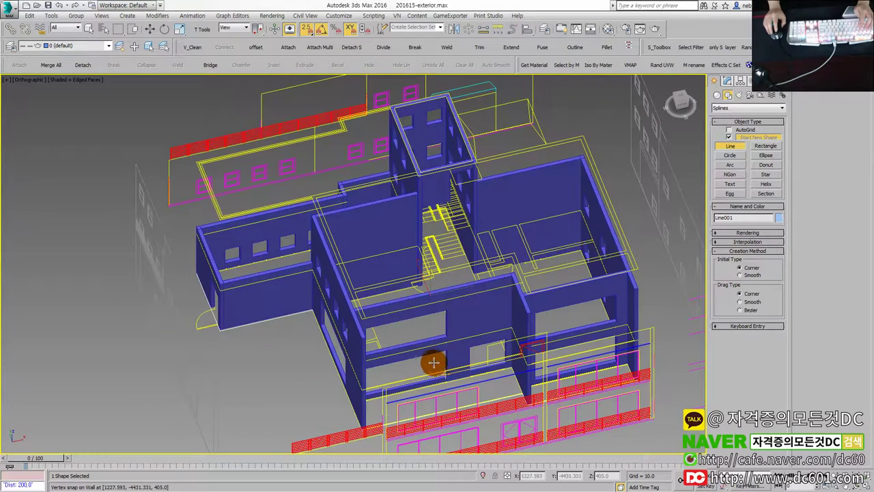
pyautogui.hotkey('alt', 'w')
pyautogui.hotkey('alt', 'w')
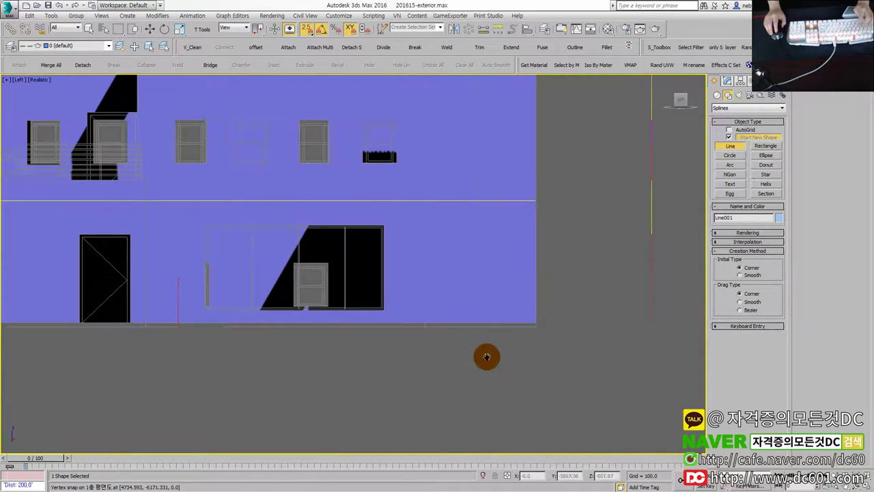
pyautogui.click(48, 82)
pyautogui.click(71, 100)
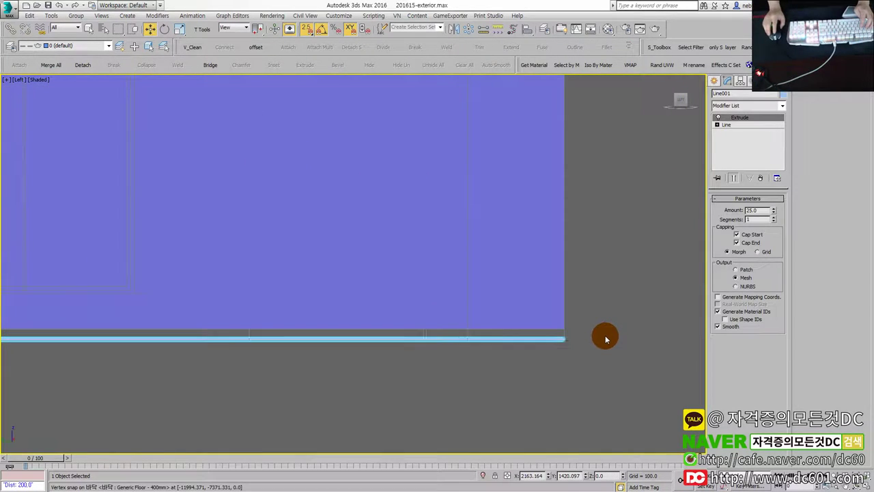
# - Set Line001's Extrude amount to 100 and check the slab under the walls
pyautogui.scroll(2, 577, 337)
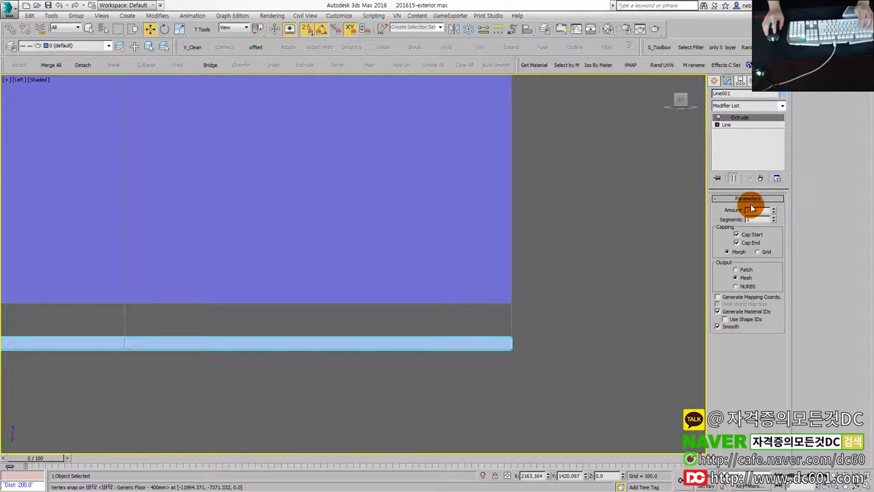
pyautogui.write('50')
pyautogui.press('Return')
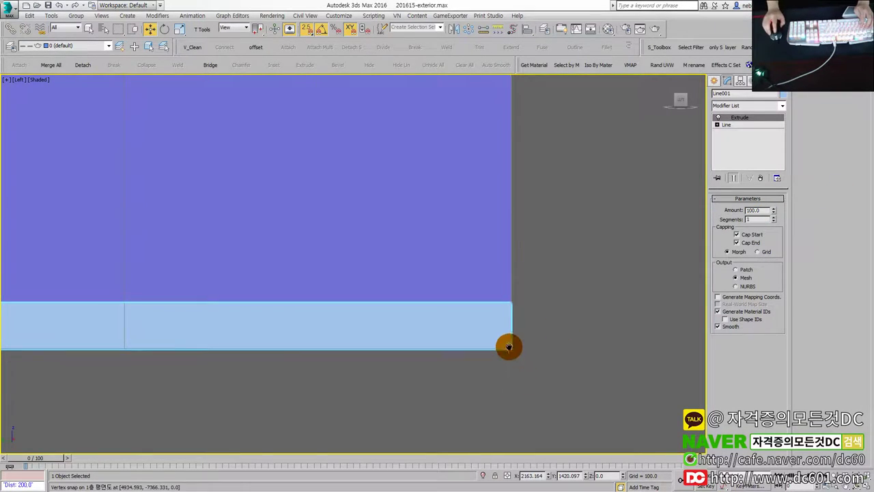
pyautogui.moveTo(498, 338)
pyautogui.keyDown('alt'); pyautogui.mouseDown(button='middle')
pyautogui.moveTo(499, 364)
pyautogui.moveTo(454, 352)
pyautogui.mouseUp(button='middle'); pyautogui.keyUp('alt')
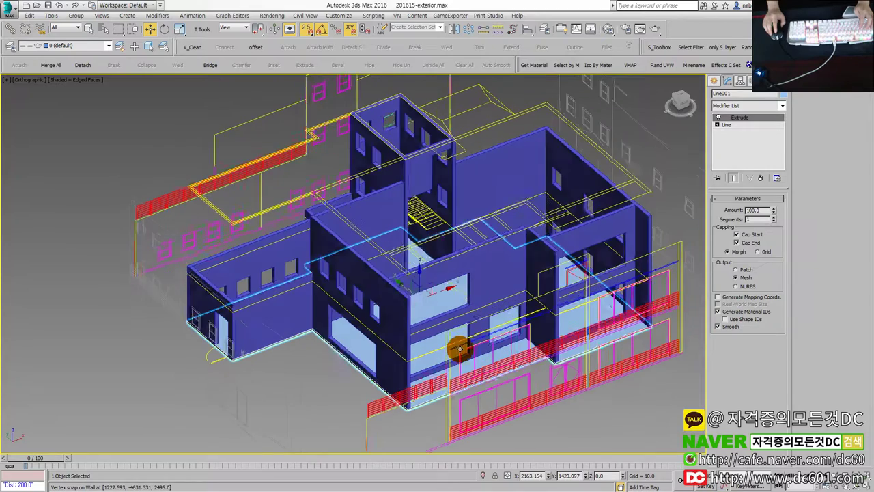
# - Rename Line001 to Floor, then select the right-side window and front railing elevation groups
pyautogui.click(750, 93)
pyautogui.write('Floor')
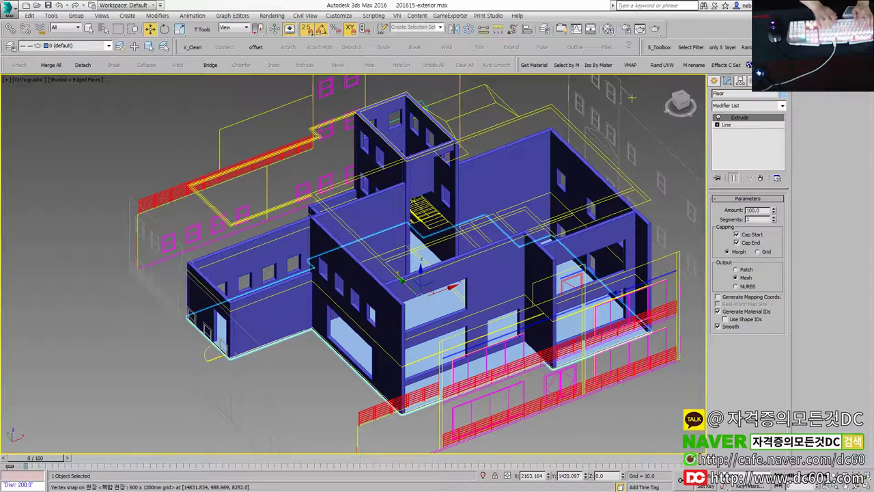
pyautogui.click(611, 152)
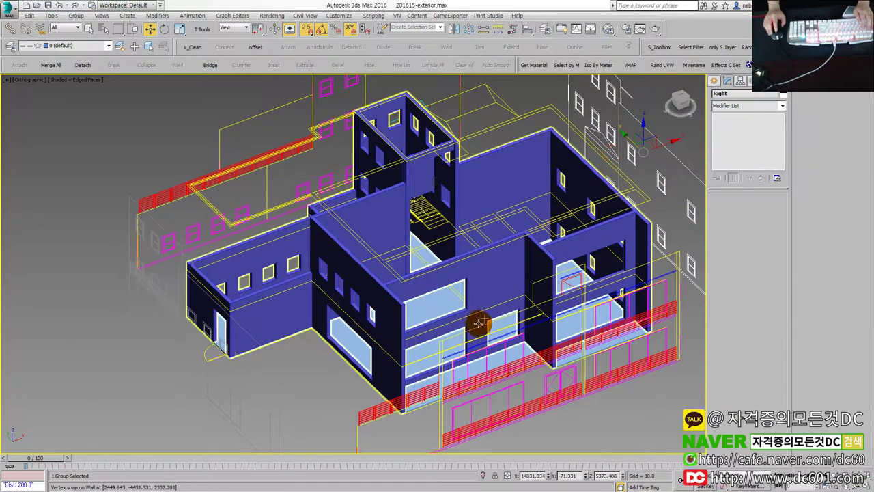
pyautogui.click(441, 346)
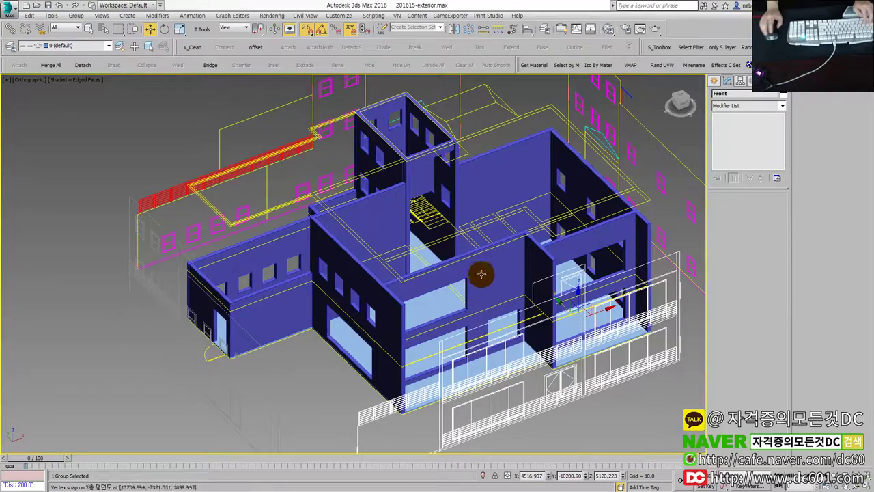
# - Orbit the Perspective view to inspect the building on its floor slab from other sides
pyautogui.keyDown('alt'); pyautogui.moveTo(478, 257); pyautogui.dragTo(493, 287, button='middle'); pyautogui.keyUp('alt')
pyautogui.scroll(3, 493, 286)
pyautogui.scroll(2, 526, 277)
pyautogui.scroll(-7, 432, 262)
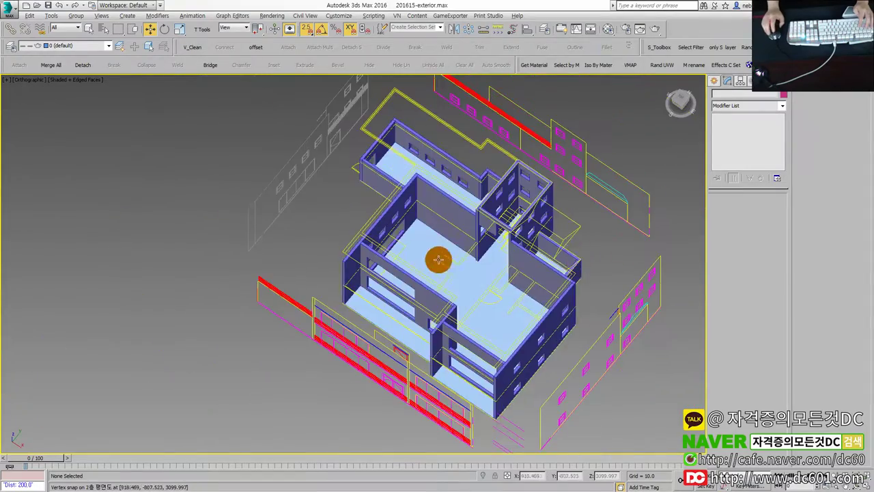
pyautogui.keyDown('alt'); pyautogui.moveTo(433, 262); pyautogui.dragTo(503, 230, button='middle'); pyautogui.keyUp('alt')
pyautogui.scroll(3, 387, 250)
pyautogui.scroll(2, 474, 254)
pyautogui.scroll(-2, 370, 307)
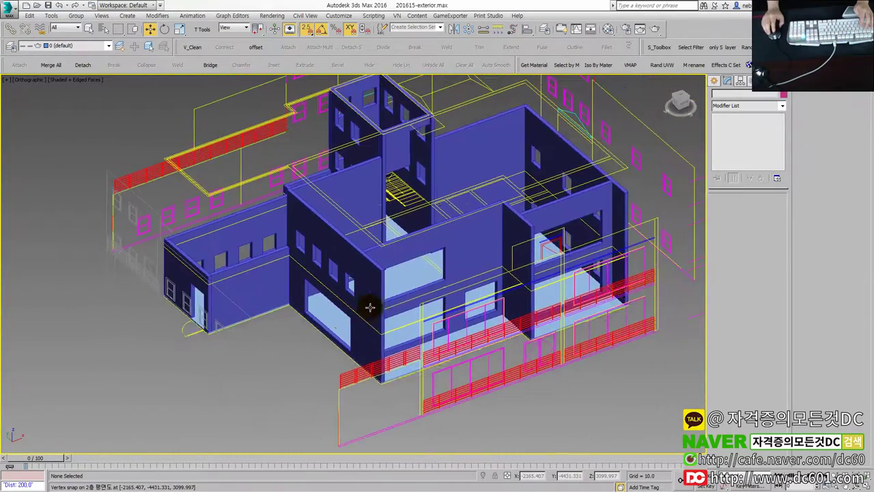
pyautogui.scroll(4, 410, 280)
# - Select and isolate the 2층 평면도 spline, orbiting until the plan fills the view
pyautogui.click(435, 265)
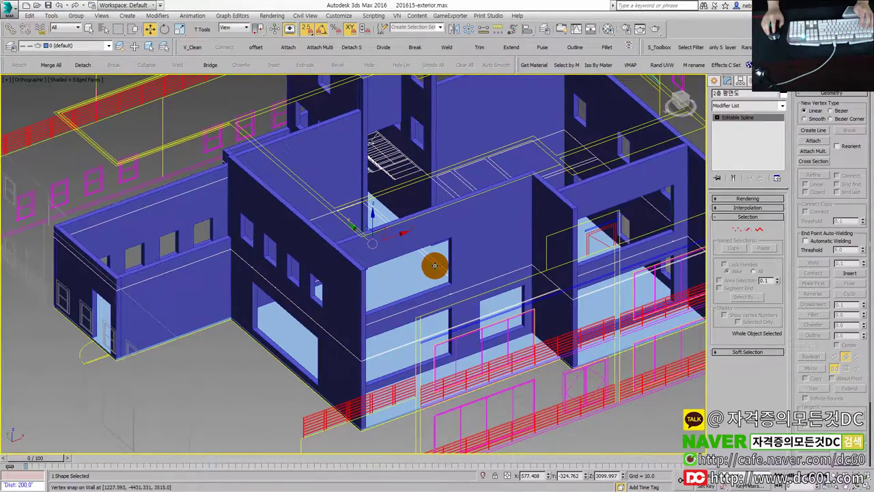
pyautogui.hotkey('alt', 'q')
pyautogui.moveTo(436, 270)
pyautogui.keyDown('alt'); pyautogui.mouseDown(button='middle')
pyautogui.moveTo(419, 282)
pyautogui.moveTo(443, 250)
pyautogui.mouseUp(button='middle'); pyautogui.keyUp('alt')
pyautogui.hotkey('alt', 'q')
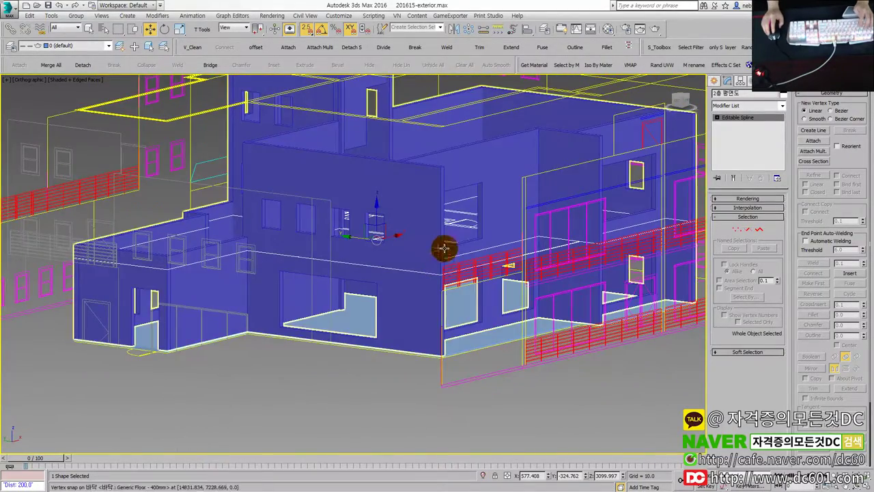
pyautogui.scroll(2, 444, 252)
pyautogui.scroll(-3, 443, 253)
pyautogui.scroll(2, 439, 252)
pyautogui.scroll(-4, 441, 250)
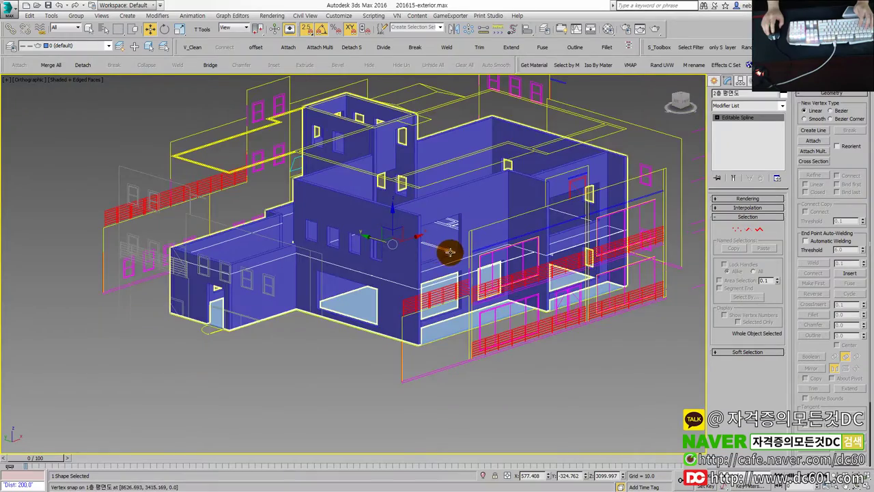
pyautogui.scroll(2, 428, 257)
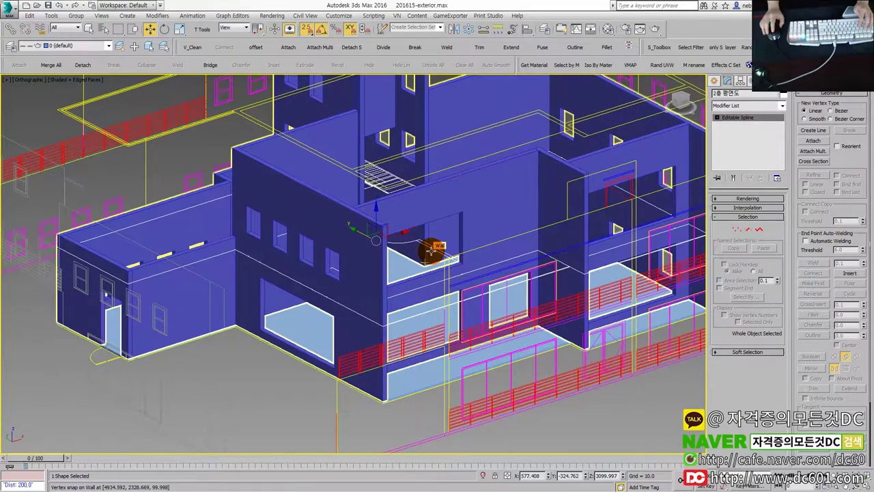
pyautogui.hotkey('alt', 'q')
pyautogui.click(553, 151)
pyautogui.moveTo(552, 150)
pyautogui.keyDown('alt'); pyautogui.mouseDown(button='middle')
pyautogui.moveTo(451, 283)
pyautogui.moveTo(471, 261)
pyautogui.mouseUp(button='middle'); pyautogui.keyUp('alt')
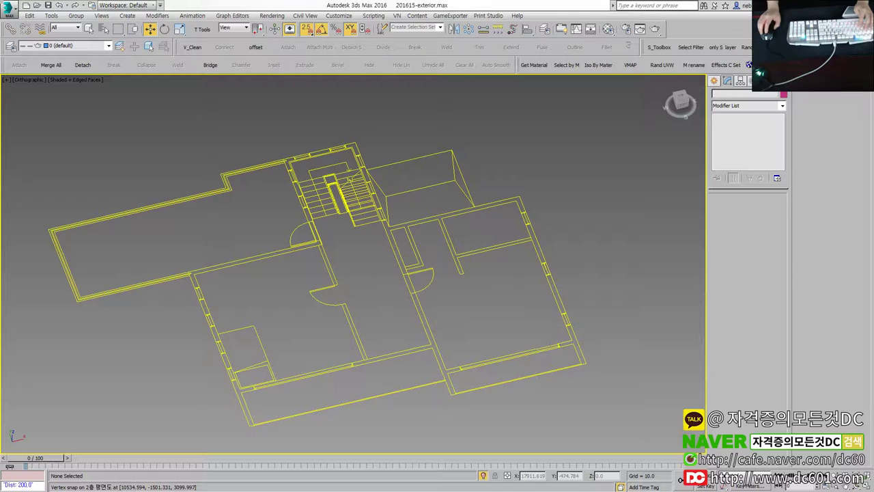
# - Maximize the Top viewport so the floor plan fills the screen
pyautogui.scroll(-2, 419, 260)
pyautogui.hotkey('alt', 'w')
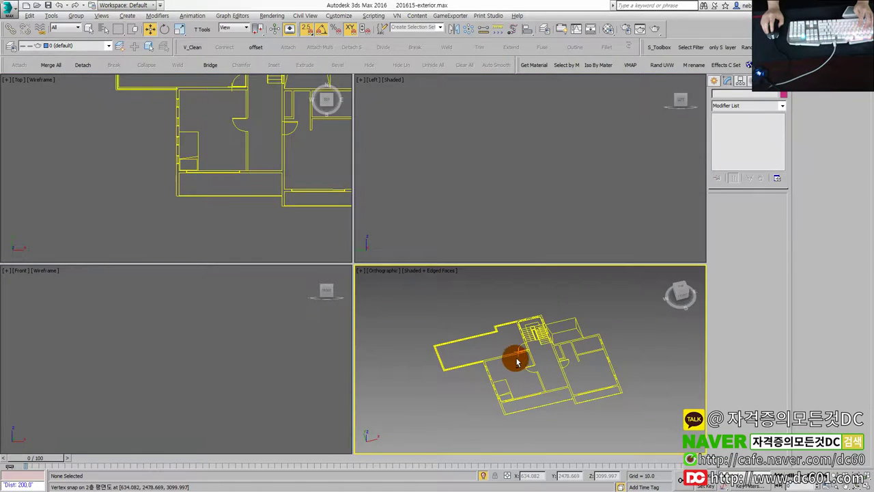
pyautogui.hotkey('alt', 'w')
pyautogui.hotkey('alt', 'w')
pyautogui.click(227, 207)
pyautogui.hotkey('alt', 'w')
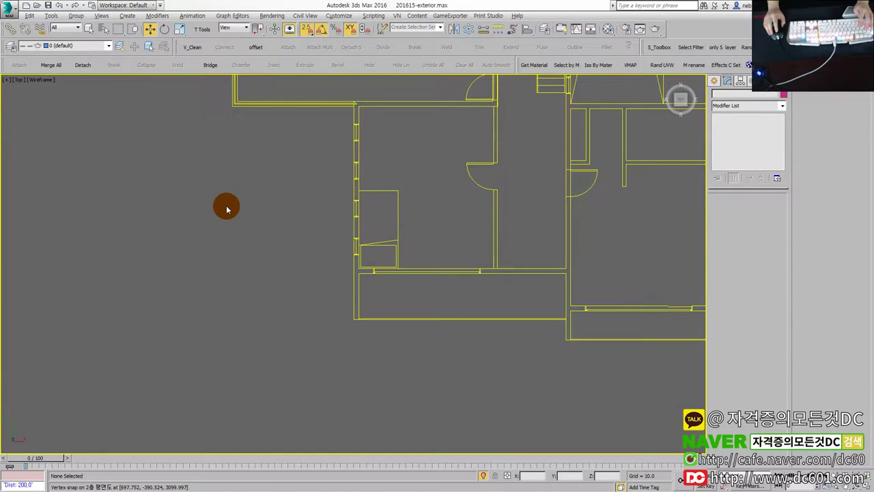
pyautogui.scroll(-4, 325, 221)
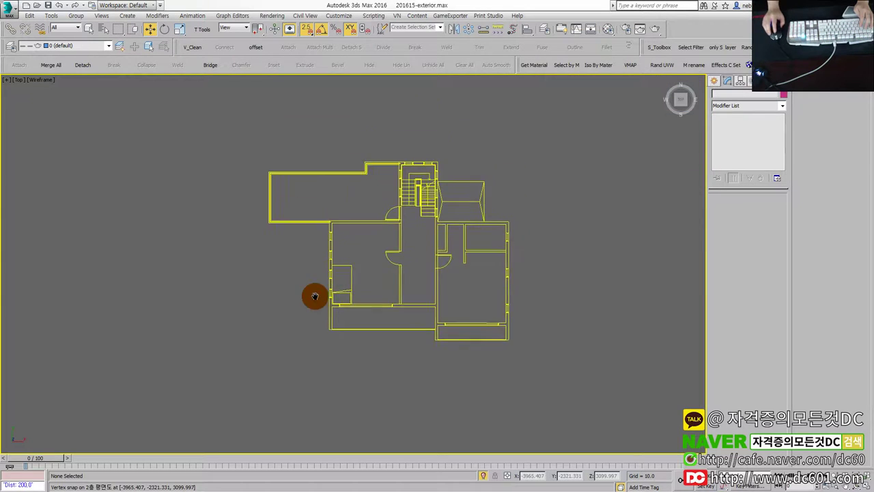
pyautogui.scroll(4, 298, 225)
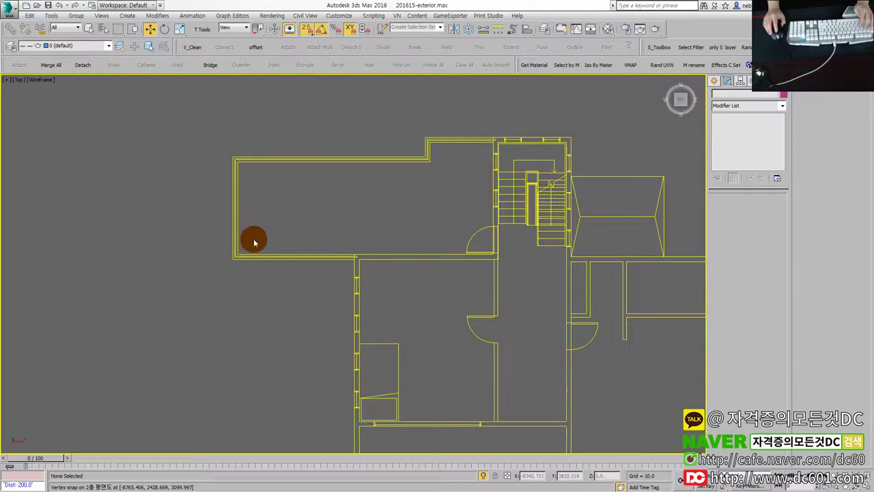
pyautogui.scroll(2, 262, 185)
pyautogui.scroll(2, 261, 179)
pyautogui.scroll(1, 263, 199)
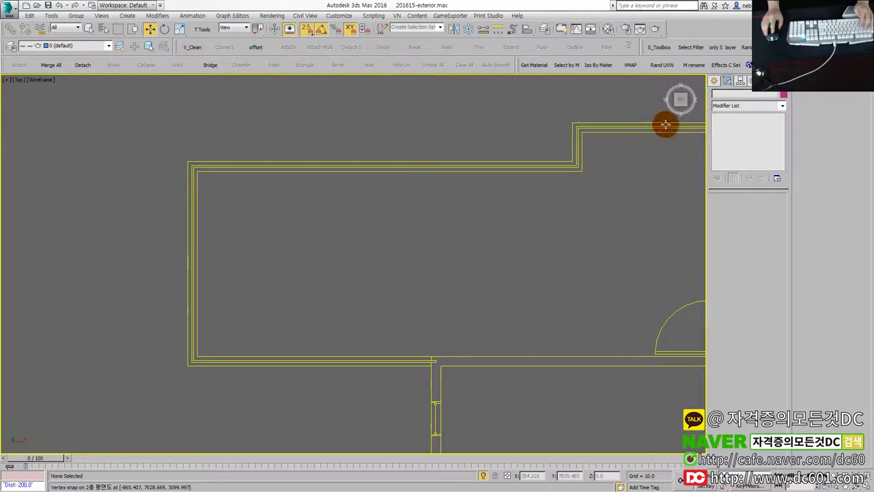
# - Pick the Line spline tool, then exit it and select the floor plan drawing
pyautogui.click(715, 82)
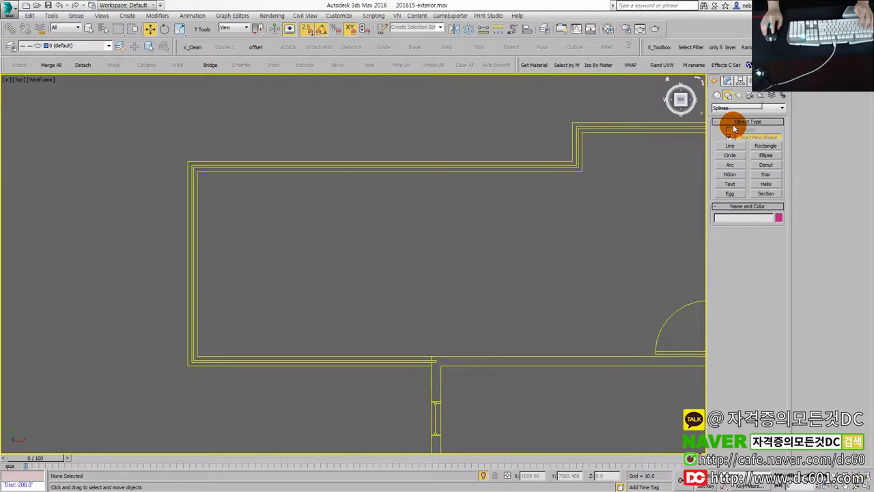
pyautogui.click(741, 146)
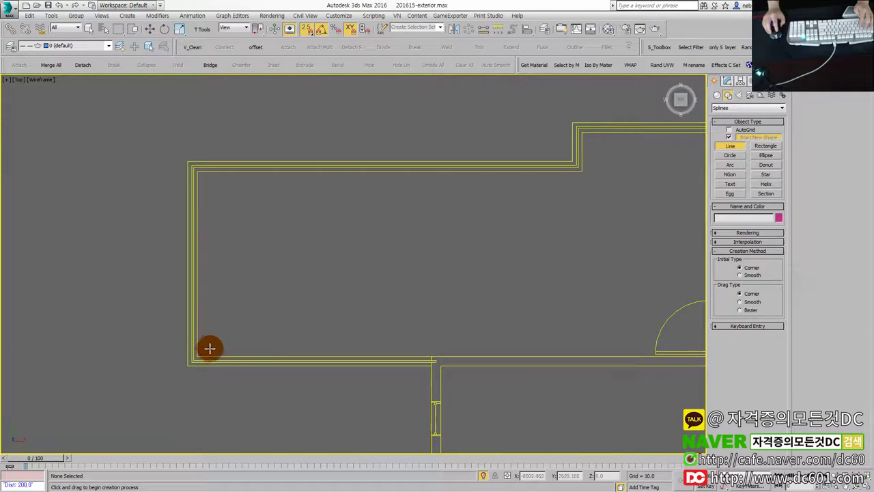
pyautogui.scroll(-3, 209, 344)
pyautogui.scroll(-2, 195, 273)
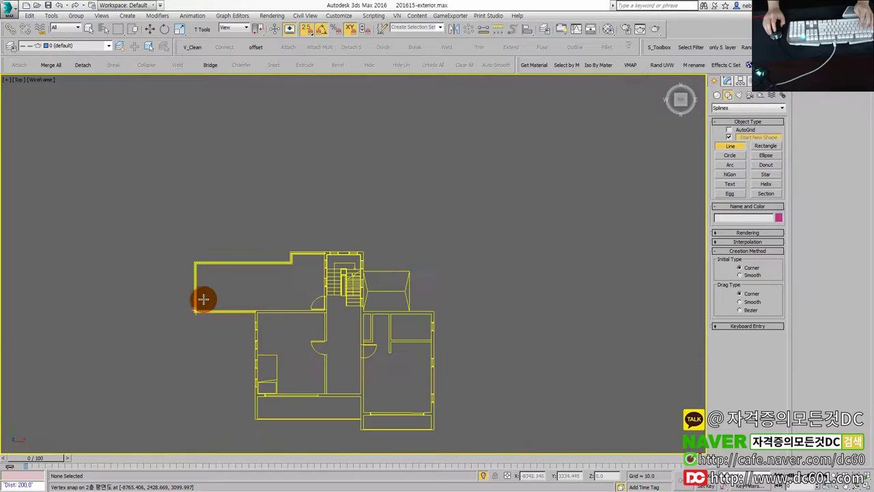
pyautogui.scroll(1, 207, 297)
pyautogui.scroll(2, 353, 270)
pyautogui.scroll(2, 355, 268)
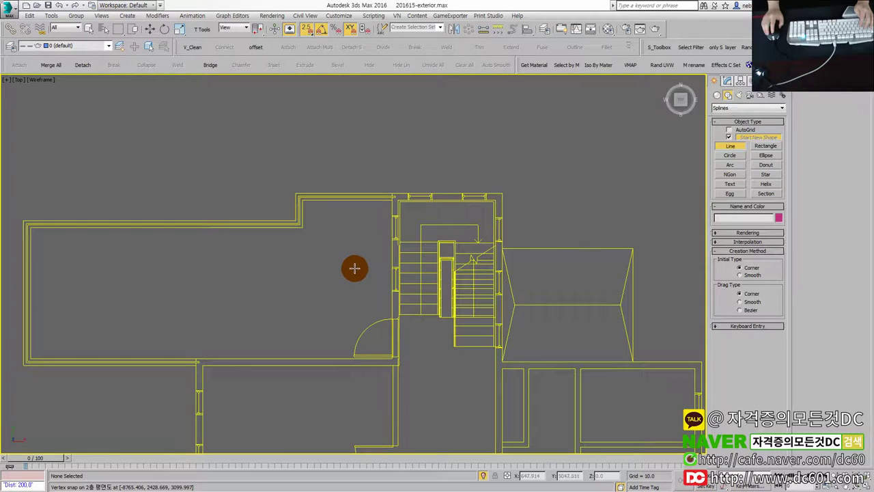
pyautogui.scroll(1, 161, 269)
pyautogui.scroll(2, 107, 297)
pyautogui.scroll(1, 188, 328)
pyautogui.scroll(1, 167, 345)
pyautogui.scroll(-2, 167, 345)
pyautogui.scroll(-2, 179, 336)
pyautogui.press('w')
pyautogui.click(225, 297)
# - Freeze the floor plan as a dim reference and pick the Line tool again
pyautogui.rightClick(151, 239)
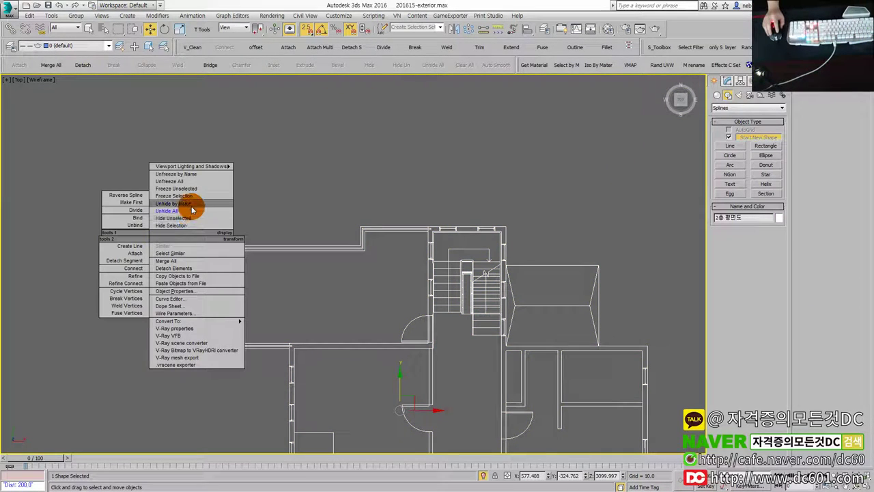
pyautogui.click(195, 198)
pyautogui.click(730, 145)
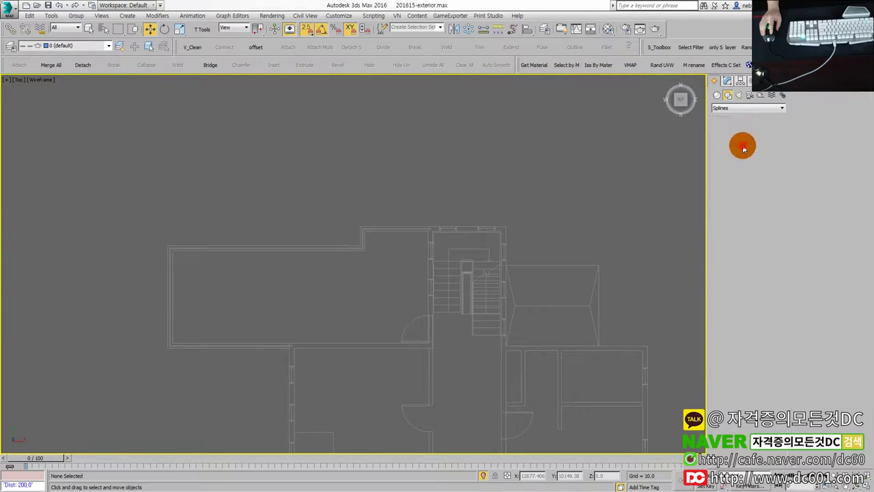
pyautogui.scroll(2, 207, 307)
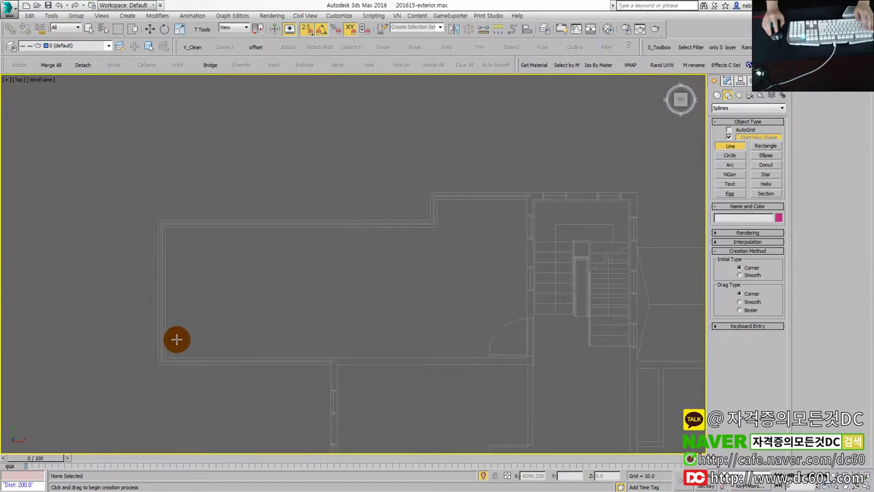
# - Place line vertices along the upper outer walls and around the stairwell corners
pyautogui.click(173, 350)
pyautogui.click(177, 228)
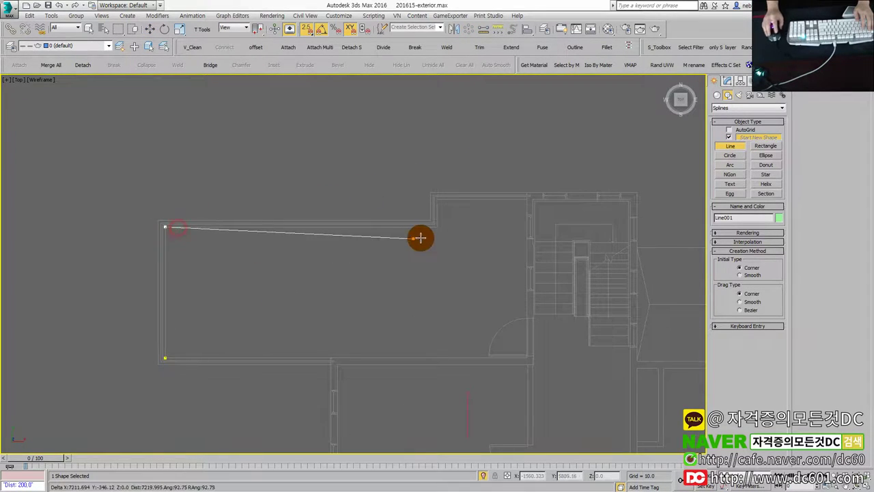
pyautogui.click(436, 228)
pyautogui.scroll(2, 292, 239)
pyautogui.moveTo(422, 253)
pyautogui.mouseDown(button='middle')
pyautogui.moveTo(292, 239)
pyautogui.moveTo(226, 250)
pyautogui.mouseUp(button='middle')
pyautogui.click(273, 222)
pyautogui.scroll(4, 476, 235)
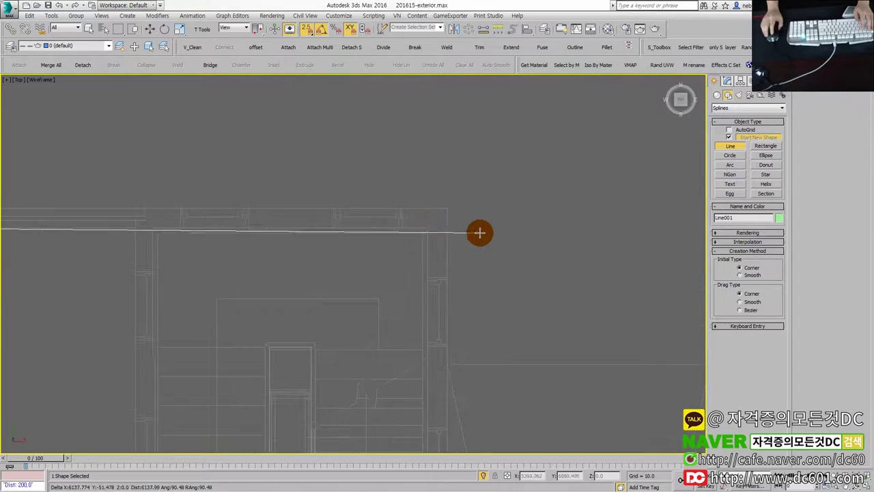
pyautogui.click(424, 226)
pyautogui.scroll(-2, 462, 252)
pyautogui.moveTo(461, 328); pyautogui.dragTo(422, 264, button='middle')
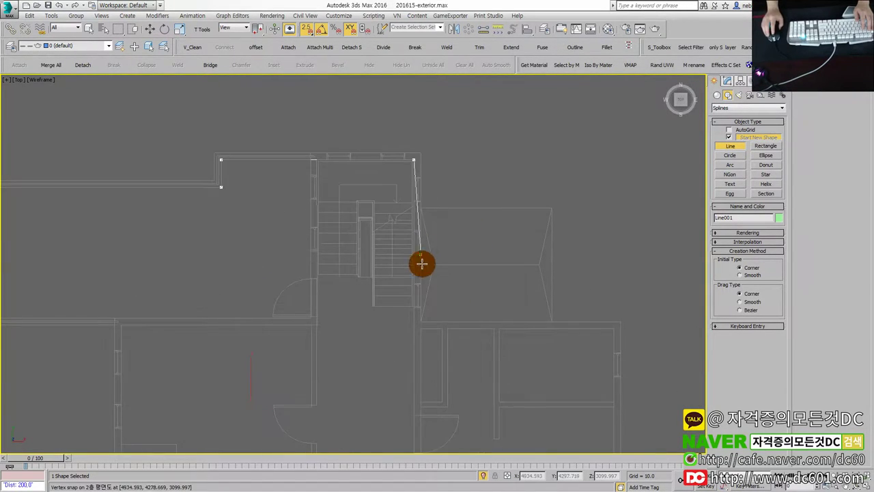
pyautogui.scroll(2, 409, 319)
pyautogui.scroll(2, 412, 319)
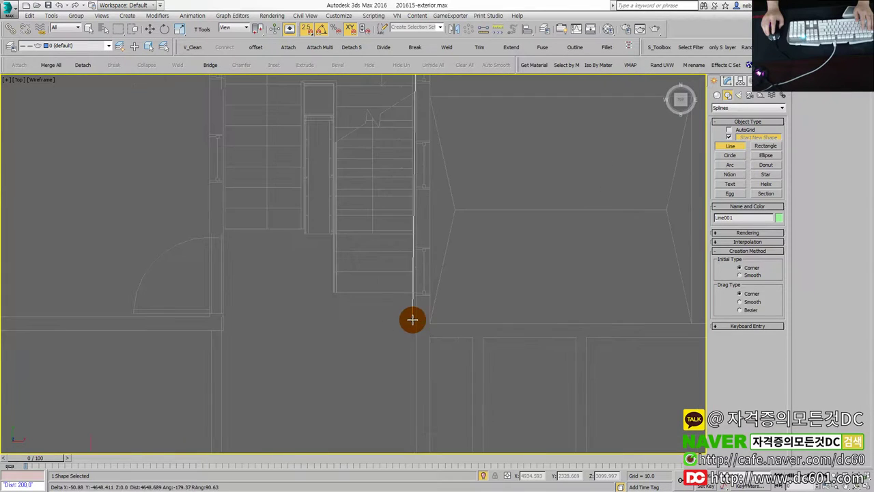
pyautogui.scroll(-2, 424, 334)
pyautogui.scroll(2, 371, 246)
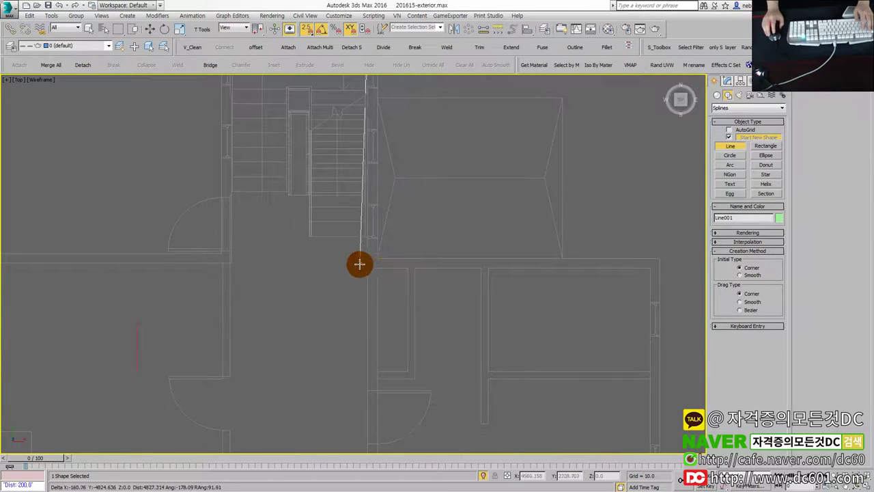
pyautogui.moveTo(359, 261); pyautogui.dragTo(376, 272, button='middle')
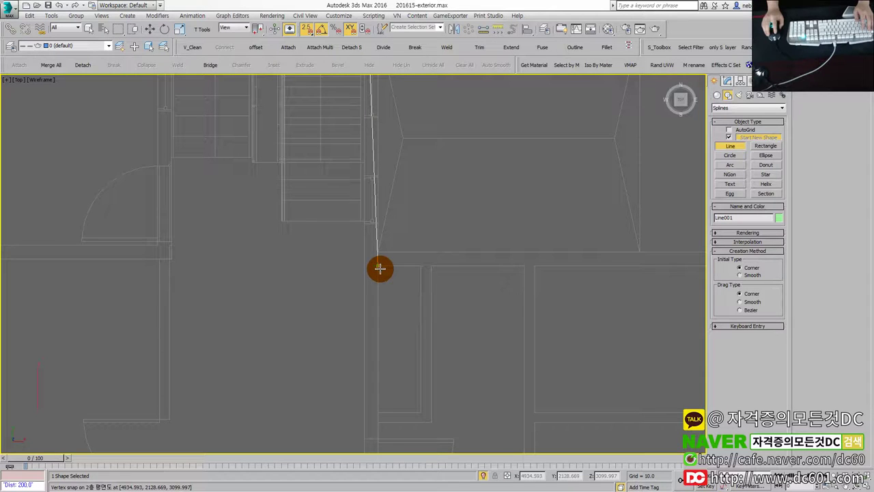
pyautogui.click(380, 268)
# - Continue the vertices along the right and bottom walls and close the spline with Yes
pyautogui.scroll(-3, 393, 277)
pyautogui.scroll(1, 413, 276)
pyautogui.scroll(1, 419, 273)
pyautogui.click(521, 258)
pyautogui.scroll(-3, 491, 314)
pyautogui.scroll(2, 485, 307)
pyautogui.scroll(1, 506, 341)
pyautogui.scroll(2, 533, 401)
pyautogui.scroll(1, 530, 396)
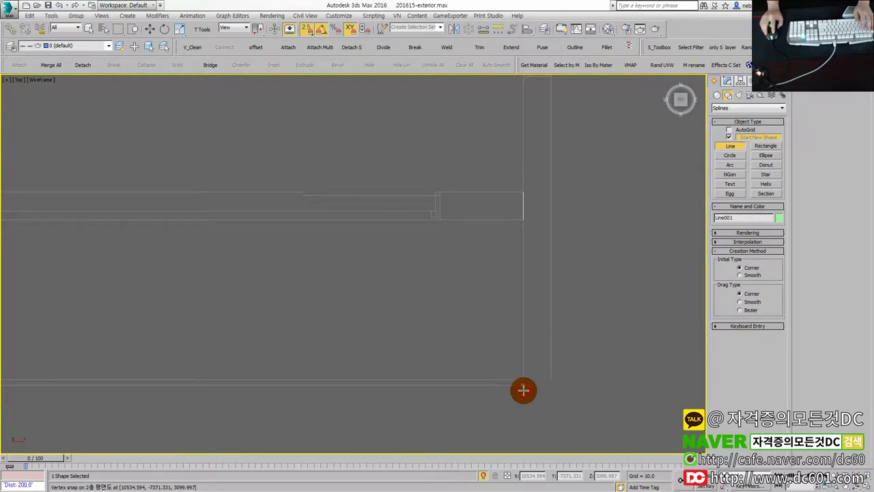
pyautogui.scroll(-2, 524, 389)
pyautogui.scroll(1, 342, 376)
pyautogui.click(160, 375)
pyautogui.moveTo(182, 343); pyautogui.dragTo(307, 335, button='middle')
pyautogui.click(295, 276)
pyautogui.moveTo(131, 321); pyautogui.dragTo(391, 342, button='middle')
pyautogui.scroll(1, 378, 348)
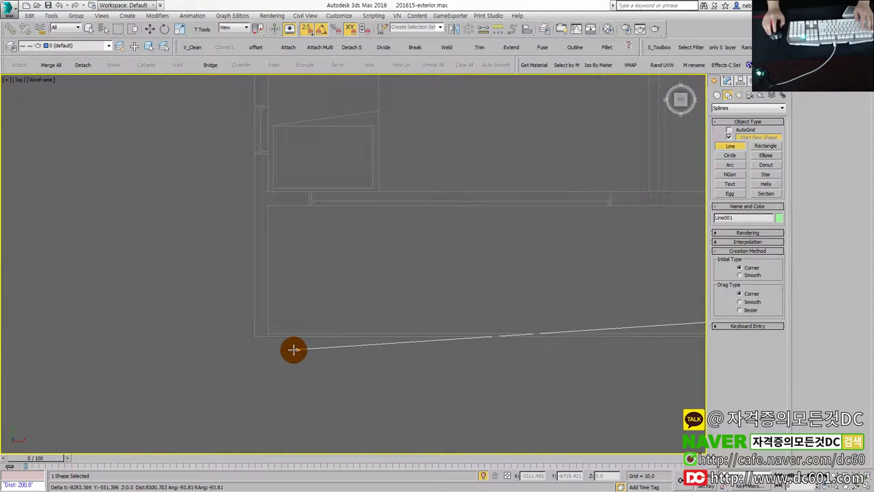
pyautogui.click(268, 342)
pyautogui.scroll(-2, 294, 273)
pyautogui.scroll(2, 352, 224)
pyautogui.scroll(1, 351, 225)
pyautogui.scroll(1, 356, 236)
pyautogui.click(349, 260)
pyautogui.scroll(-3, 342, 266)
pyautogui.scroll(2, 273, 280)
pyautogui.scroll(1, 302, 269)
pyautogui.click(263, 274)
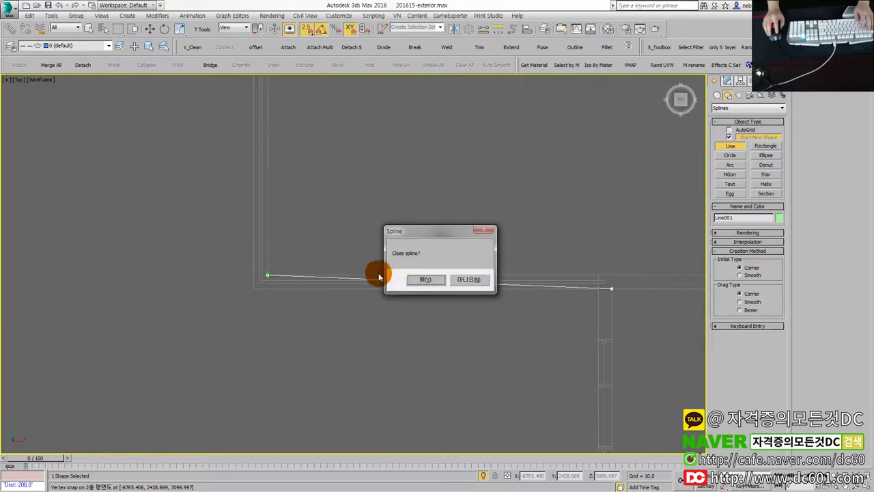
pyautogui.click(416, 279)
# - End the line and enter Vertex sub-object editing with the Move tool
pyautogui.scroll(-1, 291, 288)
pyautogui.rightClick(335, 274)
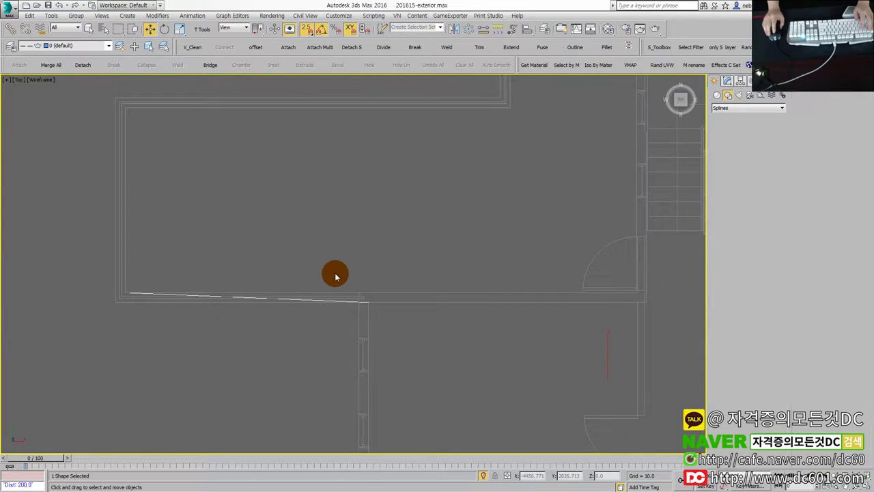
pyautogui.press('1')
pyautogui.press('w')
pyautogui.click(367, 302)
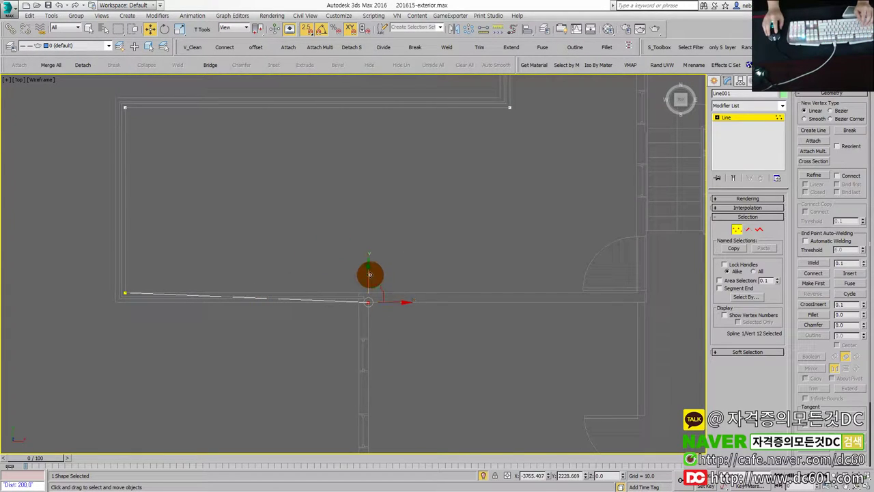
# - Move outline vertices to straighten the bottom edge and make the walls vertical
pyautogui.moveTo(370, 274); pyautogui.dragTo(129, 291)
pyautogui.scroll(-2, 410, 368)
pyautogui.scroll(1, 412, 296)
pyautogui.scroll(1, 411, 295)
pyautogui.moveTo(471, 308); pyautogui.dragTo(540, 343)
pyautogui.scroll(2, 506, 319)
pyautogui.moveTo(486, 299); pyautogui.dragTo(480, 359)
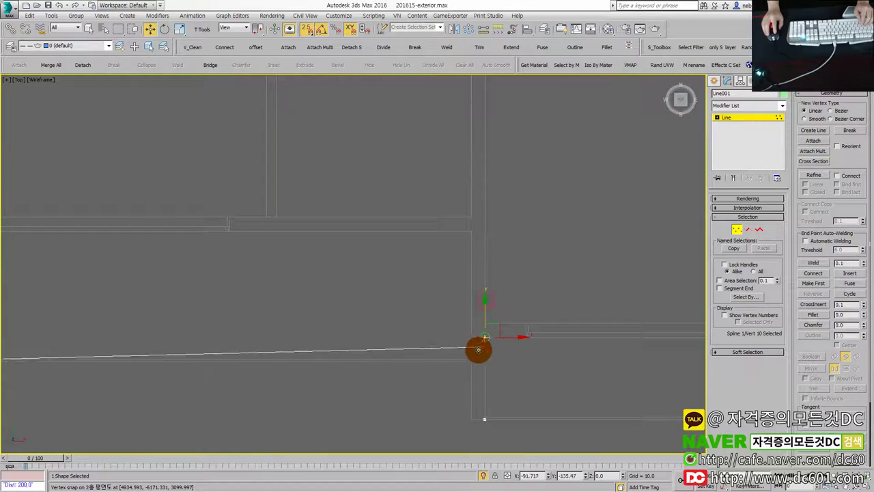
pyautogui.scroll(-2, 532, 338)
pyautogui.scroll(3, 344, 285)
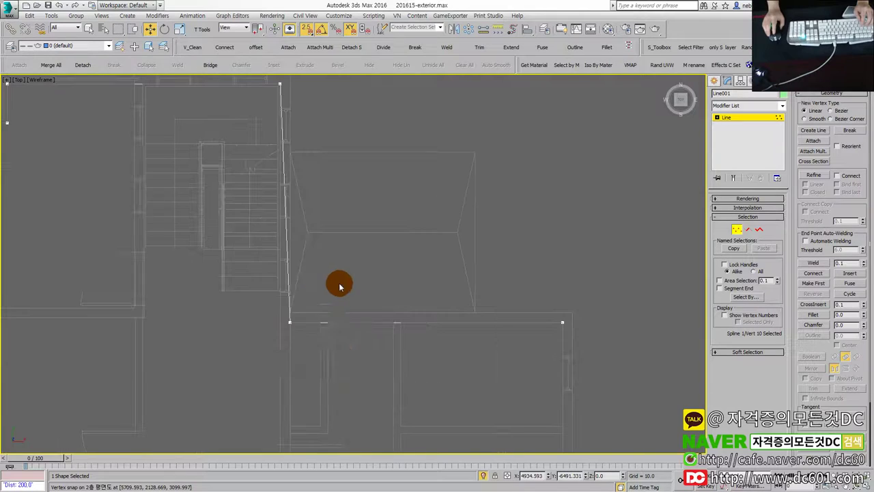
pyautogui.moveTo(311, 322); pyautogui.dragTo(272, 288)
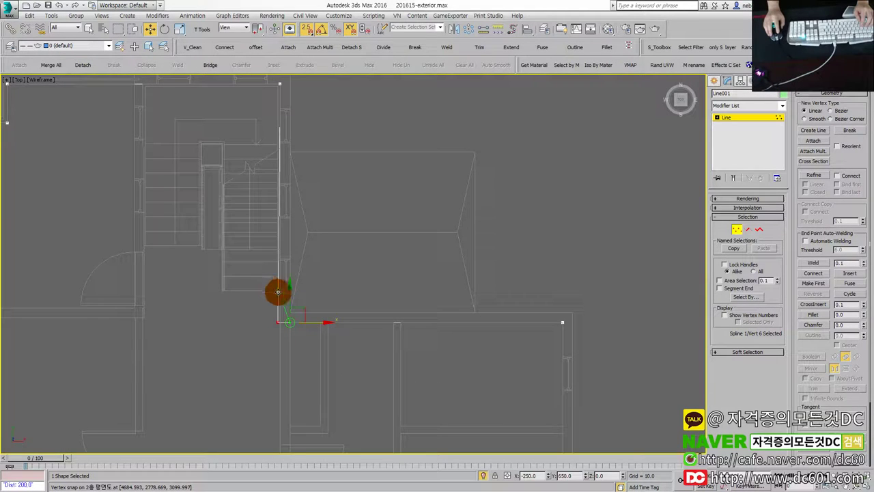
pyautogui.scroll(-3, 429, 400)
pyautogui.scroll(-2, 361, 362)
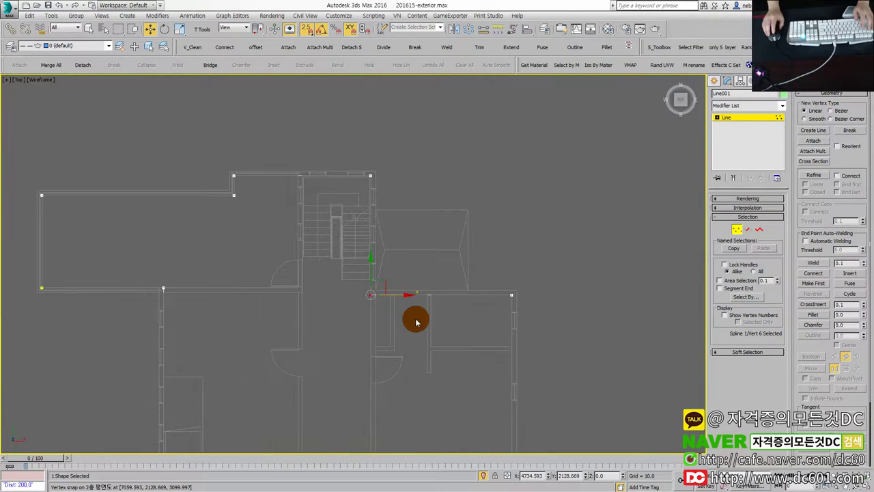
# - Exit vertex editing and extrude the outline into a 25.0 slab shown with realistic shading
pyautogui.press('1')
pyautogui.scroll(2, 385, 314)
pyautogui.scroll(-1, 370, 308)
pyautogui.hotkey('alt', 'w')
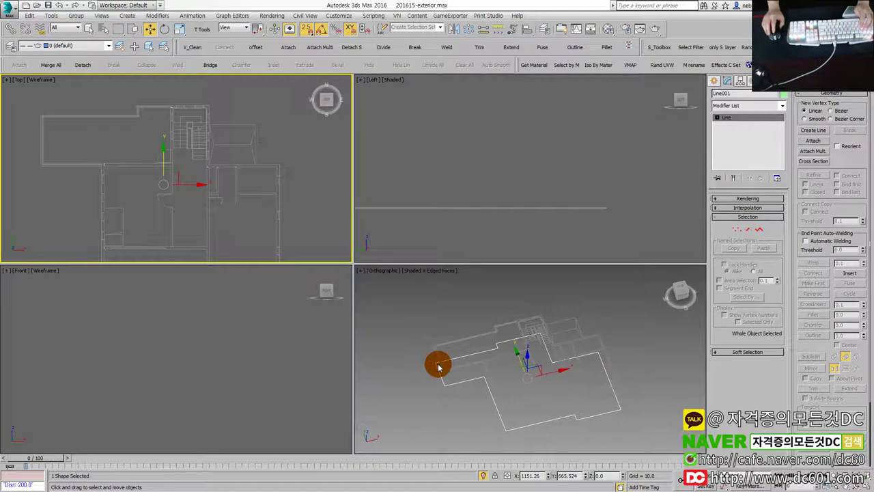
pyautogui.hotkey('alt', 'w')
pyautogui.hotkey('ctrl', 'e')
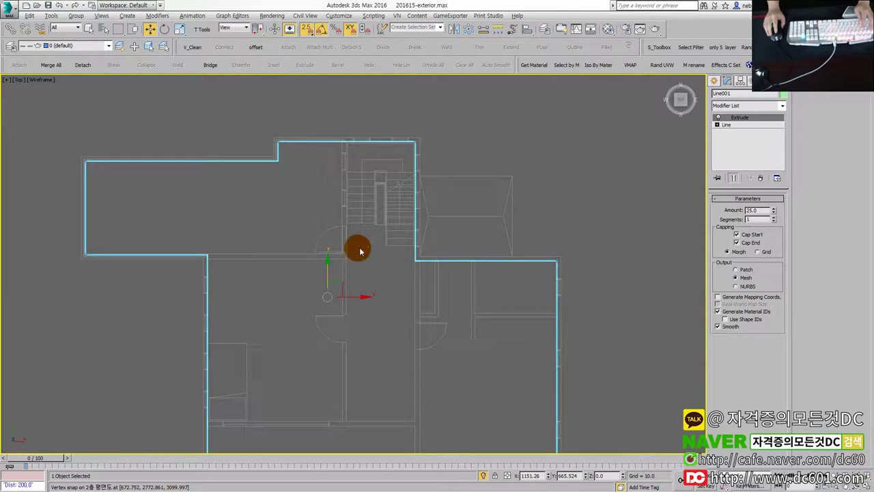
pyautogui.press('F3')
pyautogui.moveTo(367, 307)
pyautogui.mouseDown(button='middle')
pyautogui.moveTo(384, 269)
pyautogui.moveTo(433, 260)
pyautogui.moveTo(420, 353)
pyautogui.moveTo(419, 314)
pyautogui.mouseUp(button='middle')
# - Maximize the Front elevation view
pyautogui.hotkey('alt', 'w')
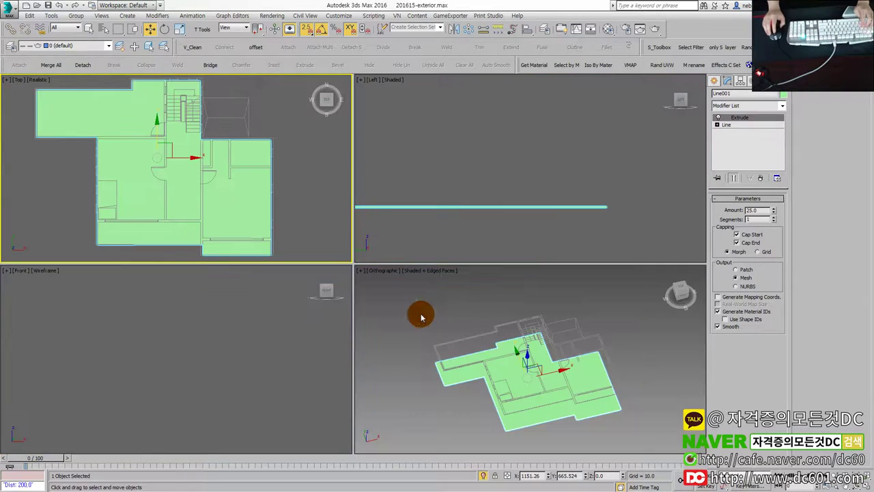
pyautogui.hotkey('alt', 'w')
pyautogui.scroll(-2, 437, 266)
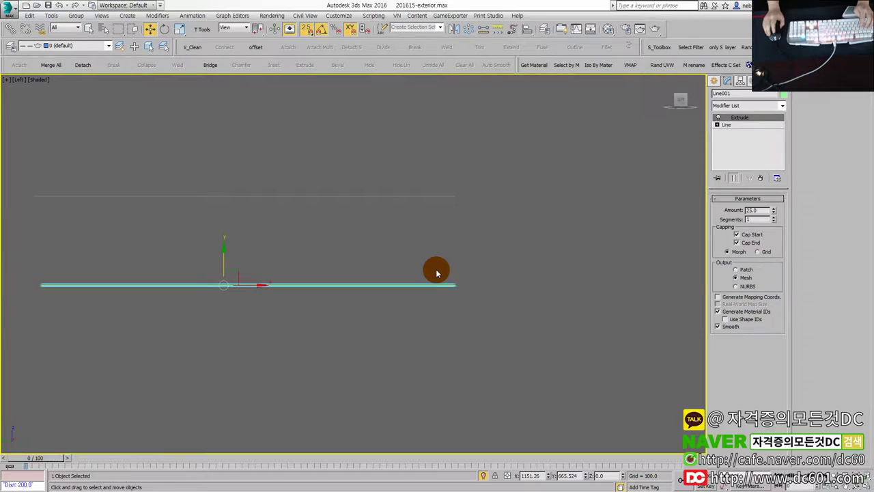
pyautogui.hotkey('alt', 'w')
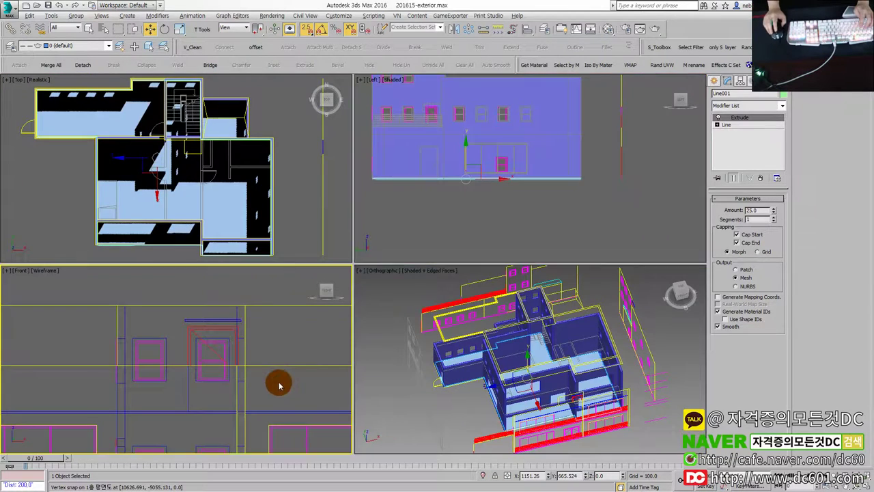
pyautogui.rightClick(277, 382)
pyautogui.hotkey('alt', 'w')
pyautogui.scroll(-2, 294, 328)
pyautogui.scroll(1, 318, 369)
pyautogui.scroll(1, 530, 360)
pyautogui.scroll(2, 552, 341)
pyautogui.scroll(2, 552, 339)
pyautogui.scroll(-2, 523, 360)
pyautogui.scroll(-1, 220, 348)
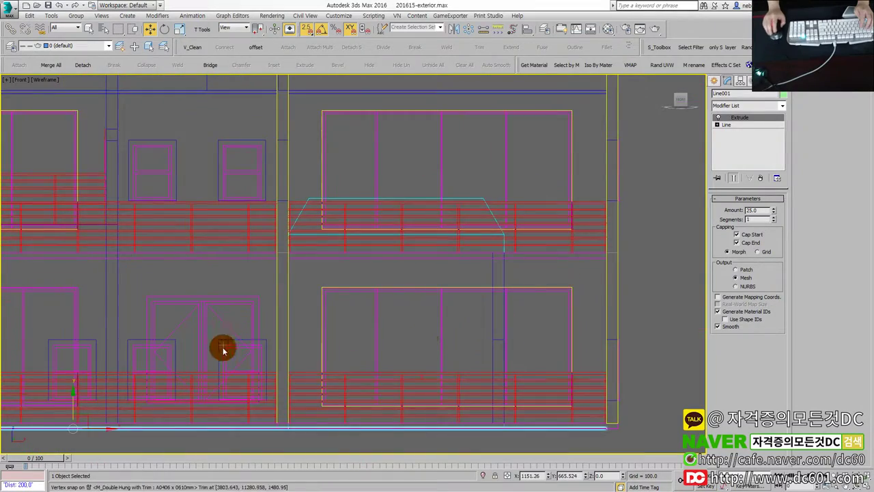
pyautogui.scroll(1, 230, 360)
# - Snap-move the slab up to the elevation's upper floor line
pyautogui.moveTo(231, 360); pyautogui.dragTo(451, 360, button='middle')
pyautogui.moveTo(523, 414); pyautogui.dragTo(264, 250)
pyautogui.scroll(3, 263, 250)
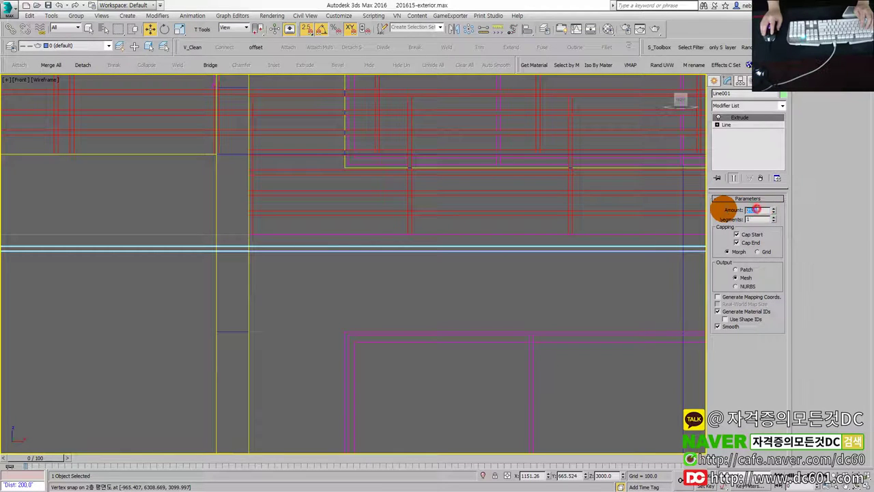
# - Set the slab's Extrude Amount to 100 and review it in the Front view
pyautogui.write('100')
pyautogui.press('Return')
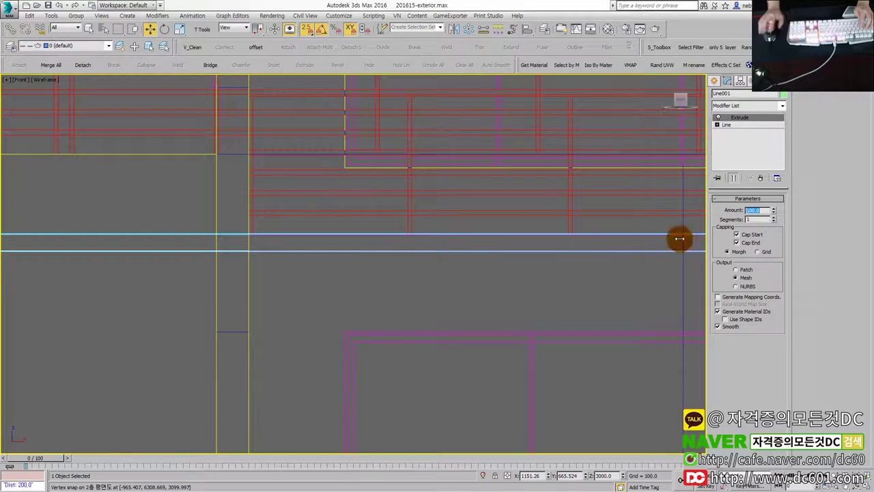
pyautogui.scroll(-2, 198, 269)
pyautogui.scroll(-2, 139, 289)
pyautogui.moveTo(138, 289); pyautogui.dragTo(529, 250, button='middle')
pyautogui.scroll(2, 539, 302)
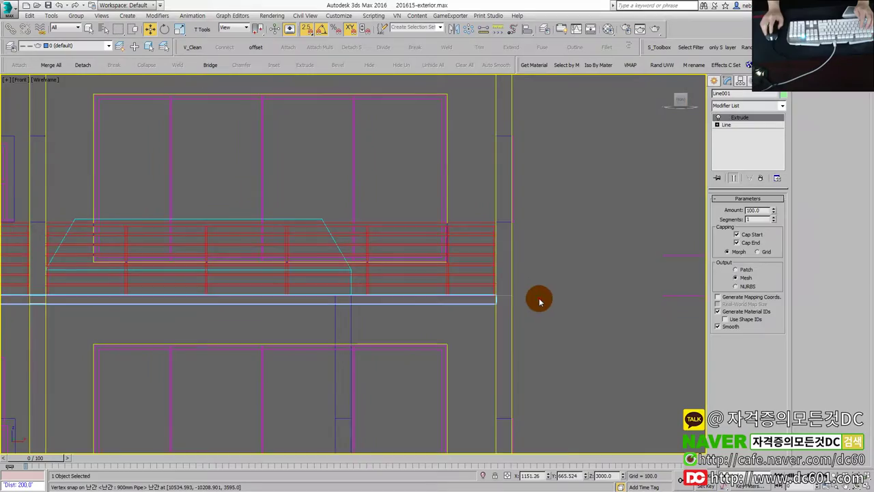
pyautogui.click(539, 301)
pyautogui.scroll(-2, 533, 302)
pyautogui.scroll(-2, 475, 298)
pyautogui.hotkey('alt', 'w')
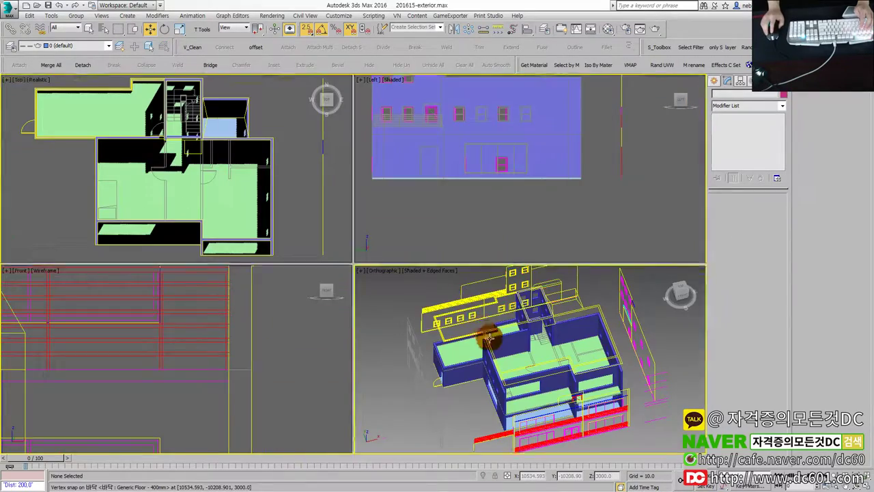
pyautogui.hotkey('alt', 'w')
pyautogui.scroll(3, 485, 334)
pyautogui.scroll(3, 482, 332)
pyautogui.scroll(2, 486, 329)
pyautogui.click(485, 329)
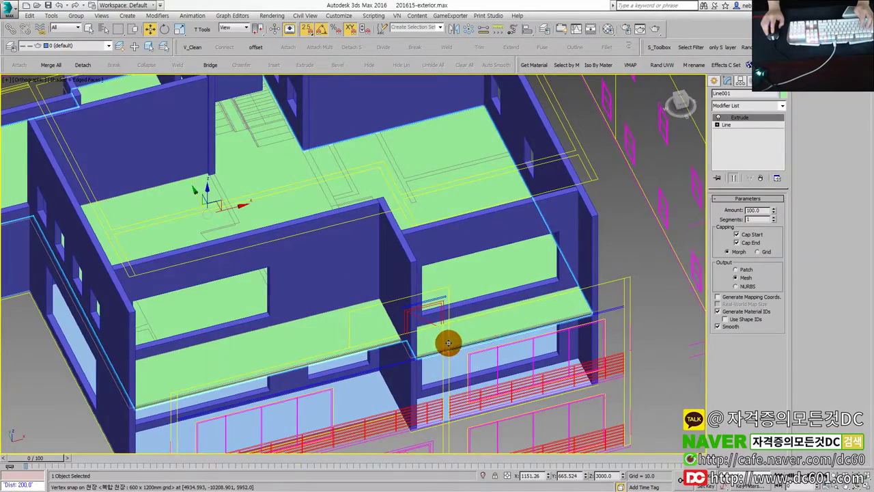
pyautogui.scroll(2, 465, 337)
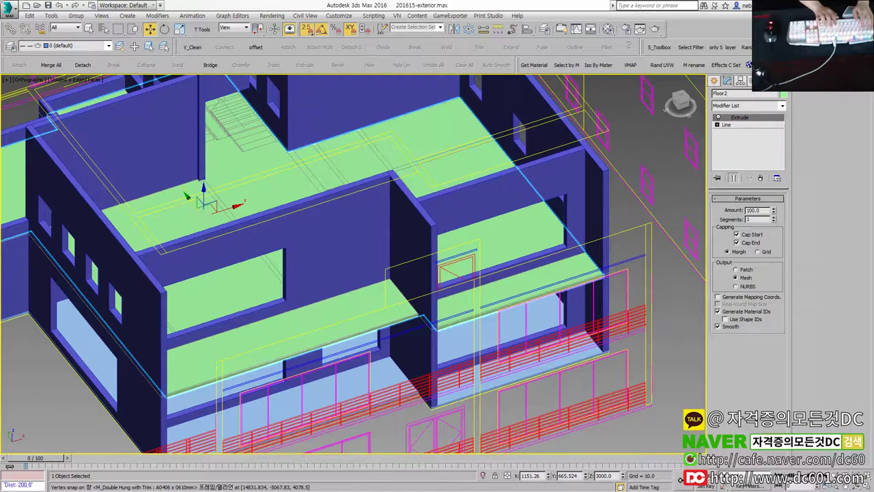
pyautogui.scroll(-5, 224, 242)
pyautogui.click(457, 307)
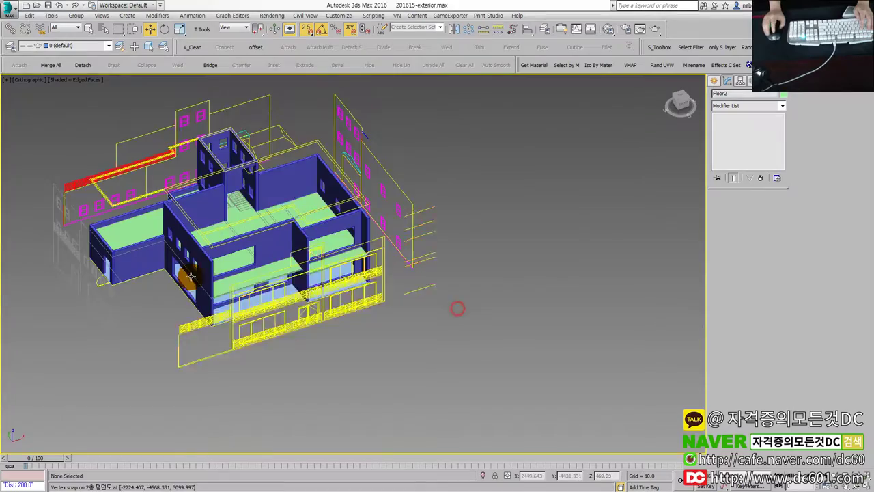
pyautogui.scroll(5, 198, 287)
pyautogui.scroll(2, 172, 318)
pyautogui.scroll(2, 166, 326)
pyautogui.scroll(3, 218, 246)
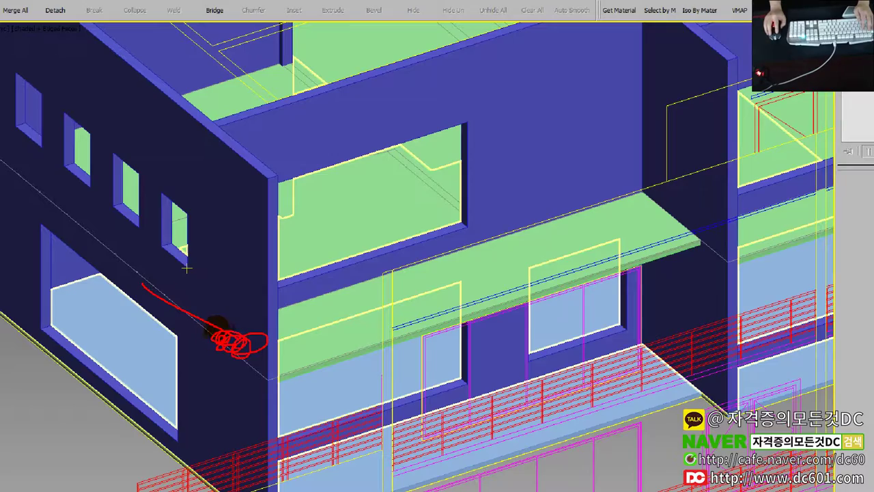
pyautogui.scroll(-2, 211, 293)
pyautogui.scroll(-2, 215, 280)
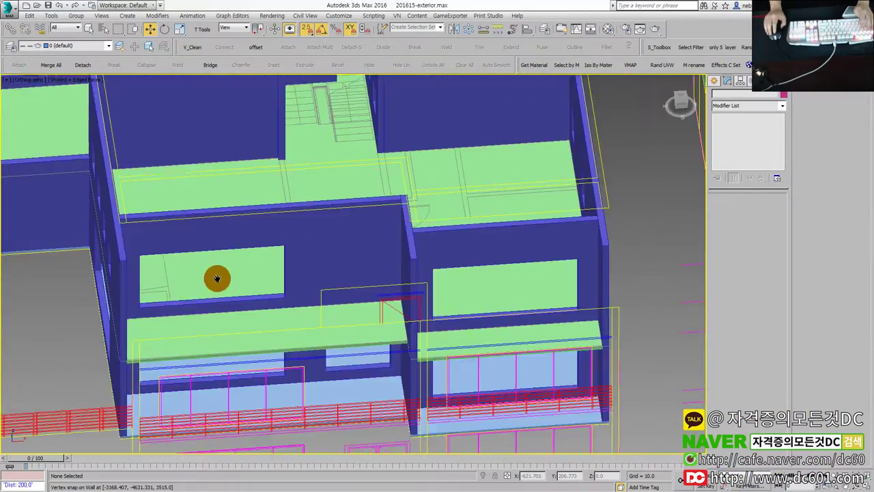
pyautogui.scroll(-2, 206, 292)
pyautogui.scroll(2, 256, 314)
pyautogui.scroll(2, 246, 339)
pyautogui.click(232, 345)
pyautogui.scroll(2, 207, 351)
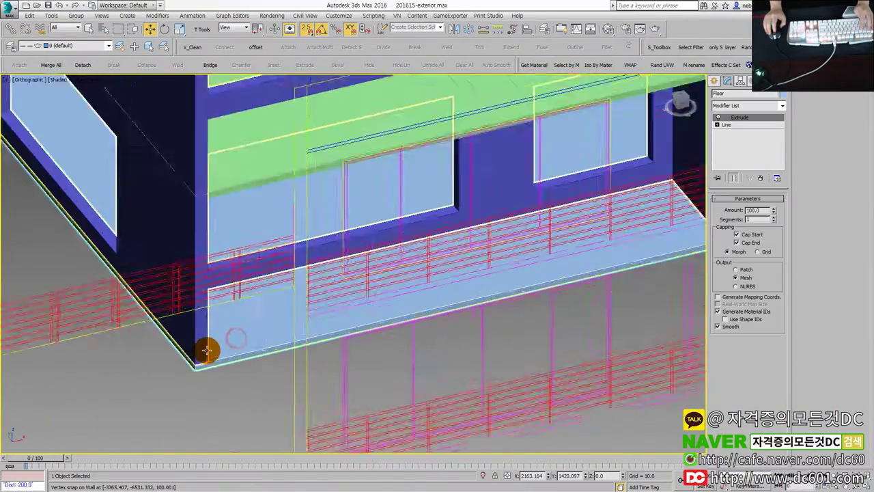
pyautogui.scroll(2, 161, 354)
pyautogui.scroll(-3, 161, 353)
pyautogui.scroll(-2, 193, 237)
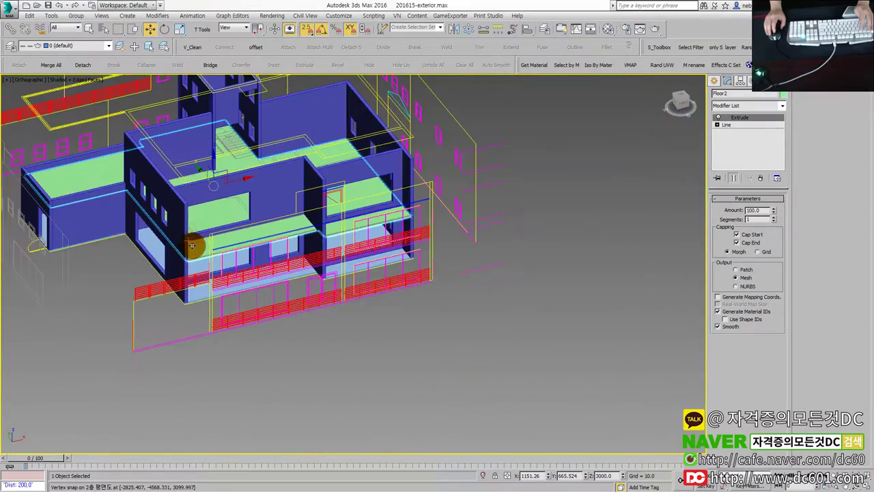
pyautogui.scroll(-2, 193, 248)
pyautogui.click(194, 272)
pyautogui.moveTo(195, 272)
pyautogui.keyDown('alt'); pyautogui.mouseDown(button='middle')
pyautogui.moveTo(265, 275)
pyautogui.moveTo(258, 278)
pyautogui.moveTo(203, 285)
pyautogui.moveTo(265, 255)
pyautogui.mouseUp(button='middle'); pyautogui.keyUp('alt')
pyautogui.scroll(2, 259, 277)
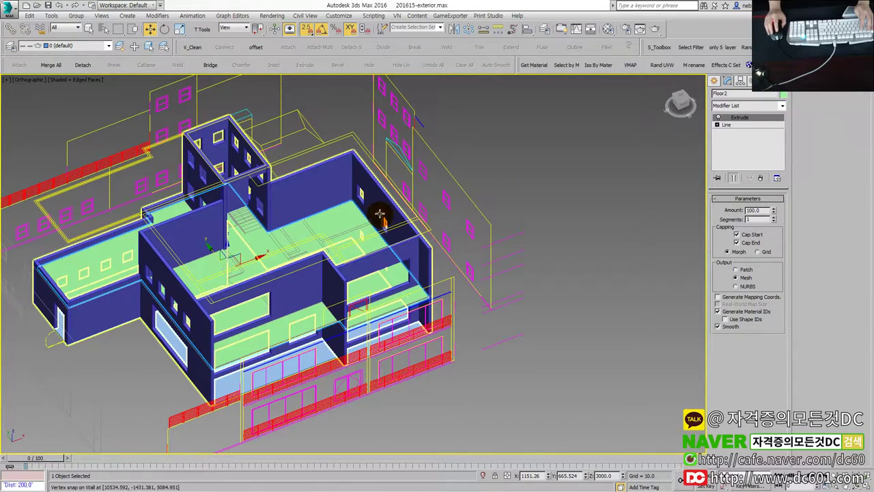
pyautogui.click(366, 163)
# - Isolate the roof floor plan and maximize the Top view around it
pyautogui.click(328, 143)
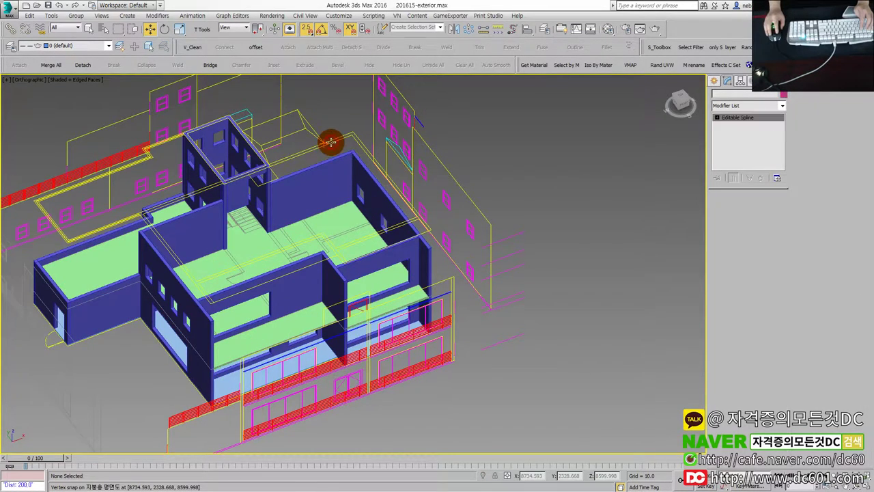
pyautogui.hotkey('alt', 'q')
pyautogui.click(444, 258)
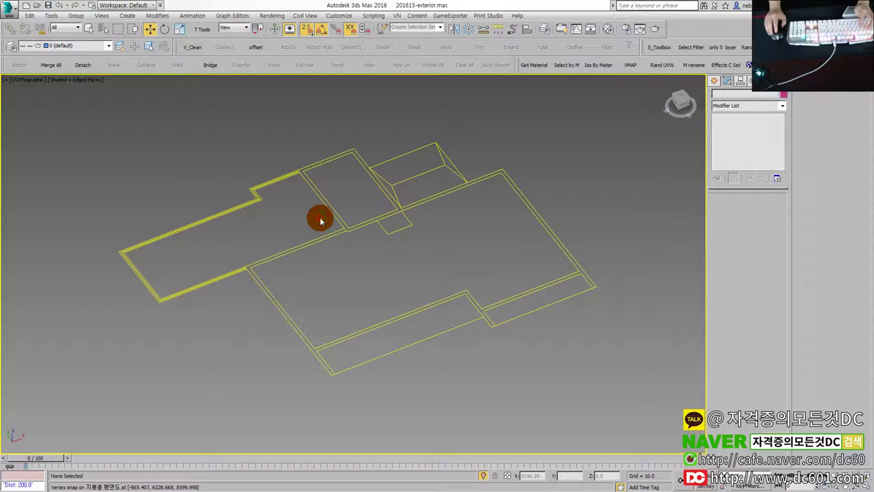
pyautogui.hotkey('alt', 'w')
pyautogui.click(242, 185)
pyautogui.hotkey('alt', 'w')
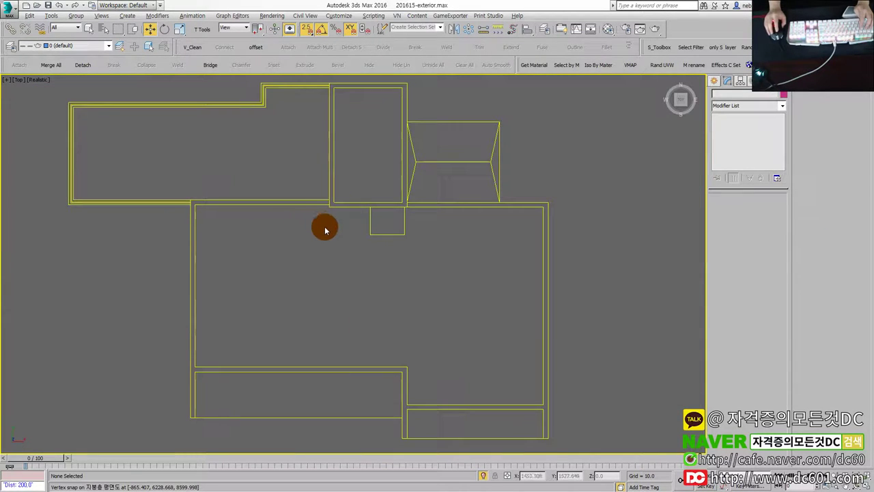
pyautogui.moveTo(476, 294)
pyautogui.mouseDown(button='middle')
pyautogui.moveTo(463, 278)
pyautogui.moveTo(707, 116)
pyautogui.mouseUp(button='middle')
# - Start a Line spline at the main block's upper-left corner and snap down to its bottom-left corner
pyautogui.click(721, 81)
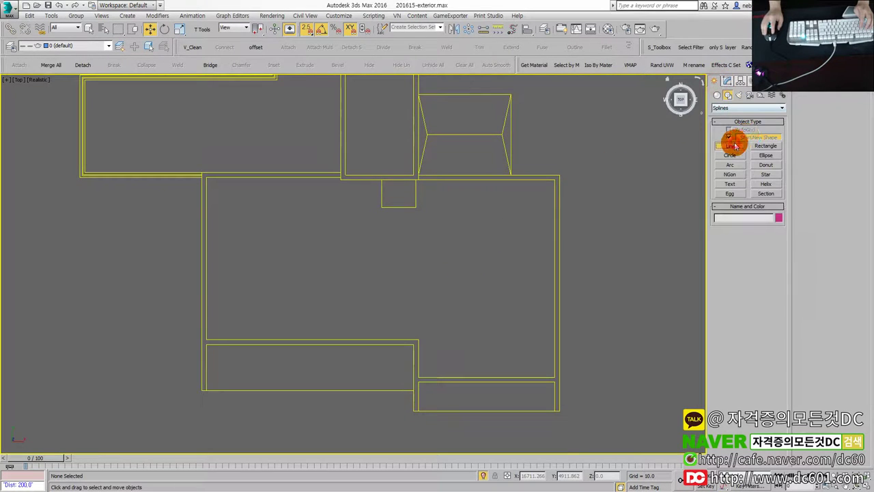
pyautogui.click(735, 146)
pyautogui.moveTo(371, 214)
pyautogui.mouseDown(button='middle')
pyautogui.moveTo(271, 246)
pyautogui.moveTo(226, 194)
pyautogui.mouseUp(button='middle')
pyautogui.click(224, 189)
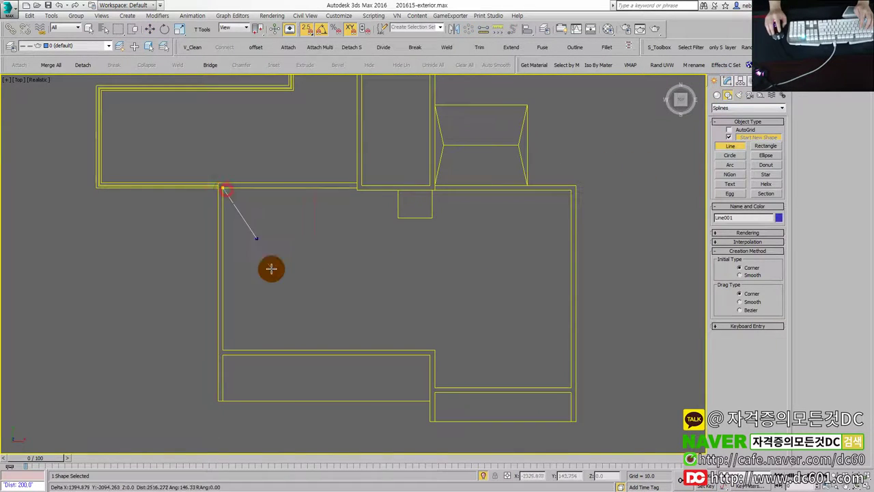
pyautogui.click(224, 403)
pyautogui.moveTo(391, 418); pyautogui.dragTo(362, 381, button='middle')
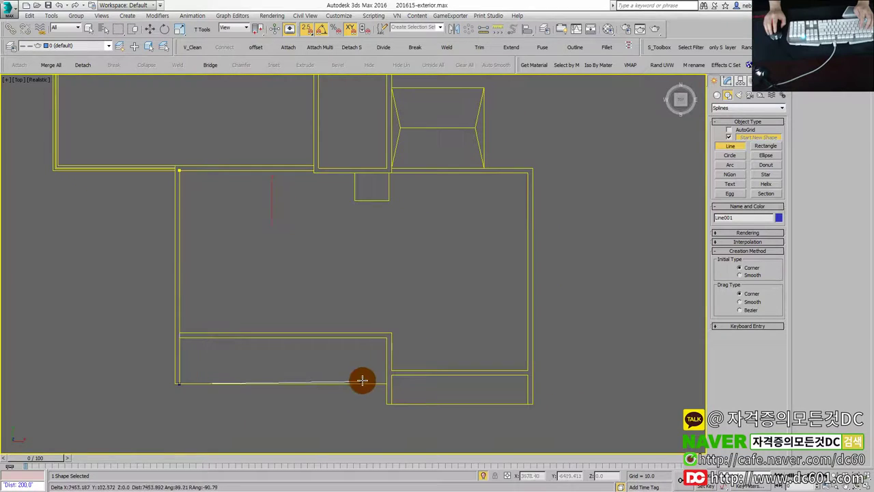
pyautogui.scroll(3, 385, 387)
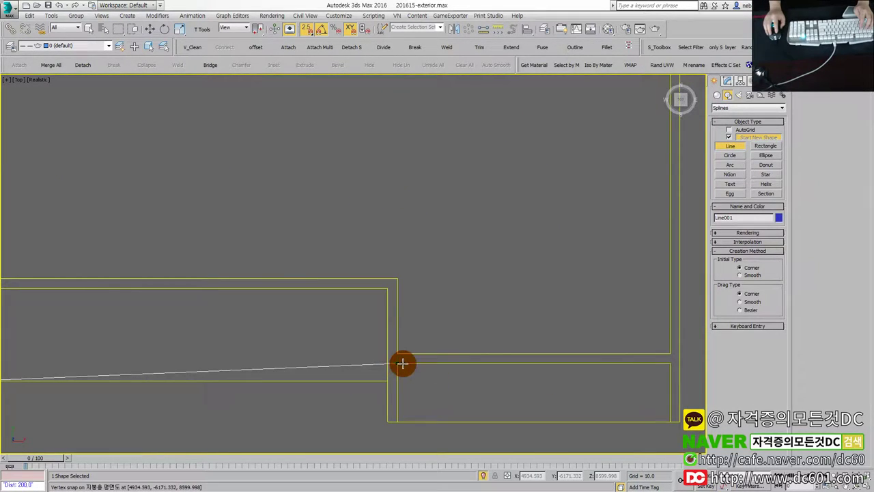
# - Continue Line001 through the lower wall step and right-hand corners, then close the spline
pyautogui.click(416, 385)
pyautogui.click(407, 416)
pyautogui.scroll(-3, 406, 416)
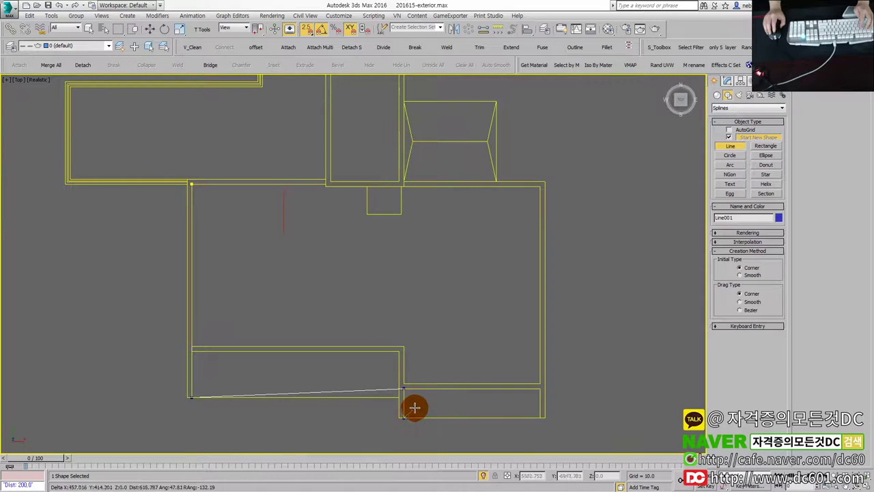
pyautogui.click(537, 412)
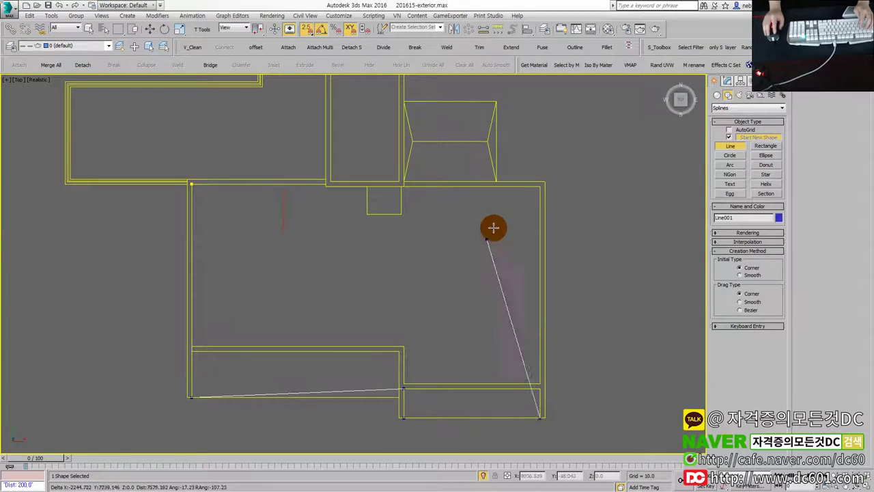
pyautogui.click(522, 197)
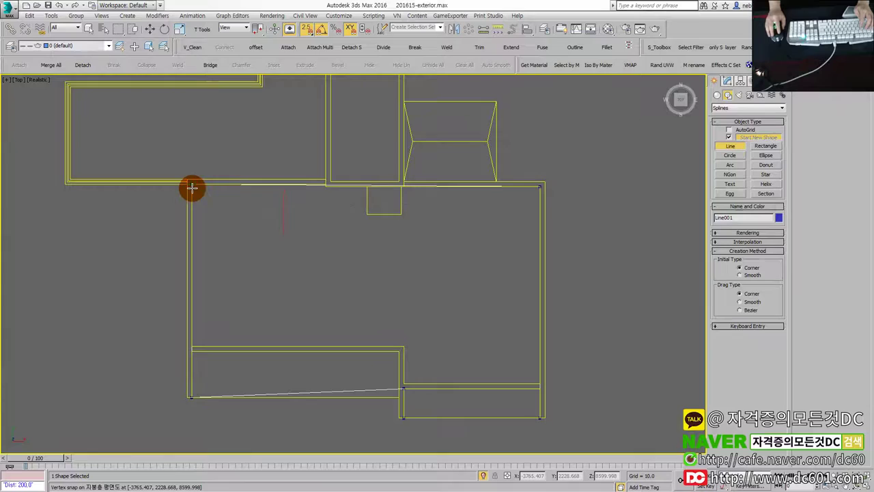
pyautogui.click(191, 186)
pyautogui.click(424, 281)
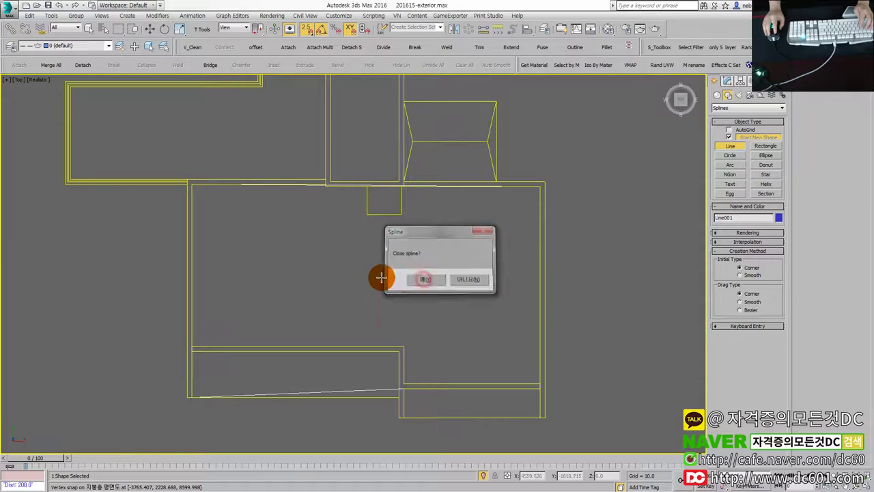
pyautogui.moveTo(378, 277); pyautogui.dragTo(367, 324, button='middle')
pyautogui.scroll(3, 515, 211)
pyautogui.moveTo(384, 287)
pyautogui.mouseDown(button='middle')
pyautogui.moveTo(540, 298)
pyautogui.moveTo(472, 308)
pyautogui.mouseUp(button='middle')
# - In Vertex mode, snap Line001's top-right vertex along the wall line
pyautogui.scroll(-2, 581, 301)
pyautogui.press('1')
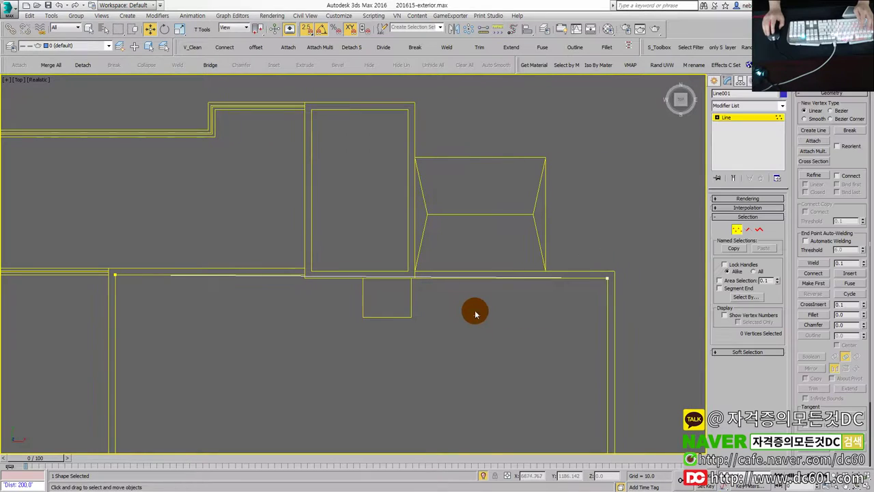
pyautogui.moveTo(587, 231); pyautogui.dragTo(620, 284)
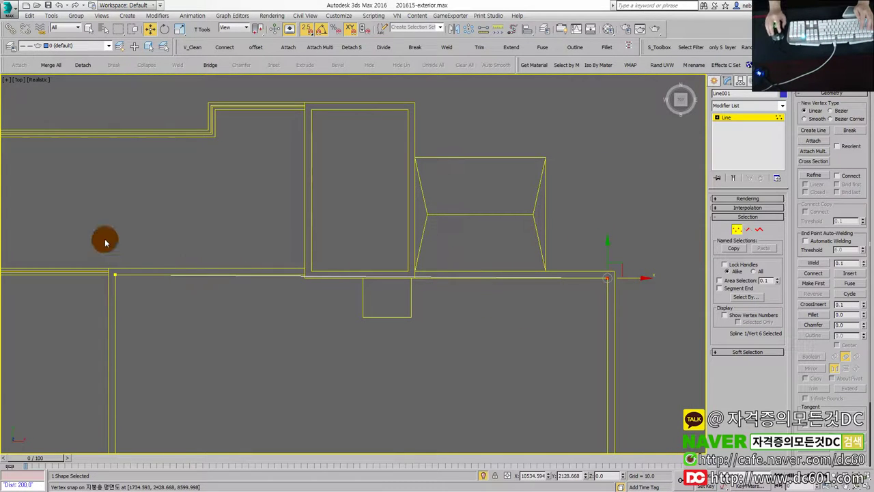
pyautogui.moveTo(190, 318); pyautogui.dragTo(190, 316)
pyautogui.moveTo(584, 238); pyautogui.dragTo(636, 294)
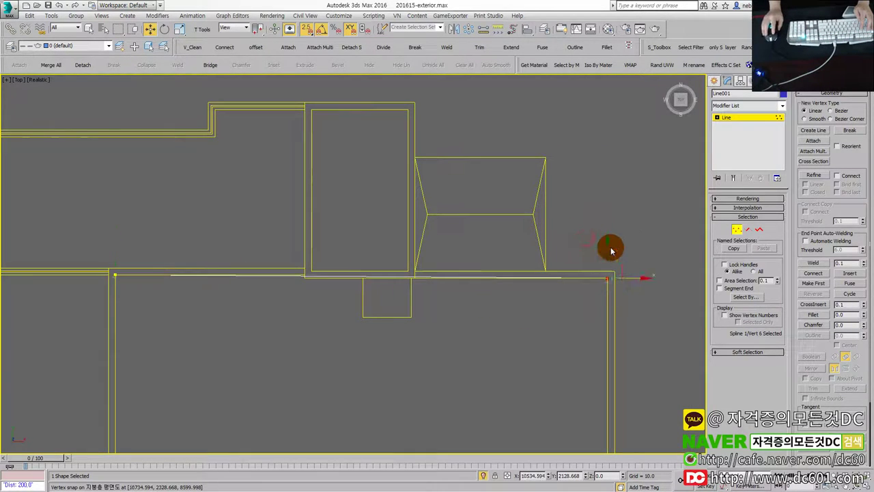
pyautogui.moveTo(605, 247); pyautogui.dragTo(116, 275)
# - Move the lower corner vertex so Line001's bottom edge is level
pyautogui.scroll(-3, 568, 335)
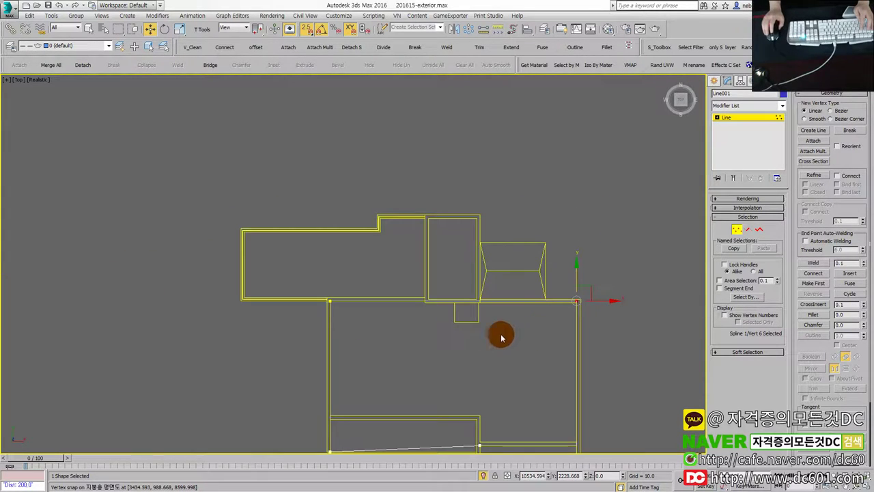
pyautogui.scroll(2, 494, 374)
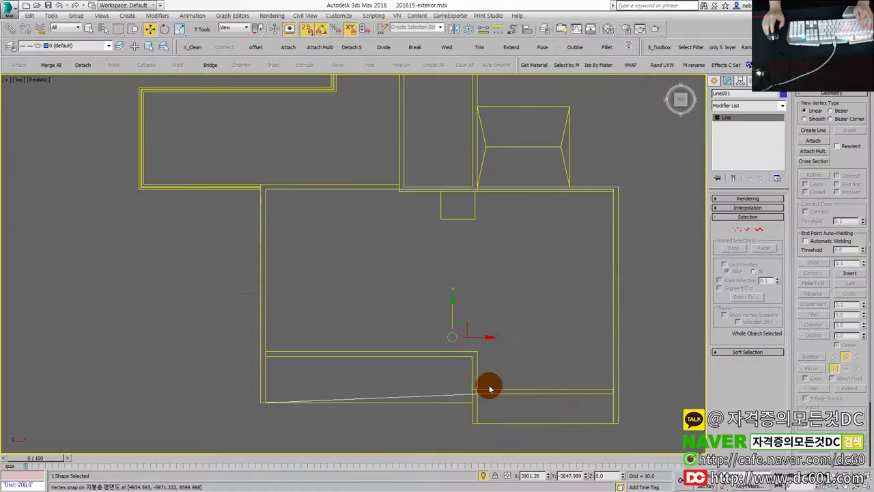
pyautogui.scroll(2, 464, 382)
pyautogui.moveTo(474, 382); pyautogui.dragTo(470, 407)
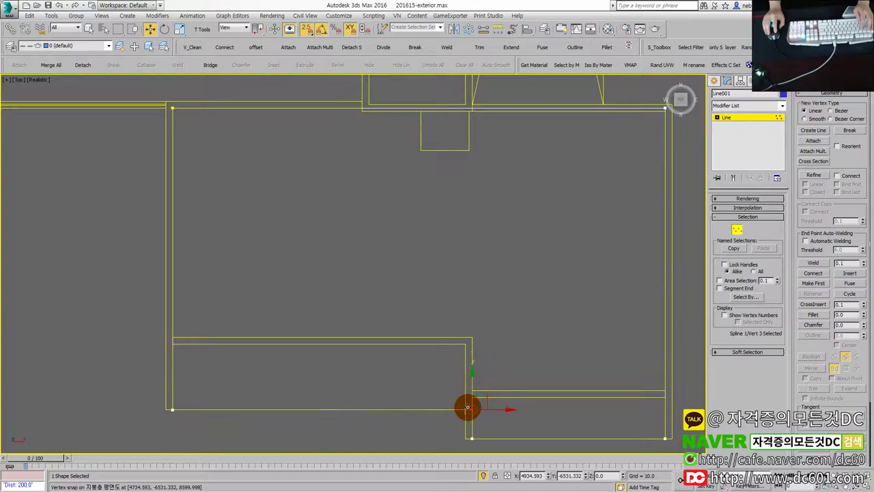
pyautogui.scroll(-1, 495, 380)
pyautogui.scroll(3, 490, 407)
pyautogui.scroll(-2, 506, 397)
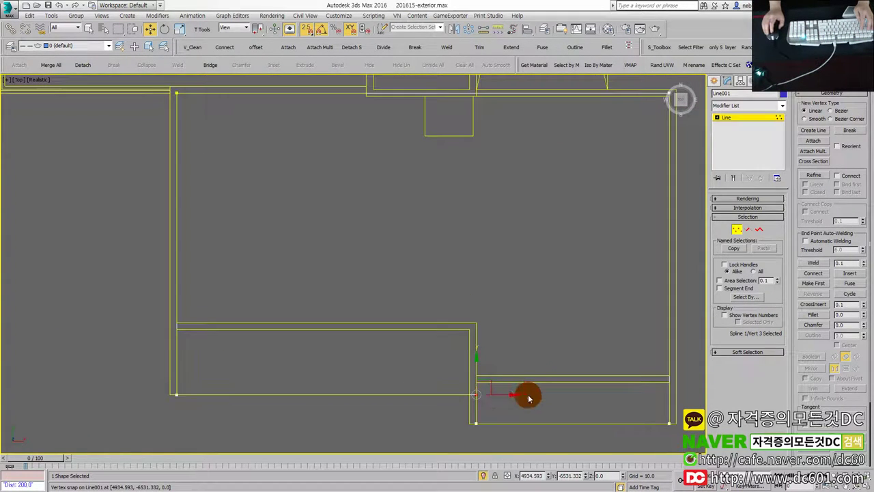
# - Exit vertex editing, check the outline and return to the four-viewport layout
pyautogui.press('1')
pyautogui.moveTo(512, 322)
pyautogui.mouseDown(button='middle')
pyautogui.moveTo(472, 437)
pyautogui.moveTo(452, 397)
pyautogui.mouseUp(button='middle')
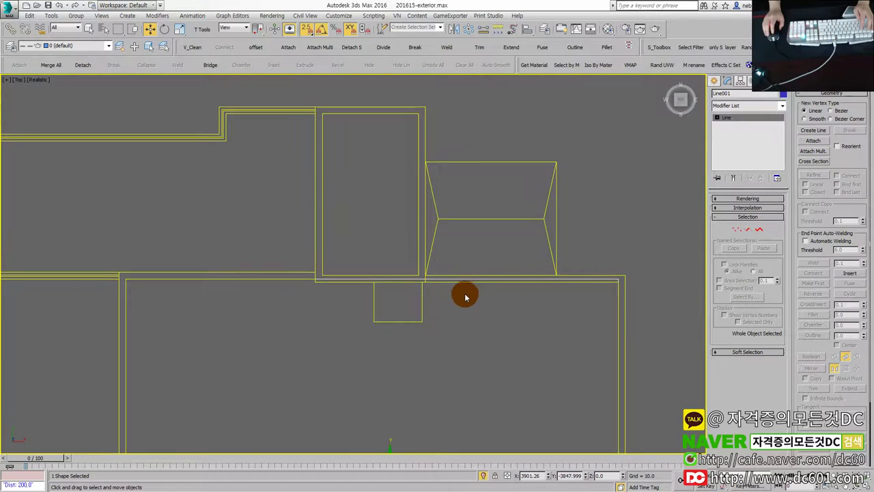
pyautogui.scroll(2, 317, 276)
pyautogui.moveTo(387, 276); pyautogui.dragTo(248, 284, button='middle')
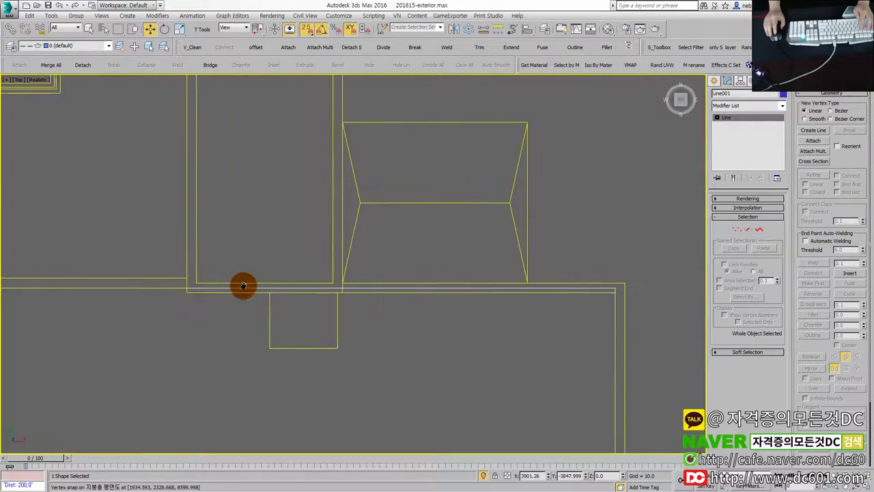
pyautogui.scroll(-2, 588, 309)
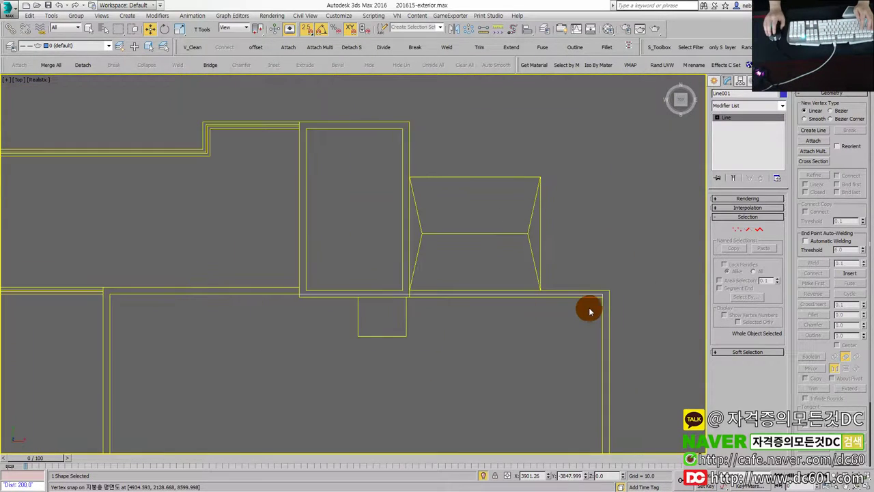
pyautogui.scroll(3, 433, 303)
pyautogui.scroll(-4, 431, 304)
pyautogui.hotkey('alt', 'w')
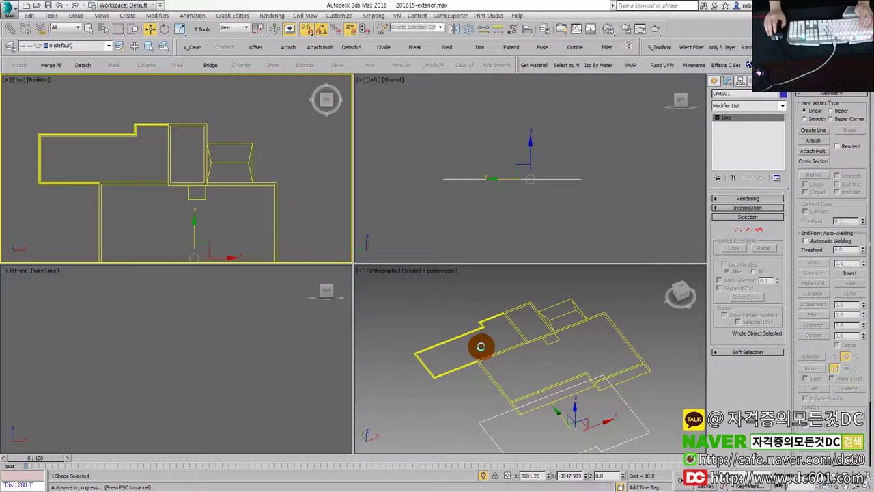
pyautogui.hotkey('alt', 'w')
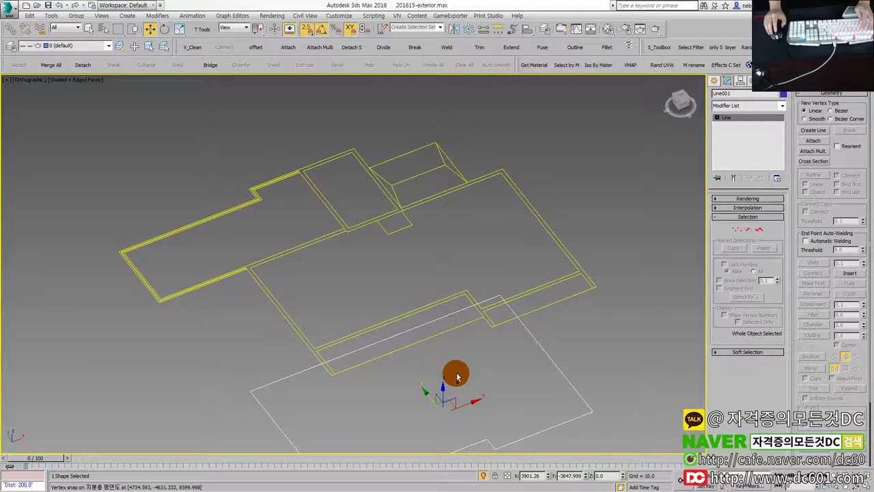
pyautogui.press('e')
pyautogui.hotkey('ctrl', 'z')
pyautogui.hotkey('ctrl', 'y')
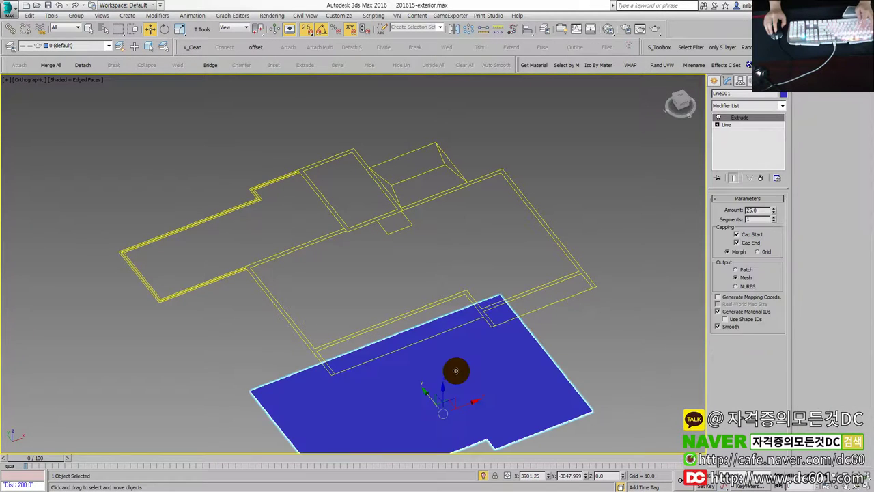
pyautogui.hotkey('alt', 'w')
pyautogui.rightClick(503, 237)
pyautogui.hotkey('alt', 'w')
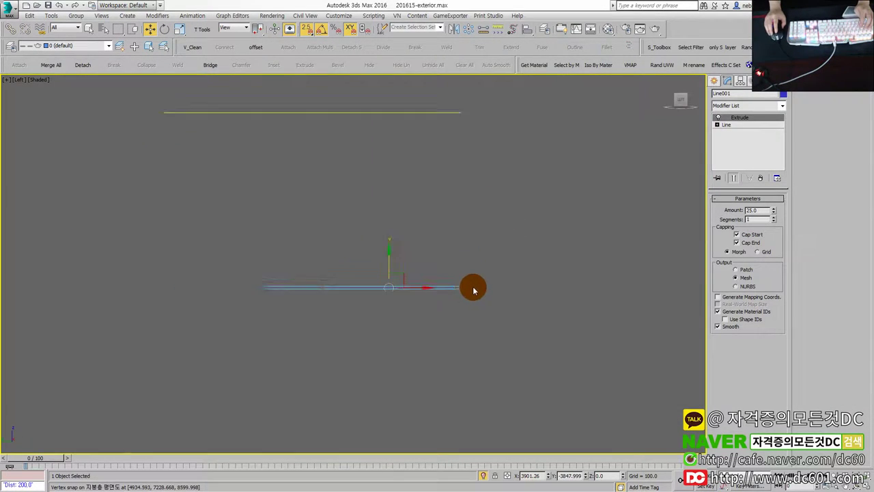
pyautogui.hotkey('ctrl', 'z')
pyautogui.hotkey('alt', 'w')
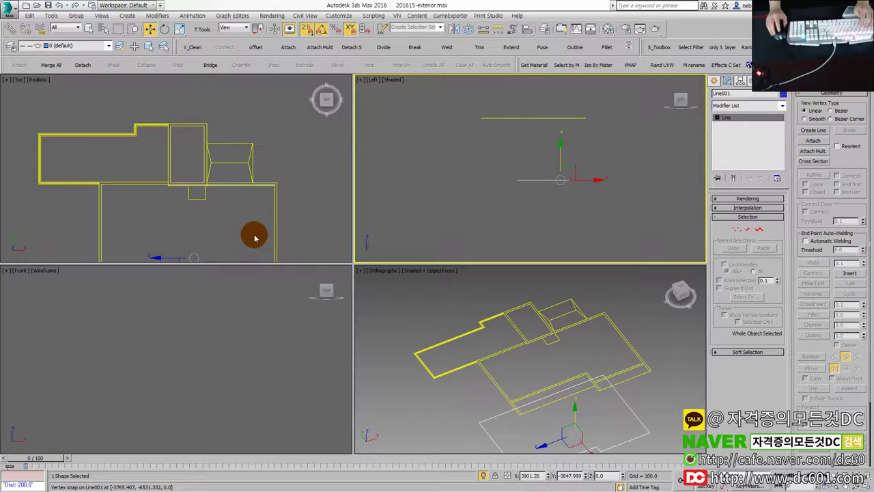
# - Maximize the Top view and clear the selection
pyautogui.rightClick(225, 226)
pyautogui.hotkey('alt', 'w')
pyautogui.scroll(3, 307, 250)
pyautogui.click(369, 247)
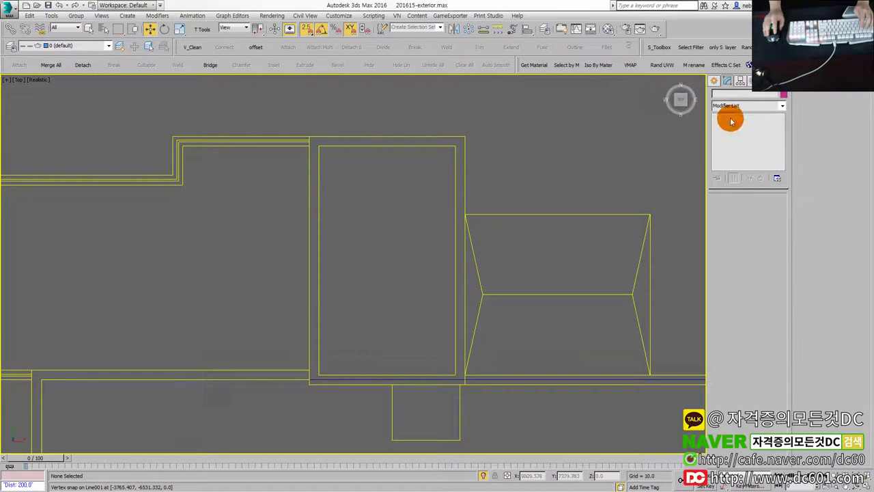
# - Snap-draw a 4700 × 2800 Rectangle001 over the tall tower room
pyautogui.click(717, 80)
pyautogui.click(728, 95)
pyautogui.click(766, 146)
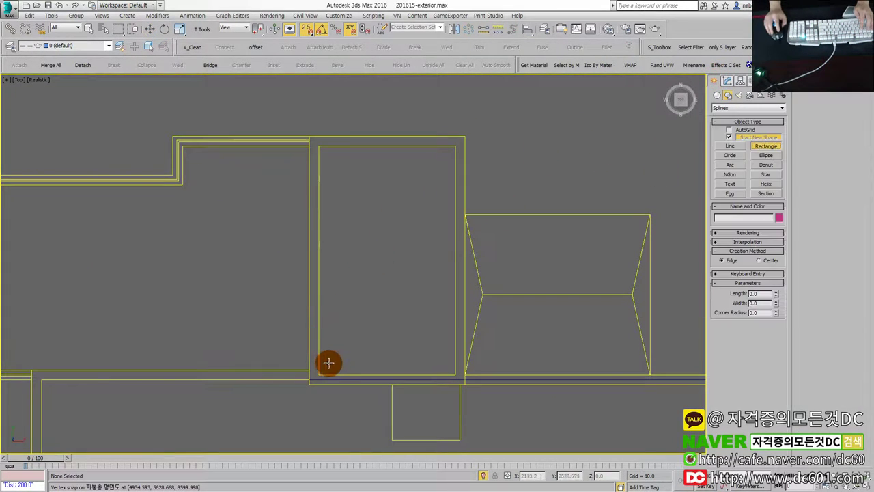
pyautogui.moveTo(352, 339); pyautogui.dragTo(447, 159)
pyautogui.scroll(-5, 404, 250)
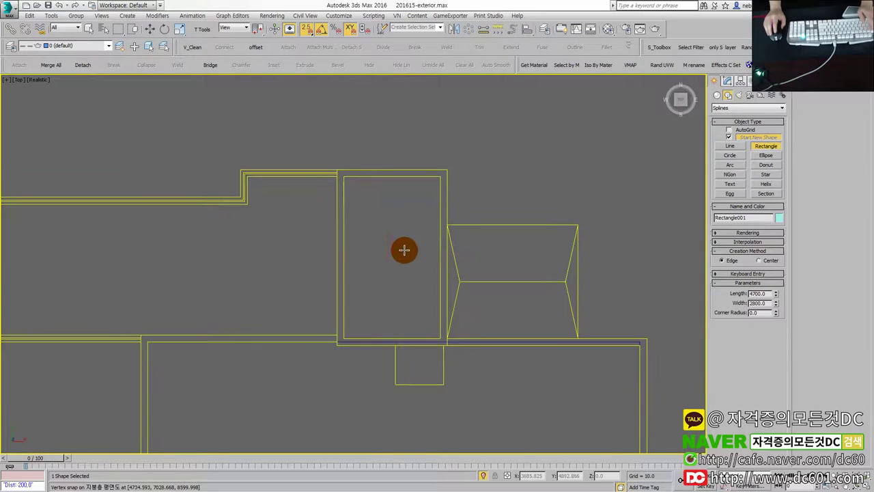
pyautogui.scroll(-3, 408, 289)
pyautogui.hotkey('alt', 'w')
# - Exit the Rectangle tool, orbit the maximized view and select the floor outline
pyautogui.rightClick(464, 351)
pyautogui.hotkey('alt', 'w')
pyautogui.keyDown('alt'); pyautogui.moveTo(528, 373); pyautogui.dragTo(531, 347, button='middle'); pyautogui.keyUp('alt')
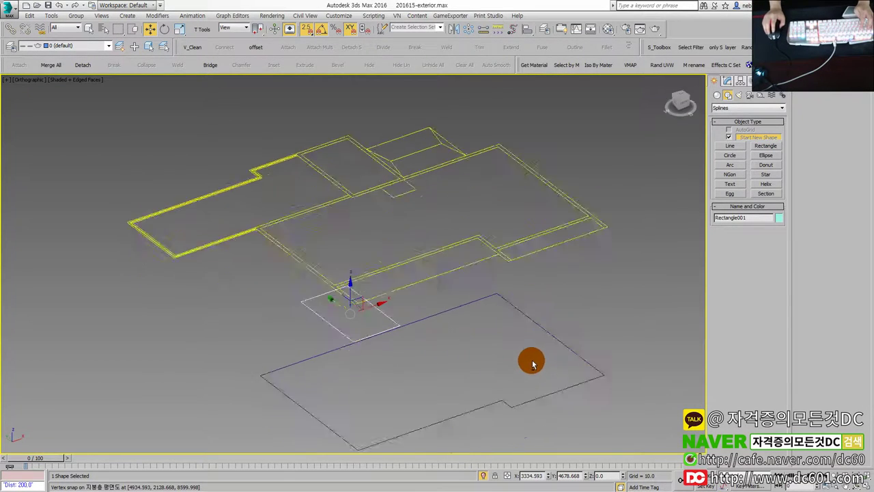
pyautogui.click(557, 357)
# - Select Line001 and Rectangle001 and lift both above the building plan
pyautogui.click(441, 341)
pyautogui.click(519, 413)
pyautogui.click(472, 347)
pyautogui.keyDown('ctrl'); pyautogui.click(355, 315); pyautogui.keyUp('ctrl')
pyautogui.scroll(-5, 346, 302)
pyautogui.scroll(-2, 346, 296)
pyautogui.moveTo(346, 296); pyautogui.dragTo(401, 175)
pyautogui.scroll(5, 460, 218)
pyautogui.scroll(2, 478, 287)
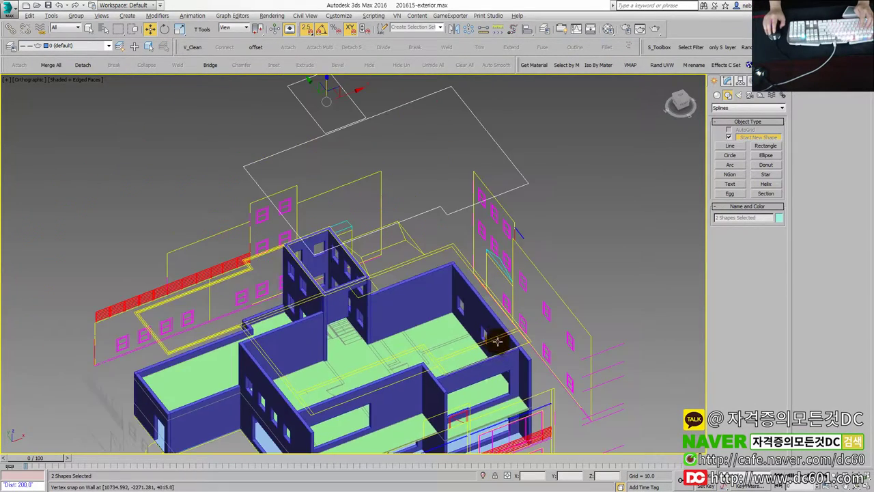
pyautogui.scroll(2, 484, 273)
# - Apply an Extrude modifier to the raised Line001 outline
pyautogui.click(567, 214)
pyautogui.click(476, 165)
pyautogui.scroll(-3, 479, 181)
pyautogui.press('e')
# - Maximize the Front elevation to inspect the raised slab, then deselect
pyautogui.hotkey('alt', 'w')
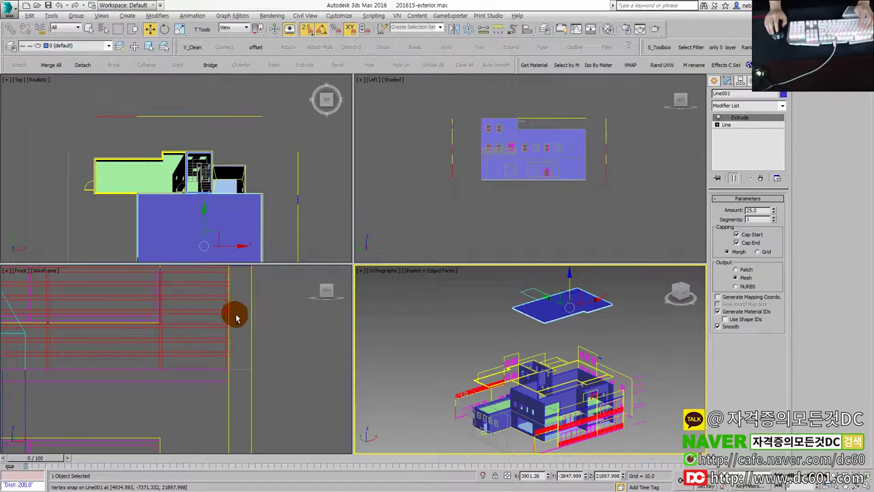
pyautogui.hotkey('alt', 'w')
pyautogui.scroll(2, 308, 306)
pyautogui.scroll(-2, 307, 306)
pyautogui.scroll(-2, 371, 347)
pyautogui.scroll(-2, 404, 280)
pyautogui.scroll(-1, 296, 233)
pyautogui.scroll(-2, 299, 231)
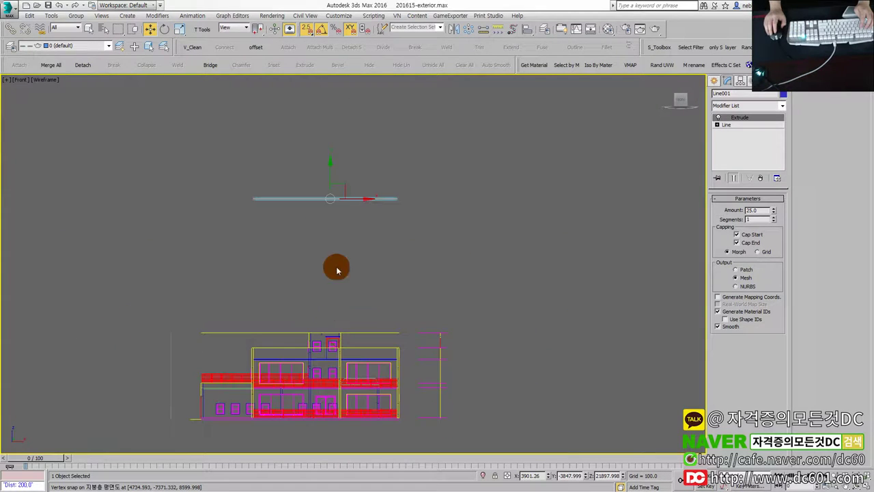
pyautogui.click(344, 212)
# - Select the extruded slab in the Front view and set its extrude amount to 50
pyautogui.moveTo(376, 184)
pyautogui.mouseDown()
pyautogui.moveTo(342, 178)
pyautogui.moveTo(401, 277)
pyautogui.mouseUp()
pyautogui.scroll(2, 400, 293)
pyautogui.scroll(2, 393, 274)
pyautogui.scroll(1, 393, 273)
pyautogui.write('0')
pyautogui.press('Return')
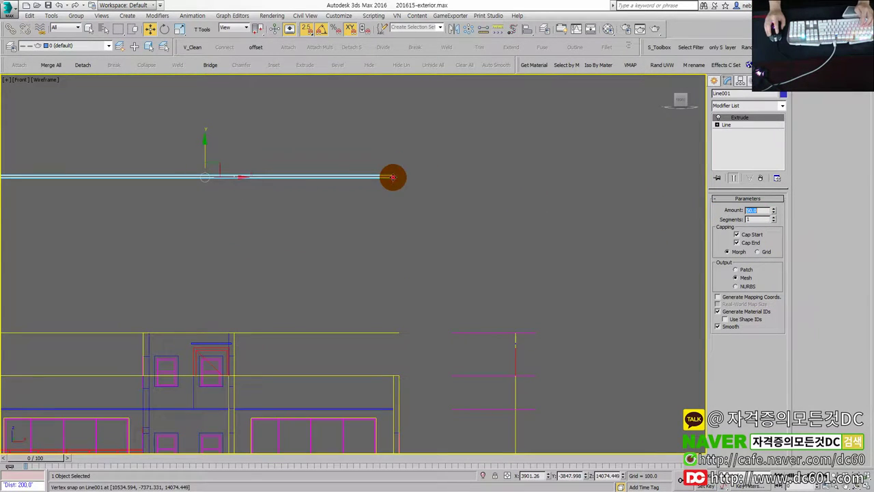
# - Move the slab down onto the front elevation's ceiling line, undoing a stray move
pyautogui.moveTo(393, 178); pyautogui.dragTo(396, 405)
pyautogui.scroll(2, 390, 404)
pyautogui.scroll(2, 403, 410)
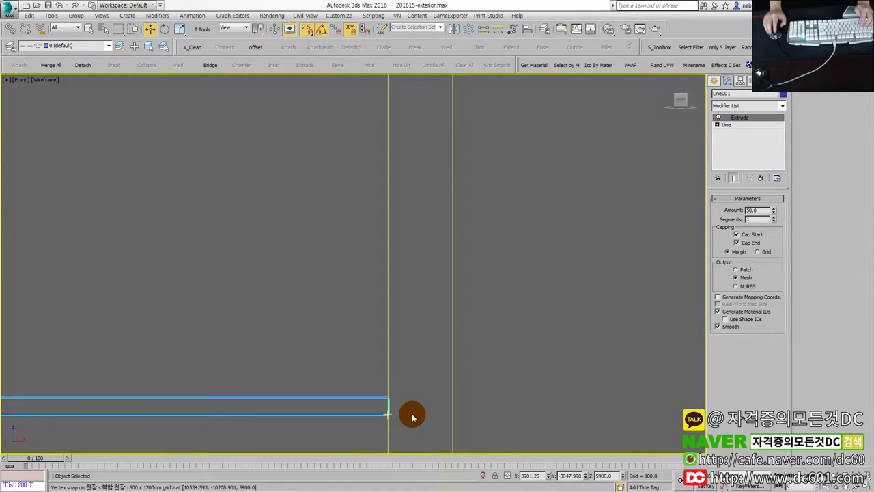
pyautogui.scroll(2, 412, 418)
pyautogui.scroll(2, 398, 415)
pyautogui.scroll(1, 377, 382)
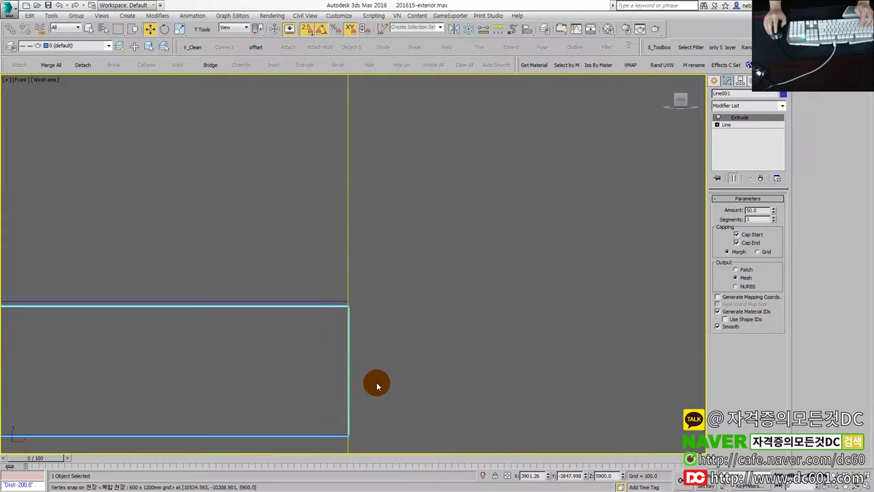
pyautogui.scroll(2, 337, 319)
pyautogui.scroll(-3, 359, 297)
pyautogui.scroll(-2, 359, 298)
pyautogui.scroll(-2, 303, 307)
pyautogui.scroll(-2, 152, 301)
pyautogui.scroll(4, 283, 335)
pyautogui.scroll(4, 478, 317)
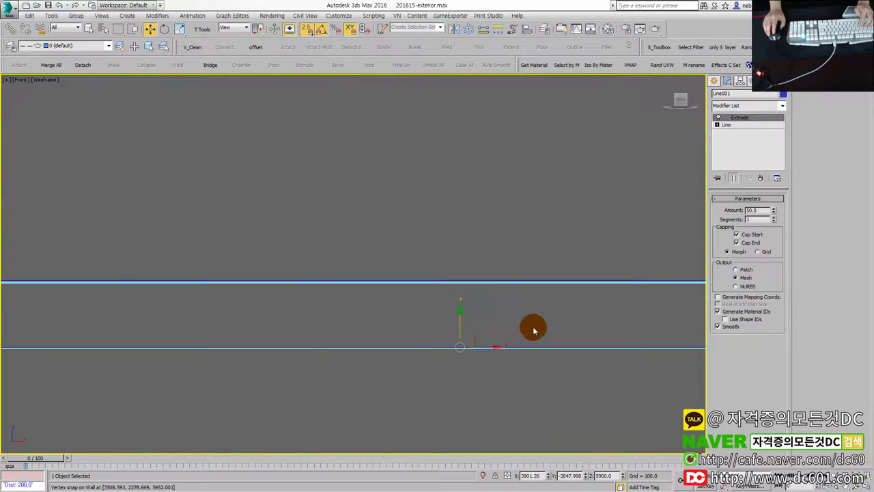
pyautogui.moveTo(460, 314); pyautogui.dragTo(461, 267)
pyautogui.hotkey('ctrl', 'z')
# - Fine-tune the slab position and snap it back onto the ceiling line at Z 5900
pyautogui.scroll(2, 461, 301)
pyautogui.scroll(2, 465, 392)
pyautogui.scroll(1, 453, 381)
pyautogui.scroll(-3, 451, 369)
pyautogui.moveTo(451, 369); pyautogui.dragTo(452, 348)
pyautogui.scroll(-3, 452, 349)
pyautogui.moveTo(416, 346)
pyautogui.mouseDown(button='middle')
pyautogui.moveTo(503, 344)
pyautogui.moveTo(488, 314)
pyautogui.moveTo(442, 328)
pyautogui.mouseUp(button='middle')
pyautogui.scroll(3, 543, 312)
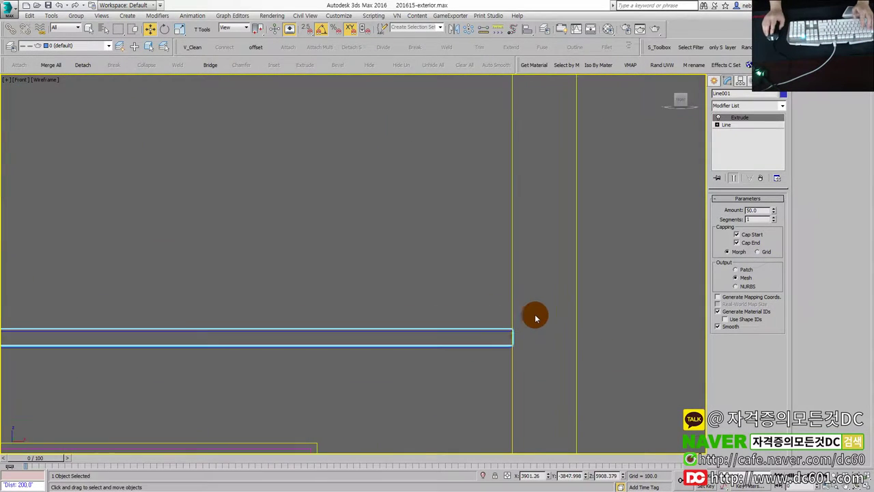
pyautogui.moveTo(502, 329); pyautogui.dragTo(502, 296)
pyautogui.scroll(1, 502, 296)
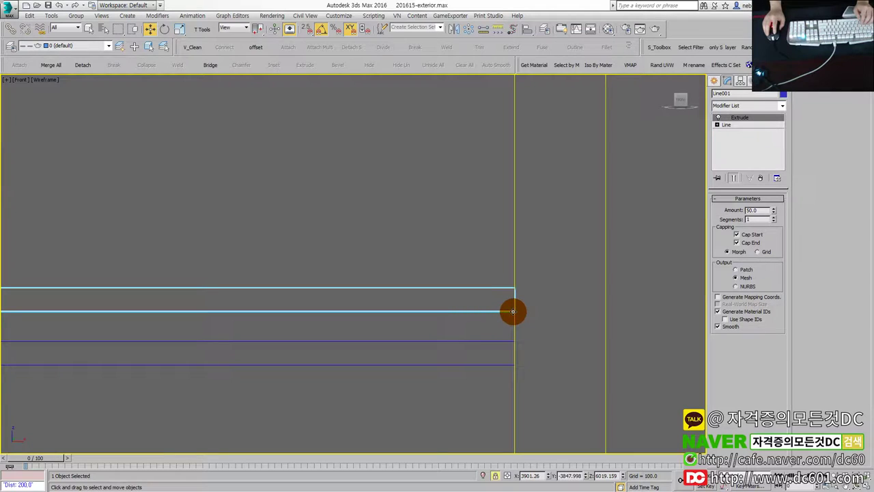
pyautogui.moveTo(515, 310); pyautogui.dragTo(514, 368)
# - Set the slab's extrude amount to 52, centre the elevation and deselect
pyautogui.scroll(5, 518, 358)
pyautogui.scroll(2, 508, 298)
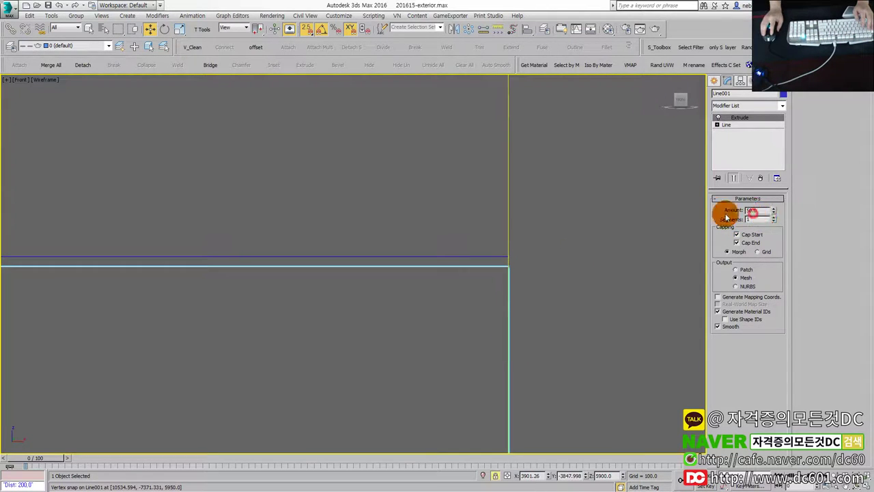
pyautogui.write('51')
pyautogui.press('Return')
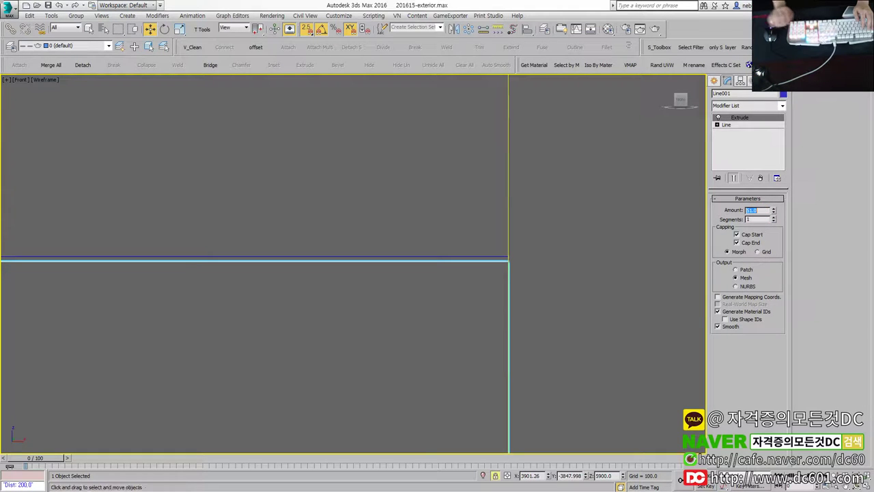
pyautogui.scroll(-2, 390, 288)
pyautogui.scroll(-2, 393, 285)
pyautogui.scroll(-2, 332, 283)
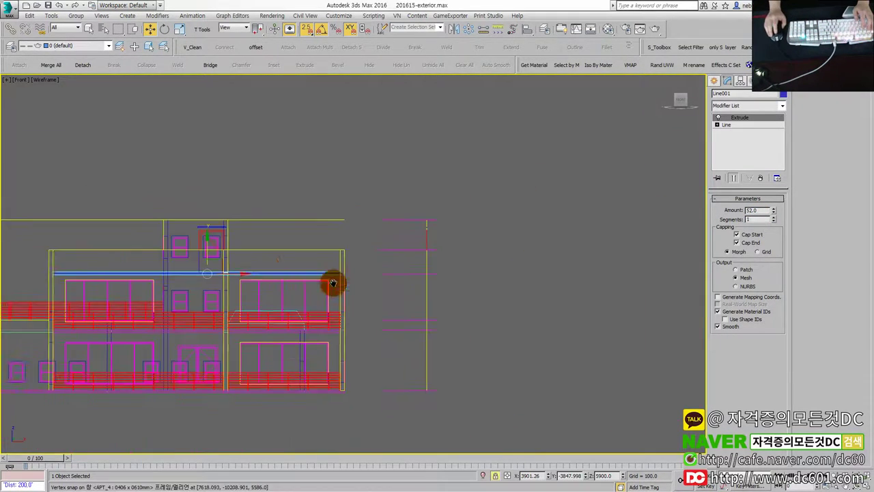
pyautogui.moveTo(332, 283); pyautogui.dragTo(536, 274, button='middle')
pyautogui.scroll(3, 505, 288)
pyautogui.click(526, 289)
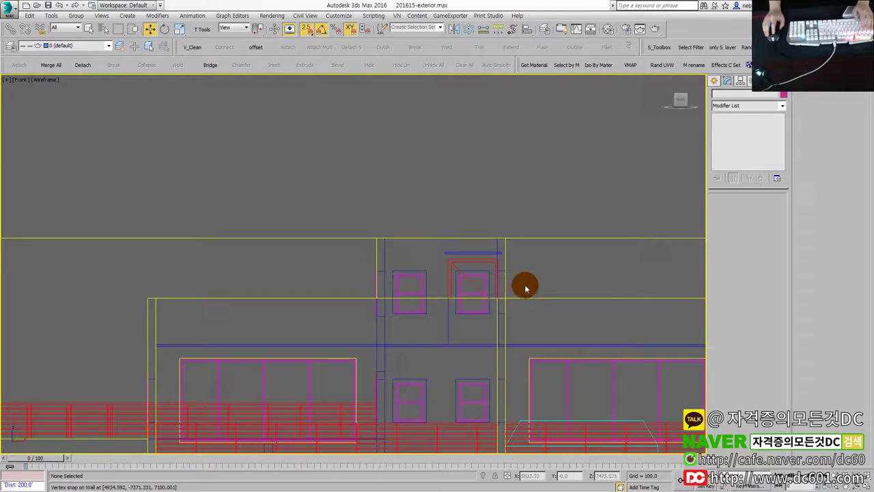
pyautogui.hotkey('alt', 'w')
pyautogui.hotkey('alt', 'w')
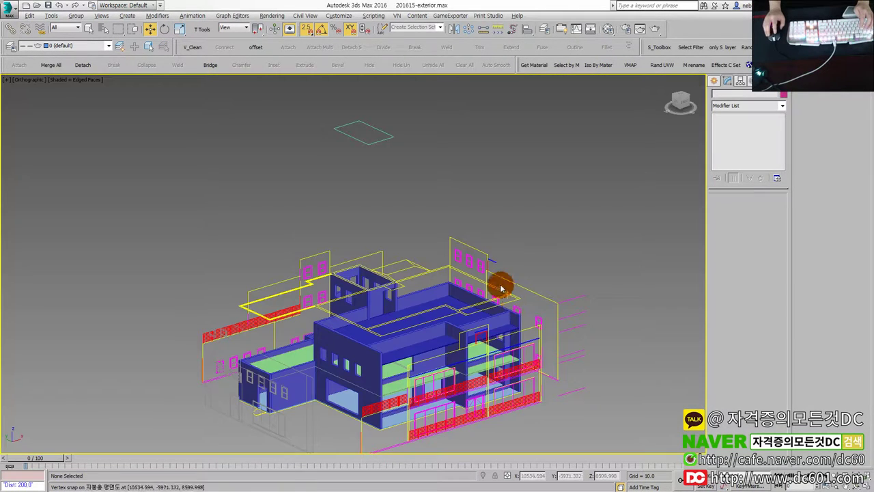
pyautogui.click(356, 150)
pyautogui.scroll(4, 355, 150)
pyautogui.moveTo(355, 150); pyautogui.dragTo(379, 229, button='middle')
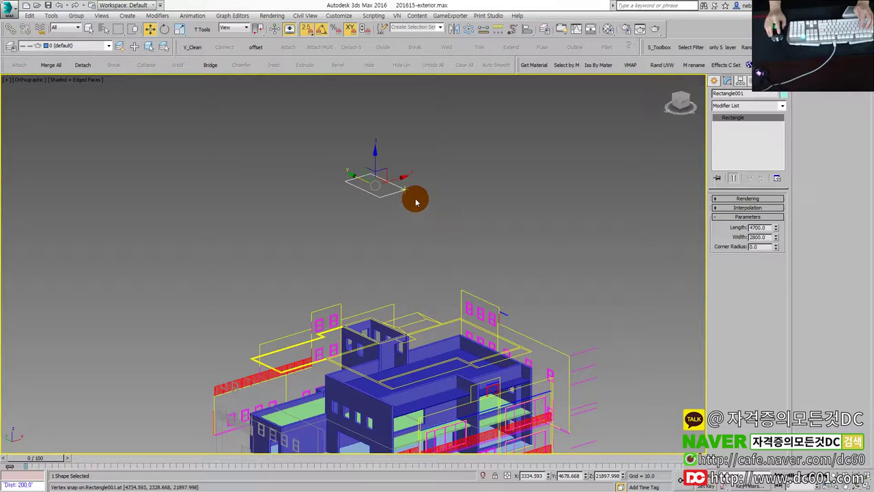
pyautogui.hotkey('alt', 'e')
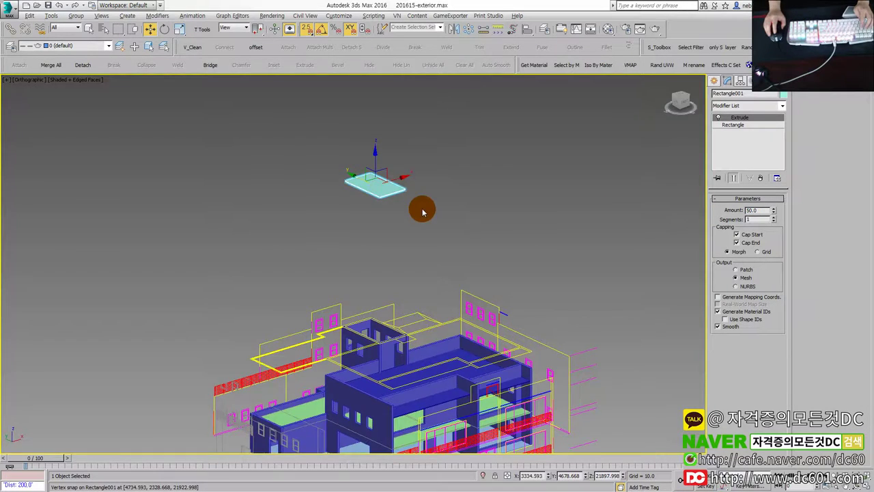
pyautogui.hotkey('alt', 'w')
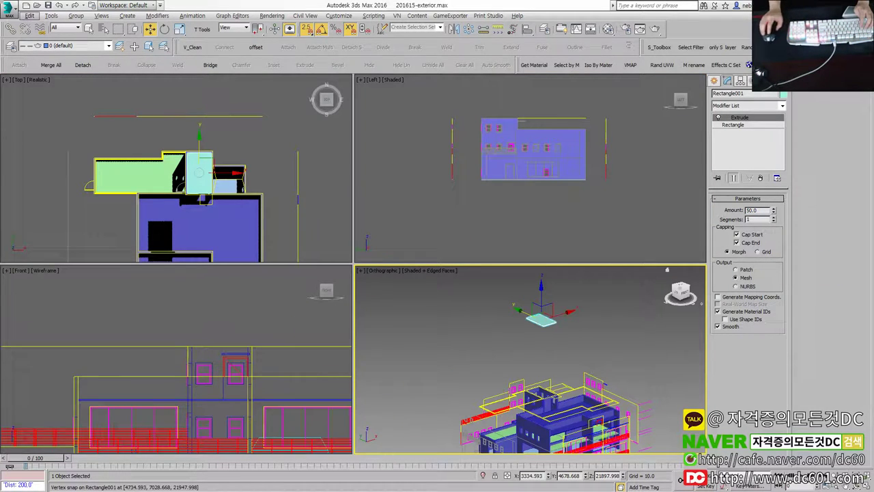
pyautogui.hotkey('alt', 'w')
pyautogui.scroll(-3, 300, 335)
pyautogui.hotkey('alt', 'w')
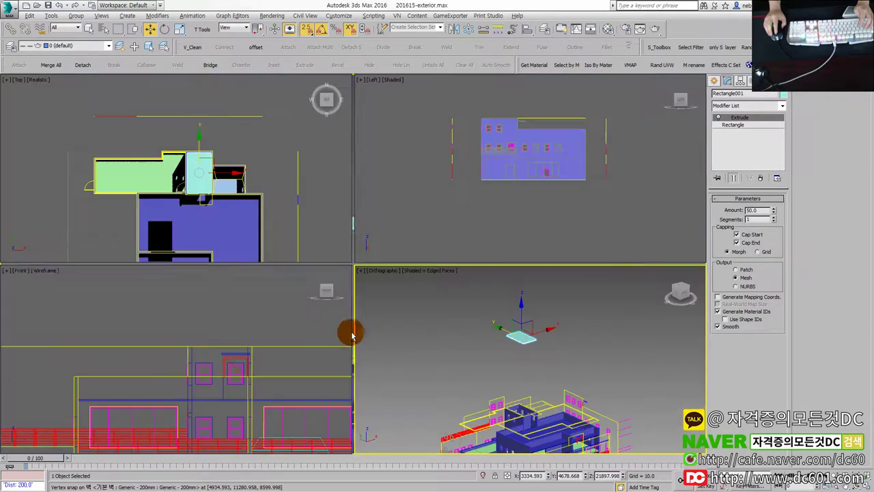
pyautogui.hotkey('alt', 'w')
pyautogui.scroll(-5, 348, 262)
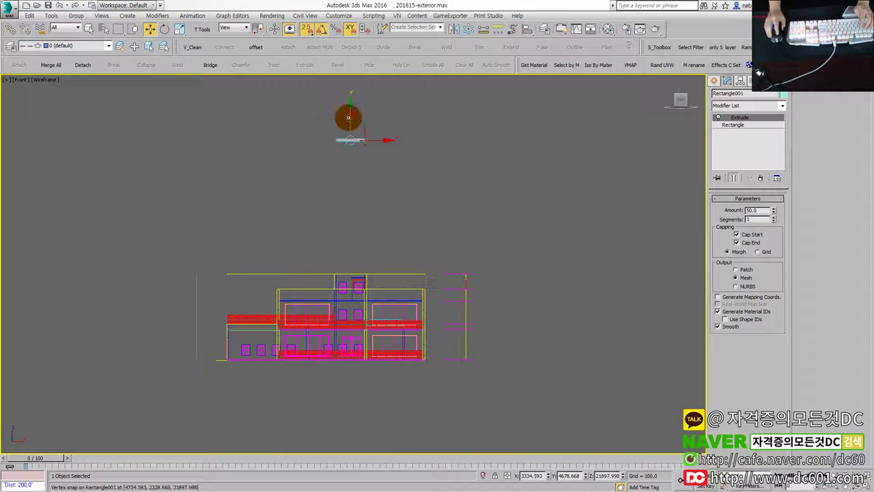
pyautogui.scroll(5, 362, 268)
pyautogui.scroll(2, 364, 267)
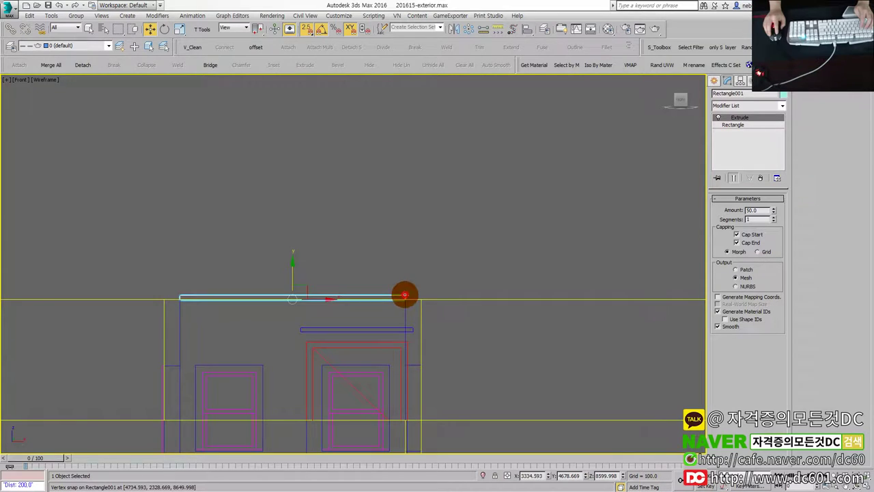
pyautogui.scroll(2, 401, 298)
pyautogui.scroll(2, 389, 306)
pyautogui.hotkey('alt', 'w')
pyautogui.rightClick(502, 373)
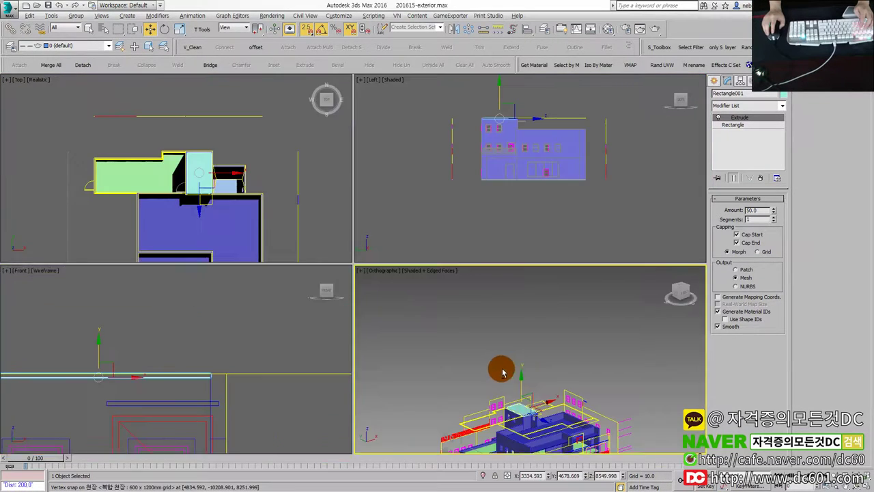
pyautogui.hotkey('alt', 'w')
pyautogui.moveTo(382, 341); pyautogui.dragTo(446, 177, button='middle')
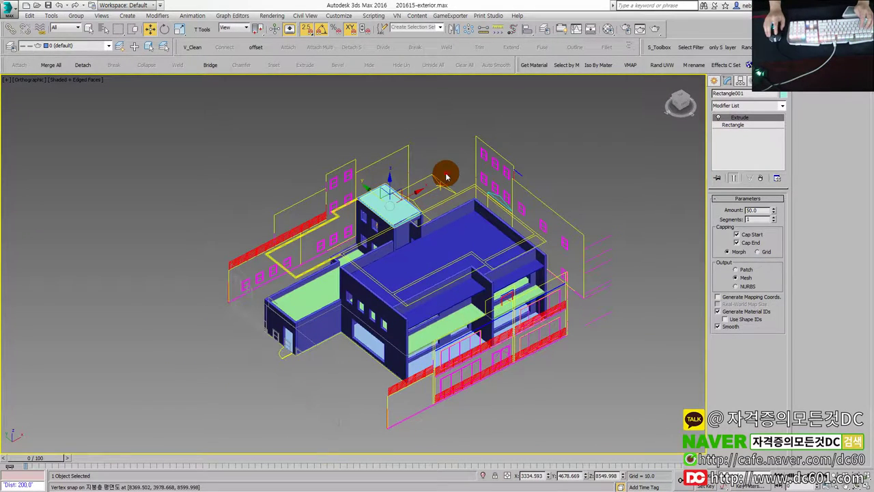
pyautogui.click(446, 177)
pyautogui.scroll(2, 442, 173)
pyautogui.scroll(2, 440, 188)
pyautogui.scroll(3, 390, 328)
pyautogui.scroll(3, 417, 335)
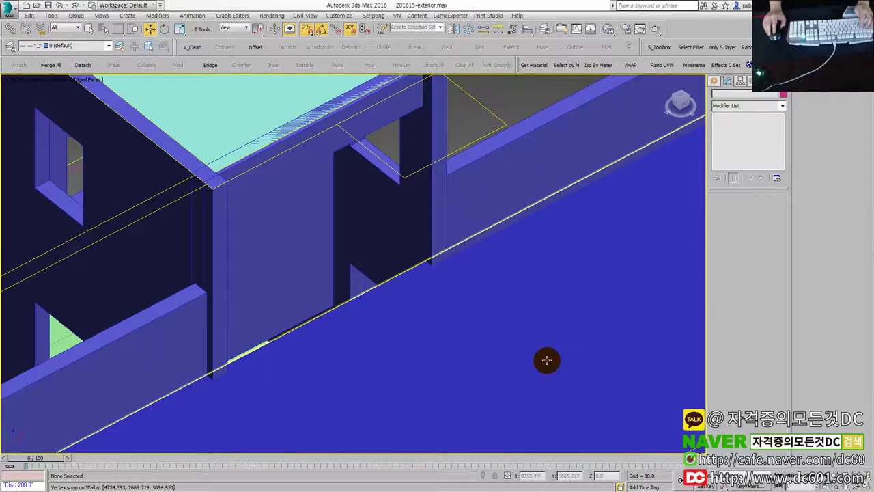
pyautogui.click(362, 371)
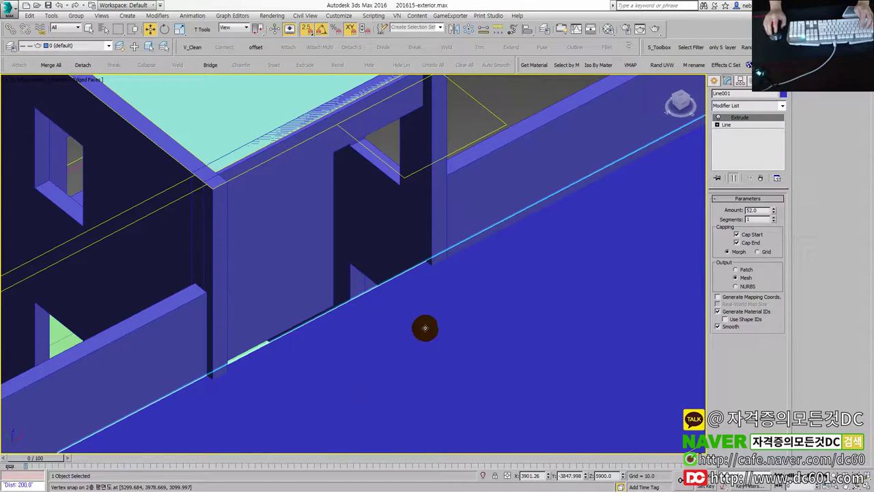
pyautogui.scroll(-1, 425, 328)
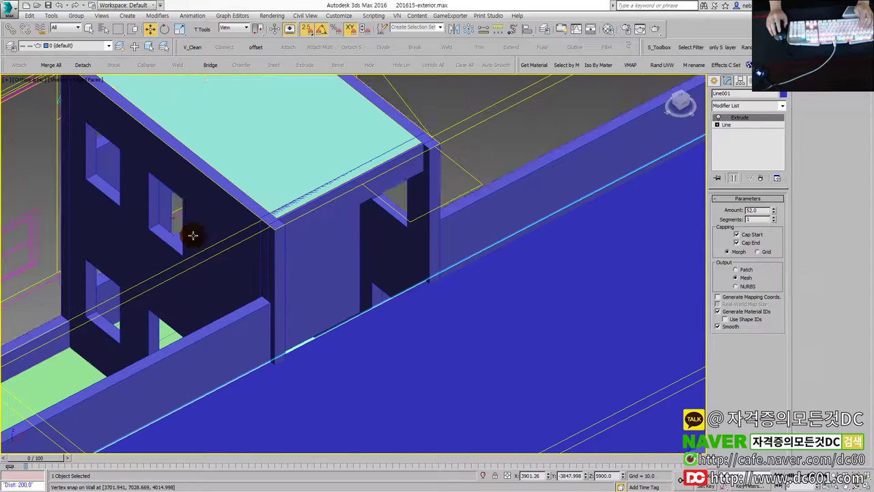
pyautogui.hotkey('alt', 'w')
pyautogui.hotkey('alt', 'w')
pyautogui.scroll(1, 445, 303)
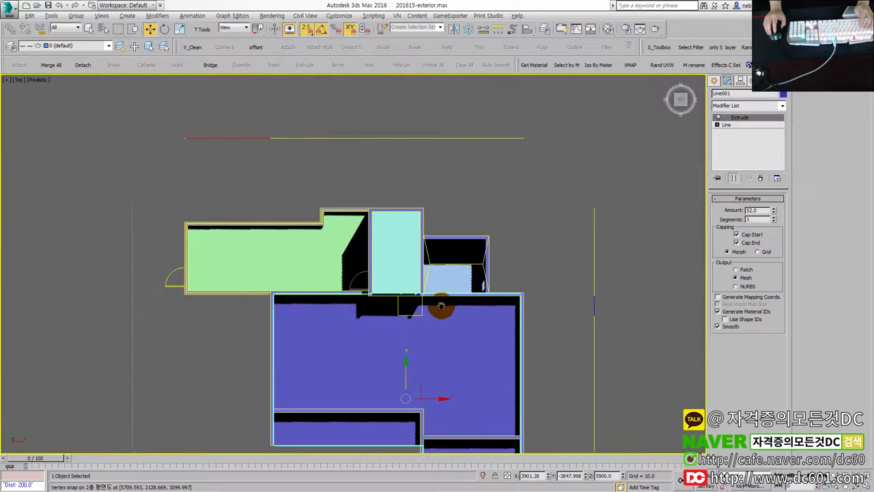
pyautogui.click(39, 79)
pyautogui.click(43, 88)
pyautogui.scroll(2, 438, 308)
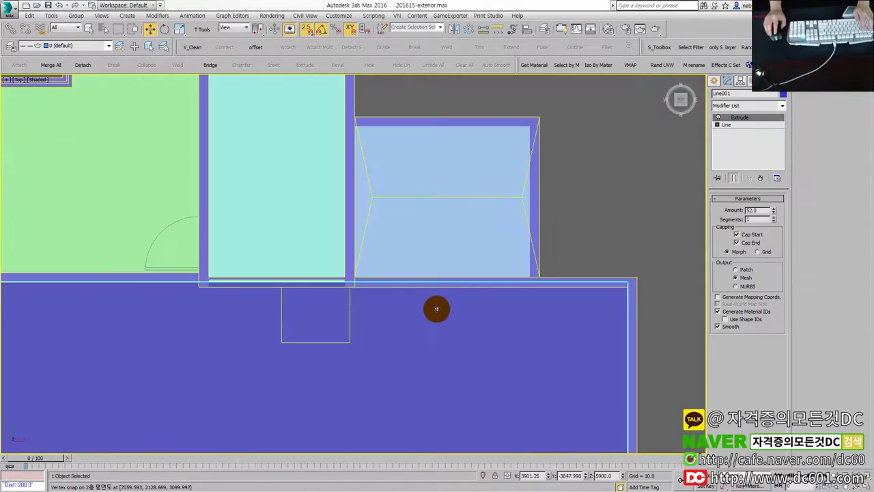
pyautogui.press('F3')
pyautogui.hotkey('alt', 'w')
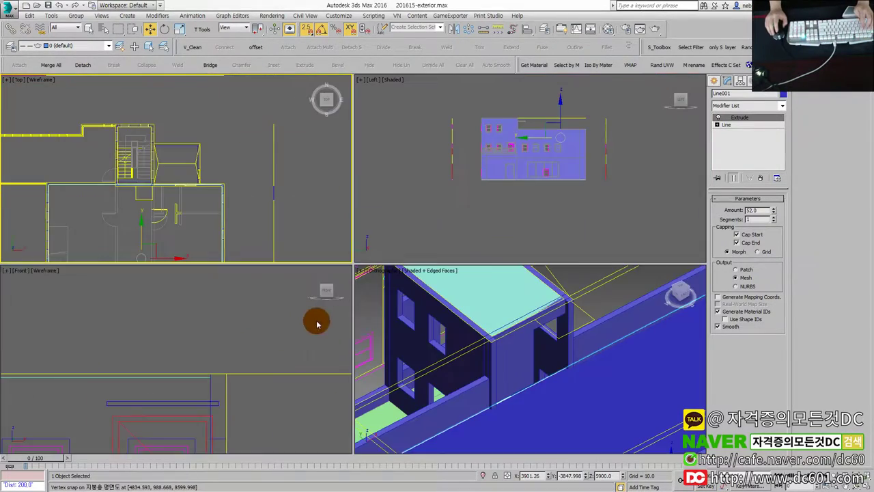
pyautogui.rightClick(444, 326)
pyautogui.hotkey('alt', 'w')
pyautogui.scroll(-3, 410, 300)
pyautogui.scroll(-2, 396, 294)
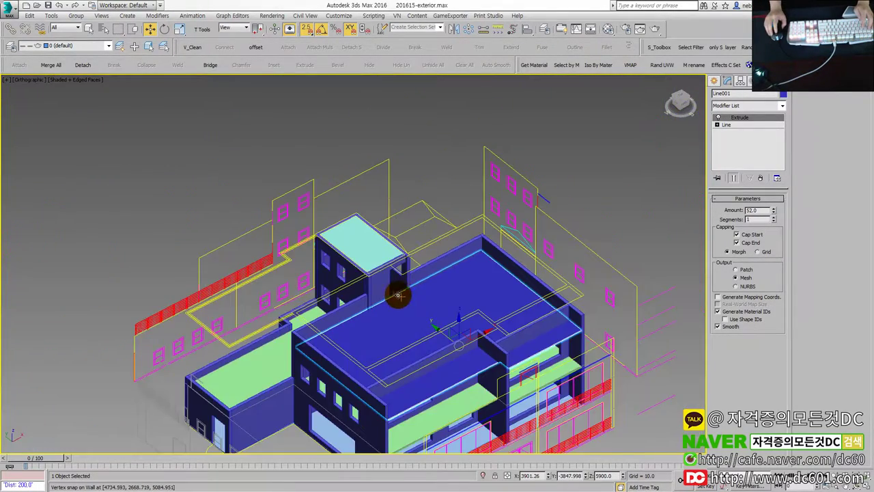
pyautogui.scroll(4, 382, 297)
pyautogui.scroll(3, 342, 335)
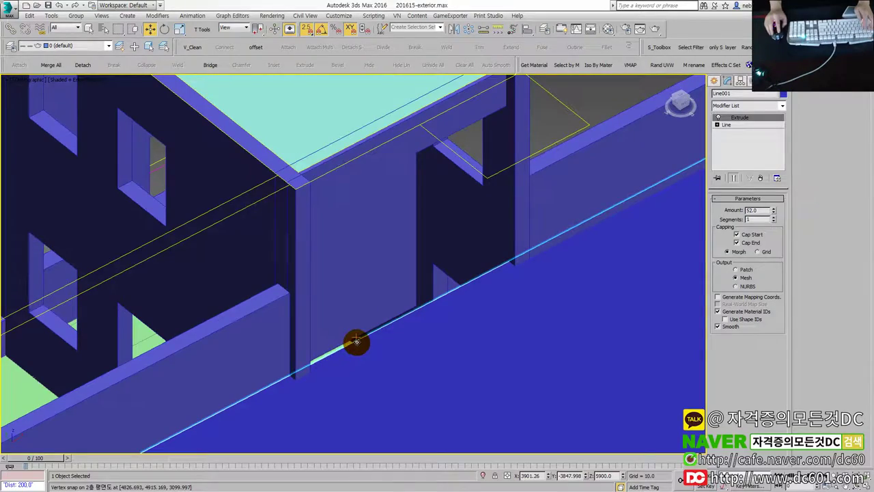
pyautogui.scroll(-4, 359, 340)
pyautogui.click(468, 235)
pyautogui.scroll(2, 409, 341)
pyautogui.scroll(2, 390, 280)
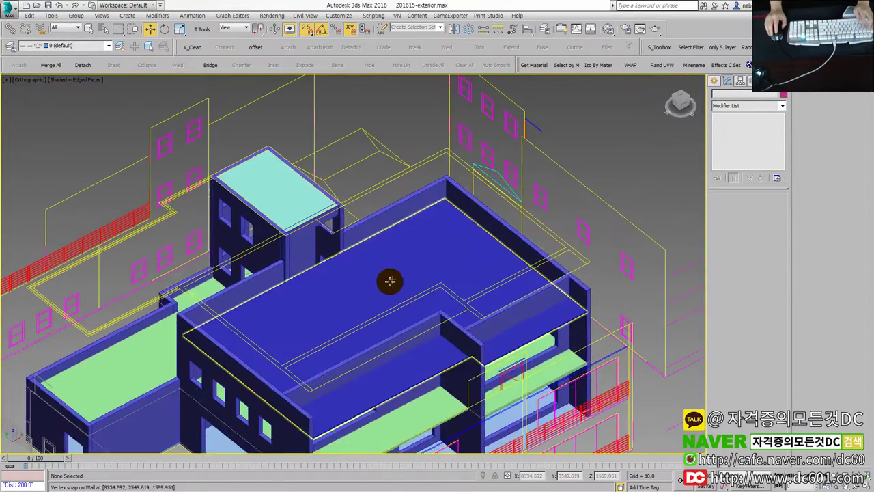
pyautogui.press('F3')
pyautogui.scroll(-1, 410, 308)
pyautogui.press('F3')
pyautogui.click(446, 287)
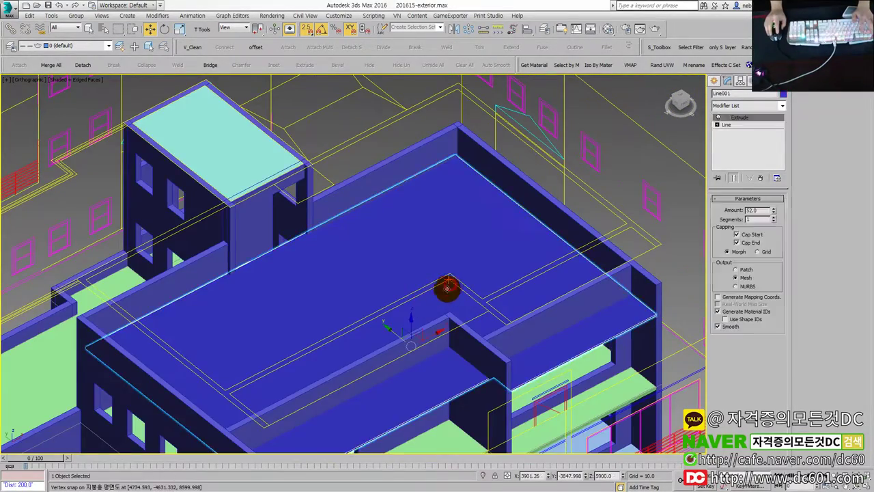
pyautogui.scroll(-2, 448, 321)
pyautogui.moveTo(448, 340)
pyautogui.keyDown('alt'); pyautogui.mouseDown(button='middle')
pyautogui.moveTo(453, 308)
pyautogui.moveTo(376, 312)
pyautogui.mouseUp(button='middle'); pyautogui.keyUp('alt')
pyautogui.scroll(3, 379, 301)
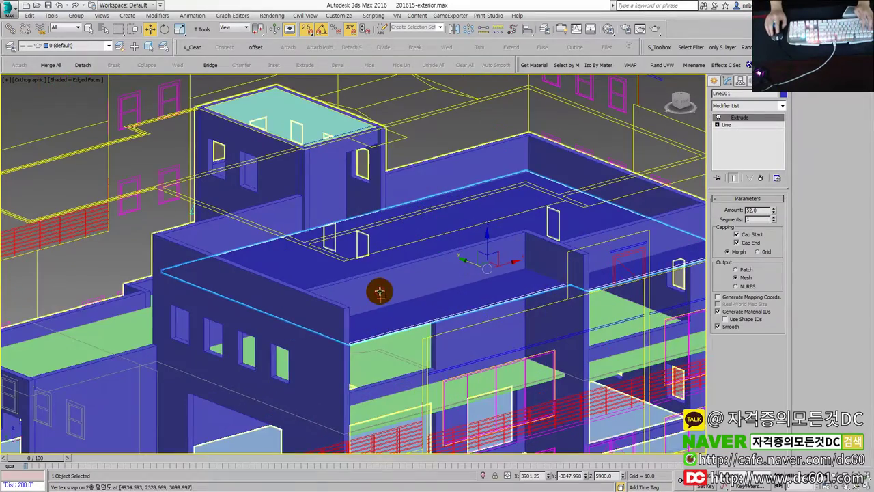
pyautogui.click(378, 291)
pyautogui.scroll(-3, 377, 292)
pyautogui.moveTo(386, 283)
pyautogui.keyDown('alt'); pyautogui.mouseDown(button='middle')
pyautogui.moveTo(386, 303)
pyautogui.moveTo(437, 237)
pyautogui.mouseUp(button='middle'); pyautogui.keyUp('alt')
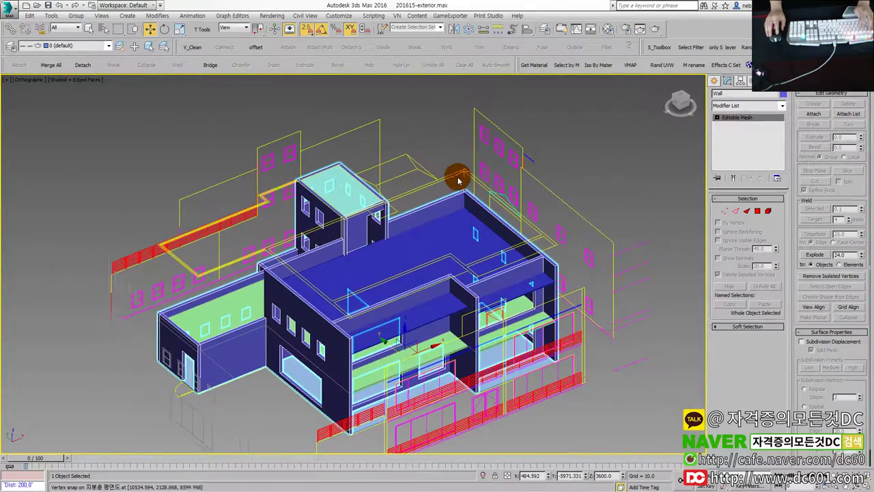
# - Isolate the two roof slab outlines, view them in Top wireframe and select Line001
pyautogui.click(451, 186)
pyautogui.keyDown('ctrl'); pyautogui.click(446, 220); pyautogui.keyUp('ctrl')
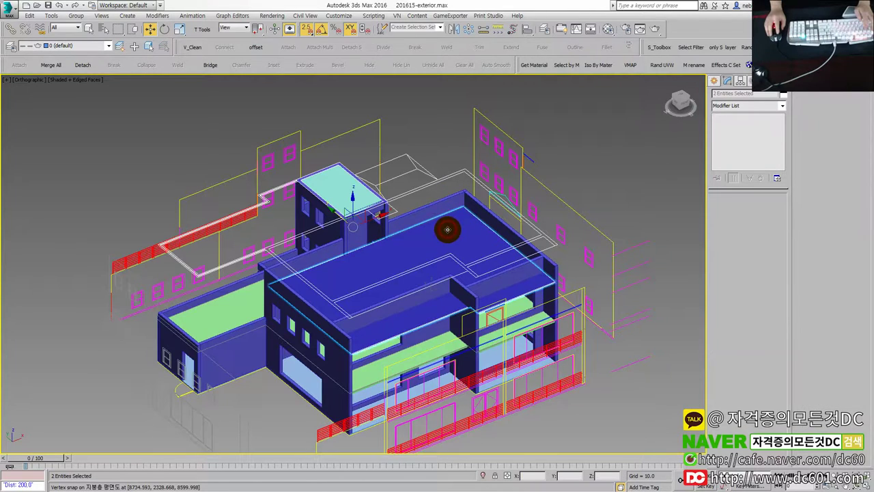
pyautogui.hotkey('alt', 'q')
pyautogui.click(445, 166)
pyautogui.press('t')
pyautogui.press('F3')
pyautogui.scroll(5, 221, 246)
pyautogui.scroll(3, 303, 271)
pyautogui.click(326, 266)
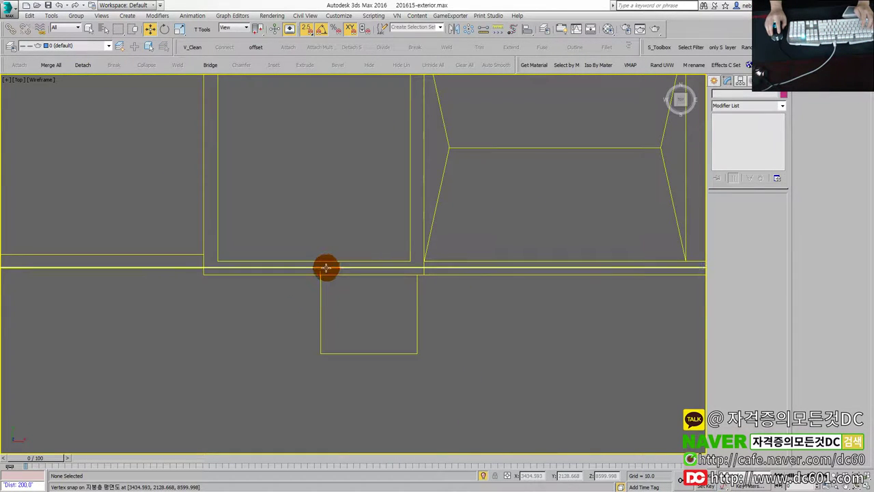
pyautogui.scroll(-5, 328, 266)
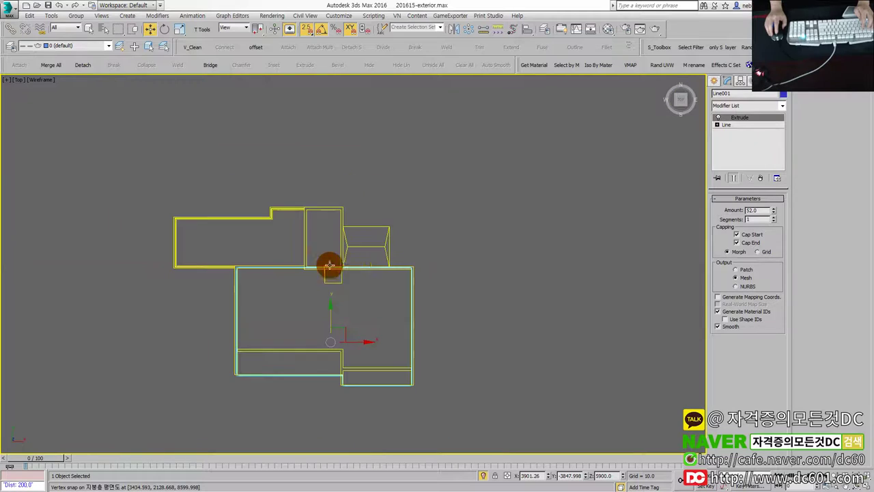
# - Delete the Extrude modifier from Line001's stack so it is a flat outline again
pyautogui.click(764, 178)
pyautogui.scroll(3, 318, 306)
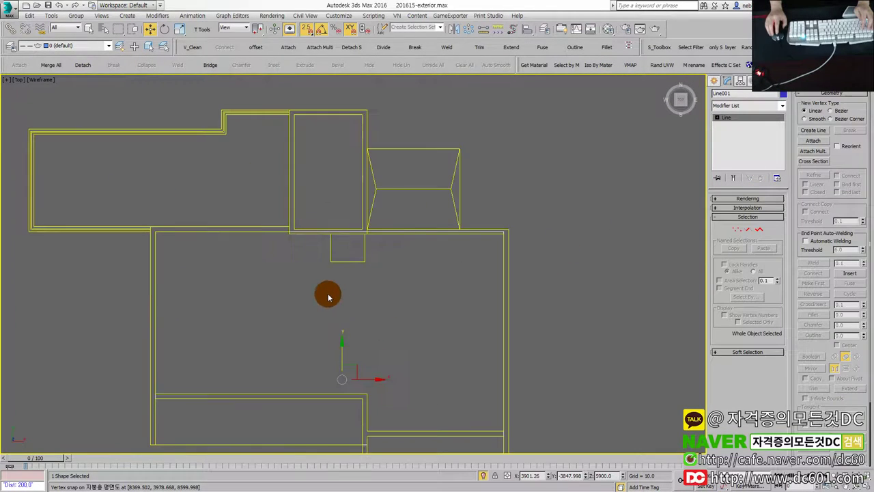
pyautogui.scroll(3, 341, 277)
pyautogui.scroll(-3, 359, 258)
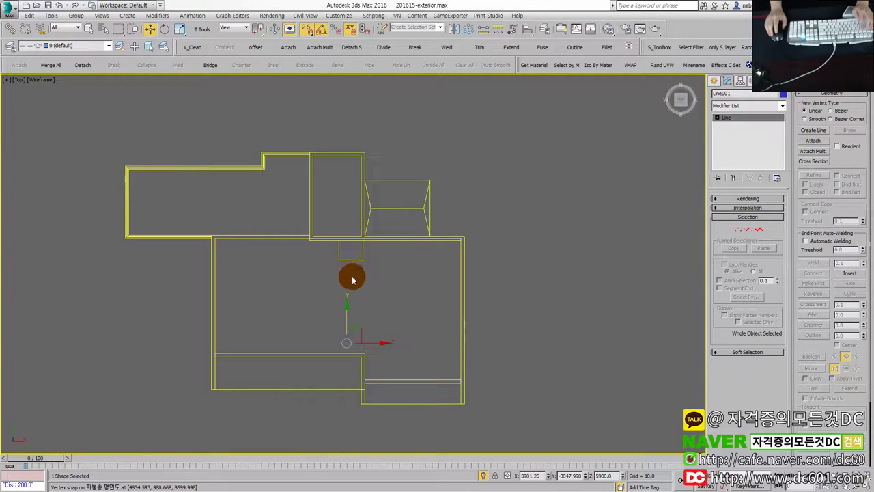
pyautogui.scroll(3, 353, 277)
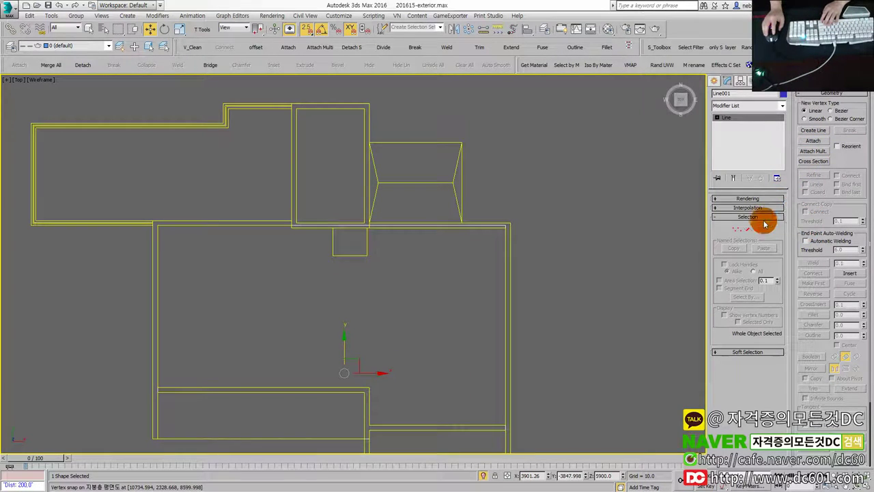
# - In Vertex mode, insert a new vertex on the top edge, snapped to the roof plan's right corner
pyautogui.click(737, 229)
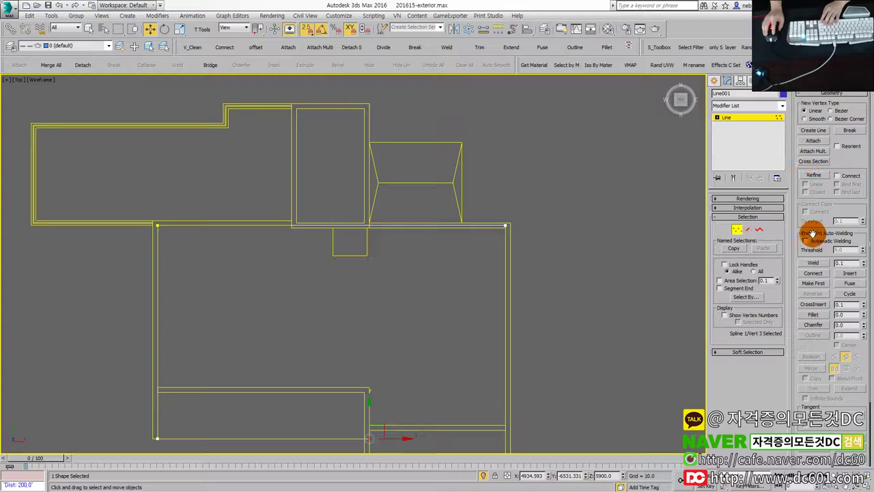
pyautogui.click(847, 274)
pyautogui.scroll(5, 371, 219)
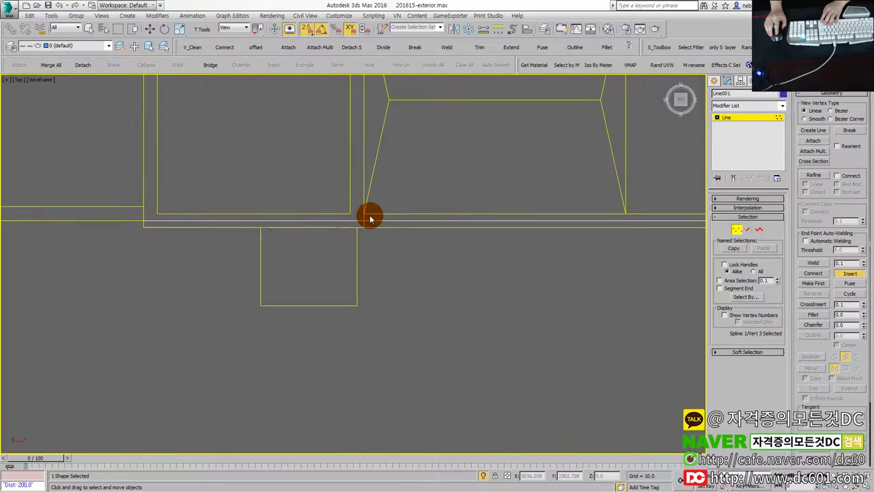
pyautogui.click(368, 219)
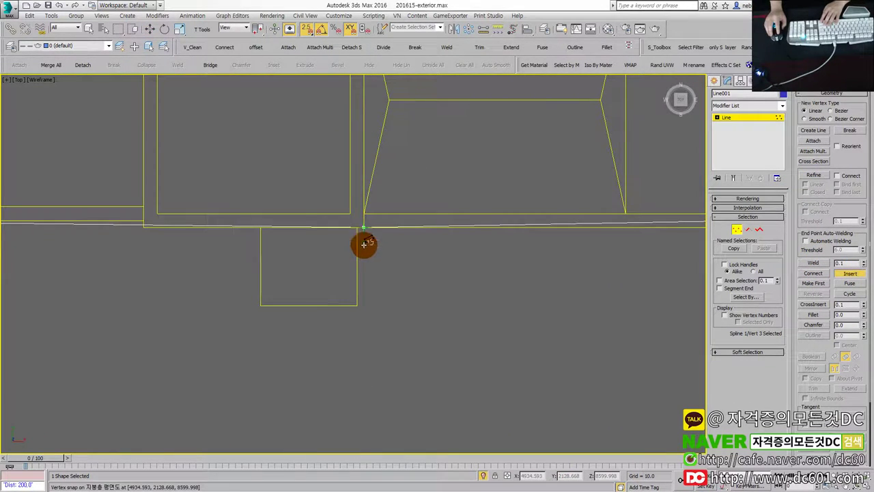
pyautogui.click(140, 218)
pyautogui.scroll(-2, 126, 291)
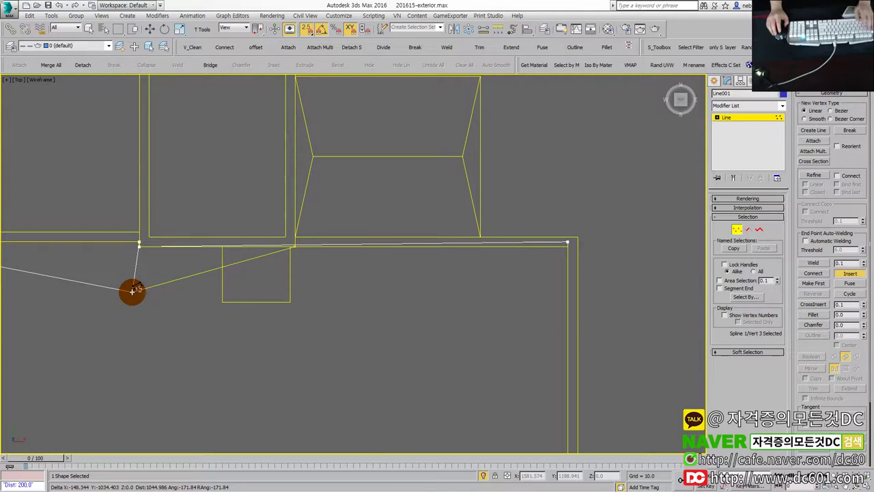
pyautogui.rightClick(269, 275)
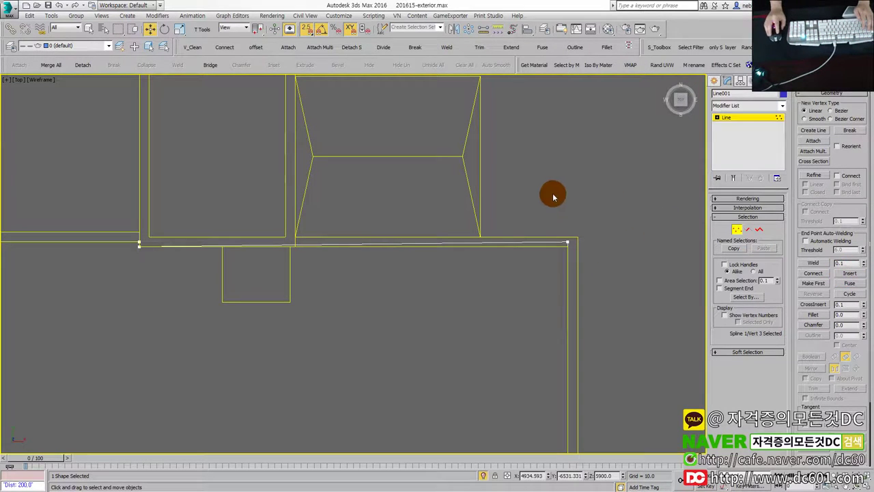
pyautogui.click(568, 239)
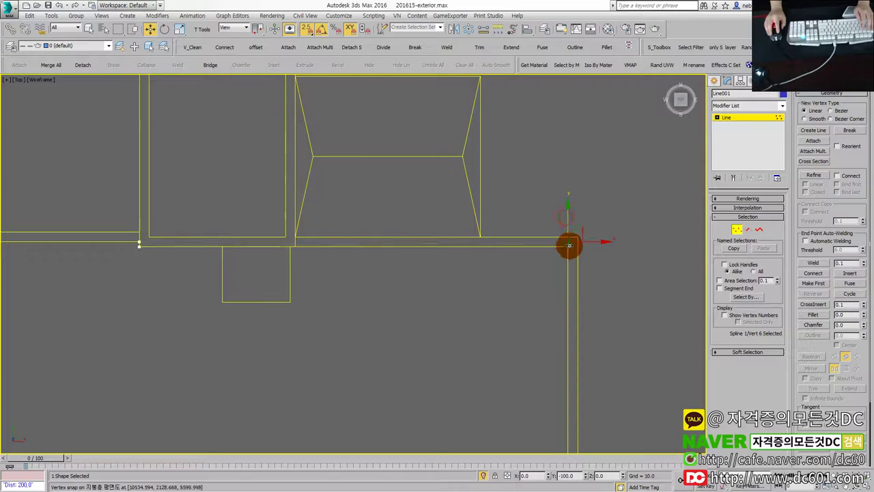
pyautogui.hotkey('alt', 'w')
pyautogui.hotkey('alt', 'w')
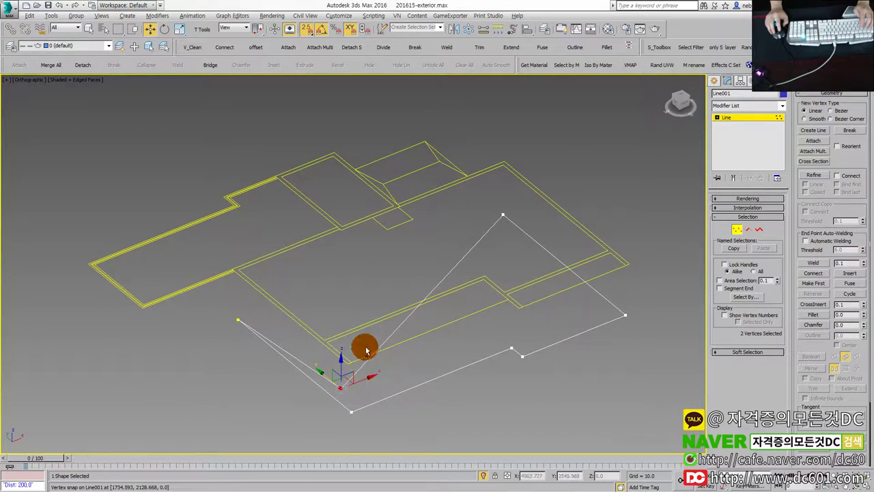
# - Inspect Line001 in the 3D view, comparing the extruded slab with its vertex outline
pyautogui.hotkey('alt', 'w')
pyautogui.hotkey('alt', 'w')
pyautogui.hotkey('alt', 'w')
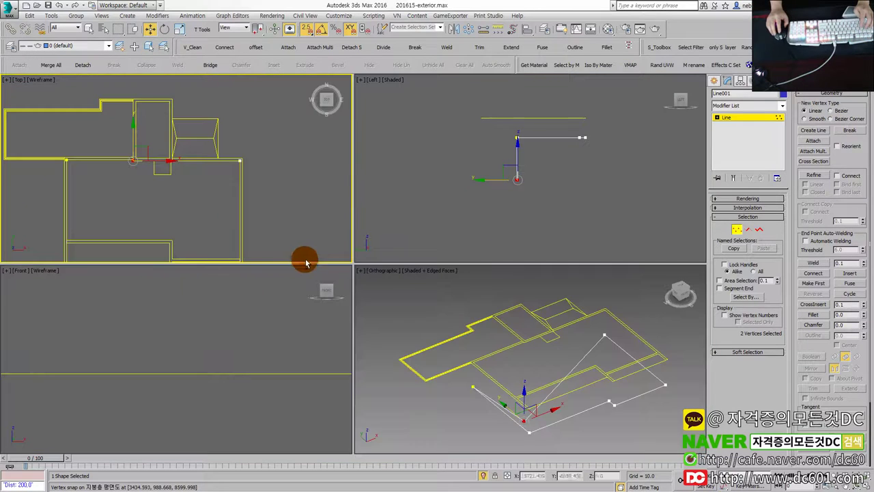
pyautogui.rightClick(469, 189)
pyautogui.hotkey('alt', 'w')
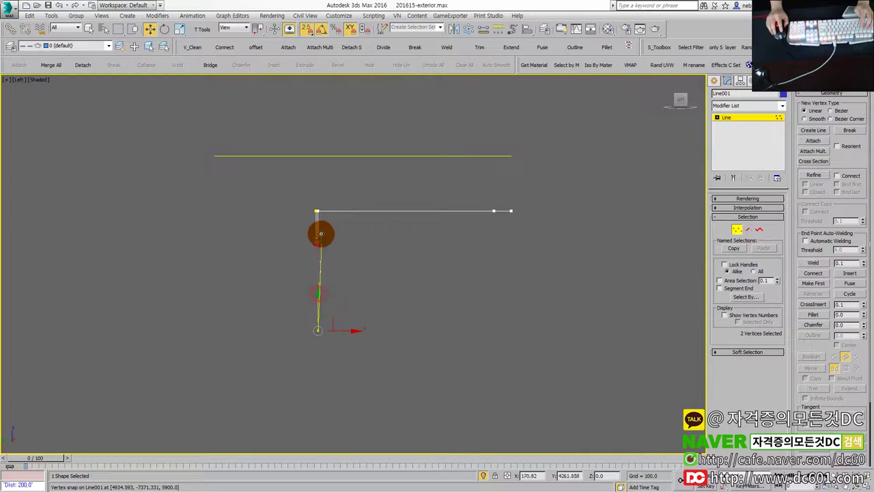
pyautogui.hotkey('alt', 'w')
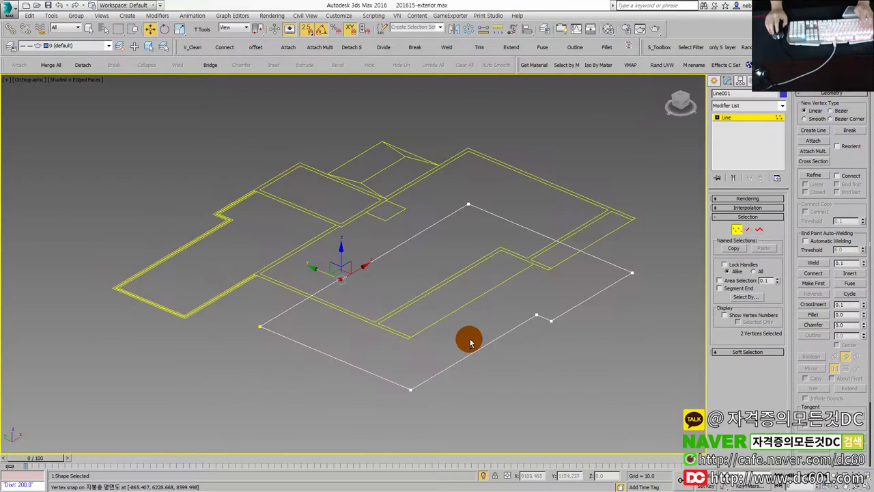
pyautogui.press('1')
pyautogui.scroll(5, 367, 276)
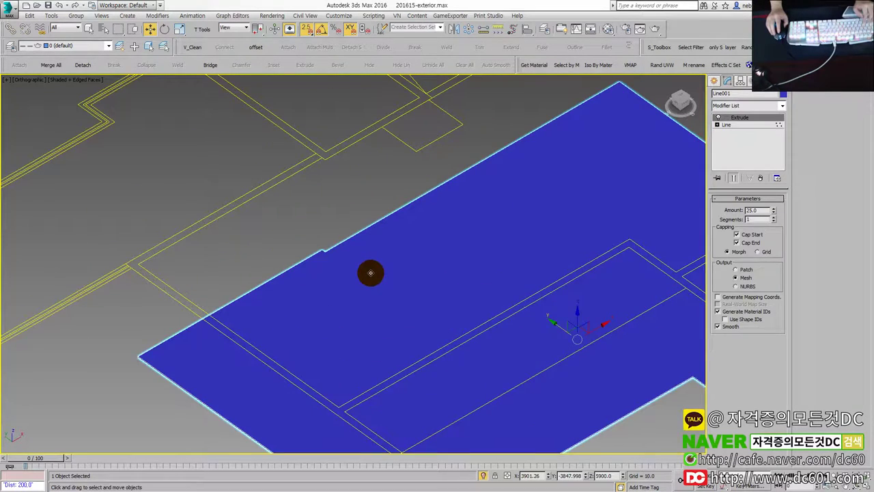
pyautogui.press('1')
# - Exit Vertex mode, delete the old Line001 outline and maximize the Top view
pyautogui.hotkey('alt', 'w')
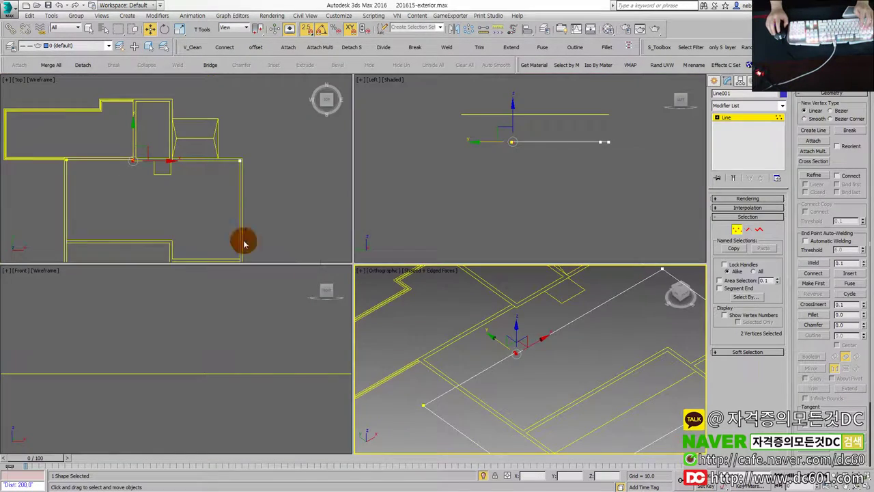
pyautogui.rightClick(244, 239)
pyautogui.hotkey('alt', 'w')
pyautogui.press('1')
pyautogui.click(299, 276)
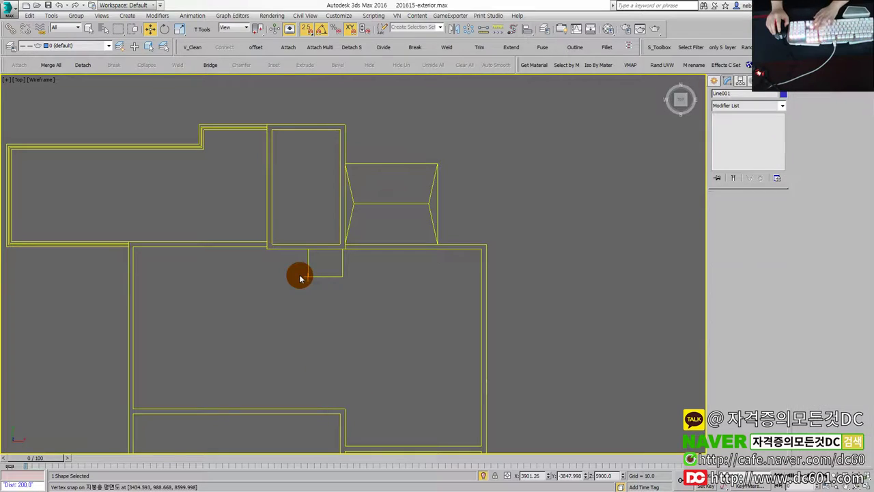
# - Start a new Line shape, snapping its first three corners to the lower block of the plan
pyautogui.moveTo(343, 262); pyautogui.dragTo(414, 255, button='middle')
pyautogui.click(715, 81)
pyautogui.click(730, 146)
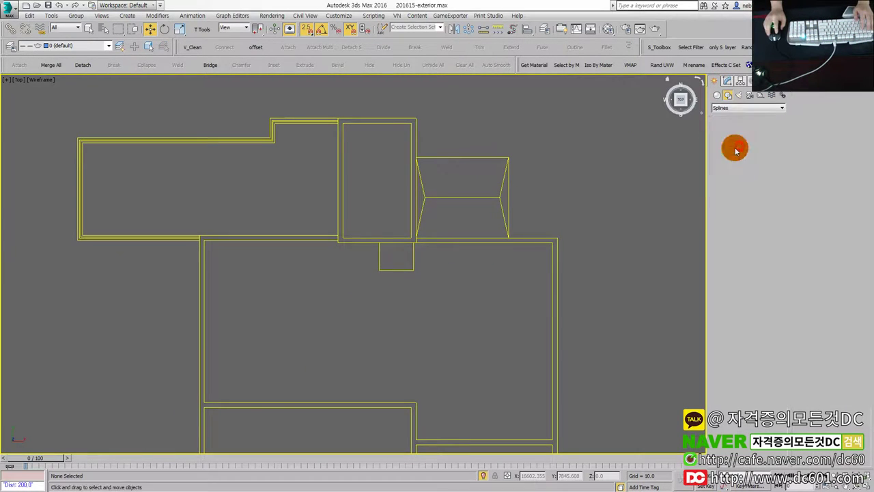
pyautogui.moveTo(265, 255); pyautogui.dragTo(330, 234, button='middle')
pyautogui.click(277, 223)
pyautogui.moveTo(283, 426); pyautogui.dragTo(269, 365, button='middle')
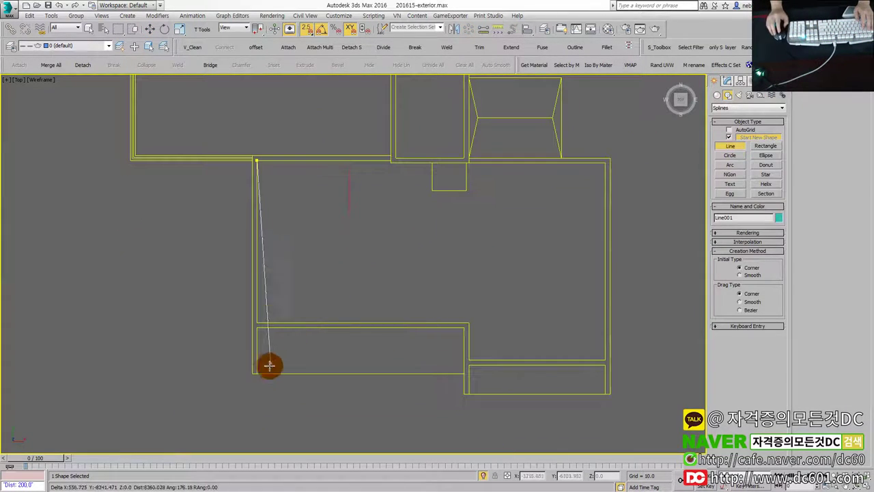
pyautogui.click(263, 372)
pyautogui.moveTo(656, 374); pyautogui.dragTo(457, 373, button='middle')
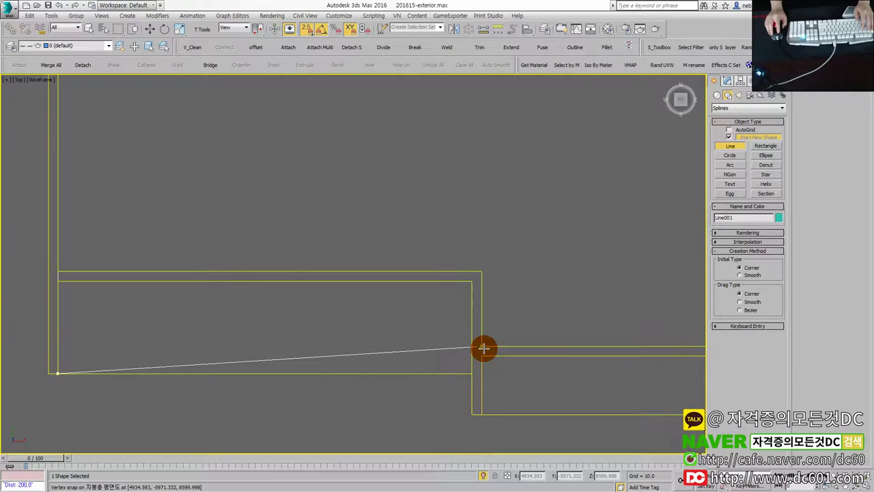
pyautogui.click(482, 358)
# - Snap the remaining corners and close the spline on its first vertex, answering Yes
pyautogui.scroll(-1, 533, 371)
pyautogui.moveTo(532, 371); pyautogui.dragTo(348, 373, button='middle')
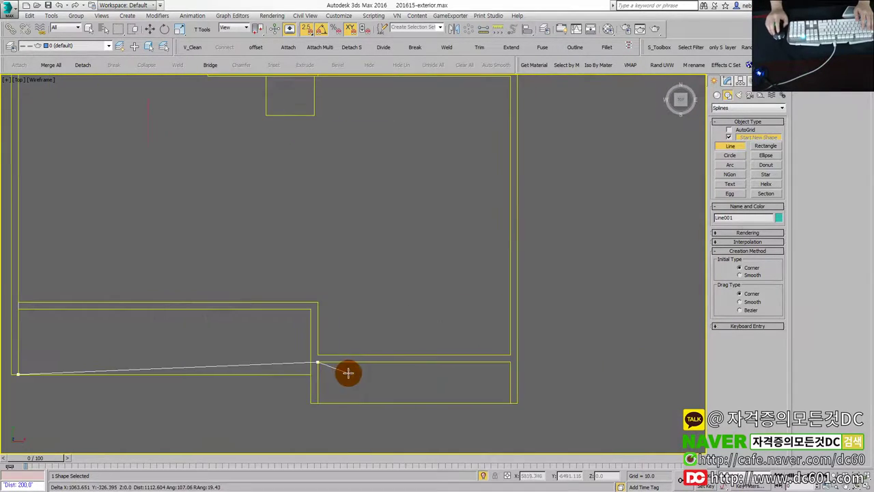
pyautogui.click(321, 401)
pyautogui.scroll(-1, 507, 400)
pyautogui.scroll(1, 424, 260)
pyautogui.scroll(1, 498, 292)
pyautogui.click(534, 261)
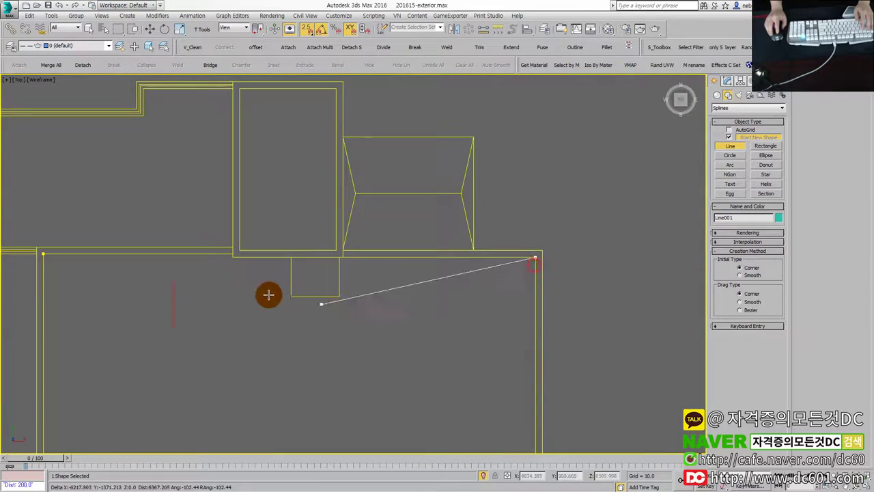
pyautogui.scroll(3, 301, 290)
pyautogui.scroll(3, 428, 297)
pyautogui.click(423, 269)
pyautogui.scroll(-2, 308, 314)
pyautogui.scroll(2, 404, 320)
pyautogui.click(367, 285)
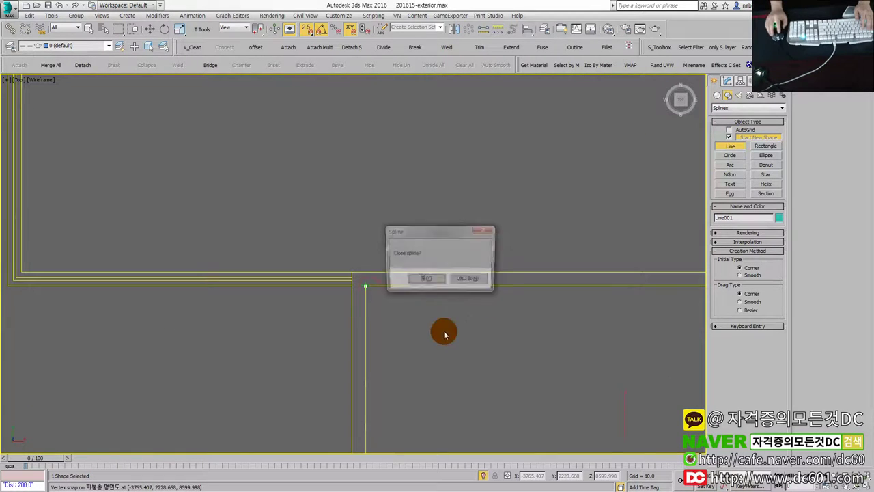
pyautogui.click(425, 277)
# - Finish the line and select one of its corners in Vertex mode
pyautogui.scroll(-2, 426, 297)
pyautogui.scroll(-2, 375, 262)
pyautogui.scroll(-1, 317, 295)
pyautogui.press('w')
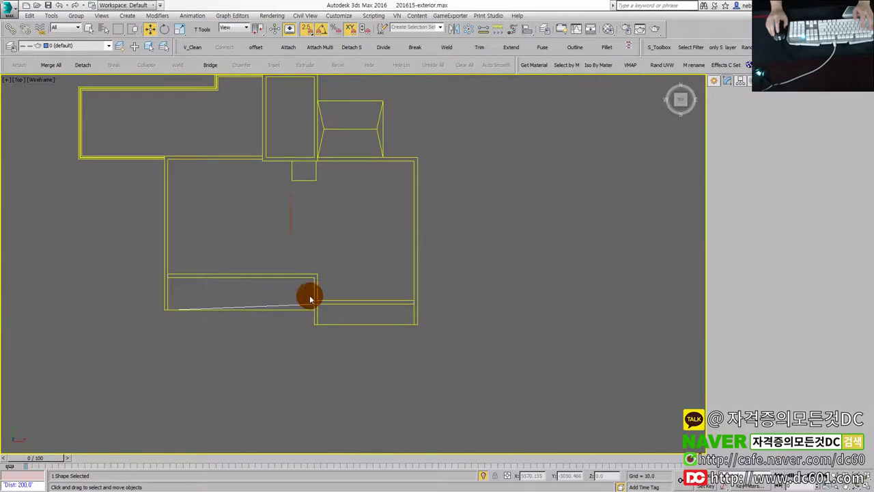
pyautogui.scroll(2, 316, 296)
pyautogui.press('1')
pyautogui.click(319, 299)
pyautogui.scroll(1, 334, 301)
# - Snap the stray corner down onto the wall corner and extrude the outline with Amount 52
pyautogui.moveTo(314, 296); pyautogui.dragTo(317, 327)
pyautogui.press('1')
pyautogui.hotkey('alt', 'w')
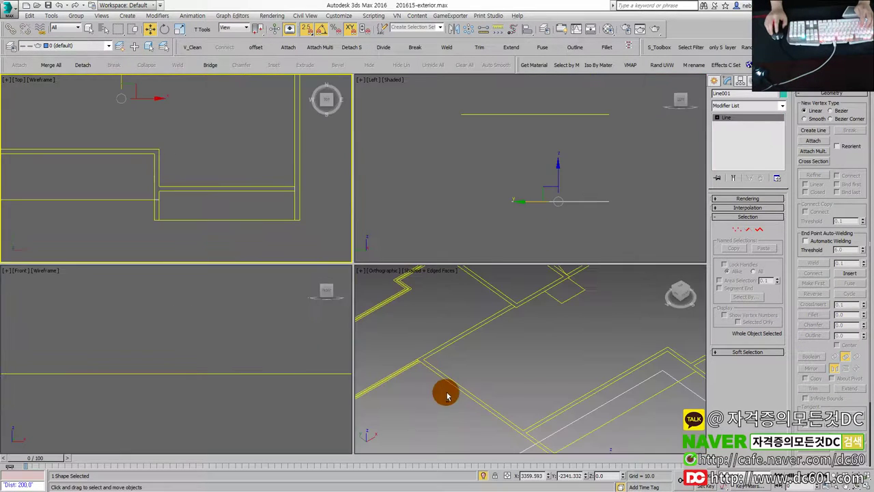
pyautogui.hotkey('alt', 'w')
pyautogui.hotkey('shift', 'e')
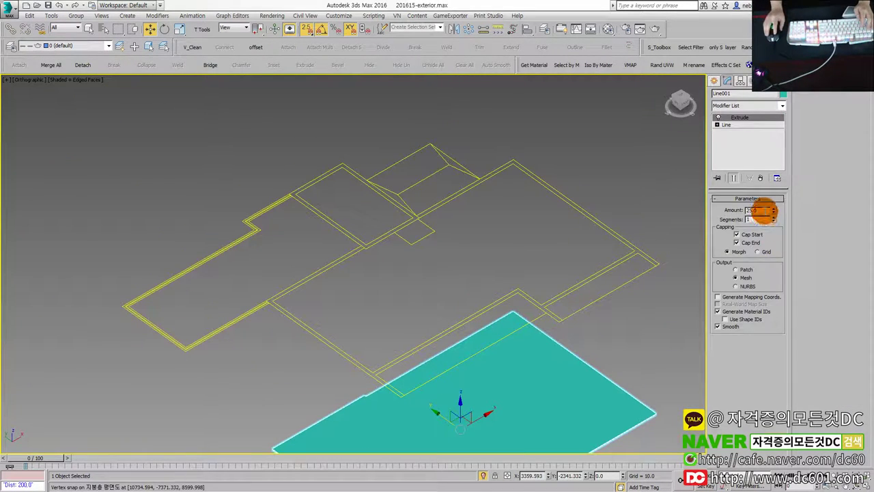
pyautogui.press('Return')
# - Switch to a maximized Front elevation view
pyautogui.hotkey('alt', 'w')
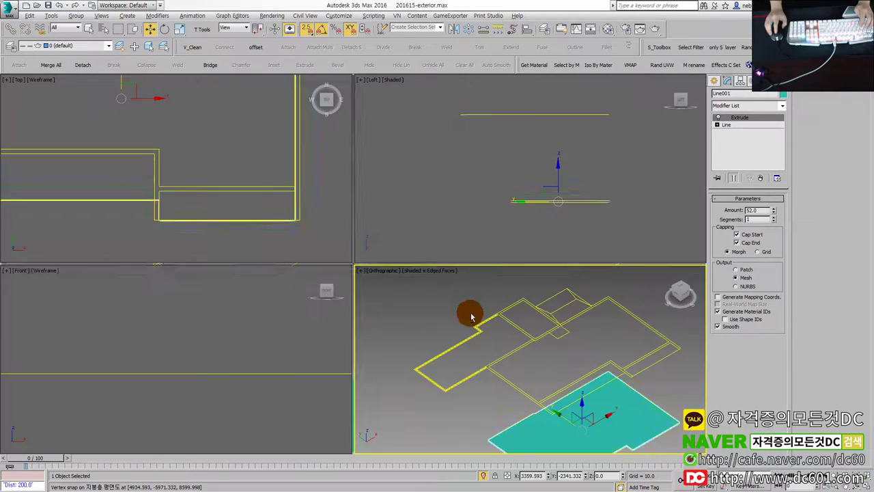
pyautogui.press('l')
pyautogui.hotkey('alt', 'w')
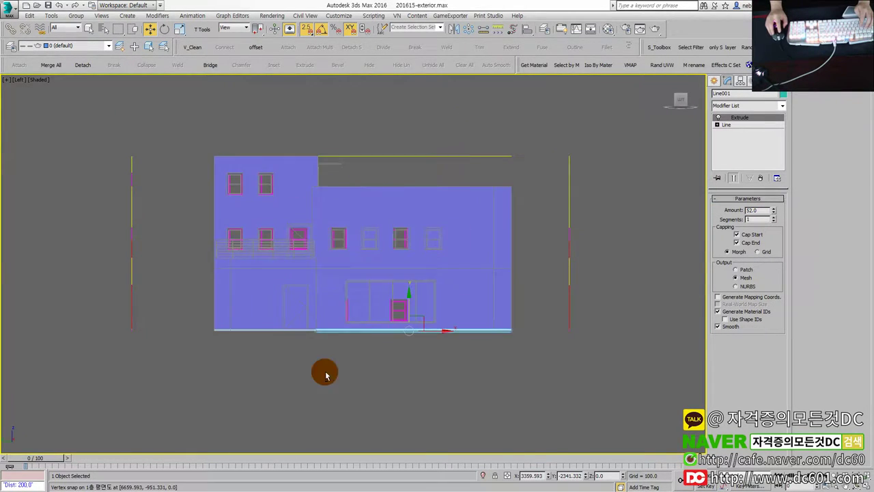
pyautogui.hotkey('alt', 'w')
pyautogui.rightClick(243, 410)
pyautogui.hotkey('alt', 'w')
# - Raise the slab with vertex snap onto the front elevation's upper slab line
pyautogui.scroll(-2, 324, 383)
pyautogui.moveTo(324, 383); pyautogui.dragTo(357, 293, button='middle')
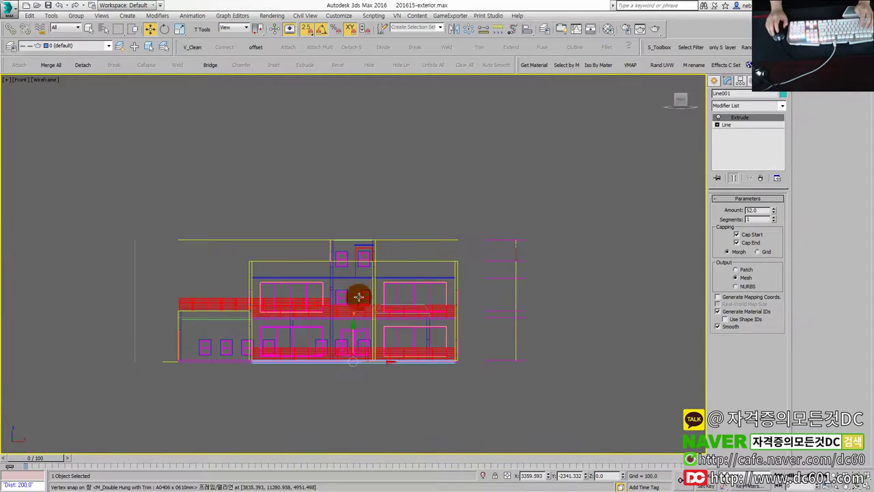
pyautogui.scroll(1, 353, 335)
pyautogui.moveTo(365, 319); pyautogui.dragTo(488, 236)
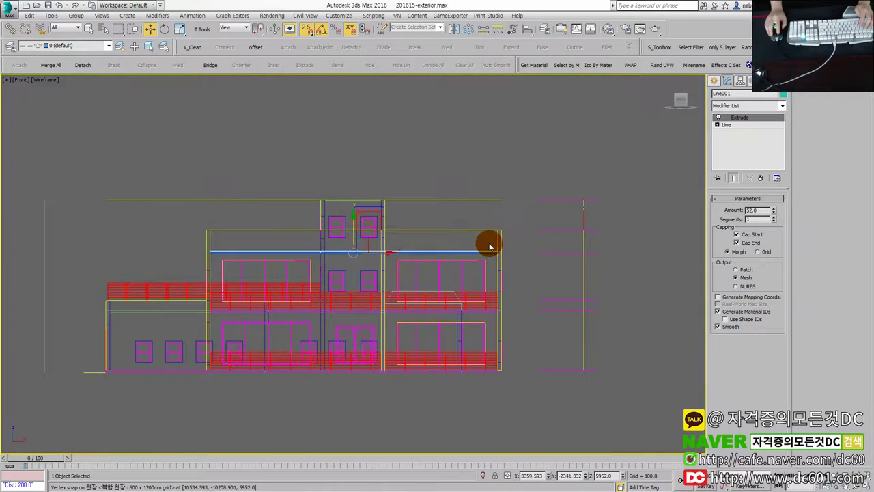
pyautogui.scroll(3, 490, 246)
pyautogui.scroll(2, 509, 271)
pyautogui.scroll(2, 518, 272)
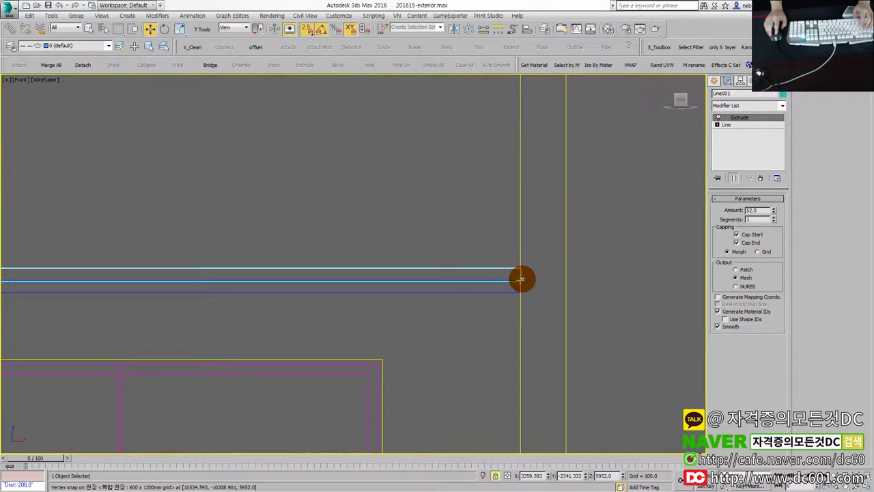
pyautogui.scroll(2, 525, 280)
pyautogui.scroll(-2, 526, 273)
pyautogui.scroll(-2, 480, 273)
pyautogui.hotkey('alt', 'w')
pyautogui.hotkey('alt', 'w')
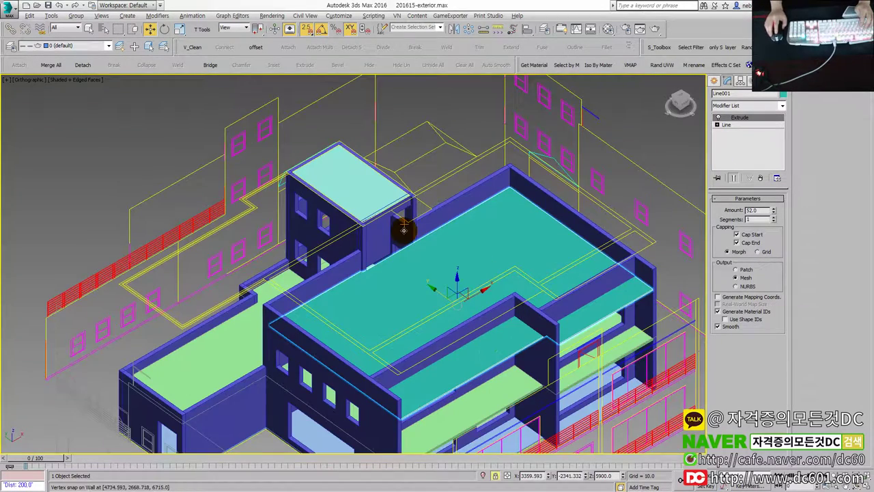
# - Zoom around the 52-deep roof slab in 3D, deselect it, and return to four viewports
pyautogui.scroll(3, 404, 230)
pyautogui.scroll(3, 434, 214)
pyautogui.scroll(-3, 355, 293)
pyautogui.scroll(-2, 370, 296)
pyautogui.scroll(2, 383, 288)
pyautogui.scroll(2, 383, 289)
pyautogui.scroll(1, 341, 289)
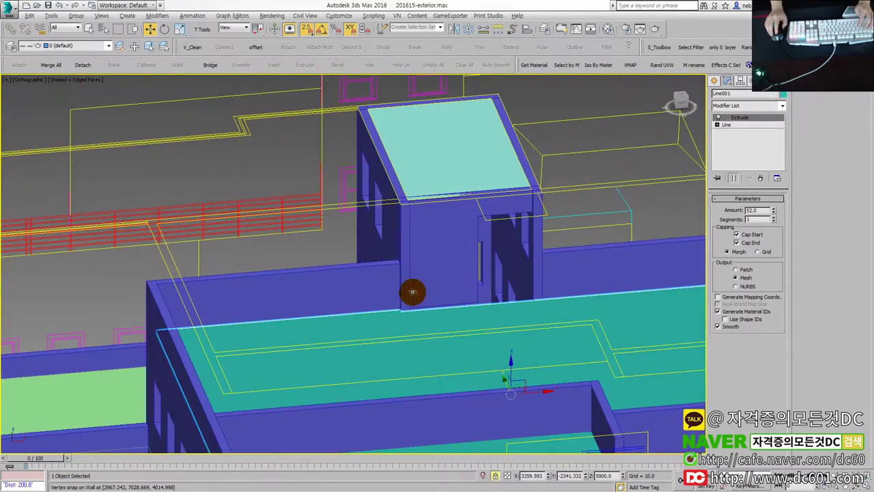
pyautogui.scroll(-2, 412, 293)
pyautogui.scroll(1, 404, 301)
pyautogui.scroll(1, 403, 301)
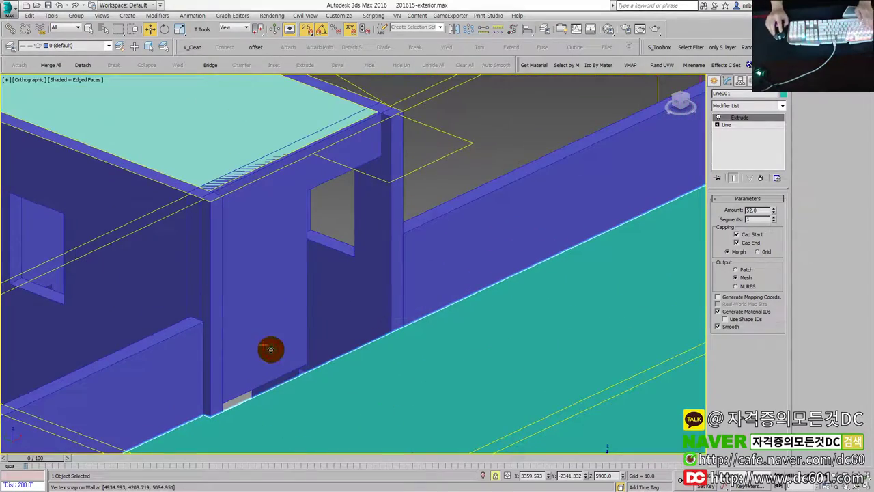
pyautogui.scroll(-2, 424, 244)
pyautogui.click(448, 198)
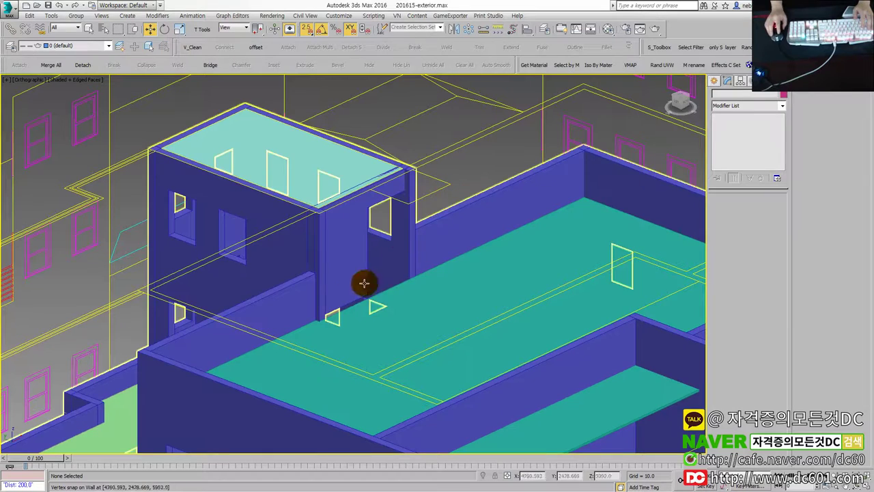
pyautogui.hotkey('alt', 'w')
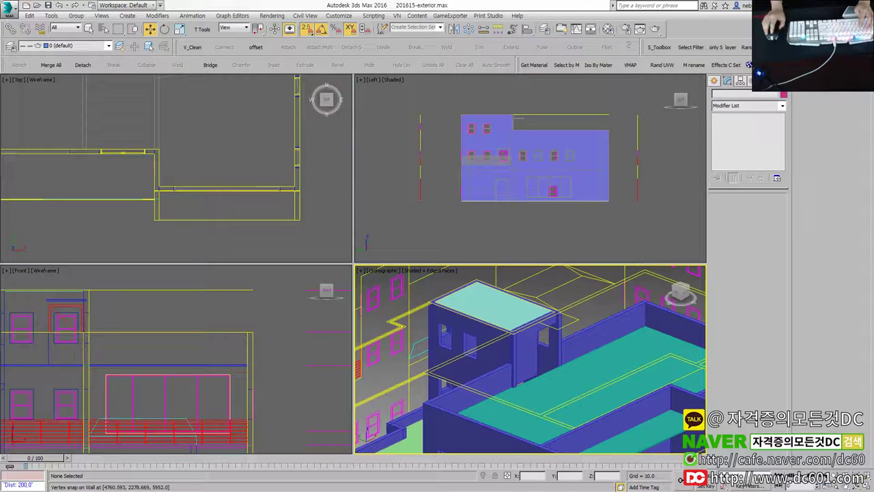
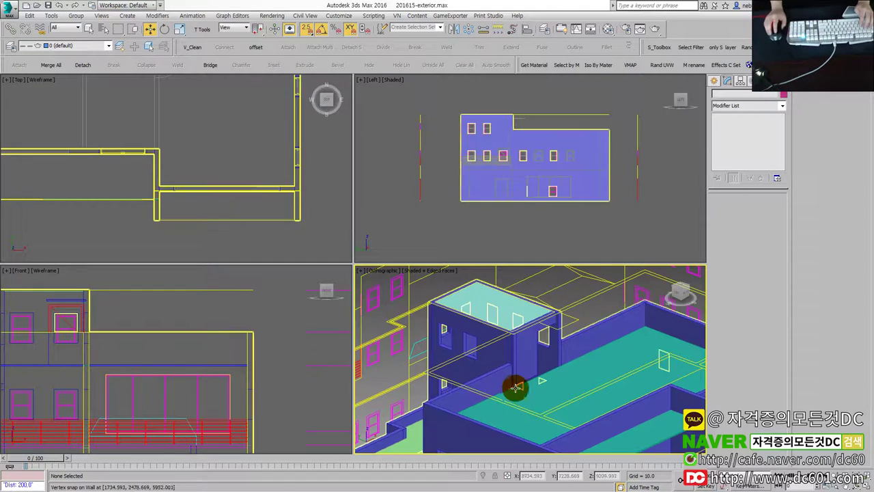
# - Select the Wall and nudge it slightly into its snapped position
pyautogui.click(532, 357)
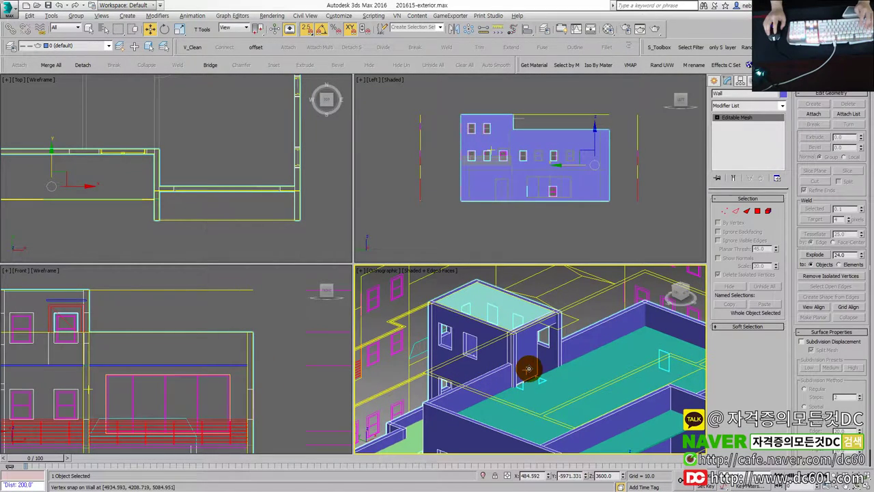
pyautogui.moveTo(531, 350); pyautogui.dragTo(530, 348)
pyautogui.click(560, 292)
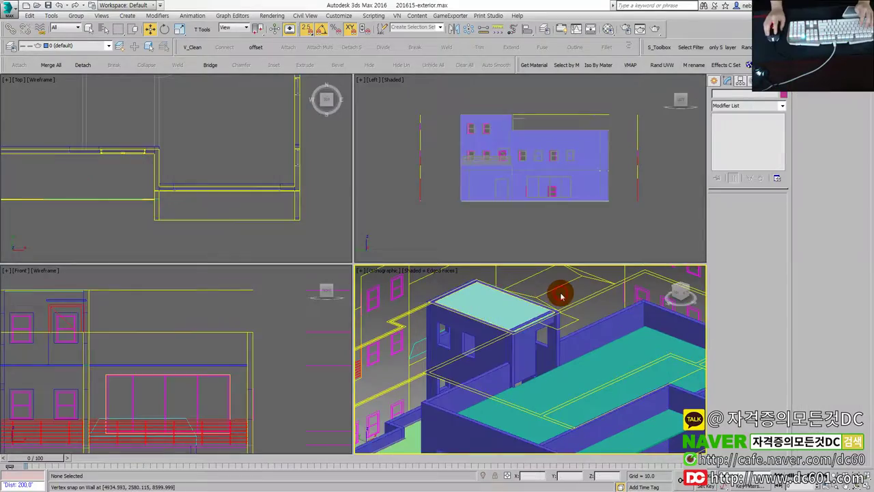
# - Maximize the 3D view, reselect the Wall and enter Vertex mode near the doorway
pyautogui.hotkey('alt', 'w')
pyautogui.moveTo(426, 354)
pyautogui.keyDown('alt'); pyautogui.mouseDown(button='middle')
pyautogui.moveTo(454, 389)
pyautogui.moveTo(325, 403)
pyautogui.moveTo(402, 384)
pyautogui.mouseUp(button='middle'); pyautogui.keyUp('alt')
pyautogui.scroll(3, 445, 371)
pyautogui.click(433, 357)
pyautogui.press('1')
pyautogui.moveTo(366, 360)
pyautogui.keyDown('alt'); pyautogui.mouseDown(button='middle')
pyautogui.moveTo(332, 420)
pyautogui.moveTo(334, 405)
pyautogui.mouseUp(button='middle'); pyautogui.keyUp('alt')
# - In wireframe, select four of the Wall's vertices around the doorway
pyautogui.press('F3')
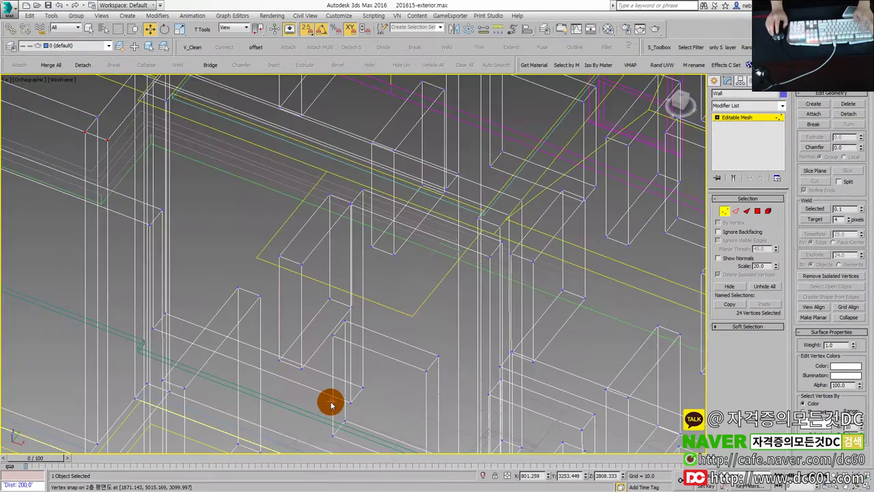
pyautogui.keyDown('ctrl'); pyautogui.click(338, 401); pyautogui.keyUp('ctrl')
pyautogui.scroll(3, 160, 311)
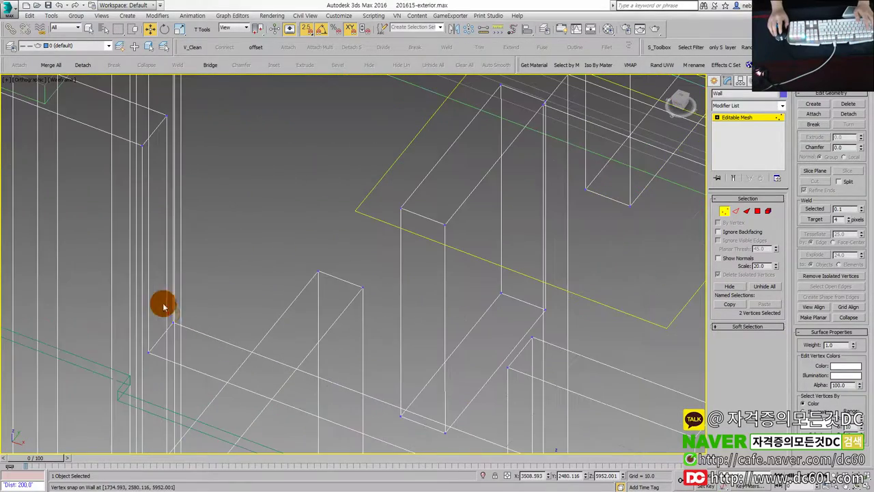
pyautogui.keyDown('ctrl'); pyautogui.click(149, 353); pyautogui.keyUp('ctrl')
pyautogui.scroll(-4, 174, 369)
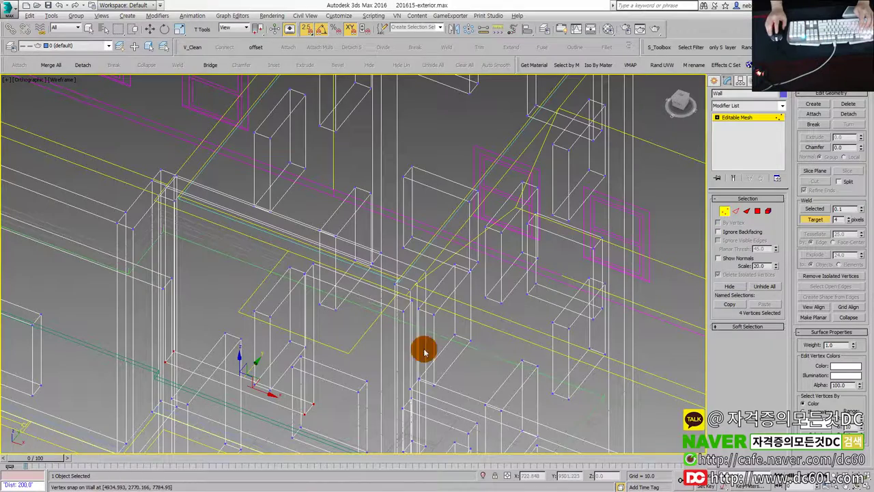
# - In the maximized Front view, snap-move the four vertices up to Z 5900
pyautogui.hotkey('alt', 'w')
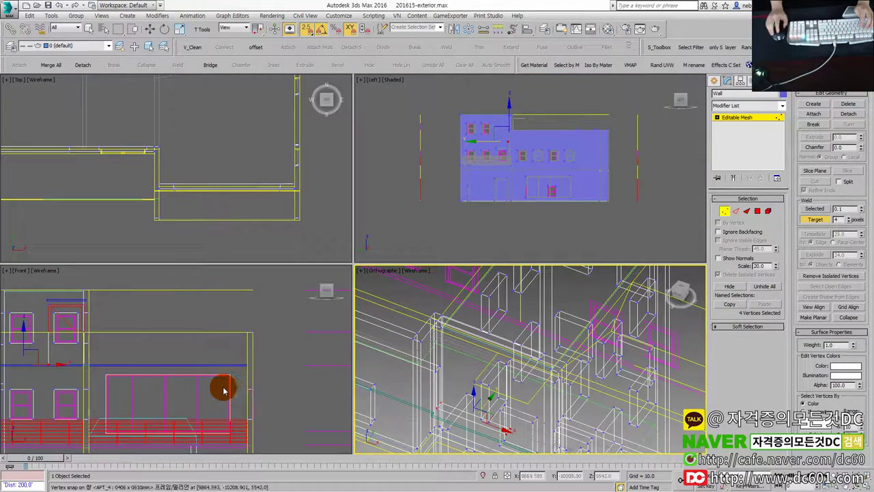
pyautogui.moveTo(224, 390); pyautogui.dragTo(171, 369)
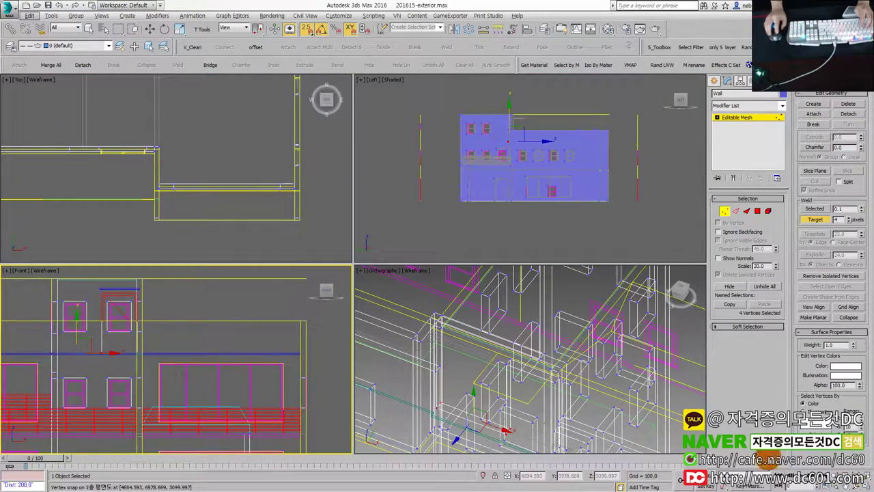
pyautogui.click(236, 367)
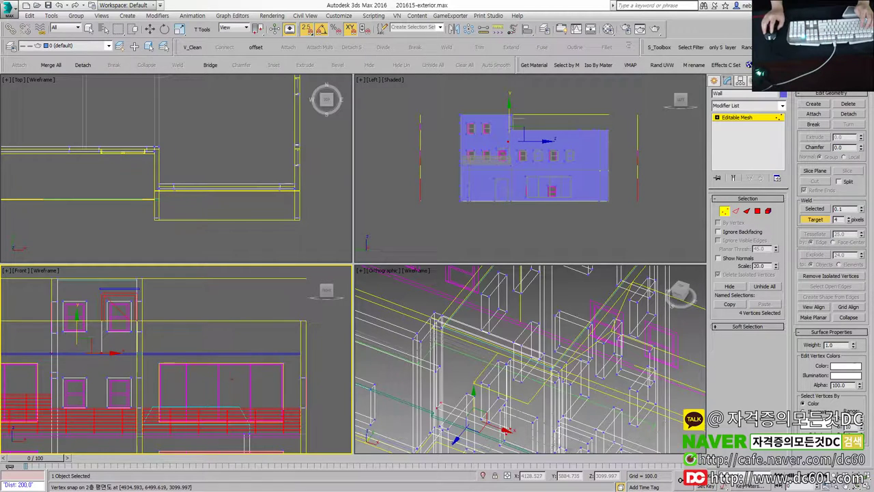
pyautogui.hotkey('alt', 'w')
pyautogui.scroll(5, 273, 299)
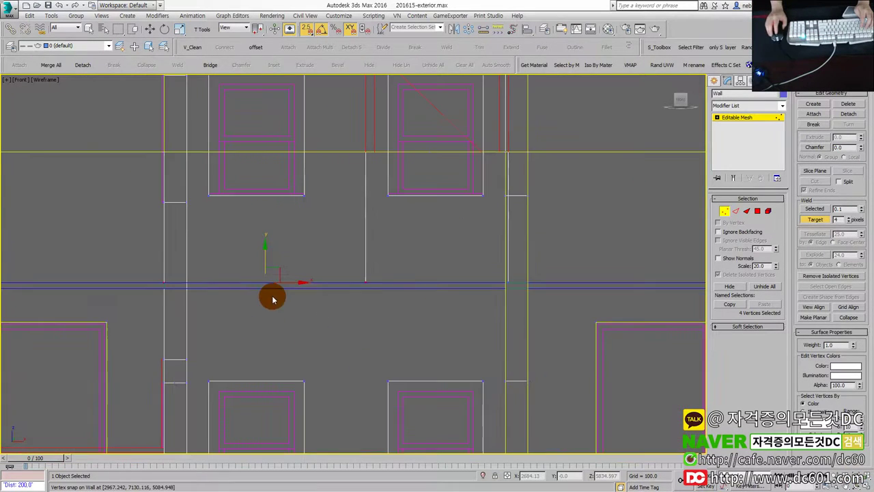
pyautogui.moveTo(260, 295)
pyautogui.mouseDown()
pyautogui.moveTo(332, 310)
pyautogui.moveTo(391, 297)
pyautogui.moveTo(460, 303)
pyautogui.moveTo(511, 288)
pyautogui.mouseUp()
pyautogui.moveTo(567, 336); pyautogui.dragTo(823, 483)
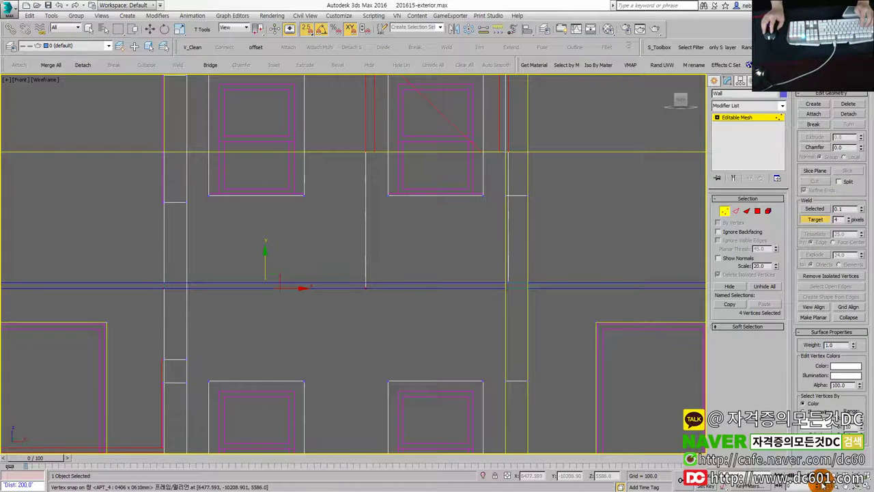
# - Return to the four-view layout and exit vertex editing of the Wall
pyautogui.hotkey('alt', 'w')
pyautogui.click(427, 380)
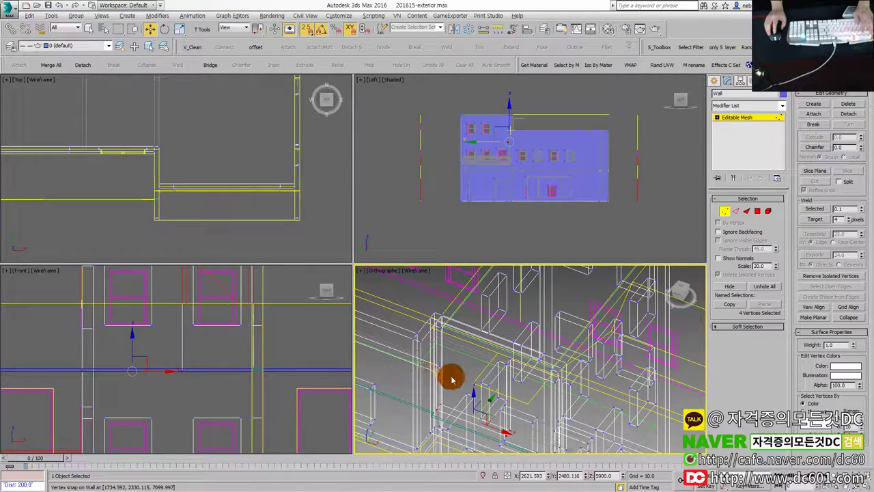
pyautogui.click(725, 212)
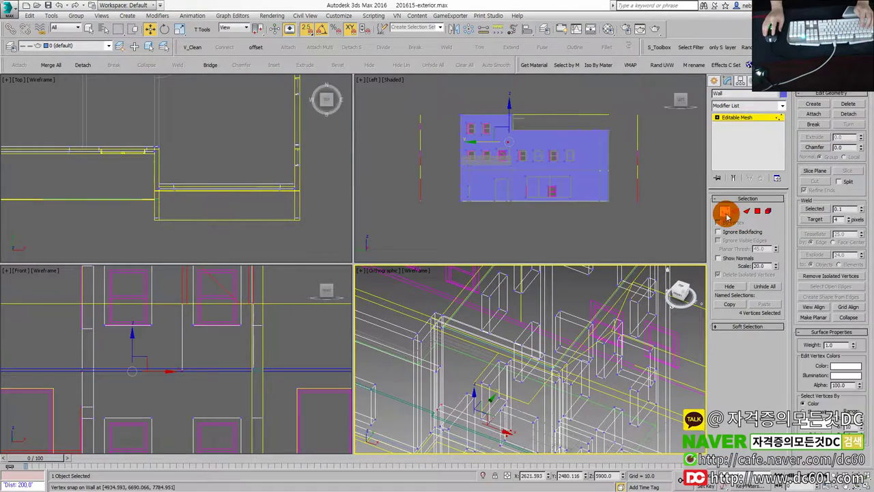
# - Shade the maximized 3D view and orbit around the Wall to inspect the doorway
pyautogui.click(447, 362)
pyautogui.hotkey('alt', 'w')
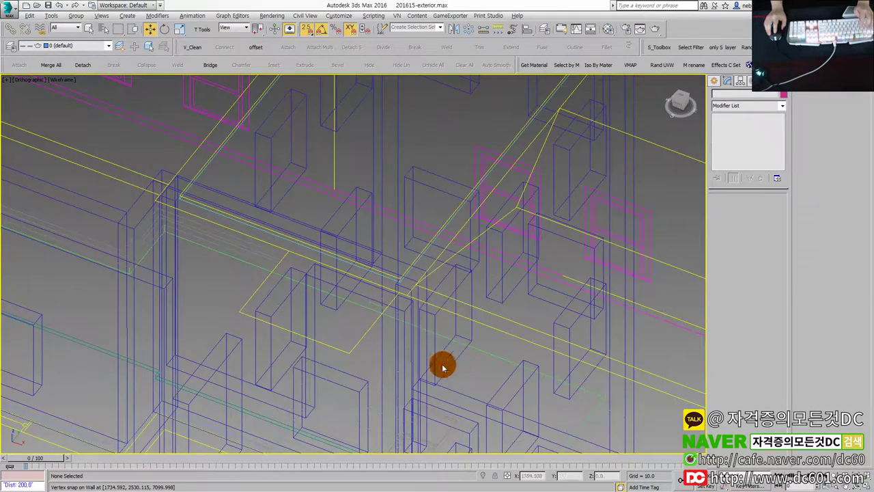
pyautogui.press('F3')
pyautogui.scroll(1, 368, 362)
pyautogui.scroll(2, 321, 365)
pyautogui.click(289, 367)
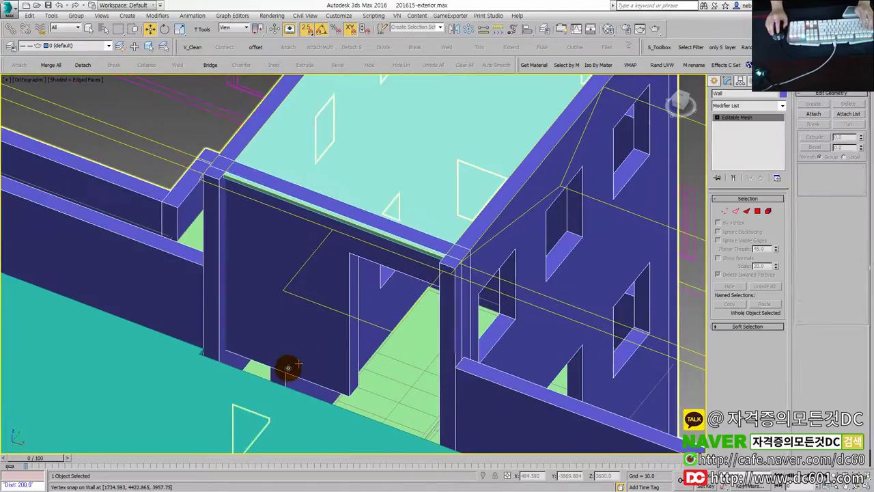
pyautogui.scroll(-2, 289, 367)
pyautogui.moveTo(279, 383)
pyautogui.keyDown('alt'); pyautogui.mouseDown(button='middle')
pyautogui.moveTo(332, 382)
pyautogui.moveTo(307, 387)
pyautogui.mouseUp(button='middle'); pyautogui.keyUp('alt')
pyautogui.scroll(-2, 433, 363)
pyautogui.scroll(-1, 433, 363)
pyautogui.scroll(4, 380, 334)
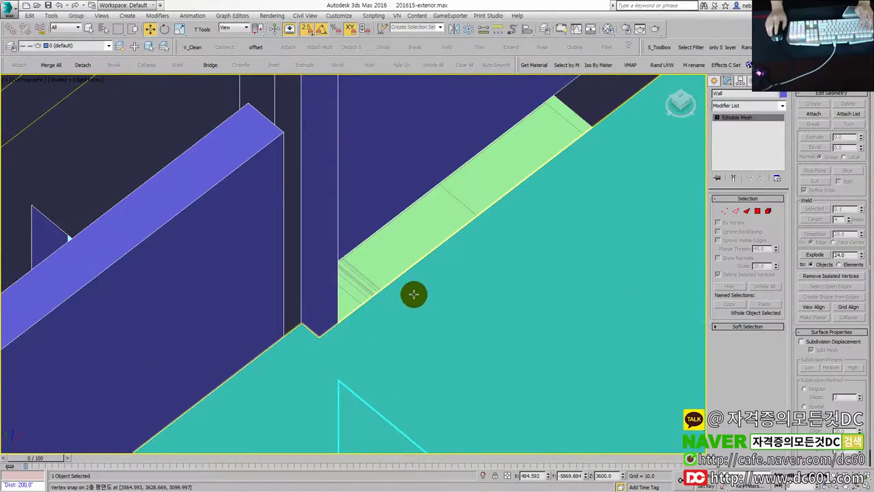
pyautogui.scroll(-2, 414, 294)
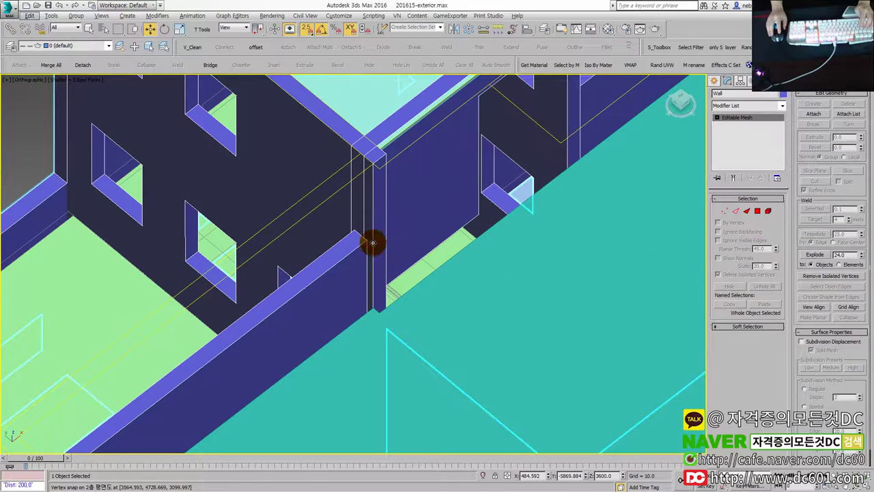
# - Maximize the Top viewport to see the whole floor plan from above
pyautogui.hotkey('alt', 'w')
pyautogui.rightClick(204, 225)
pyautogui.hotkey('alt', 'w')
pyautogui.scroll(-2, 353, 296)
pyautogui.scroll(-1, 369, 291)
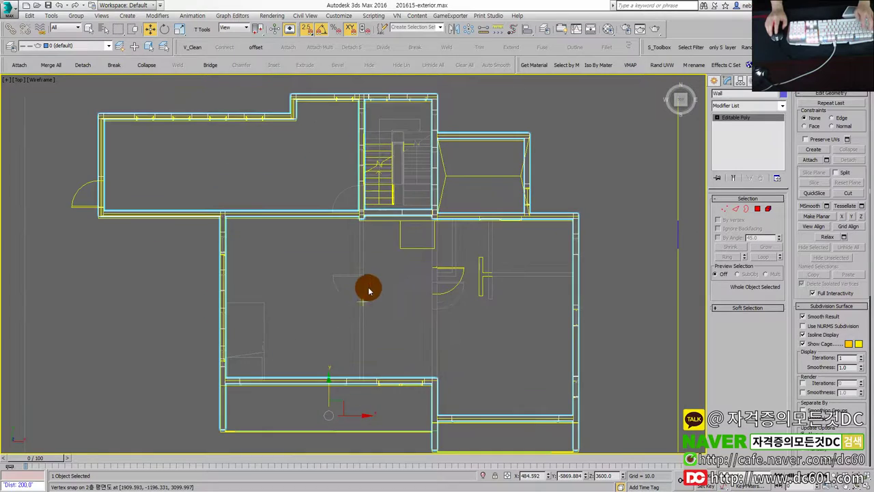
# - In the Top view, toggle shading to check the floor slab, then select the Wall and plan outline
pyautogui.press('F3')
pyautogui.scroll(5, 371, 220)
pyautogui.click(277, 289)
pyautogui.scroll(-4, 287, 287)
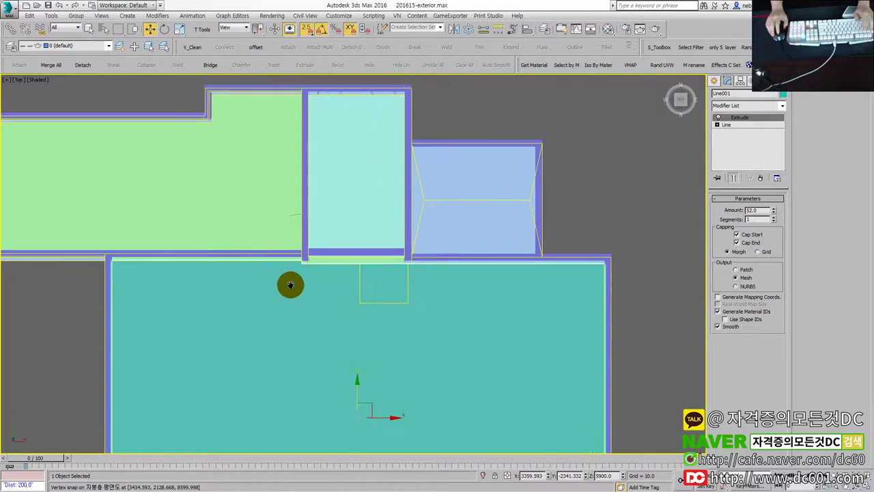
pyautogui.scroll(-3, 291, 285)
pyautogui.scroll(1, 308, 371)
pyautogui.scroll(4, 274, 416)
pyautogui.press('F3')
pyautogui.scroll(2, 239, 406)
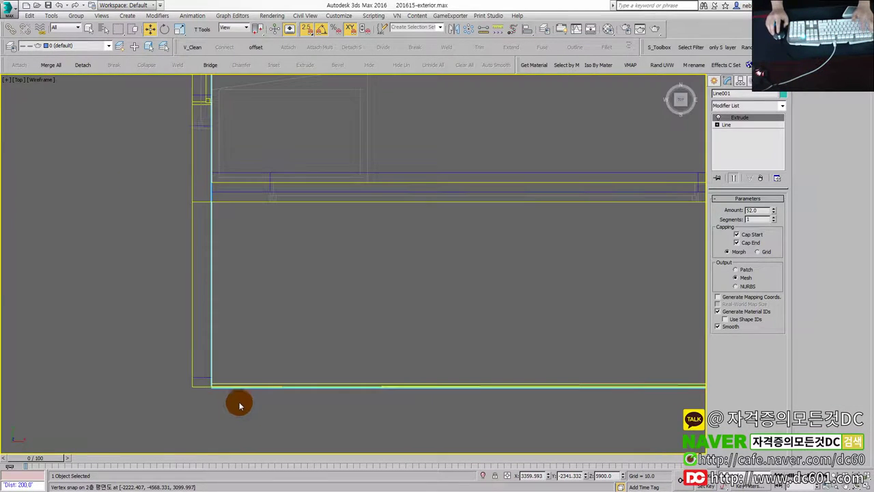
pyautogui.press('F3')
pyautogui.press('F3')
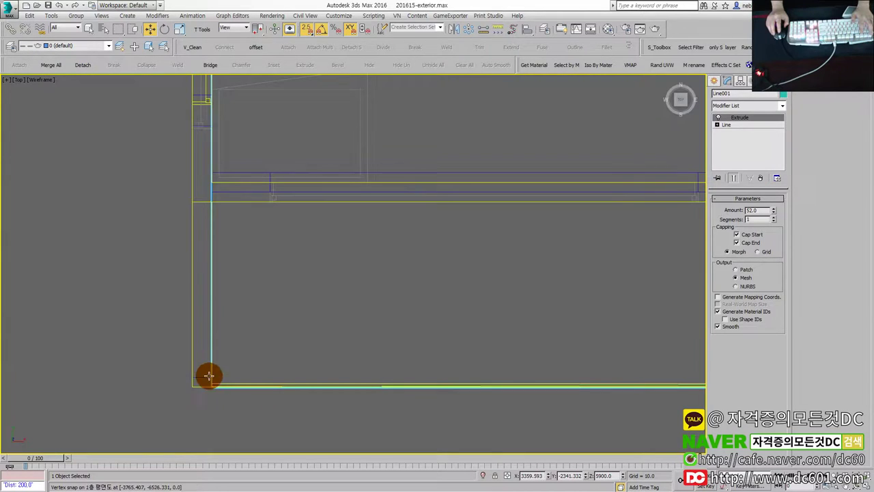
pyautogui.click(199, 375)
pyautogui.click(198, 380)
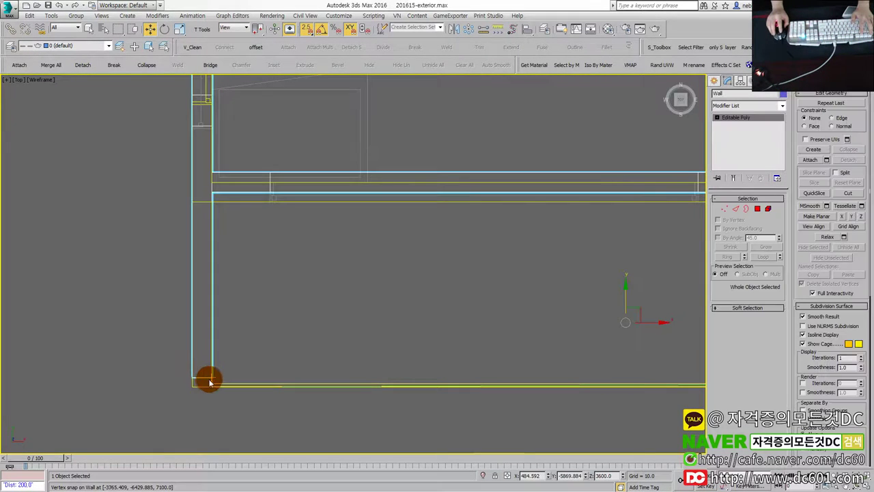
pyautogui.click(211, 376)
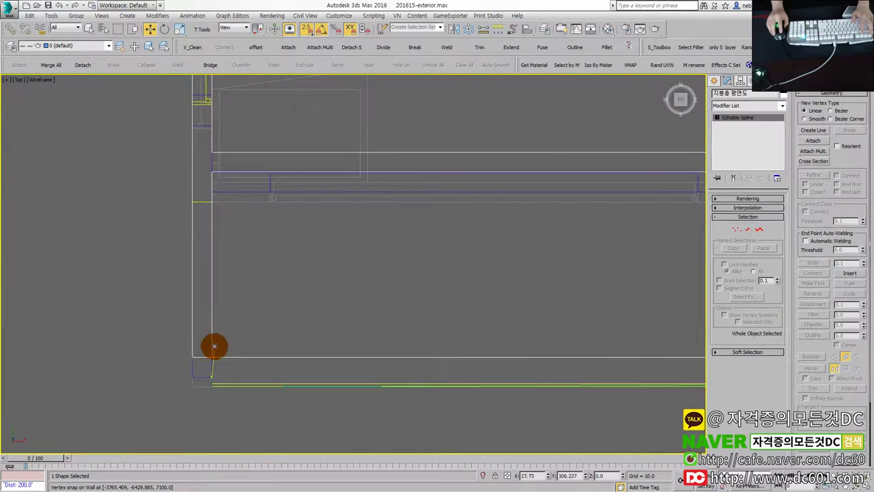
# - In the maximized 3D view, select the Wall at the building corner
pyautogui.hotkey('alt', 'w')
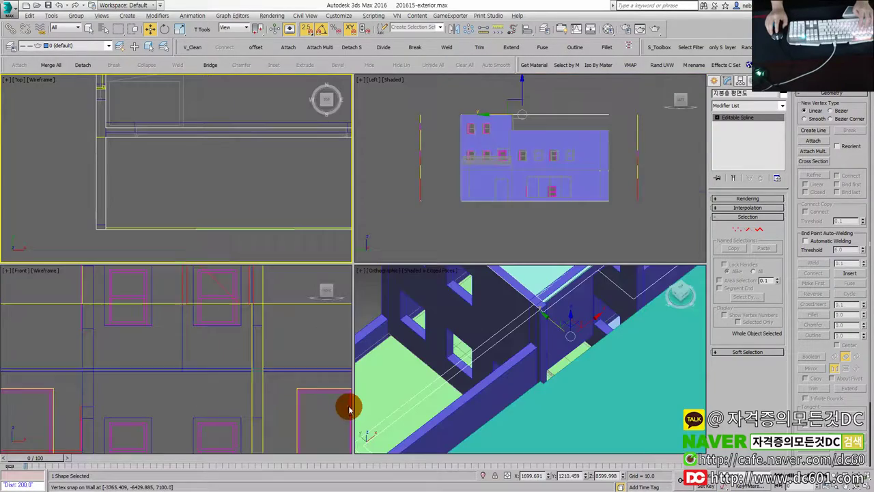
pyautogui.rightClick(386, 412)
pyautogui.hotkey('alt', 'w')
pyautogui.scroll(-5, 342, 283)
pyautogui.click(332, 318)
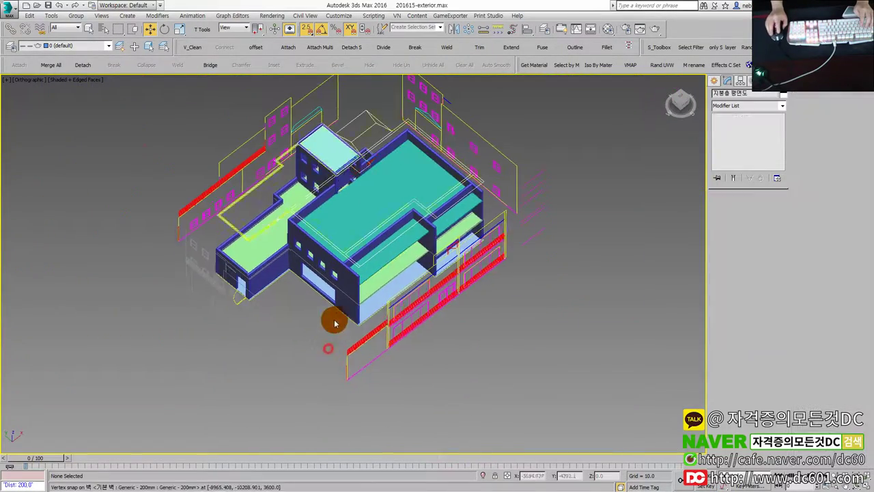
pyautogui.scroll(8, 332, 318)
pyautogui.scroll(2, 429, 334)
pyautogui.click(429, 334)
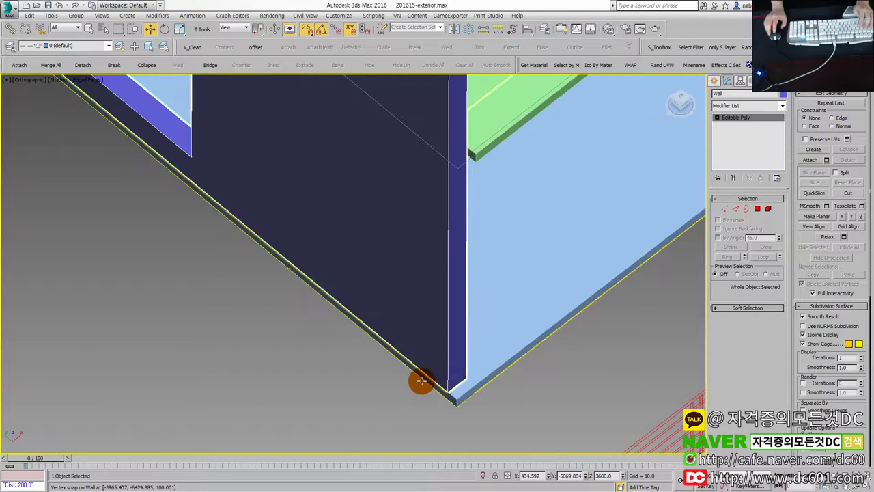
# - Check the Wall's position in the Front view, then zoom into the maximized Top view
pyautogui.hotkey('alt', 'w')
pyautogui.rightClick(151, 289)
pyautogui.hotkey('alt', 'w')
pyautogui.scroll(-3, 250, 369)
pyautogui.hotkey('alt', 'w')
pyautogui.rightClick(164, 248)
pyautogui.hotkey('alt', 'w')
pyautogui.scroll(3, 288, 338)
pyautogui.scroll(2, 288, 338)
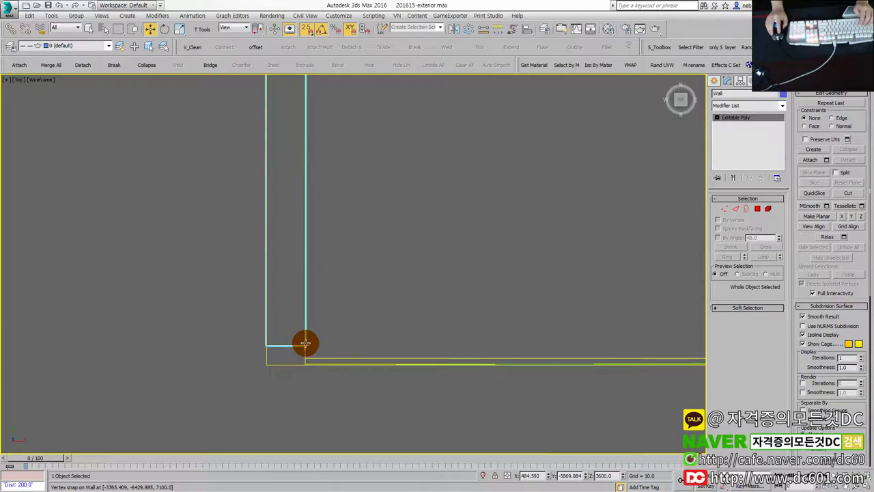
# - Snap the Wall's corner onto the plan corner, shifting it about 101 units in Y
pyautogui.click(304, 347)
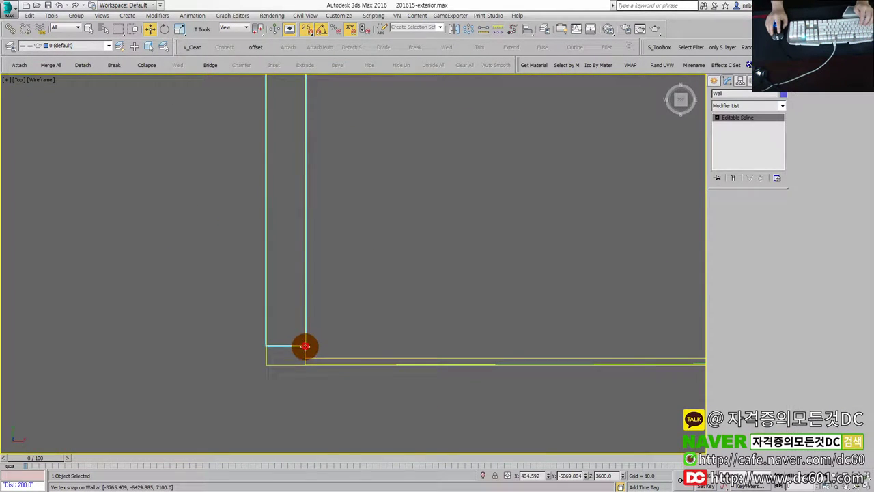
pyautogui.click(344, 358)
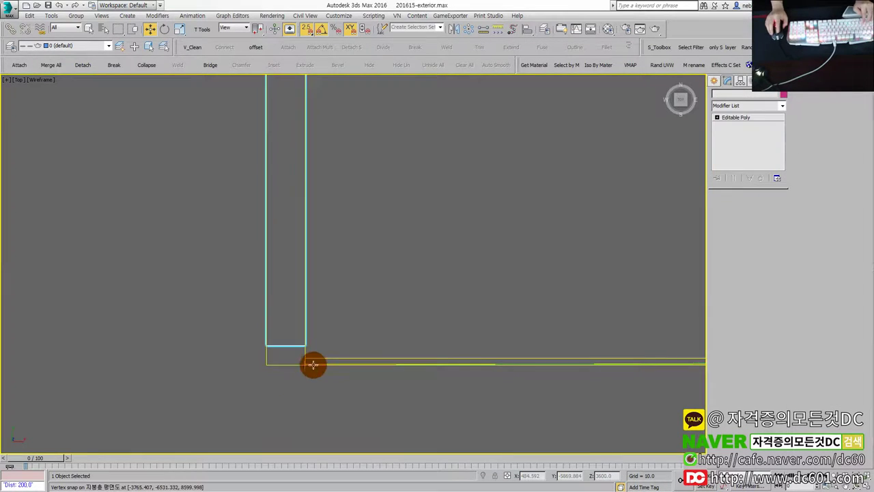
pyautogui.scroll(-2, 313, 365)
pyautogui.moveTo(311, 352); pyautogui.dragTo(309, 366)
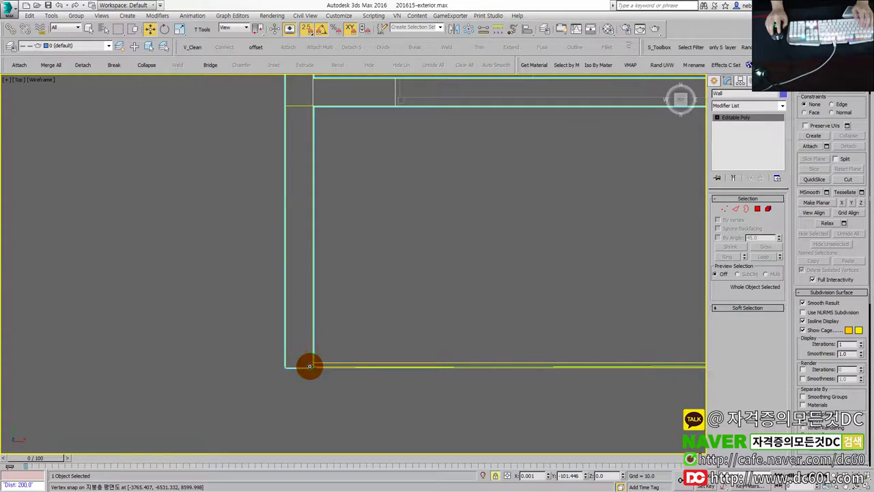
pyautogui.hotkey('alt', 'w')
pyautogui.middleClick(433, 353)
pyautogui.hotkey('alt', 'w')
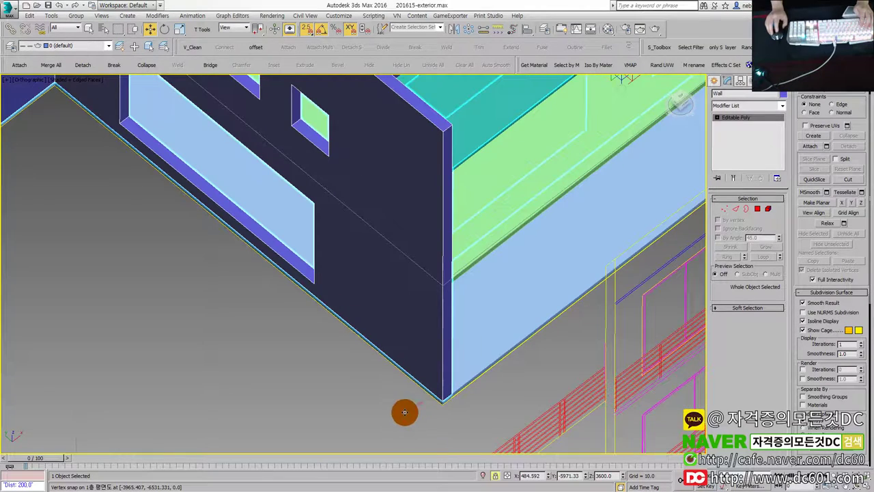
pyautogui.scroll(5, 383, 415)
pyautogui.scroll(2, 457, 398)
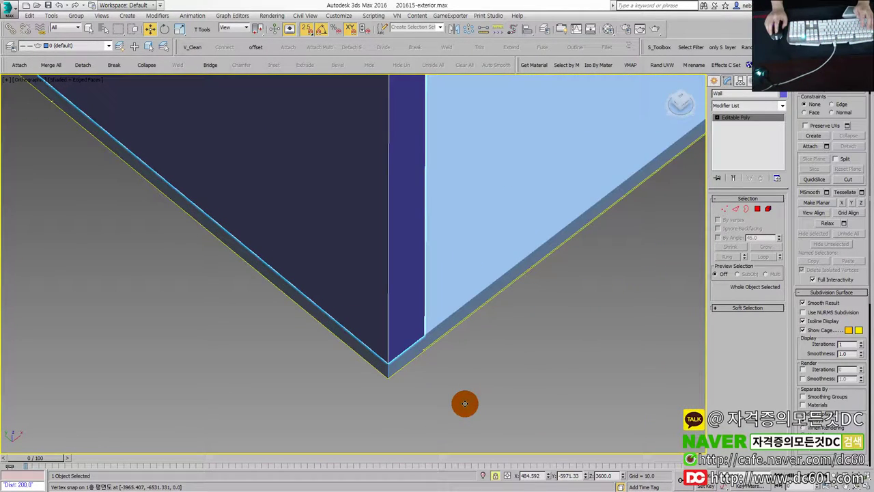
pyautogui.click(465, 403)
pyautogui.scroll(-5, 465, 403)
pyautogui.scroll(-4, 465, 385)
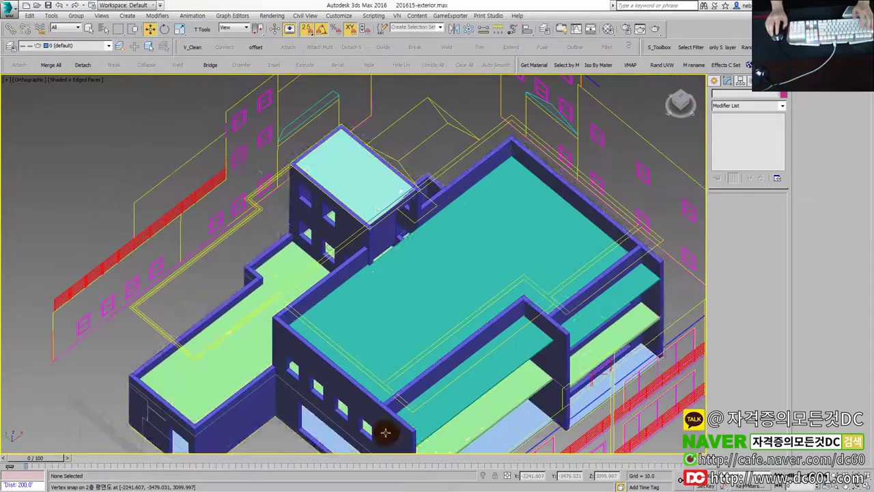
pyautogui.scroll(5, 395, 262)
pyautogui.scroll(2, 359, 305)
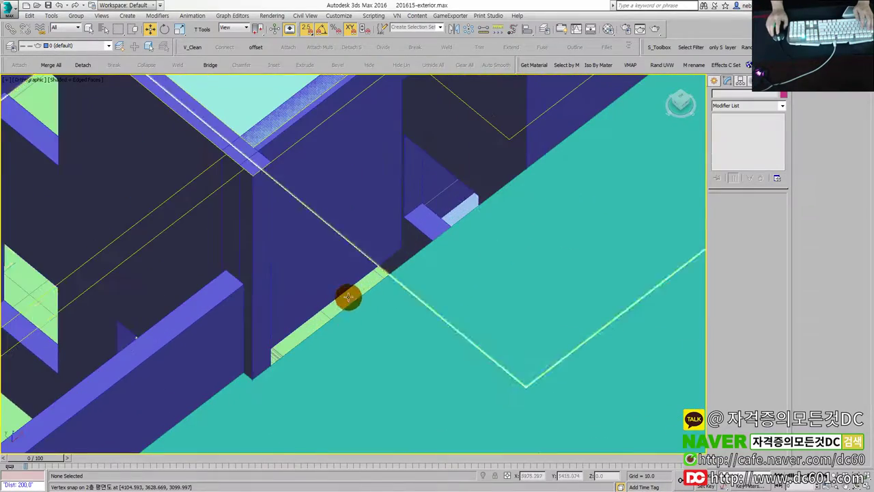
pyautogui.click(340, 258)
pyautogui.scroll(-5, 340, 258)
pyautogui.keyDown('alt'); pyautogui.moveTo(359, 285); pyautogui.dragTo(260, 259, button='middle'); pyautogui.keyUp('alt')
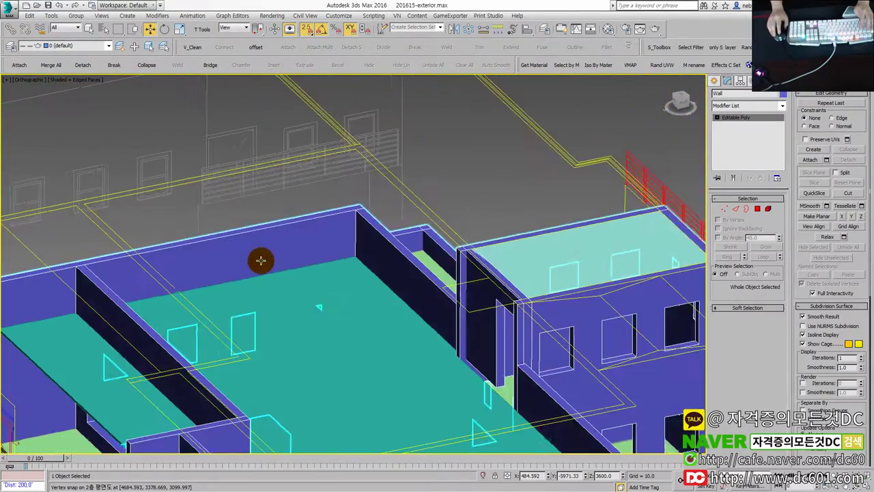
pyautogui.scroll(4, 463, 360)
pyautogui.scroll(3, 463, 360)
pyautogui.scroll(2, 500, 375)
pyautogui.click(489, 378)
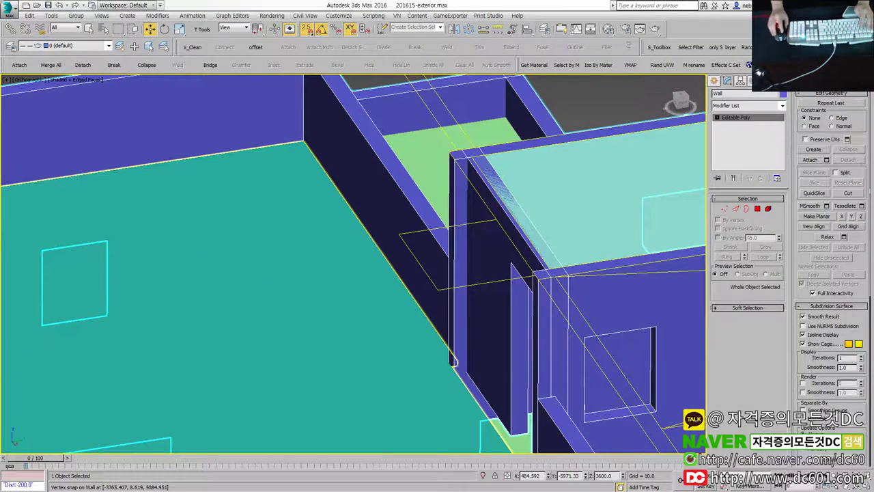
pyautogui.hotkey('ctrl', 'd')
pyautogui.scroll(-3, 453, 362)
pyautogui.scroll(-1, 416, 322)
pyautogui.scroll(-1, 401, 277)
pyautogui.scroll(-1, 465, 348)
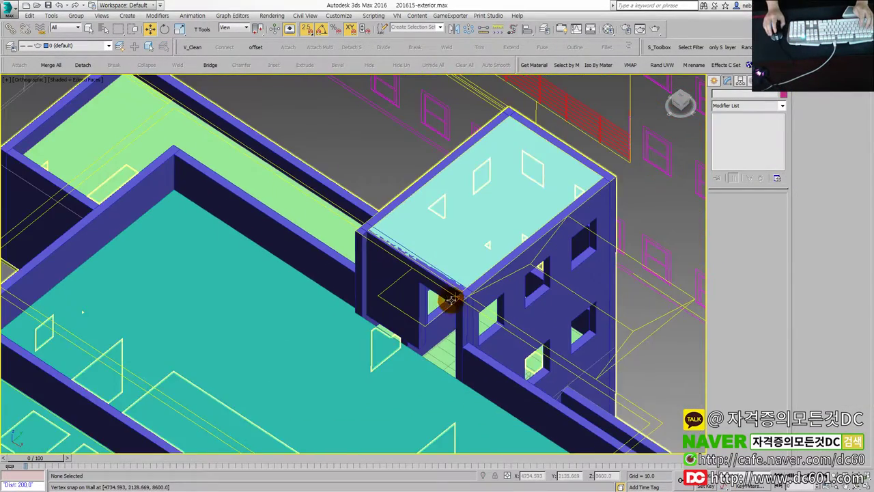
pyautogui.scroll(-2, 509, 343)
pyautogui.scroll(-1, 531, 335)
pyautogui.scroll(-1, 565, 343)
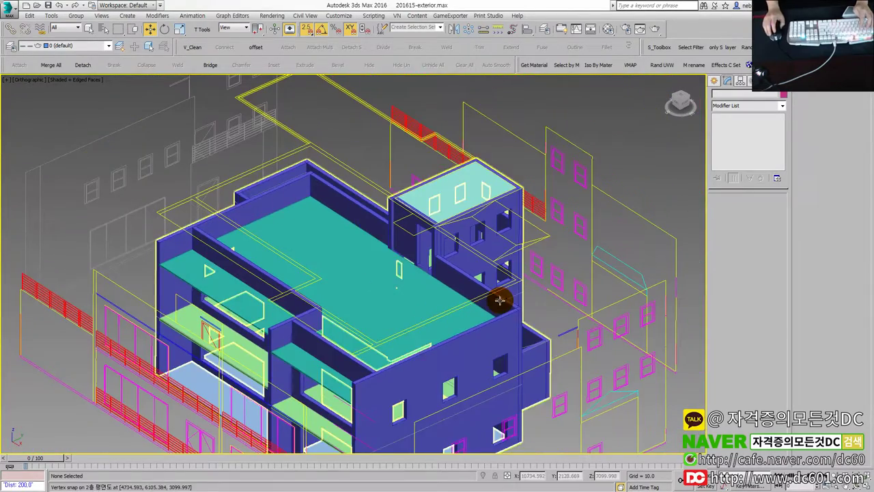
pyautogui.scroll(1, 344, 376)
pyautogui.scroll(2, 433, 367)
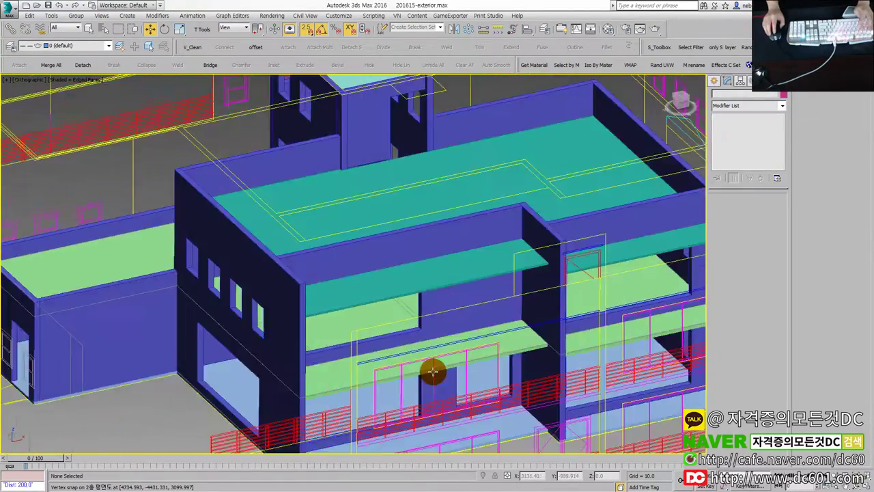
pyautogui.scroll(2, 447, 356)
pyautogui.moveTo(447, 356)
pyautogui.keyDown('alt'); pyautogui.mouseDown(button='middle')
pyautogui.moveTo(410, 303)
pyautogui.moveTo(406, 324)
pyautogui.moveTo(391, 335)
pyautogui.mouseUp(button='middle'); pyautogui.keyUp('alt')
pyautogui.click(405, 290)
pyautogui.scroll(-2, 140, 383)
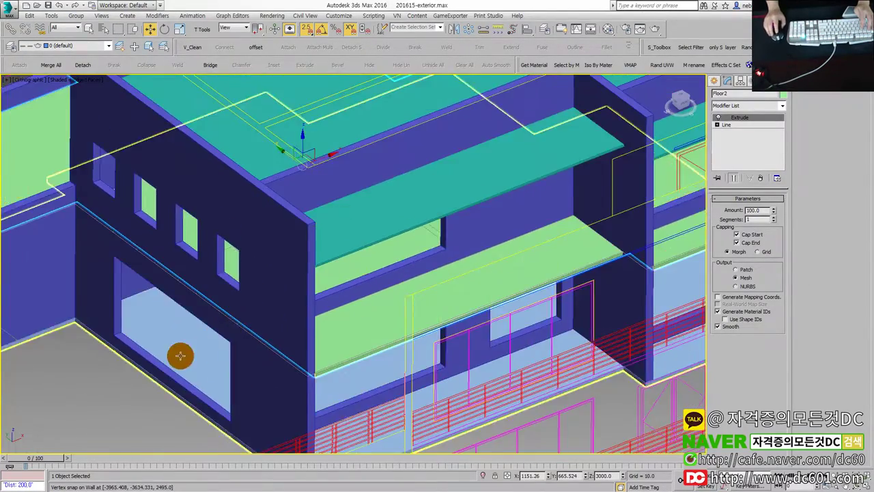
pyautogui.click(132, 408)
pyautogui.scroll(4, 328, 277)
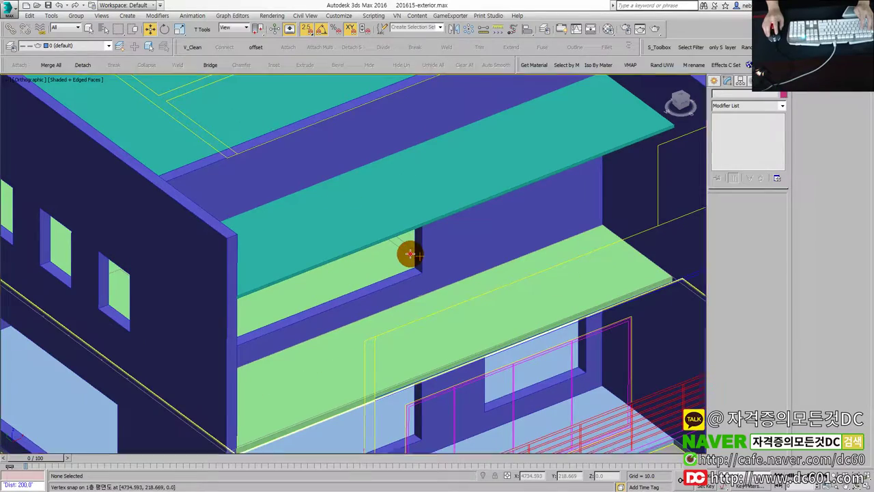
pyautogui.click(410, 254)
pyautogui.scroll(-3, 396, 261)
pyautogui.hotkey('alt', 'q')
pyautogui.hotkey('alt', 'q')
pyautogui.scroll(2, 373, 282)
pyautogui.rightClick(374, 270)
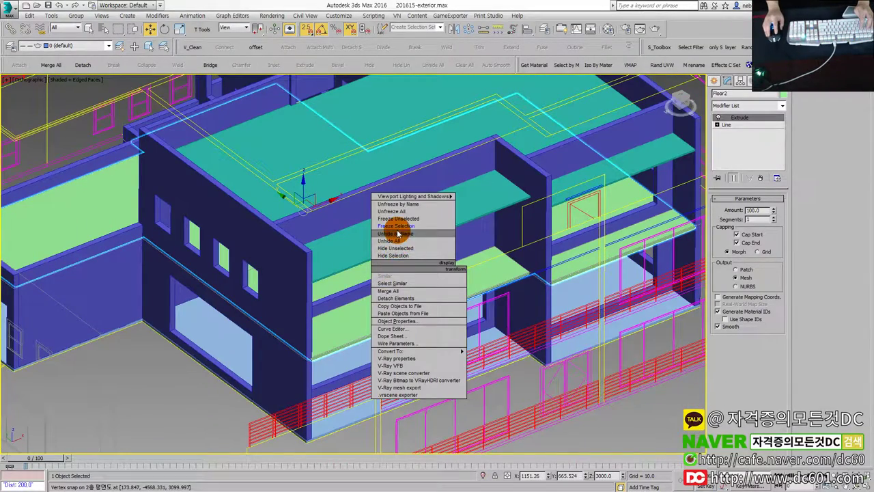
# - Hide the Floor2 slab and isolate the Floor slab to view it alone
pyautogui.click(390, 256)
pyautogui.scroll(3, 383, 257)
pyautogui.click(407, 263)
pyautogui.hotkey('alt', 'q')
pyautogui.hotkey('alt', 'q')
# - Use the quad menu's Unhide All and Unfreeze All to restore the plan drawings
pyautogui.rightClick(393, 265)
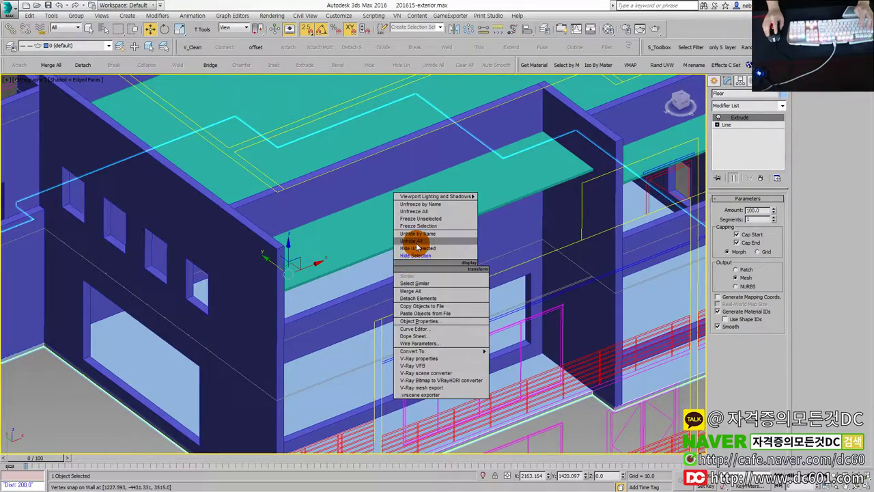
pyautogui.click(417, 246)
pyautogui.click(400, 253)
pyautogui.rightClick(399, 254)
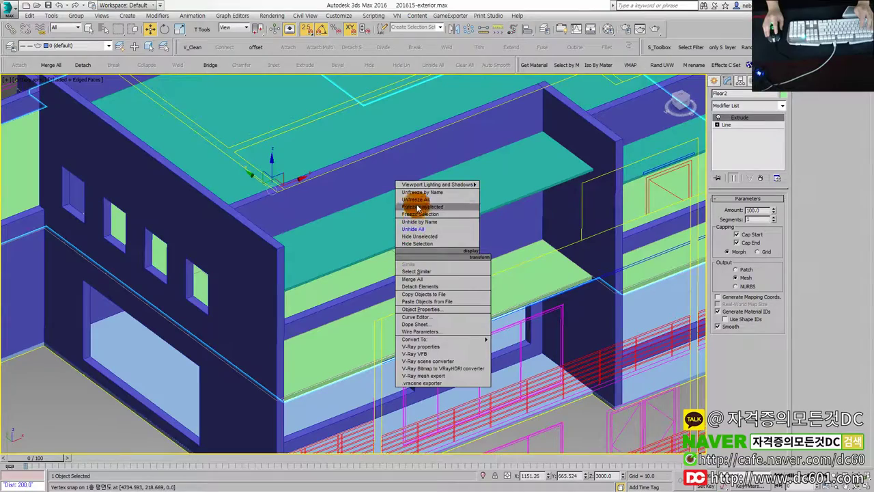
pyautogui.click(417, 208)
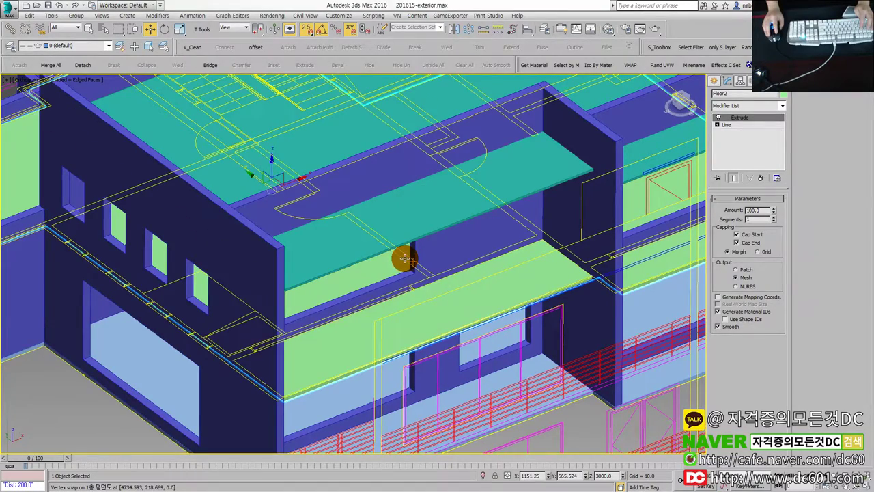
# - Isolate the 1층 평면도 plan drawing and select the Wall alongside it
pyautogui.click(404, 259)
pyautogui.hotkey('alt', 'q')
pyautogui.hotkey('alt', 'q')
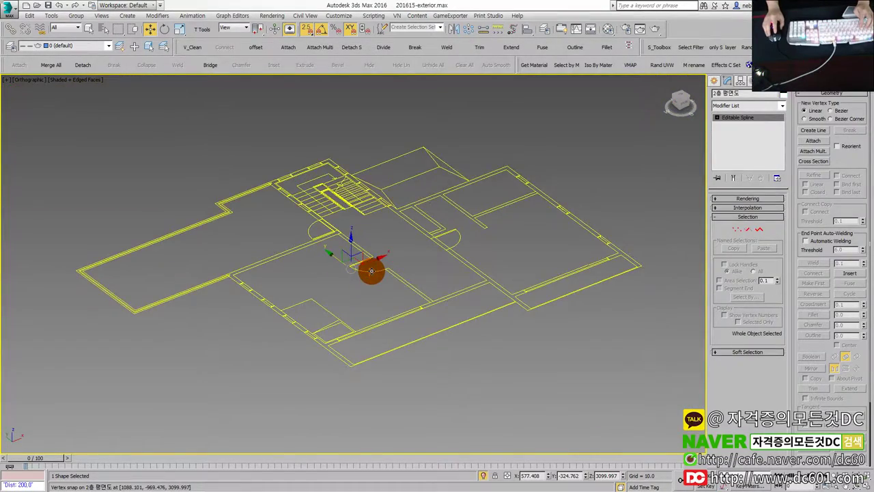
pyautogui.scroll(-2, 302, 328)
pyautogui.scroll(2, 293, 174)
pyautogui.click(294, 174)
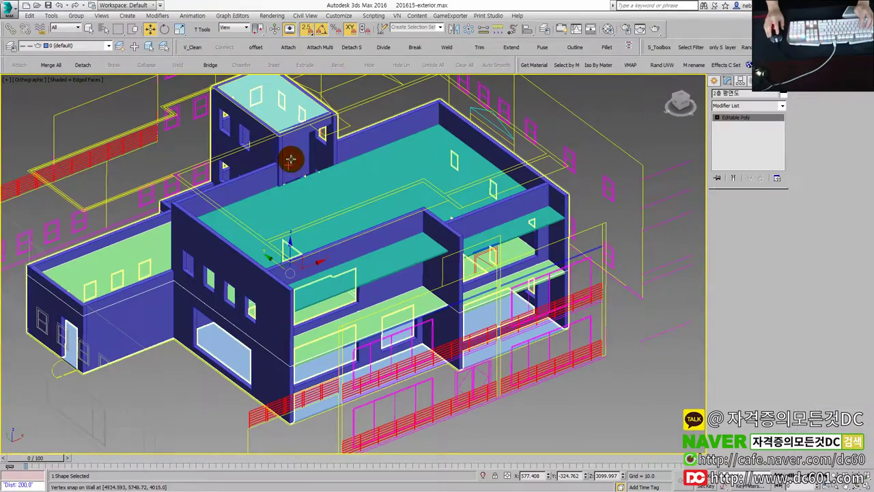
pyautogui.scroll(3, 293, 267)
pyautogui.scroll(3, 384, 275)
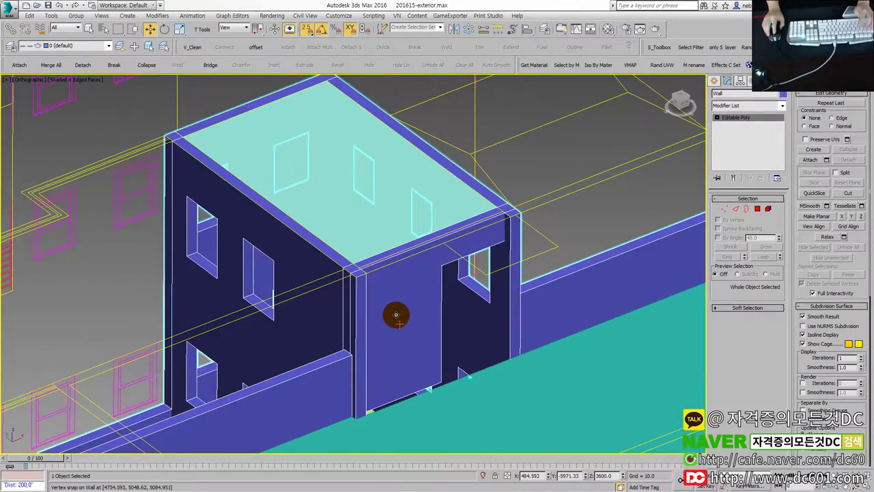
# - Isolate the two stair tower walls and maximize the Top viewport over them
pyautogui.hotkey('alt', 'w')
pyautogui.hotkey('alt', 'w')
pyautogui.scroll(-1, 469, 326)
pyautogui.click(582, 254)
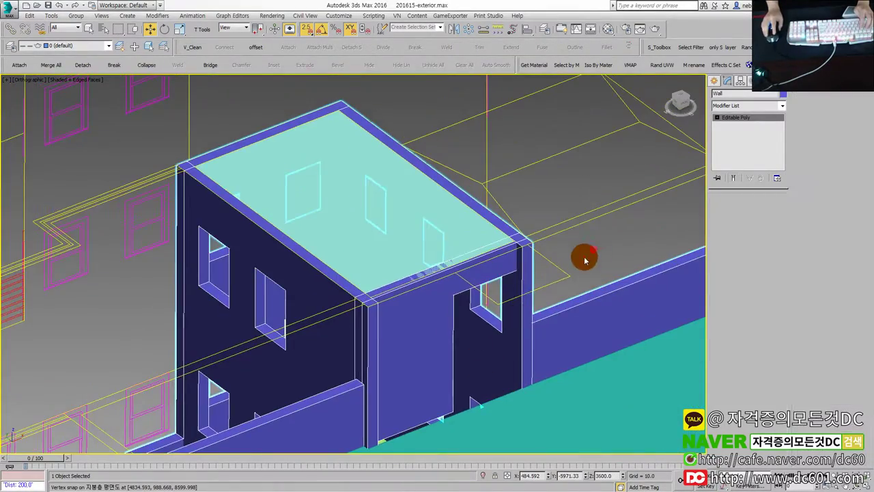
pyautogui.scroll(-3, 566, 254)
pyautogui.click(564, 289)
pyautogui.keyDown('ctrl'); pyautogui.click(564, 289); pyautogui.keyUp('ctrl')
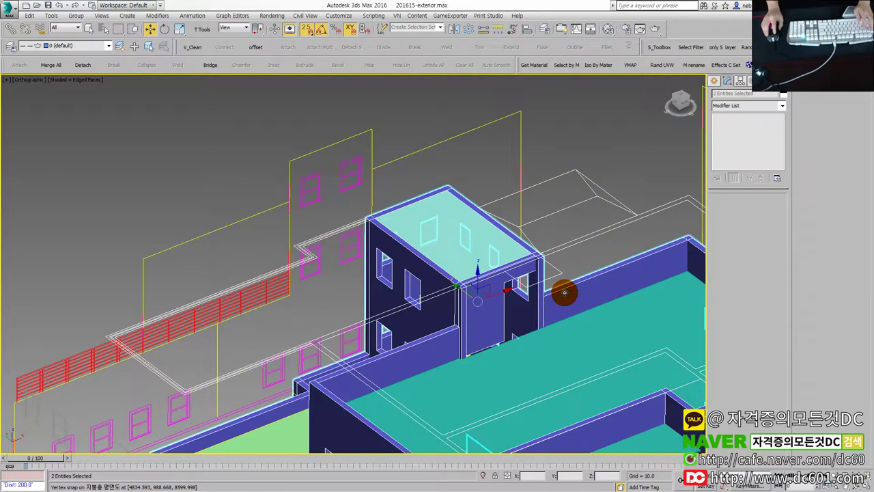
pyautogui.hotkey('alt', 'q')
pyautogui.hotkey('alt', 'w')
pyautogui.click(227, 231)
pyautogui.hotkey('alt', 'w')
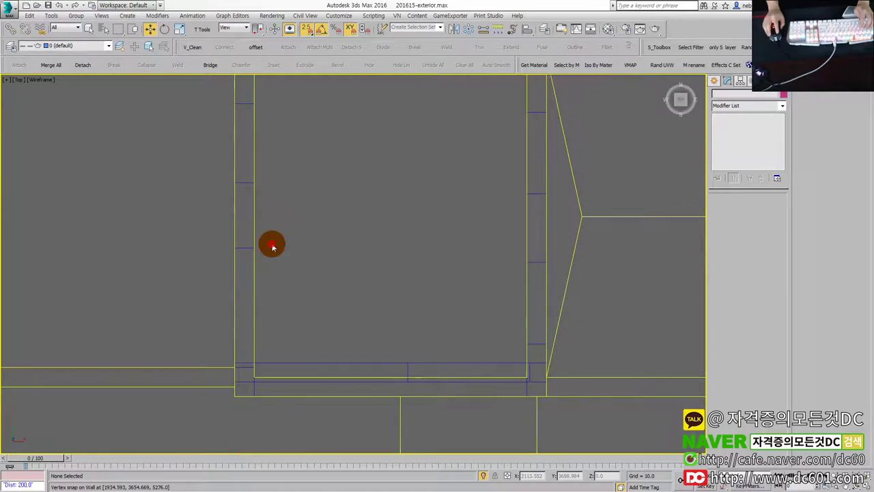
# - Enter Element mode (5) on the Wall and pick the stair tower's front wall piece
pyautogui.press('F3')
pyautogui.scroll(2, 356, 315)
pyautogui.click(325, 312)
pyautogui.press('5')
pyautogui.click(327, 313)
# - Vertex-snap the front wall piece onto the lower wall line and exit sub-object mode
pyautogui.moveTo(479, 287); pyautogui.dragTo(217, 337)
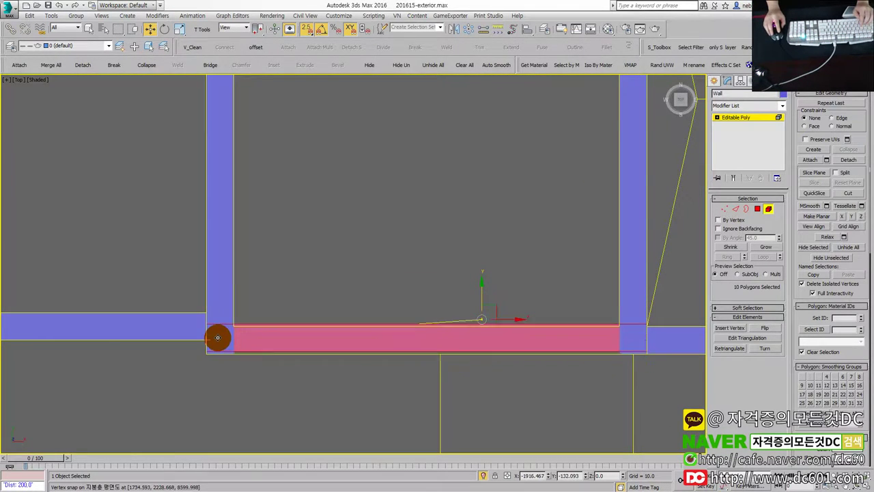
pyautogui.moveTo(217, 337); pyautogui.dragTo(233, 332)
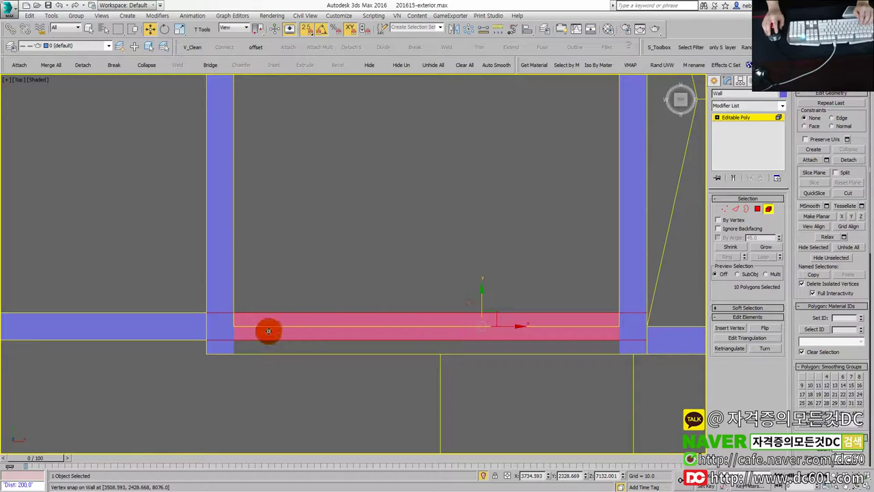
pyautogui.moveTo(481, 295); pyautogui.dragTo(287, 271)
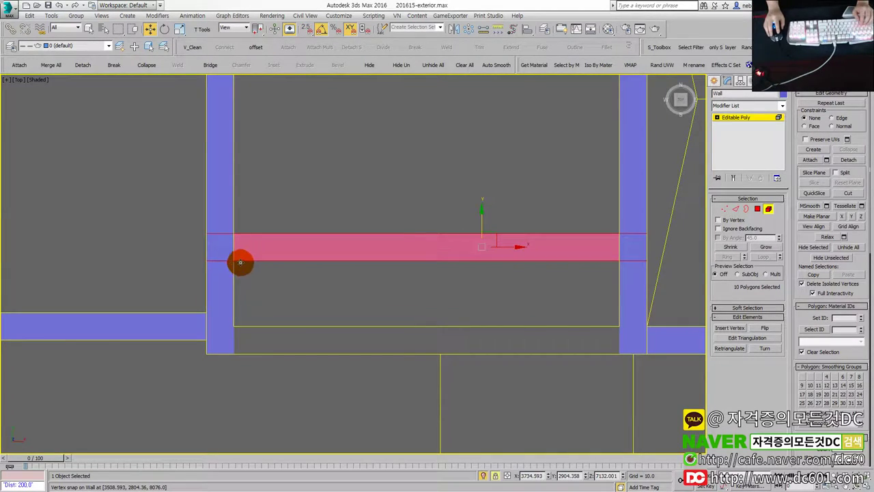
pyautogui.moveTo(208, 262)
pyautogui.mouseDown()
pyautogui.moveTo(211, 344)
pyautogui.moveTo(269, 357)
pyautogui.mouseUp()
pyautogui.scroll(-3, 395, 361)
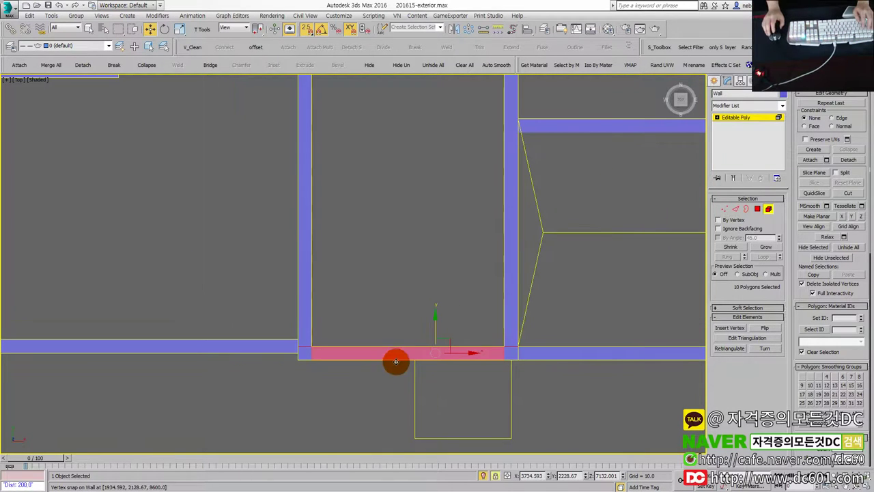
pyautogui.click(763, 214)
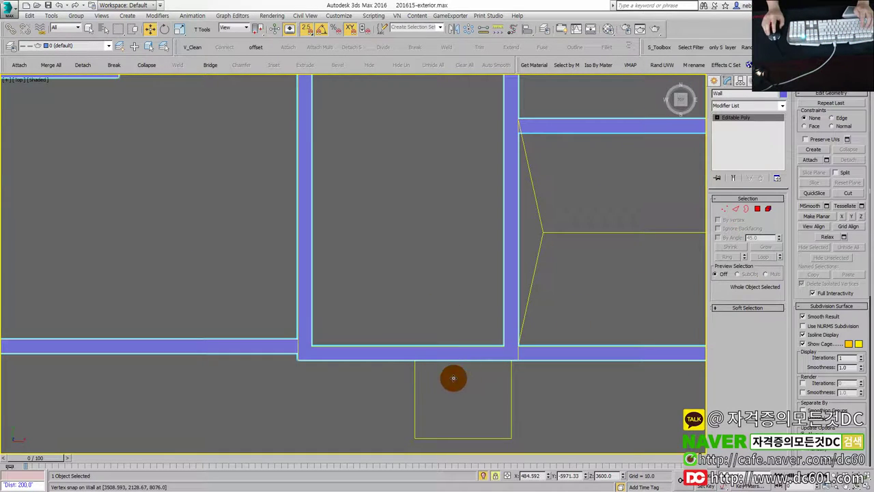
pyautogui.hotkey('alt', 'w')
pyautogui.hotkey('alt', 'w')
pyautogui.scroll(3, 347, 215)
pyautogui.scroll(2, 334, 284)
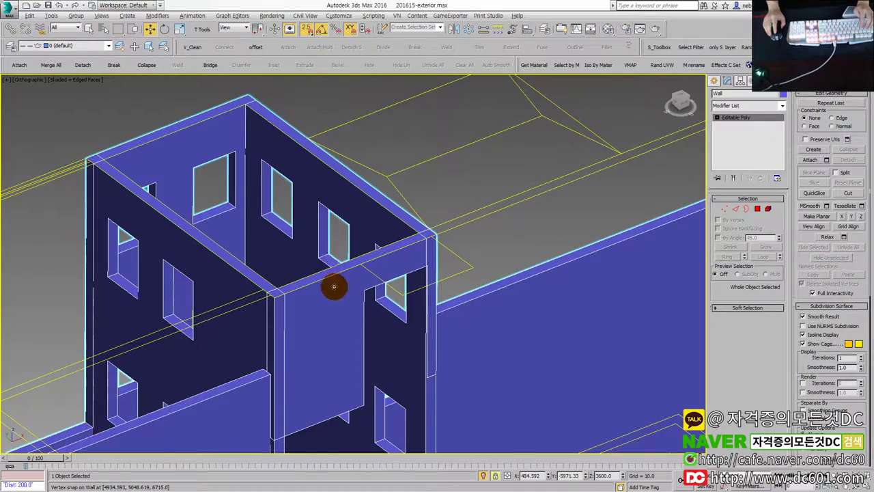
# - Orbit and zoom around the building to inspect the roof and stair tower from above
pyautogui.scroll(-1, 375, 286)
pyautogui.hotkey('alt', 'w')
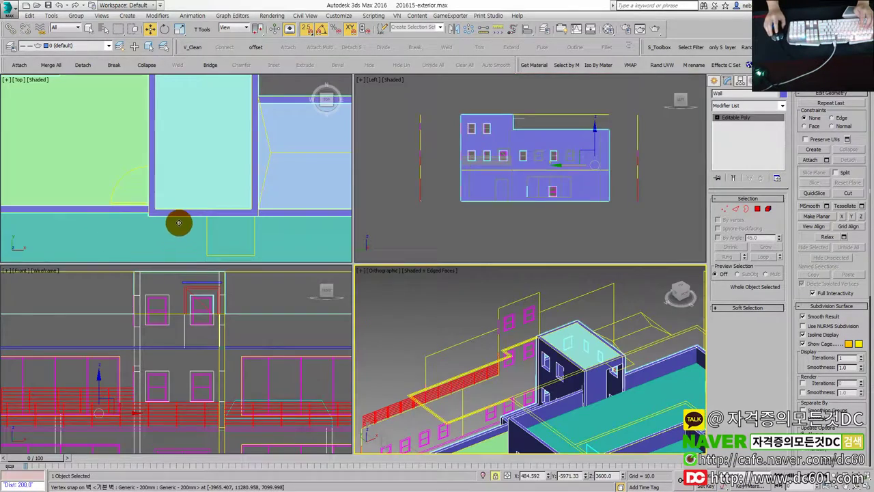
pyautogui.hotkey('alt', 'w')
pyautogui.hotkey('alt', 'w')
pyautogui.hotkey('alt', 'w')
pyautogui.scroll(3, 478, 348)
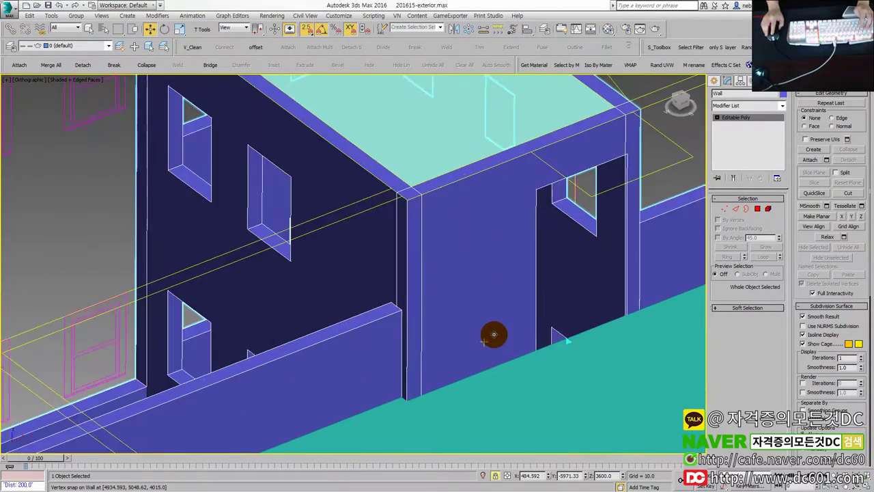
pyautogui.scroll(-2, 554, 361)
pyautogui.scroll(-2, 390, 358)
pyautogui.scroll(-2, 406, 371)
pyautogui.scroll(4, 361, 390)
pyautogui.moveTo(406, 371)
pyautogui.keyDown('alt'); pyautogui.mouseDown(button='middle')
pyautogui.moveTo(361, 391)
pyautogui.moveTo(406, 384)
pyautogui.moveTo(425, 365)
pyautogui.moveTo(416, 337)
pyautogui.moveTo(361, 335)
pyautogui.moveTo(412, 277)
pyautogui.moveTo(458, 332)
pyautogui.moveTo(459, 287)
pyautogui.moveTo(447, 373)
pyautogui.moveTo(463, 365)
pyautogui.moveTo(472, 428)
pyautogui.moveTo(497, 438)
pyautogui.mouseUp(button='middle'); pyautogui.keyUp('alt')
pyautogui.scroll(-3, 419, 338)
pyautogui.keyDown('alt'); pyautogui.moveTo(512, 295); pyautogui.dragTo(500, 171, button='middle'); pyautogui.keyUp('alt')
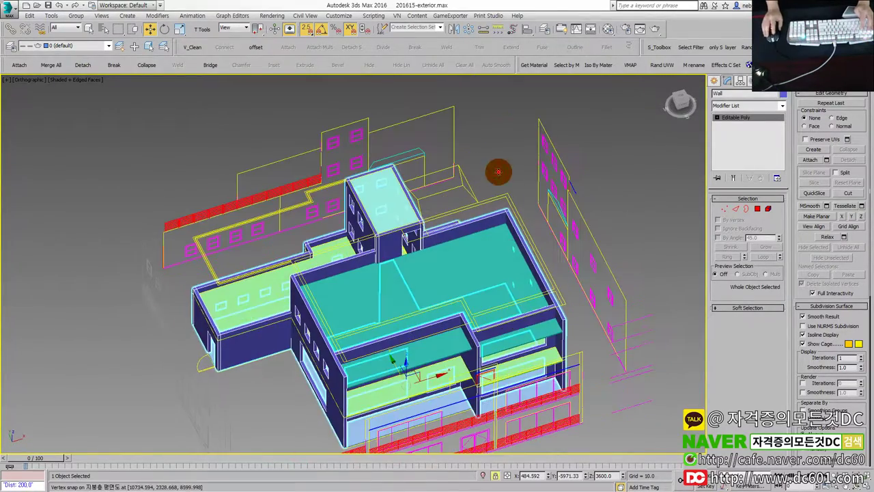
pyautogui.scroll(2, 400, 228)
pyautogui.scroll(1, 353, 253)
pyautogui.scroll(2, 498, 216)
pyautogui.scroll(-3, 498, 216)
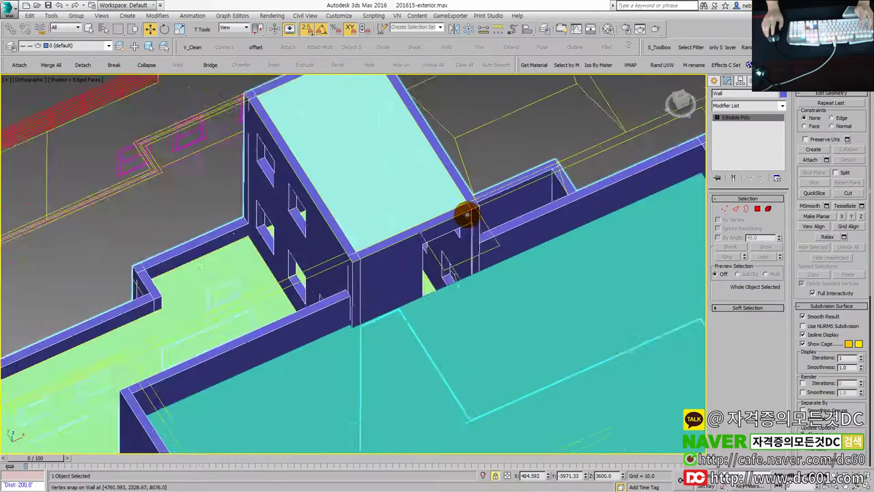
pyautogui.scroll(-3, 468, 211)
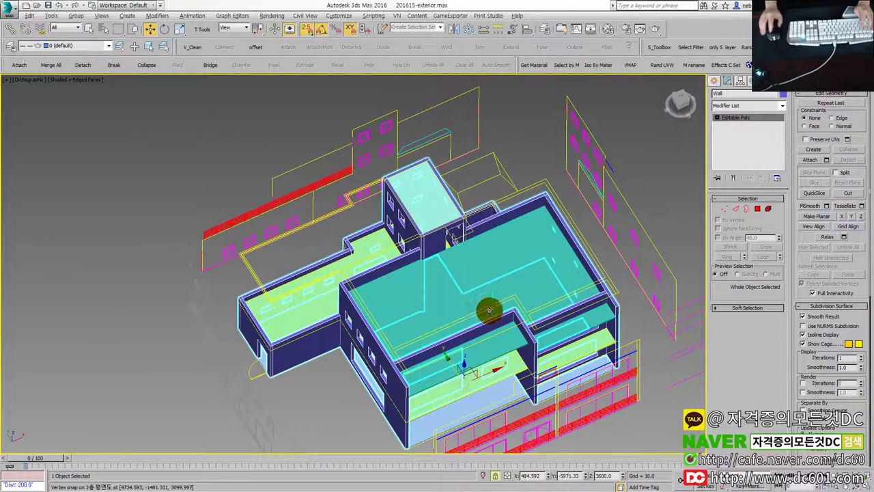
pyautogui.keyDown('alt'); pyautogui.moveTo(489, 311); pyautogui.dragTo(478, 264, button='middle'); pyautogui.keyUp('alt')
pyautogui.scroll(2, 492, 200)
# - Show the Top view full-screen in wireframe, zoomed on the doorway below the tower, ready for Splines
pyautogui.hotkey('alt', 'w')
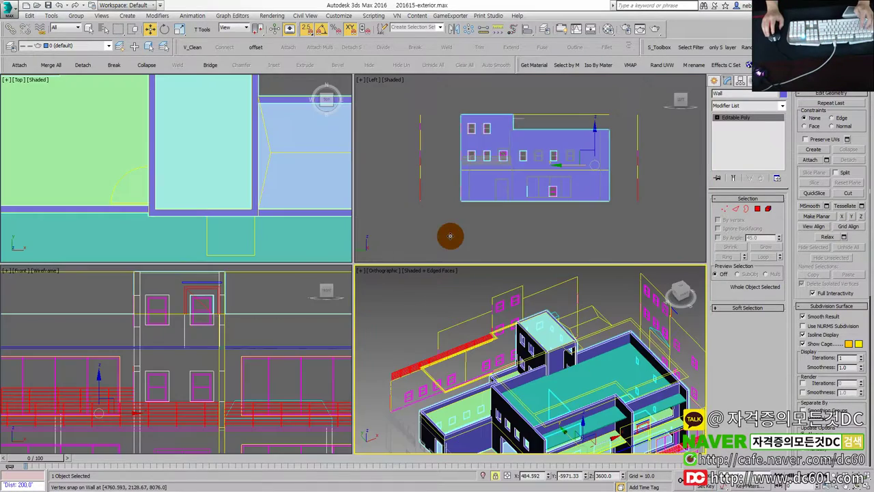
pyautogui.hotkey('alt', 'w')
pyautogui.scroll(-3, 290, 205)
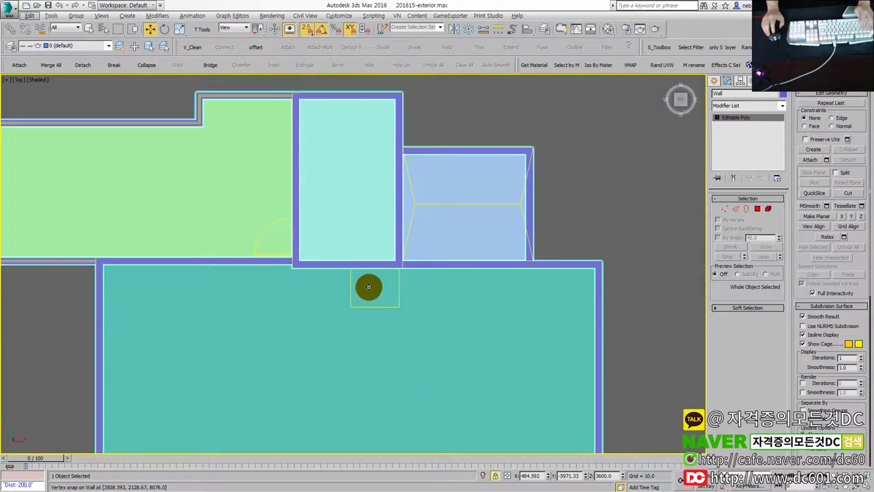
pyautogui.press('F3')
pyautogui.press('F3')
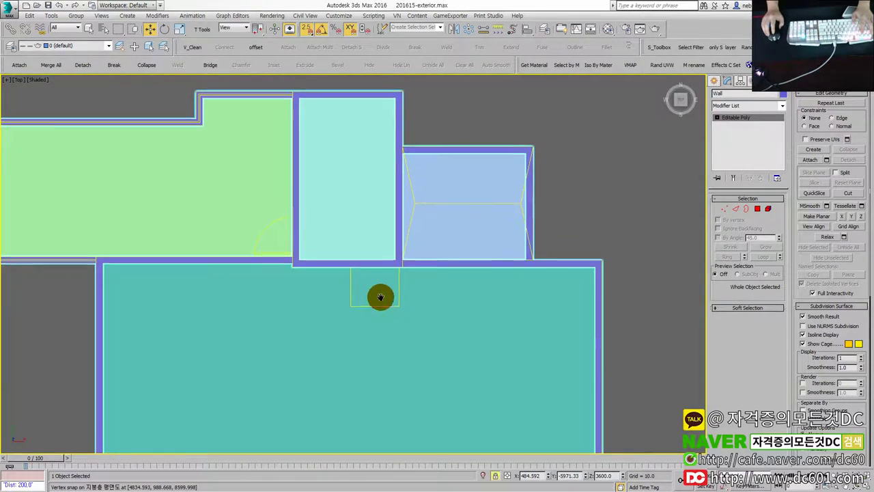
pyautogui.scroll(3, 383, 299)
pyautogui.click(710, 81)
# - Draw a 1140 by 1400 rectangle over the doorway below the tower and extrude it
pyautogui.click(758, 146)
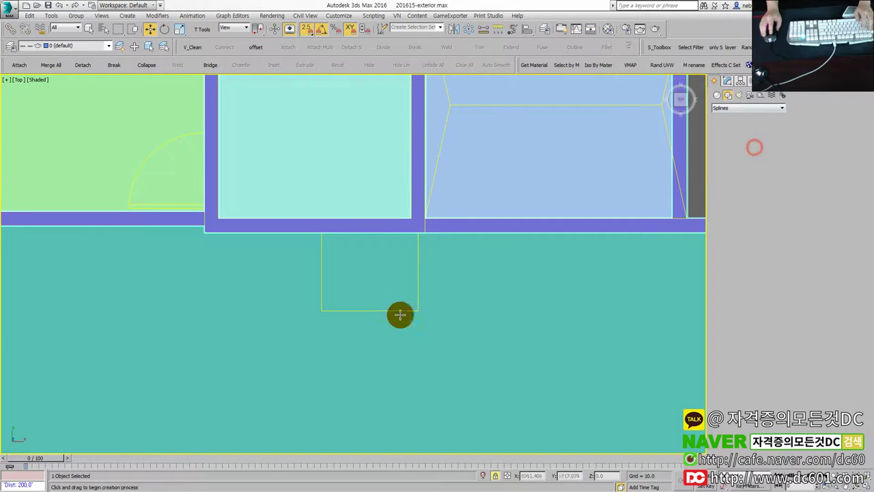
pyautogui.moveTo(327, 310); pyautogui.dragTo(363, 266)
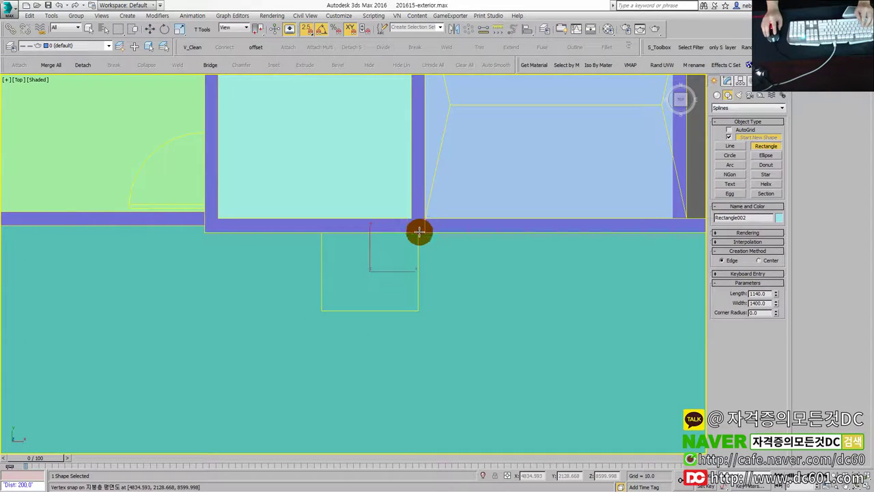
pyautogui.press('e')
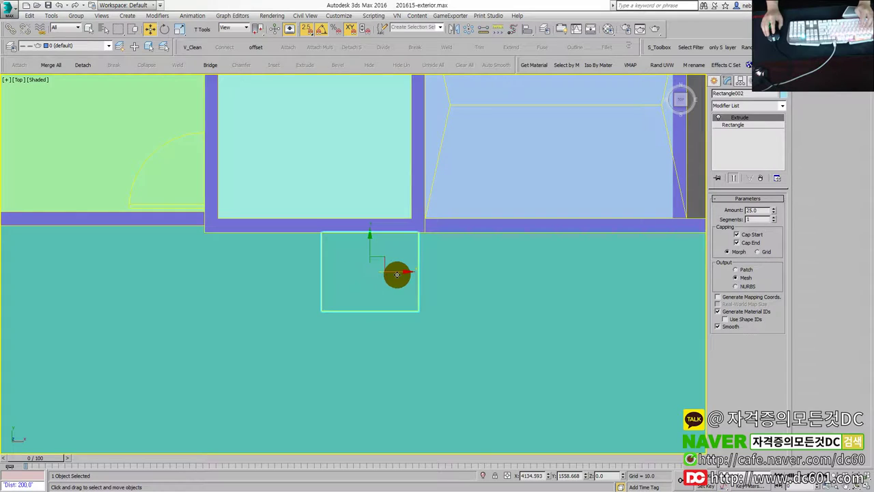
pyautogui.hotkey('alt', 'w')
pyautogui.hotkey('alt', 'w')
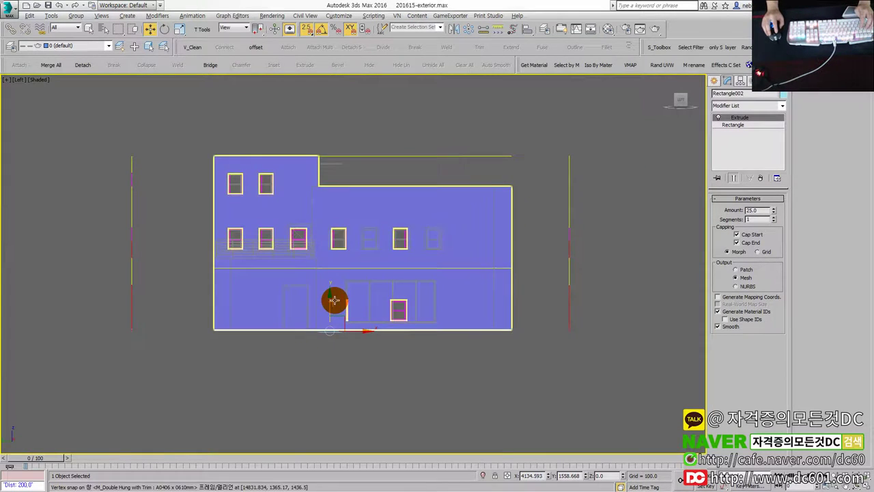
# - Move the slab up to the ceiling outline's lower edge and set its extrusion Amount to 50
pyautogui.moveTo(334, 300); pyautogui.dragTo(347, 146)
pyautogui.scroll(5, 343, 144)
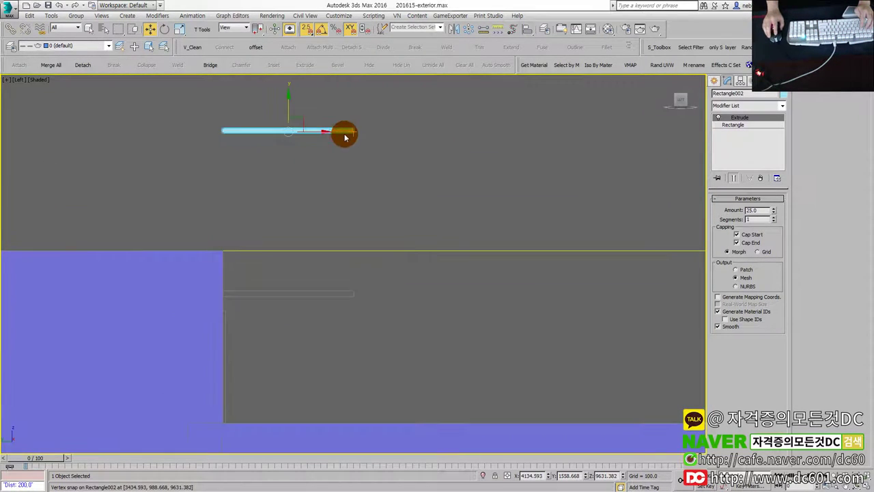
pyautogui.moveTo(352, 130); pyautogui.dragTo(350, 288)
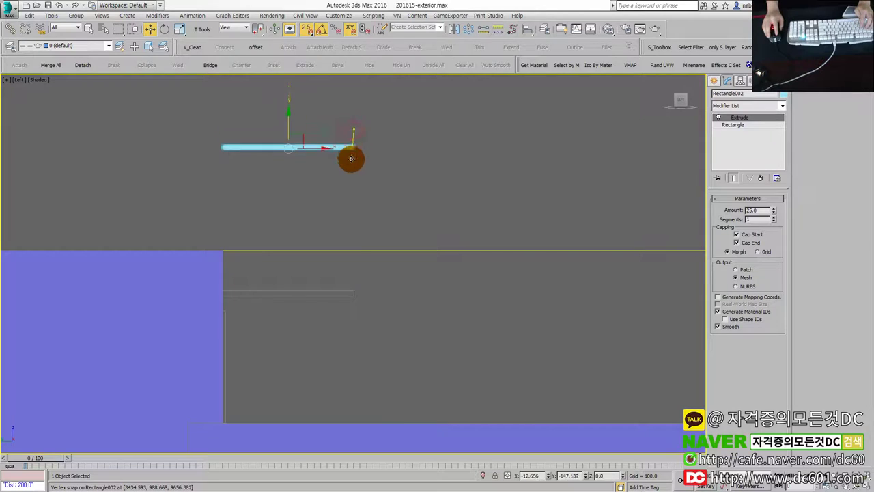
pyautogui.scroll(4, 362, 295)
pyautogui.scroll(2, 345, 291)
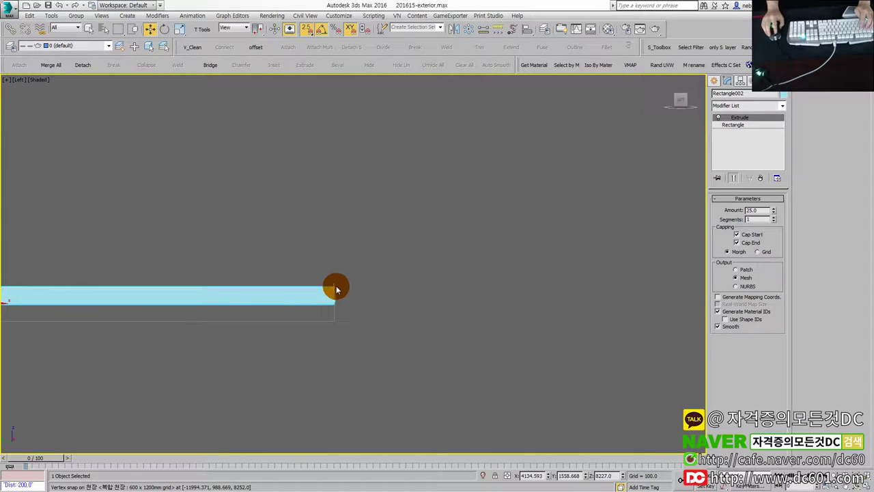
pyautogui.click(335, 268)
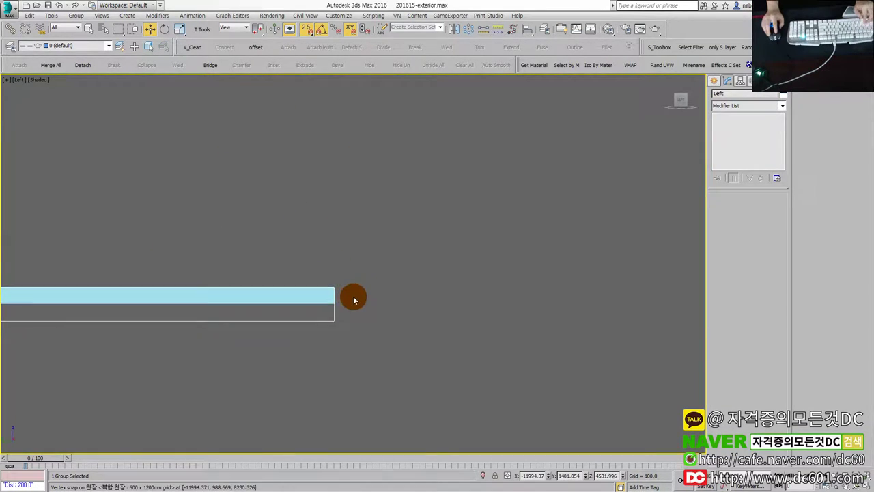
pyautogui.click(321, 297)
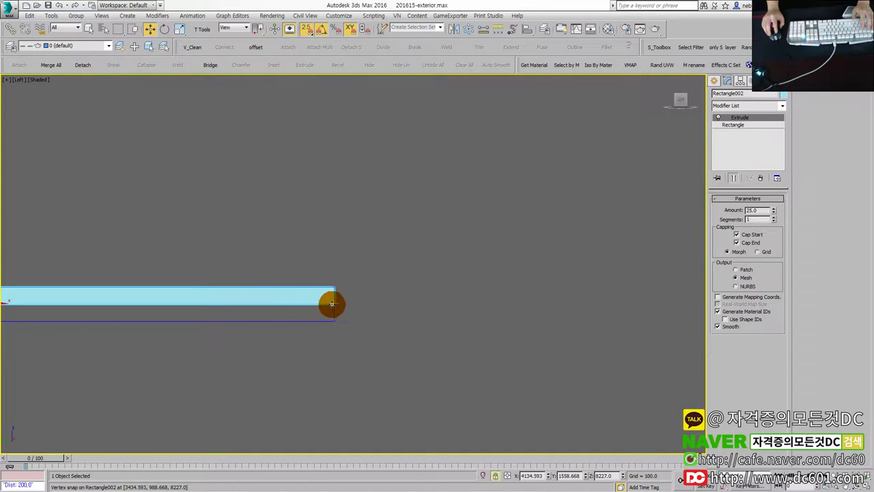
pyautogui.moveTo(330, 304); pyautogui.dragTo(330, 322)
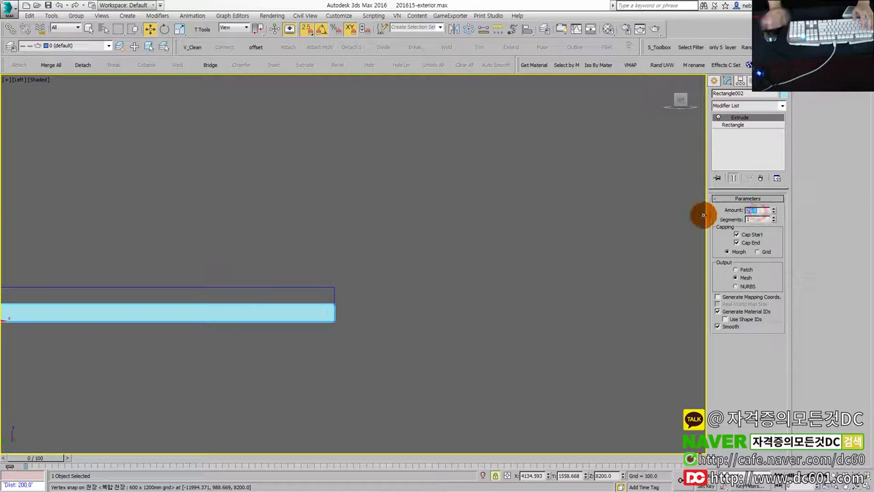
pyautogui.write('50')
pyautogui.press('Return')
# - Snap the 50-thick slab onto the ceiling vertex so it sits at ceiling height
pyautogui.scroll(5, 342, 314)
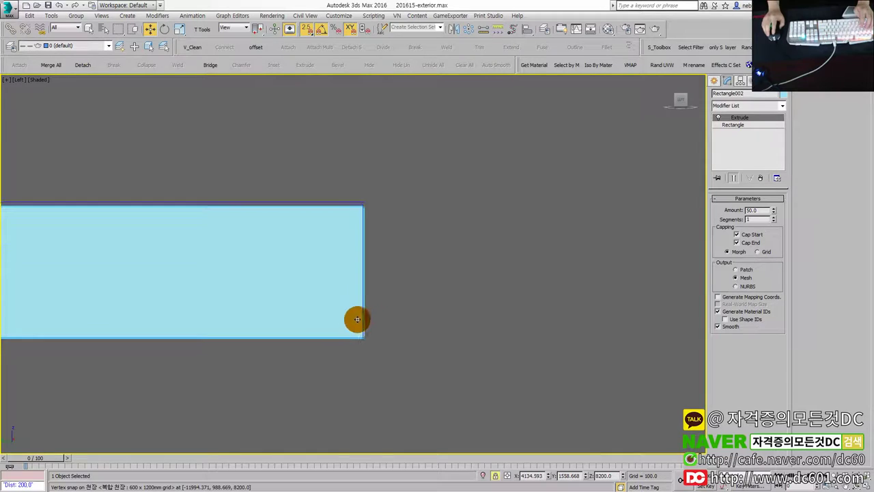
pyautogui.scroll(-5, 378, 319)
pyautogui.scroll(-3, 279, 312)
pyautogui.moveTo(224, 289); pyautogui.dragTo(243, 251)
pyautogui.scroll(3, 359, 270)
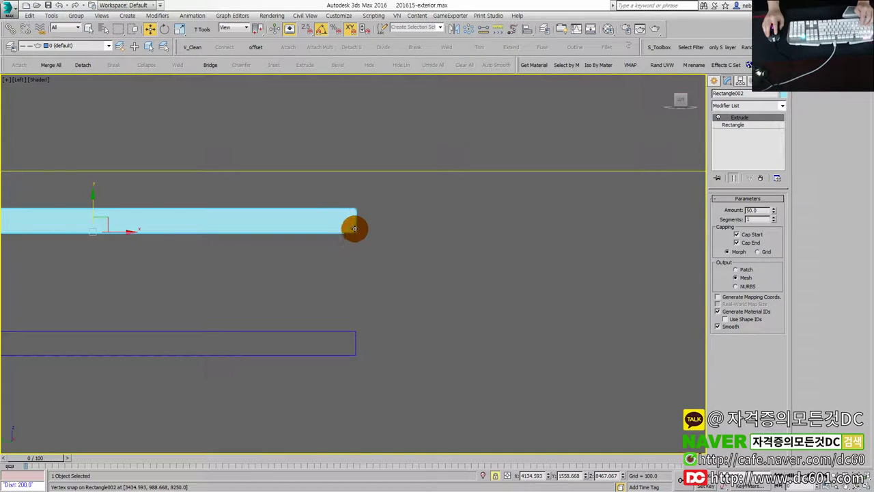
pyautogui.moveTo(360, 228); pyautogui.dragTo(367, 331)
pyautogui.scroll(-1, 366, 331)
pyautogui.scroll(2, 351, 351)
pyautogui.scroll(-4, 341, 335)
pyautogui.hotkey('alt', 'w')
pyautogui.hotkey('alt', 'w')
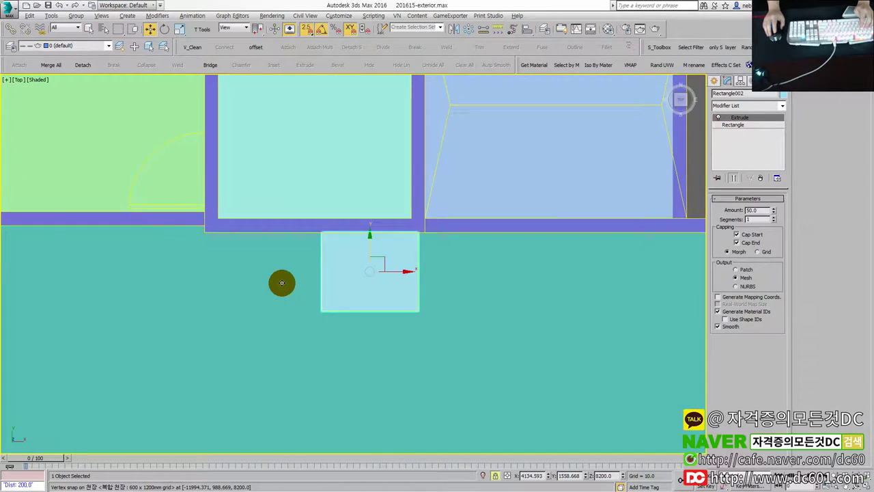
# - Deselect the slab and bring up the Front view full-screen in wireframe, zoomed on the doorway
pyautogui.scroll(3, 375, 250)
pyautogui.scroll(3, 313, 221)
pyautogui.press('F3')
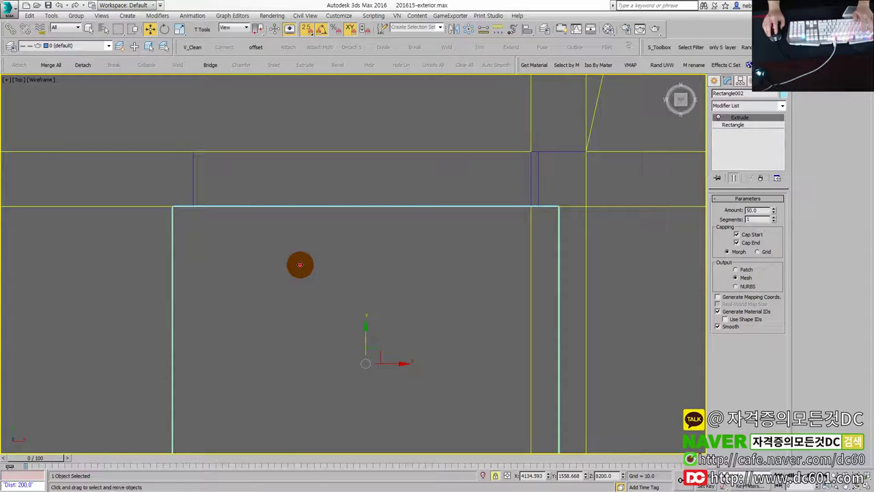
pyautogui.click(281, 272)
pyautogui.scroll(-2, 280, 279)
pyautogui.scroll(-2, 257, 323)
pyautogui.scroll(-2, 257, 324)
pyautogui.moveTo(256, 324); pyautogui.dragTo(442, 313, button='middle')
pyautogui.hotkey('alt', 'w')
pyautogui.scroll(3, 303, 377)
pyautogui.hotkey('alt', 'w')
pyautogui.scroll(3, 389, 180)
pyautogui.press('F3')
pyautogui.scroll(2, 410, 192)
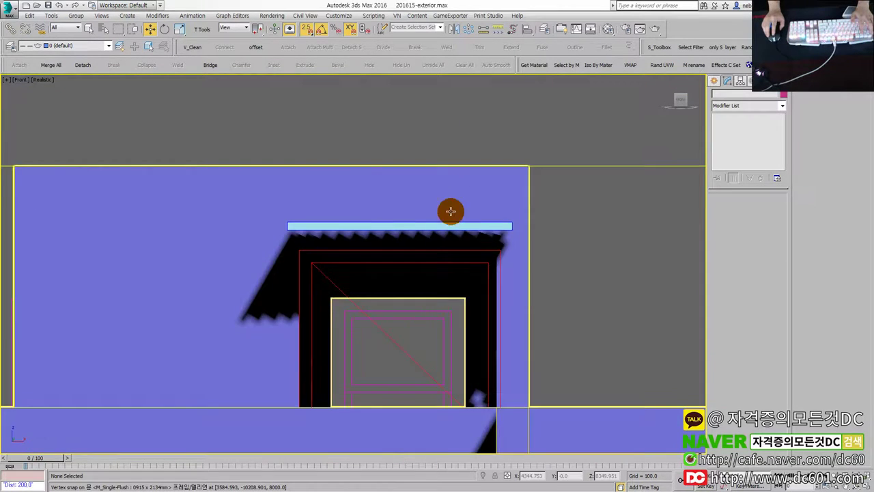
pyautogui.press('F3')
pyautogui.scroll(3, 478, 232)
pyautogui.scroll(2, 543, 230)
pyautogui.scroll(2, 547, 231)
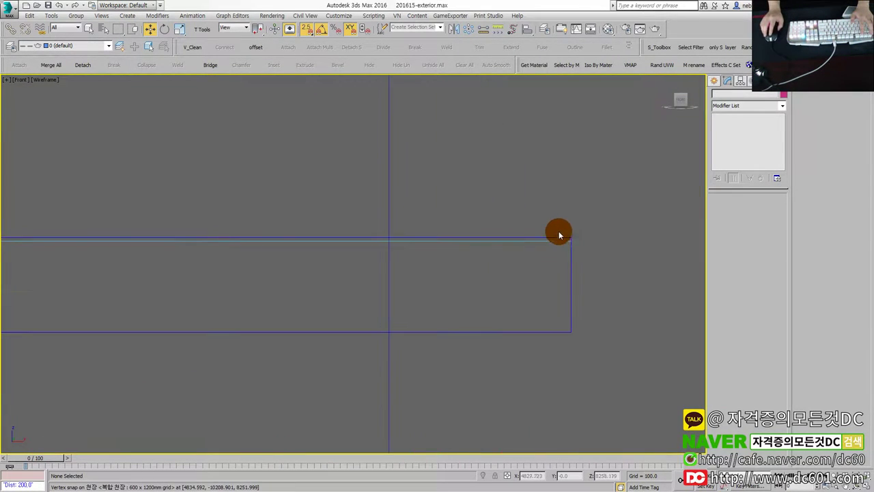
pyautogui.scroll(2, 550, 236)
# - Set Rectangle002's extrusion Amount to 52 and check it in the shaded 3D view
pyautogui.click(545, 250)
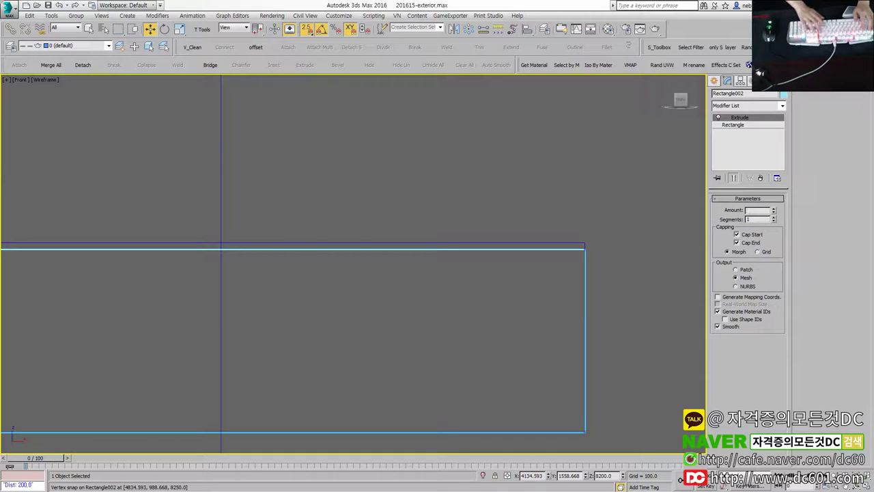
pyautogui.write('50')
pyautogui.press('Return')
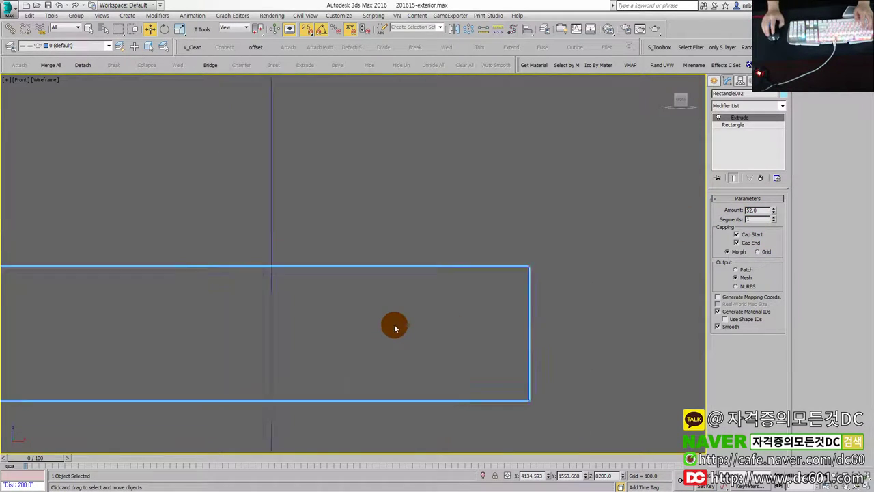
pyautogui.scroll(-3, 394, 324)
pyautogui.scroll(-3, 384, 316)
pyautogui.hotkey('alt', 'w')
pyautogui.hotkey('alt', 'w')
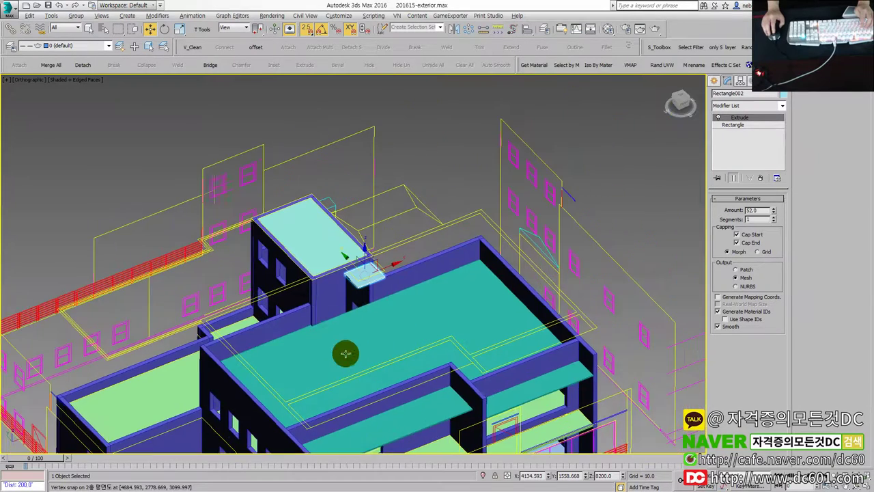
pyautogui.scroll(4, 346, 353)
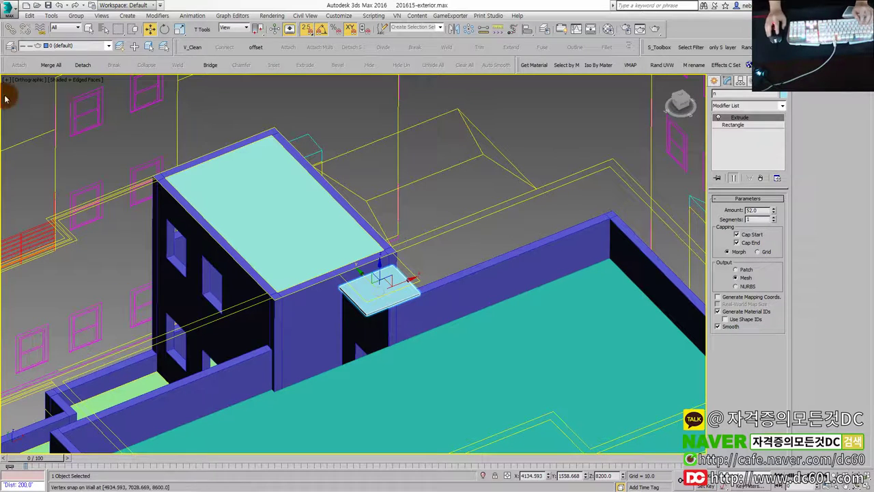
# - Rename the 52-unit doorway slab to canopy
pyautogui.click(713, 86)
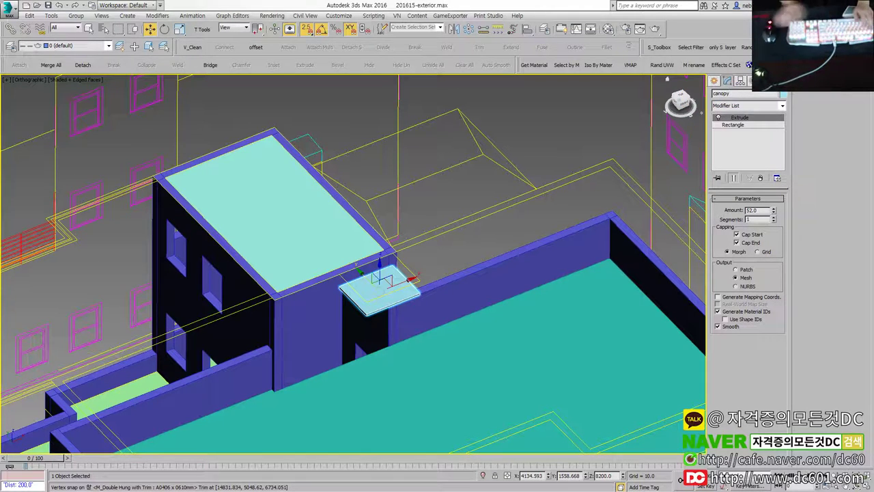
pyautogui.scroll(-2, 523, 136)
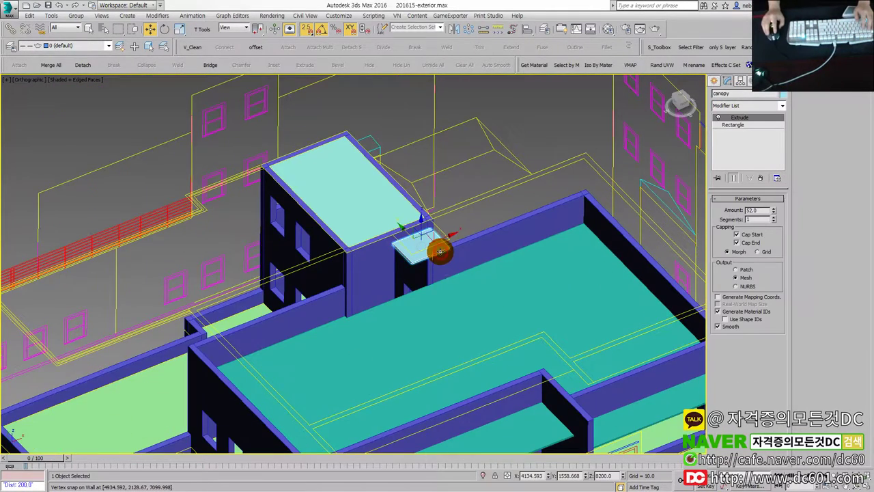
pyautogui.scroll(-3, 440, 252)
pyautogui.moveTo(446, 244)
pyautogui.keyDown('alt'); pyautogui.mouseDown(button='middle')
pyautogui.moveTo(474, 211)
pyautogui.moveTo(437, 242)
pyautogui.moveTo(377, 253)
pyautogui.moveTo(412, 238)
pyautogui.moveTo(329, 246)
pyautogui.moveTo(311, 245)
pyautogui.moveTo(308, 234)
pyautogui.moveTo(357, 238)
pyautogui.mouseUp(button='middle'); pyautogui.keyUp('alt')
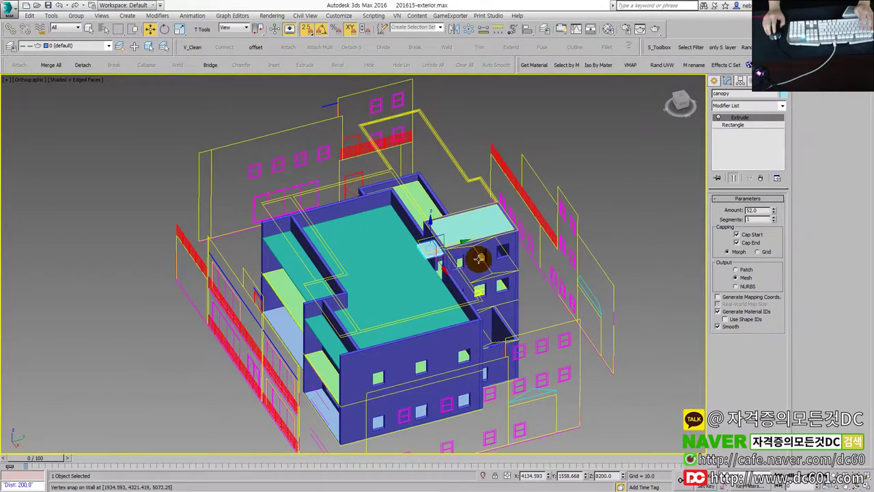
# - Select the large roof slab Line001 and add the tower's rooftop slab to the selection
pyautogui.scroll(1, 504, 255)
pyautogui.scroll(1, 511, 267)
pyautogui.scroll(1, 509, 299)
pyautogui.scroll(-1, 506, 345)
pyautogui.scroll(-1, 492, 344)
pyautogui.scroll(-1, 506, 341)
pyautogui.scroll(1, 505, 331)
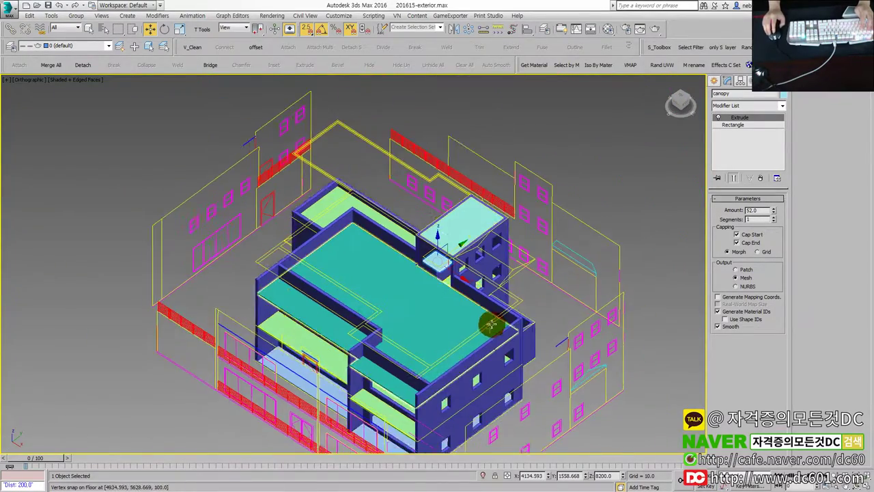
pyautogui.scroll(2, 454, 340)
pyautogui.scroll(1, 415, 357)
pyautogui.click(390, 404)
pyautogui.scroll(-1, 297, 318)
pyautogui.click(302, 227)
pyautogui.scroll(-2, 307, 225)
pyautogui.scroll(2, 400, 209)
pyautogui.keyDown('ctrl'); pyautogui.click(420, 168); pyautogui.keyUp('ctrl')
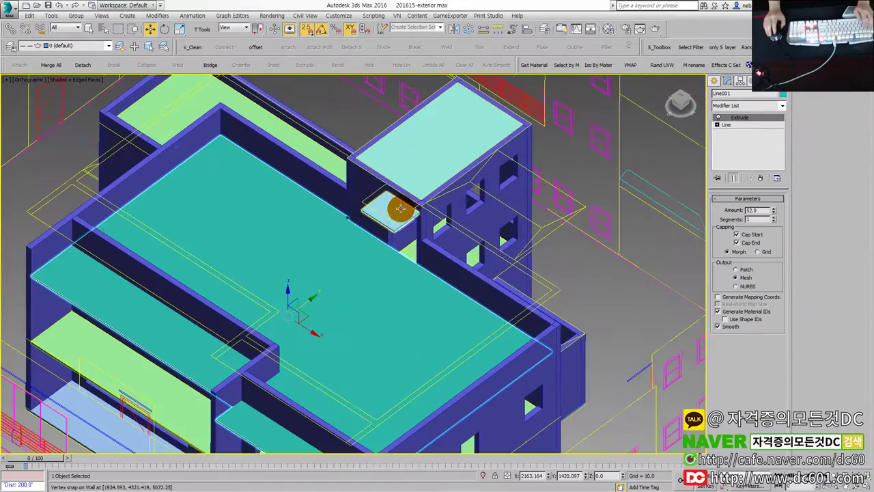
# - Add the small slab to the selection and set the roof slabs' object colour to yellow
pyautogui.keyDown('ctrl'); pyautogui.click(389, 207); pyautogui.keyUp('ctrl')
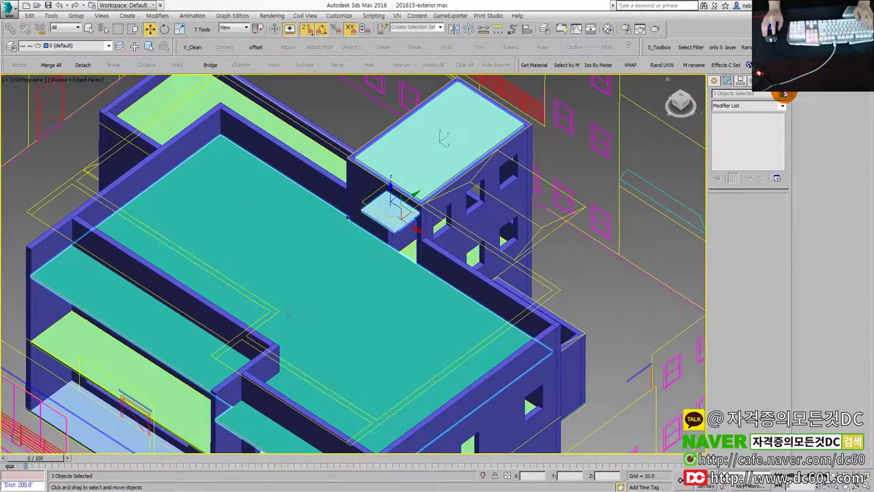
pyautogui.click(784, 94)
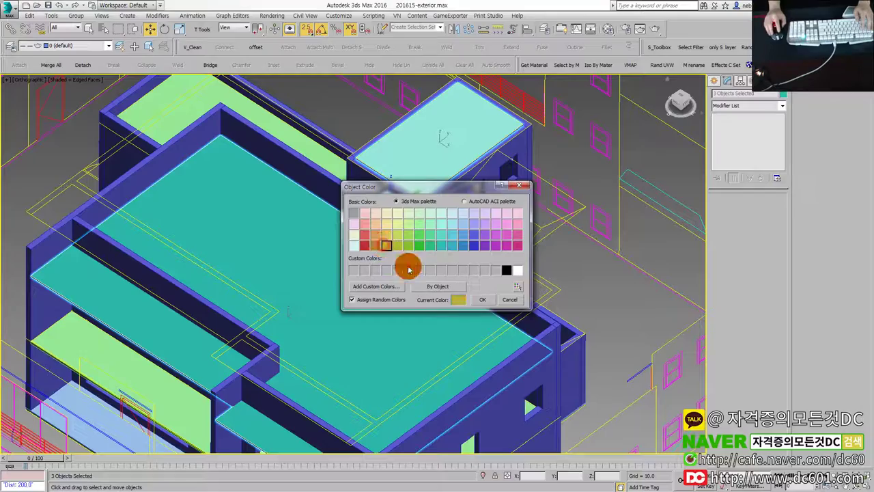
pyautogui.click(480, 304)
pyautogui.click(630, 279)
# - Select both green Floor2 slabs and change their object colour to orange
pyautogui.scroll(-5, 599, 289)
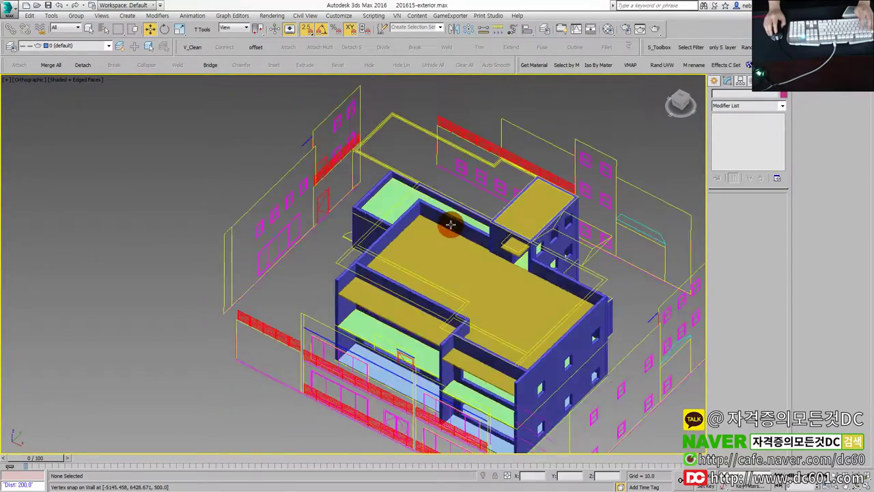
pyautogui.keyDown('alt'); pyautogui.moveTo(453, 222); pyautogui.dragTo(489, 321, button='middle'); pyautogui.keyUp('alt')
pyautogui.scroll(3, 489, 321)
pyautogui.scroll(3, 489, 321)
pyautogui.click(454, 332)
pyautogui.keyDown('alt'); pyautogui.moveTo(426, 362); pyautogui.dragTo(560, 399, button='middle'); pyautogui.keyUp('alt')
pyautogui.scroll(3, 560, 398)
pyautogui.keyDown('ctrl'); pyautogui.click(567, 400); pyautogui.keyUp('ctrl')
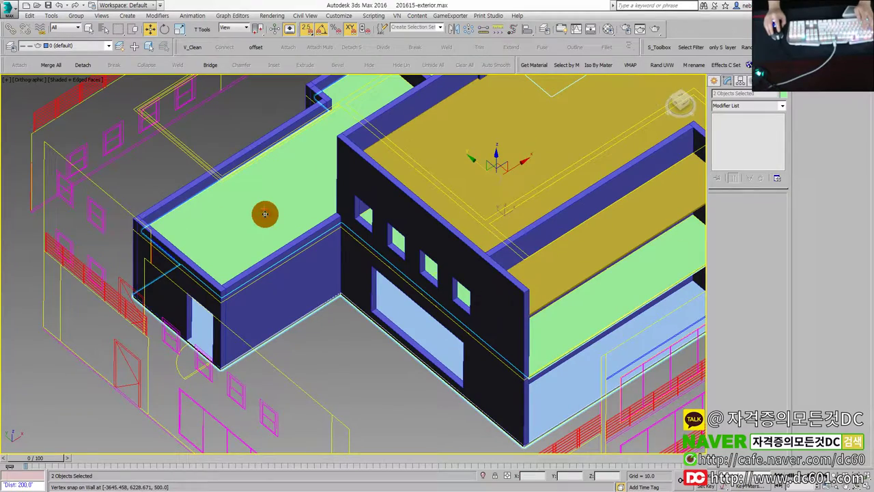
pyautogui.click(784, 95)
pyautogui.click(376, 234)
pyautogui.click(480, 301)
pyautogui.scroll(-3, 401, 361)
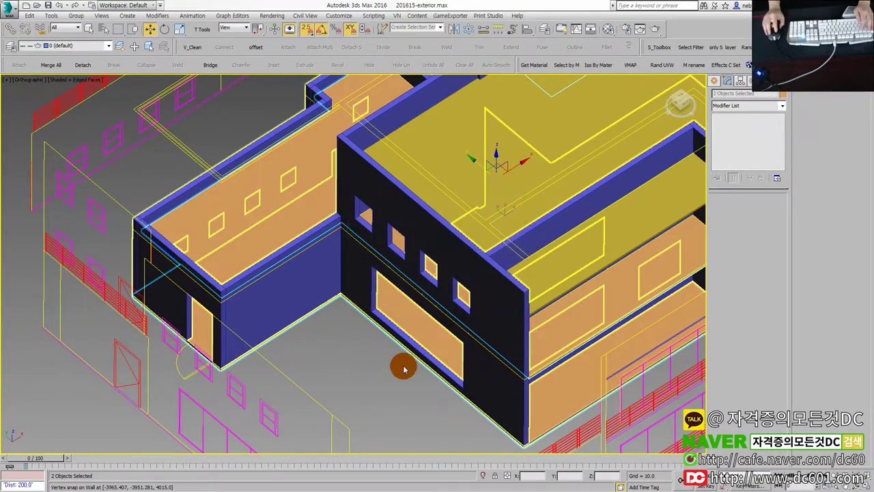
pyautogui.scroll(-3, 381, 377)
pyautogui.moveTo(380, 376)
pyautogui.keyDown('alt'); pyautogui.mouseDown(button='middle')
pyautogui.moveTo(434, 365)
pyautogui.moveTo(367, 356)
pyautogui.moveTo(492, 344)
pyautogui.moveTo(498, 306)
pyautogui.moveTo(462, 322)
pyautogui.moveTo(306, 298)
pyautogui.mouseUp(button='middle'); pyautogui.keyUp('alt')
pyautogui.scroll(3, 297, 286)
pyautogui.scroll(-1, 293, 282)
pyautogui.scroll(2, 292, 282)
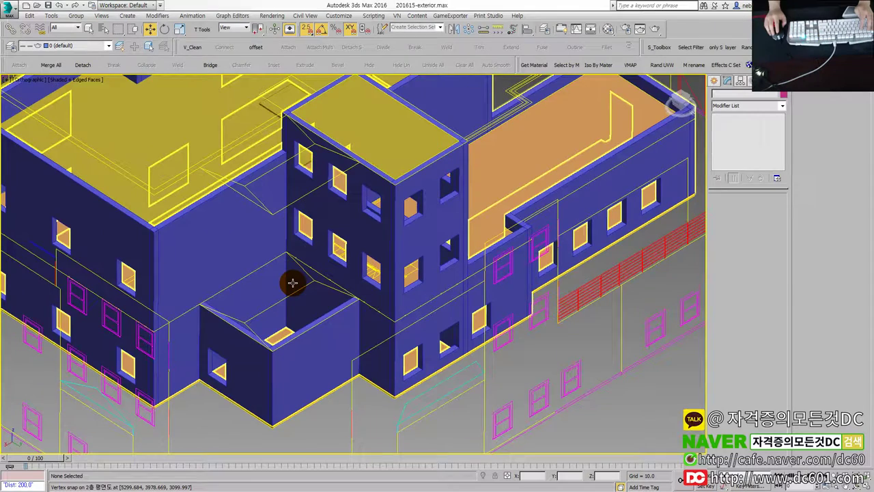
# - Maximize the top plan and pan to the small room beside the stairs
pyautogui.hotkey('alt', 'w')
pyautogui.hotkey('alt', 'w')
pyautogui.scroll(2, 440, 195)
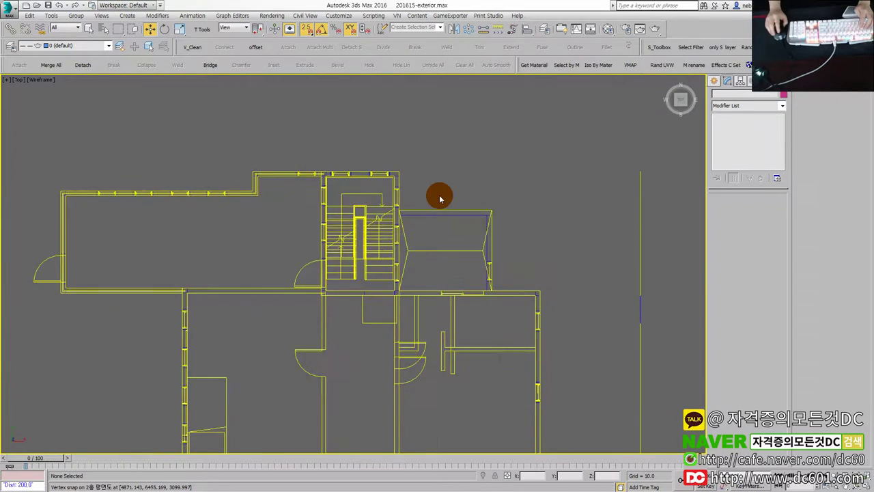
pyautogui.scroll(3, 429, 234)
pyautogui.moveTo(426, 258); pyautogui.dragTo(298, 262, button='middle')
pyautogui.scroll(2, 376, 238)
pyautogui.scroll(-3, 371, 241)
pyautogui.scroll(1, 376, 249)
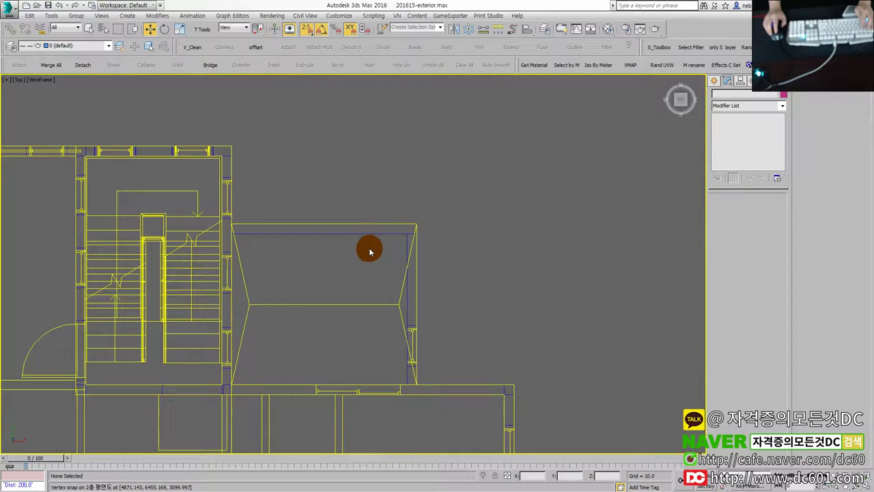
pyautogui.click(226, 268)
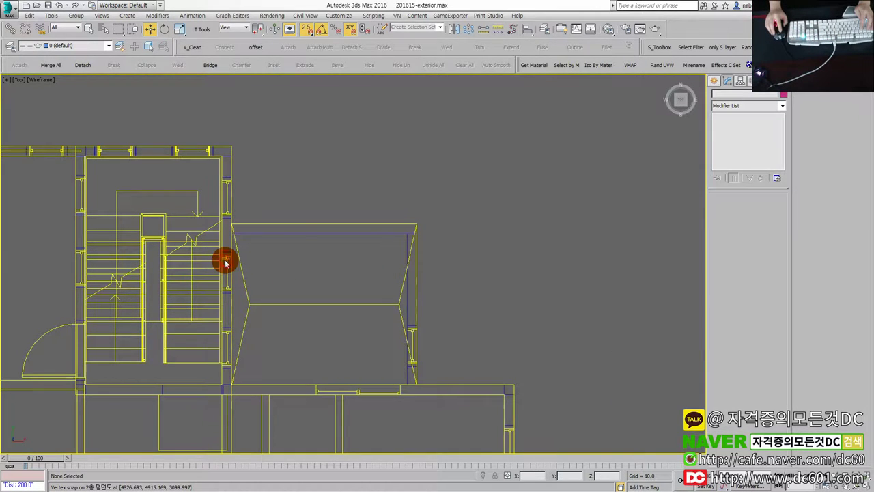
pyautogui.rightClick(227, 263)
pyautogui.click(227, 262)
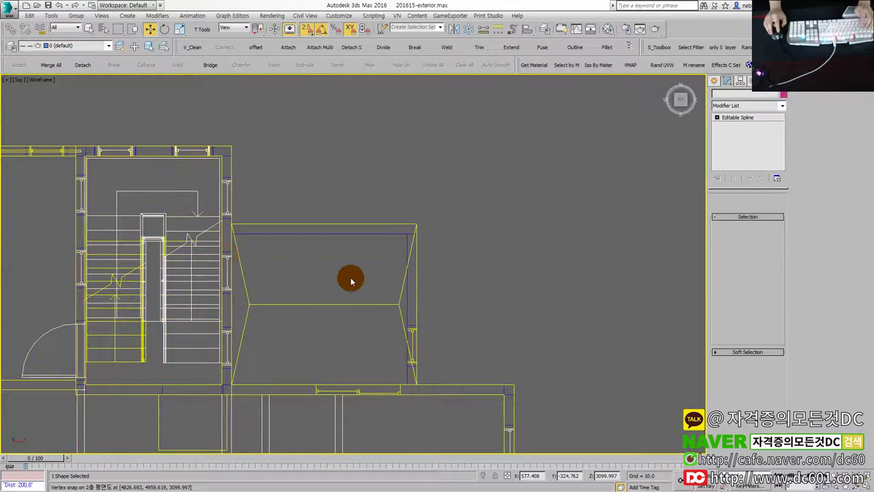
# - Check the small room's wall pieces, then return to the full top plan set to Splines
pyautogui.hotkey('alt', 'w')
pyautogui.hotkey('alt', 'w')
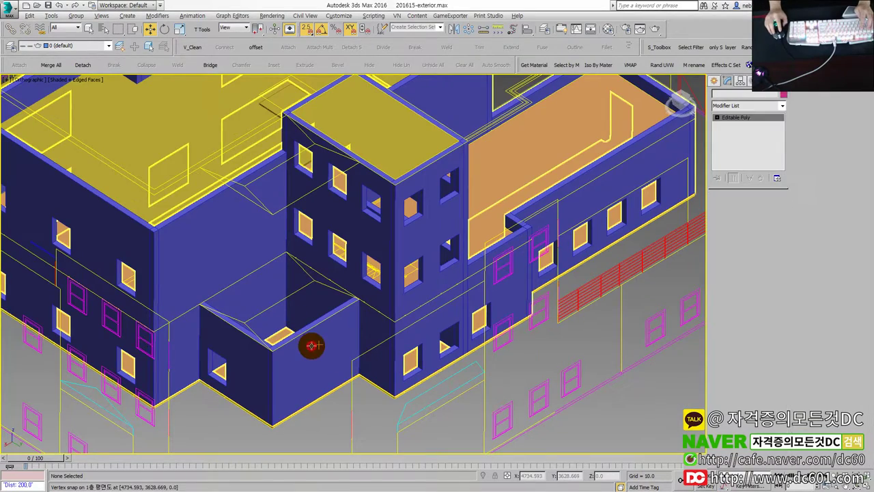
pyautogui.click(286, 301)
pyautogui.keyDown('ctrl'); pyautogui.click(286, 298); pyautogui.keyUp('ctrl')
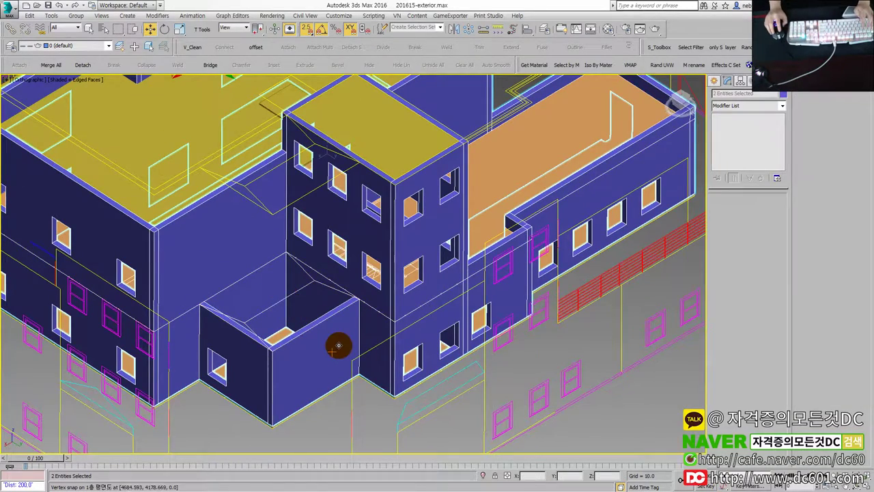
pyautogui.scroll(-5, 338, 347)
pyautogui.click(357, 361)
pyautogui.scroll(5, 357, 360)
pyautogui.hotkey('alt', 'w')
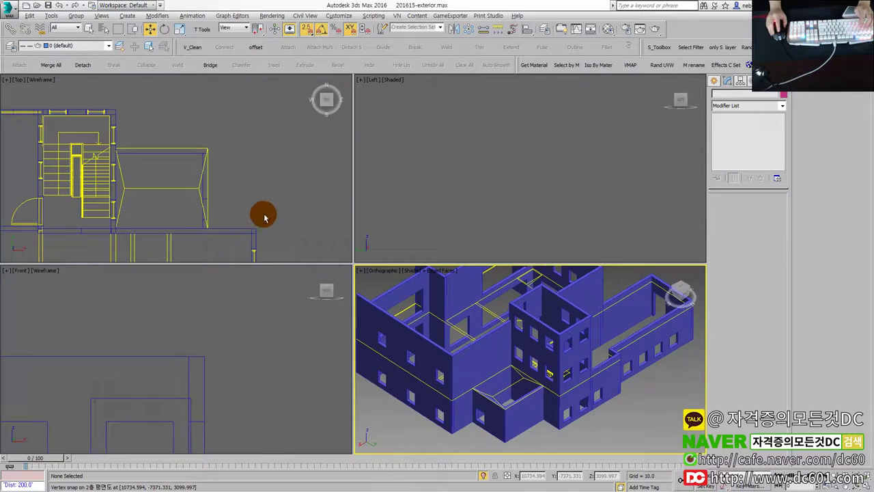
pyautogui.hotkey('alt', 'w')
pyautogui.click(714, 81)
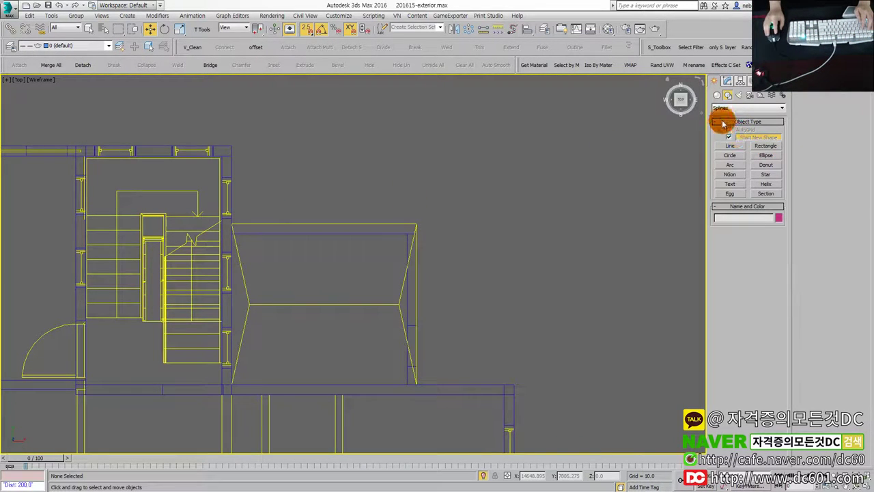
# - Draw a rectangle over the small room beside the stairs and extrude it 25 units
pyautogui.click(765, 148)
pyautogui.moveTo(235, 384); pyautogui.dragTo(416, 221)
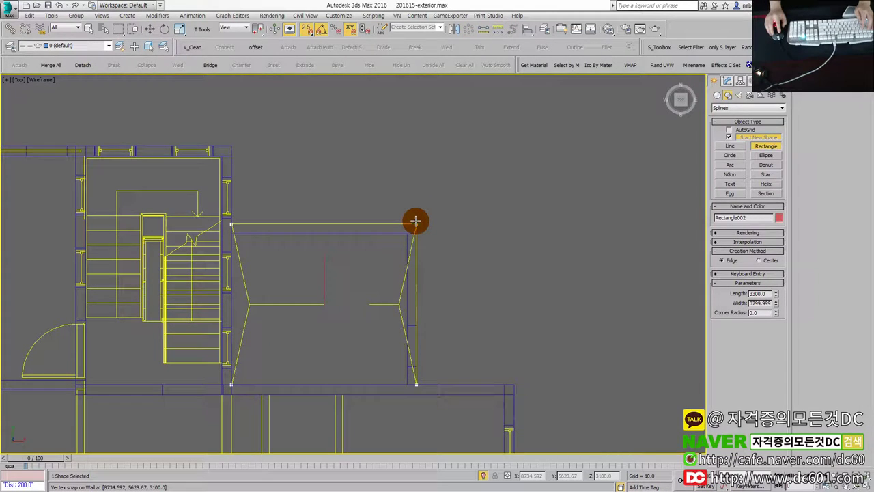
pyautogui.hotkey('alt', 'w')
pyautogui.rightClick(517, 365)
pyautogui.hotkey('alt', 'w')
pyautogui.press('e')
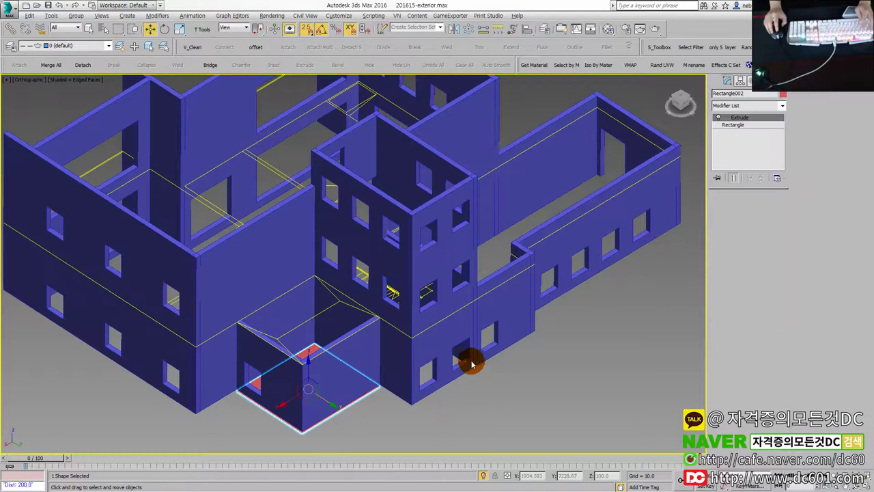
pyautogui.hotkey('alt', 'w')
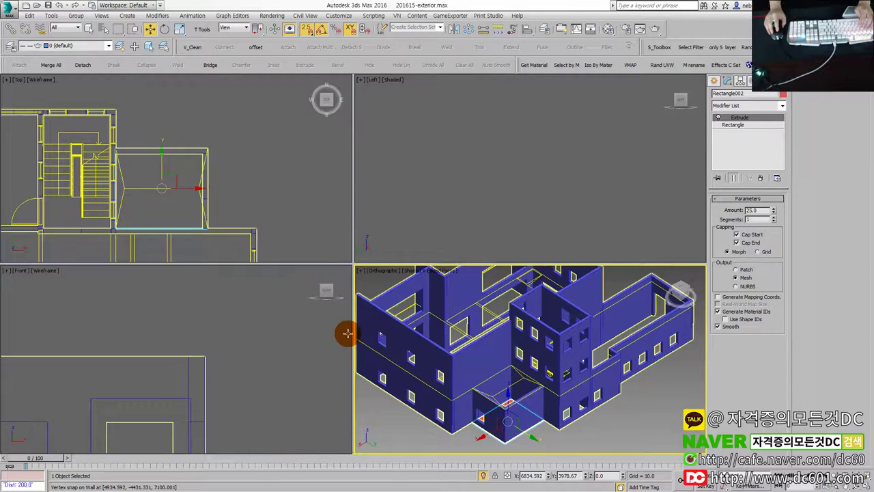
# - Lower the new 25-unit slab beneath the small room in the Front view
pyautogui.rightClick(273, 355)
pyautogui.hotkey('alt', 'w')
pyautogui.scroll(-5, 332, 356)
pyautogui.scroll(2, 369, 335)
pyautogui.scroll(3, 387, 315)
pyautogui.moveTo(420, 317); pyautogui.dragTo(441, 373)
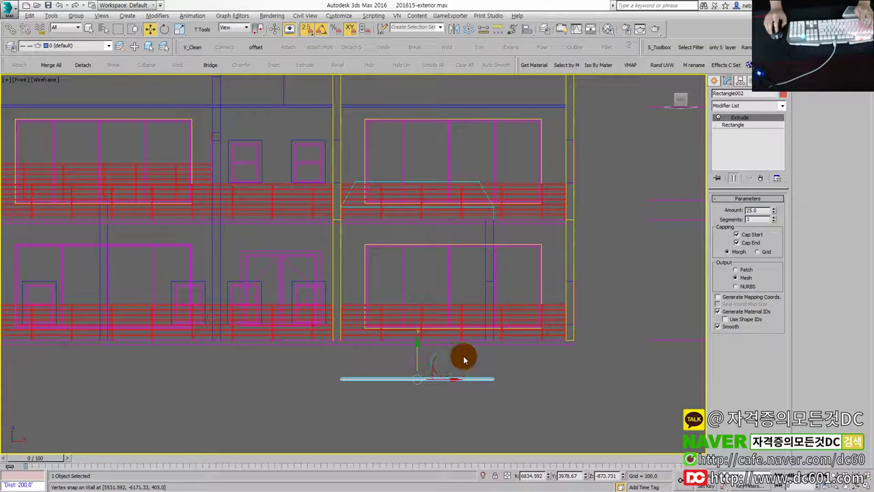
# - Select the elevation and plan reference drawings and the red base slab in the 3D view
pyautogui.click(481, 183)
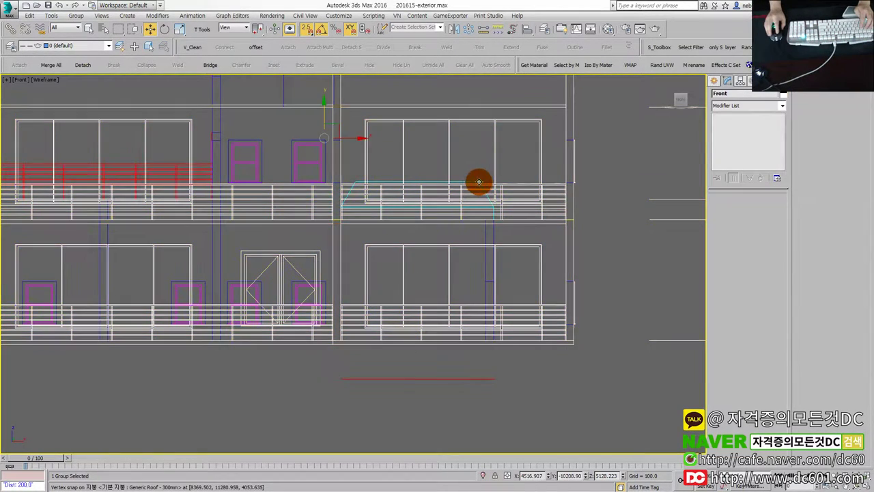
pyautogui.hotkey('alt', 'w')
pyautogui.rightClick(519, 294)
pyautogui.hotkey('alt', 'w')
pyautogui.scroll(-5, 540, 320)
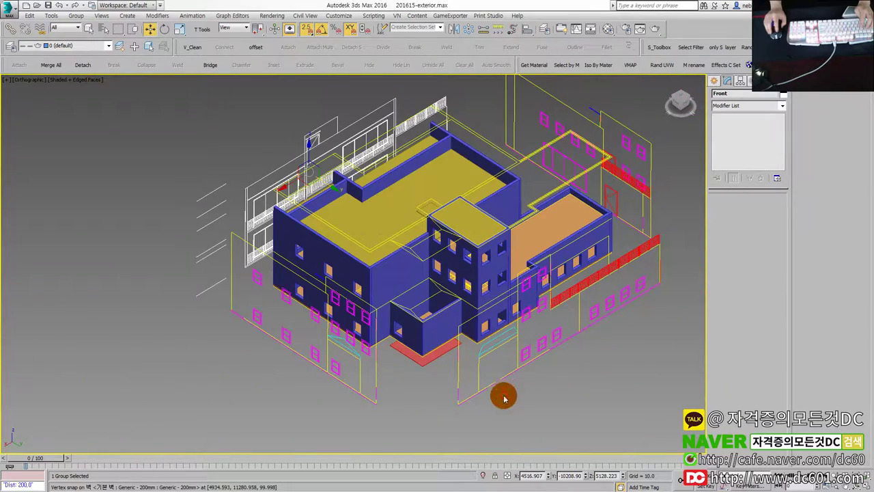
pyautogui.keyDown('alt'); pyautogui.moveTo(503, 397); pyautogui.dragTo(485, 375, button='middle'); pyautogui.keyUp('alt')
pyautogui.scroll(5, 488, 336)
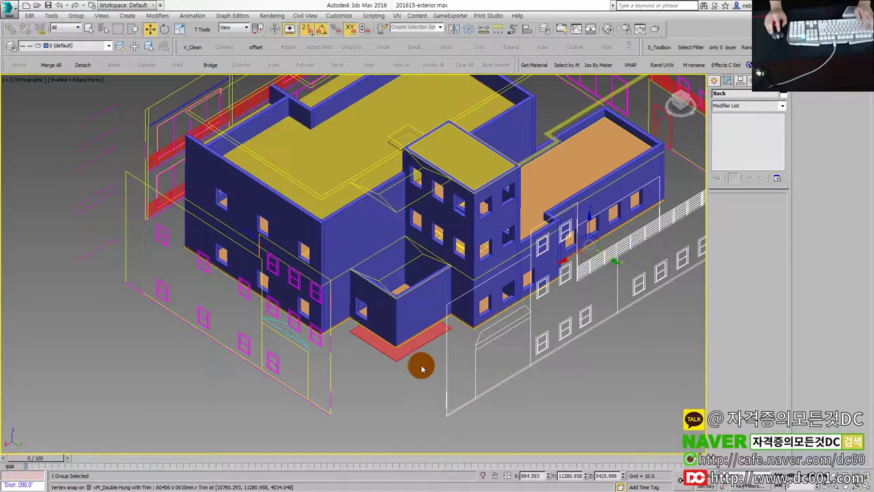
pyautogui.keyDown('ctrl'); pyautogui.click(411, 273); pyautogui.keyUp('ctrl')
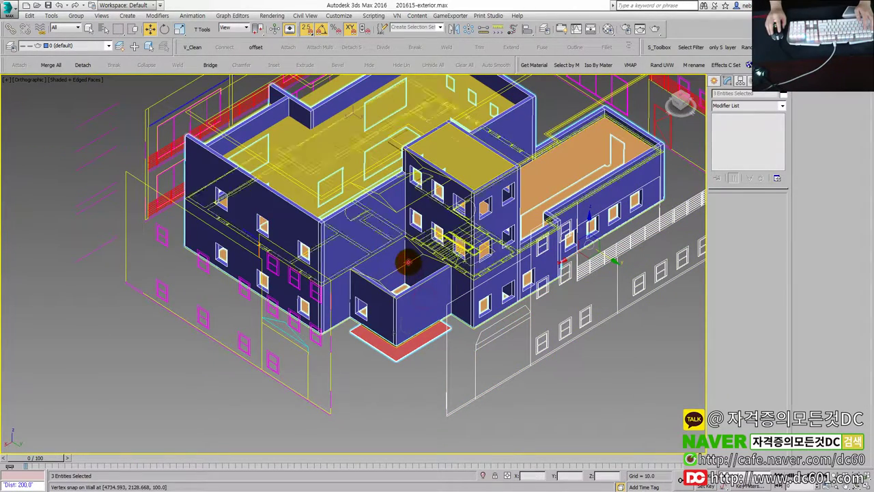
pyautogui.click(398, 350)
pyautogui.keyDown('ctrl'); pyautogui.click(428, 294); pyautogui.keyUp('ctrl')
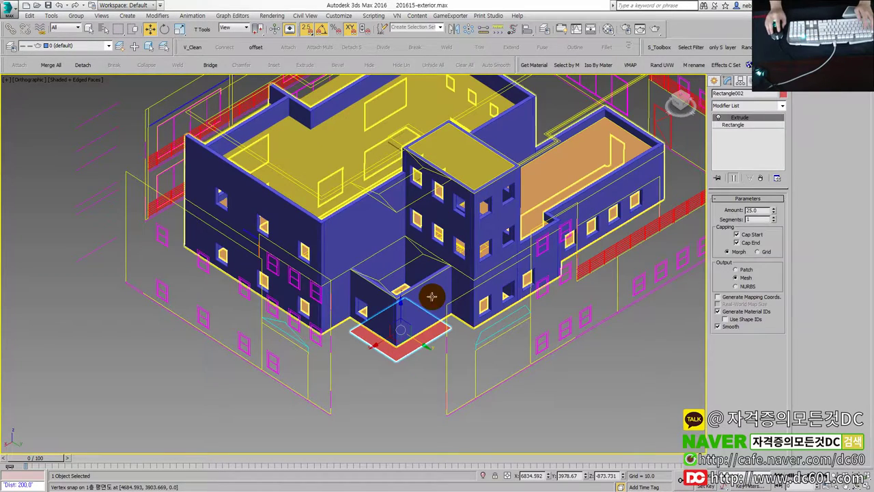
pyautogui.keyDown('ctrl'); pyautogui.click(494, 338); pyautogui.keyUp('ctrl')
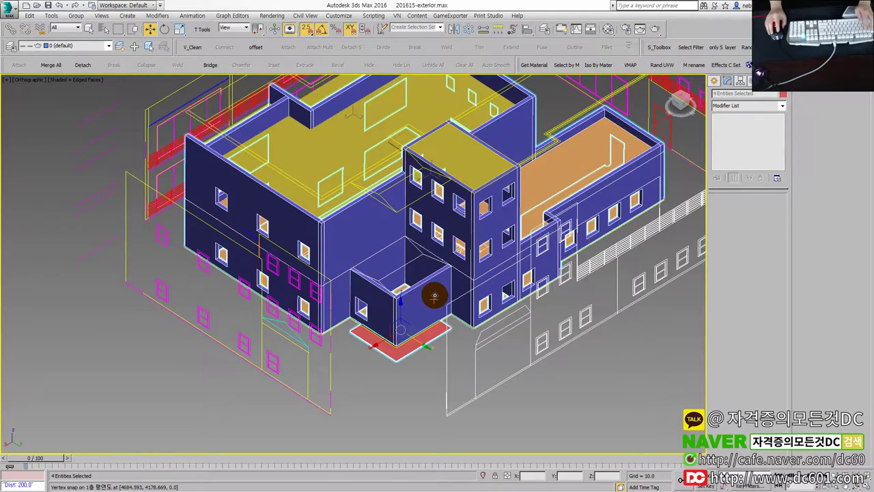
pyautogui.scroll(-4, 434, 296)
pyautogui.click(304, 374)
# - Move the extruded slab up to the yellow floor line and increase its extrude thickness
pyautogui.hotkey('alt', 'w')
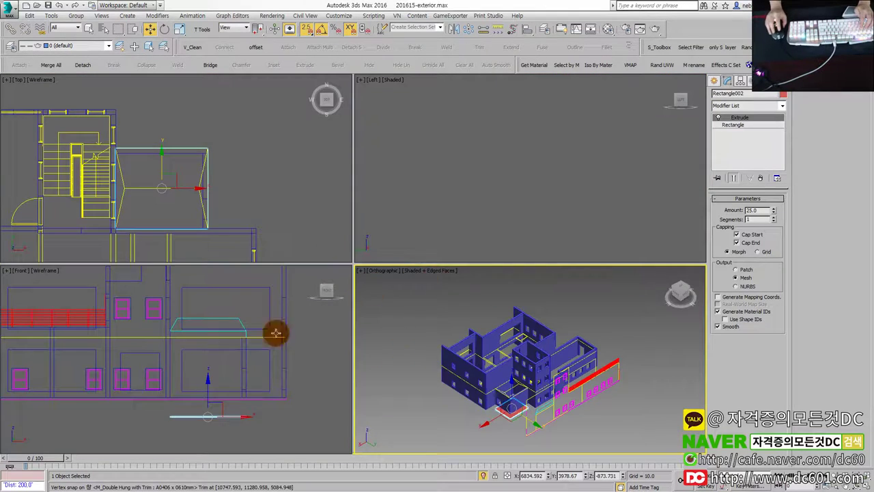
pyautogui.hotkey('alt', 'w')
pyautogui.scroll(1, 312, 358)
pyautogui.scroll(2, 406, 376)
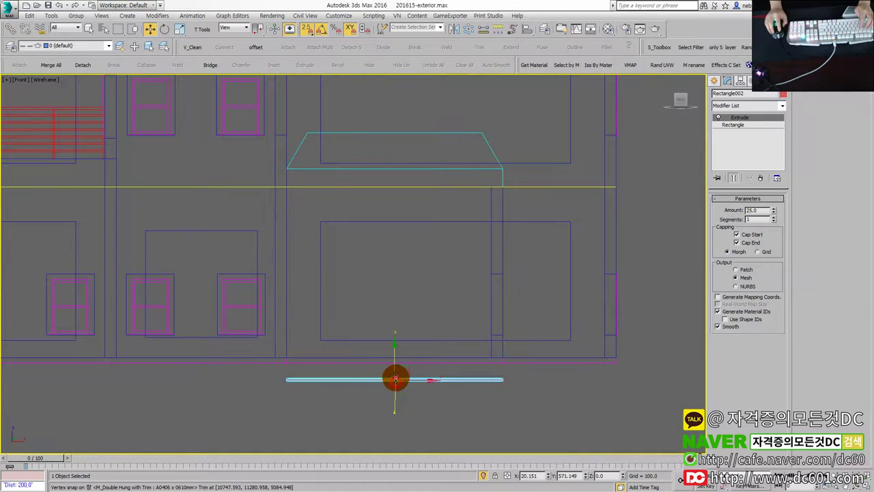
pyautogui.moveTo(396, 382); pyautogui.dragTo(504, 182)
pyautogui.scroll(2, 519, 165)
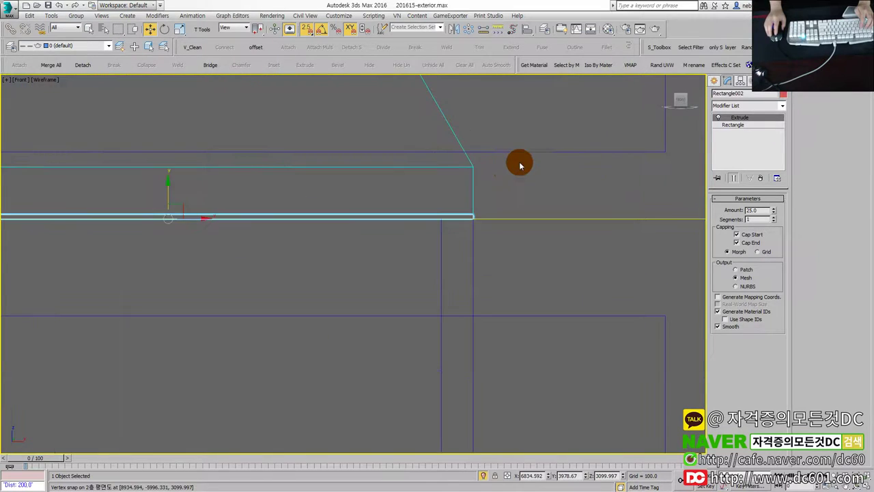
pyautogui.scroll(-2, 519, 165)
pyautogui.moveTo(775, 212); pyautogui.dragTo(775, 127)
pyautogui.moveTo(233, 194); pyautogui.dragTo(332, 293, button='middle')
# - Convert the slab to Editable Poly and raise its four top vertices to the cyan roof outline
pyautogui.click(253, 274)
pyautogui.press('1')
pyautogui.moveTo(107, 278)
pyautogui.mouseDown()
pyautogui.moveTo(377, 307)
pyautogui.moveTo(615, 304)
pyautogui.mouseUp()
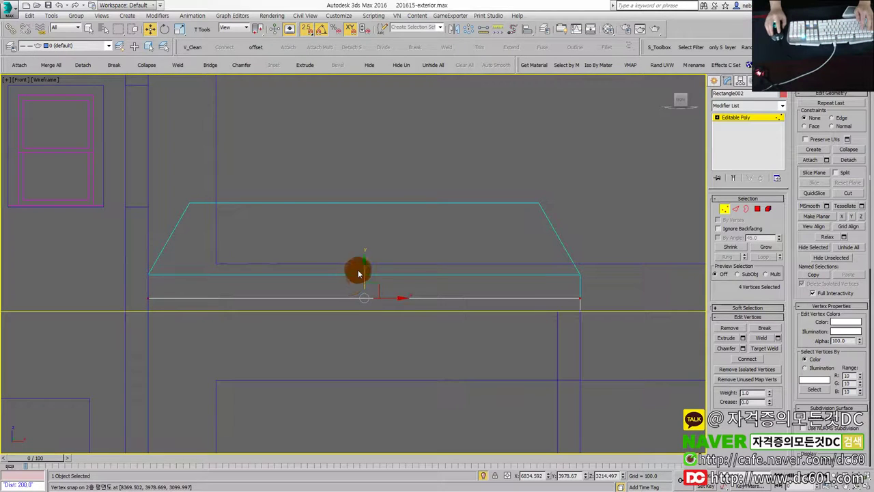
pyautogui.moveTo(363, 267); pyautogui.dragTo(573, 272)
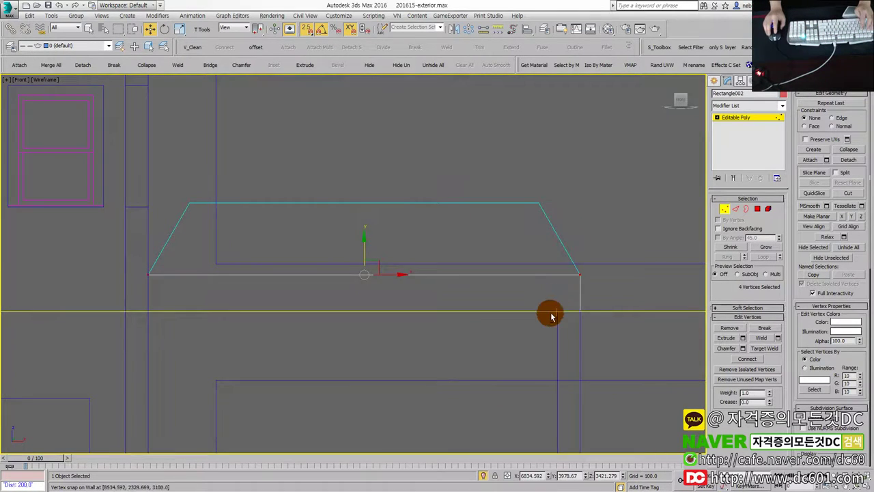
pyautogui.hotkey('alt', 'w')
pyautogui.hotkey('alt', 'w')
pyautogui.scroll(3, 415, 357)
pyautogui.scroll(2, 332, 293)
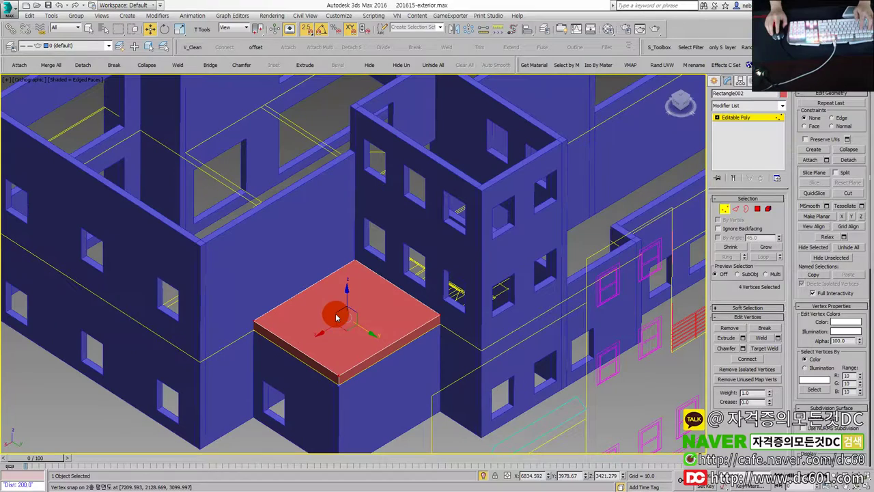
pyautogui.press('4')
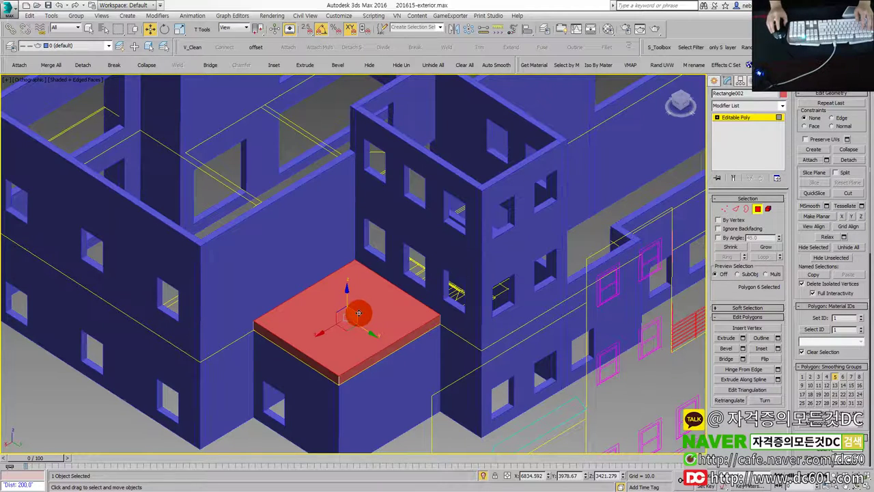
# - Bevel the slab's top face 561.61 high with a -392.2 outline into a sloped cap
pyautogui.click(743, 349)
pyautogui.moveTo(603, 220); pyautogui.dragTo(601, 486)
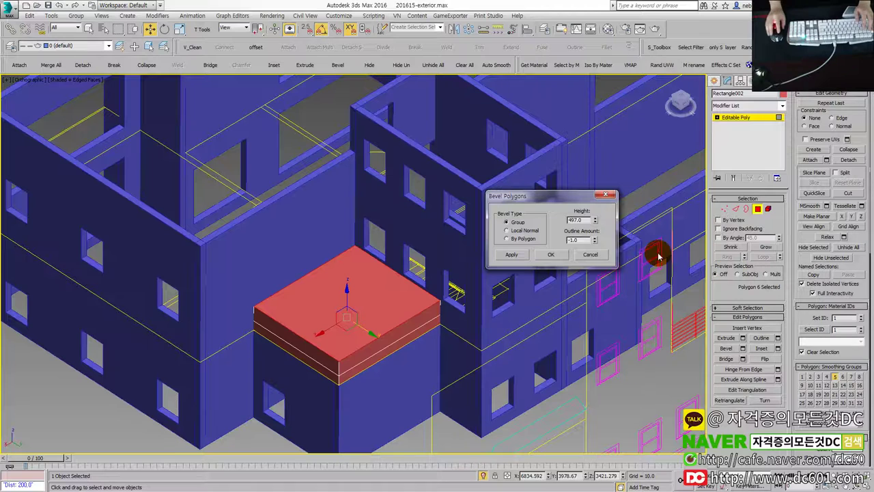
pyautogui.moveTo(595, 223)
pyautogui.mouseDown()
pyautogui.moveTo(605, 244)
pyautogui.moveTo(603, 213)
pyautogui.moveTo(595, 233)
pyautogui.mouseUp()
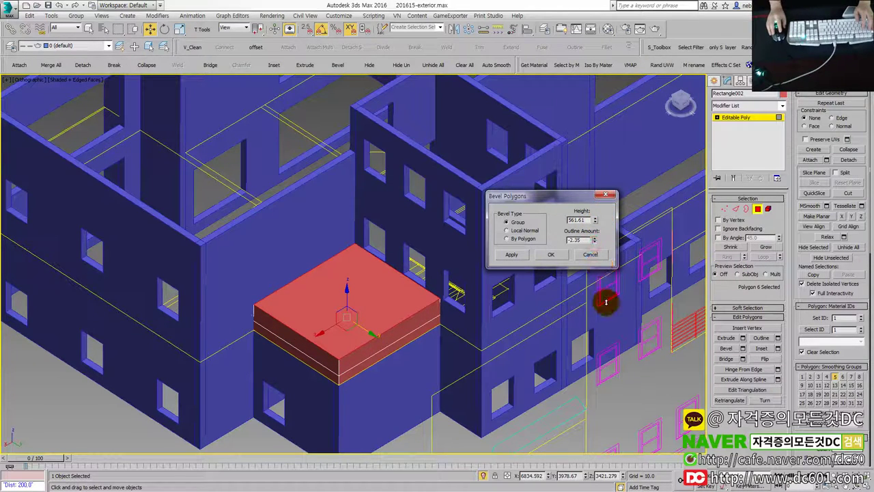
pyautogui.moveTo(614, 338)
pyautogui.mouseDown()
pyautogui.moveTo(693, 150)
pyautogui.moveTo(697, 14)
pyautogui.moveTo(673, 326)
pyautogui.moveTo(653, 139)
pyautogui.moveTo(623, 471)
pyautogui.moveTo(615, 84)
pyautogui.mouseUp()
pyautogui.moveTo(517, 287)
pyautogui.mouseDown(button='middle')
pyautogui.moveTo(394, 283)
pyautogui.moveTo(414, 340)
pyautogui.mouseUp(button='middle')
pyautogui.scroll(2, 381, 280)
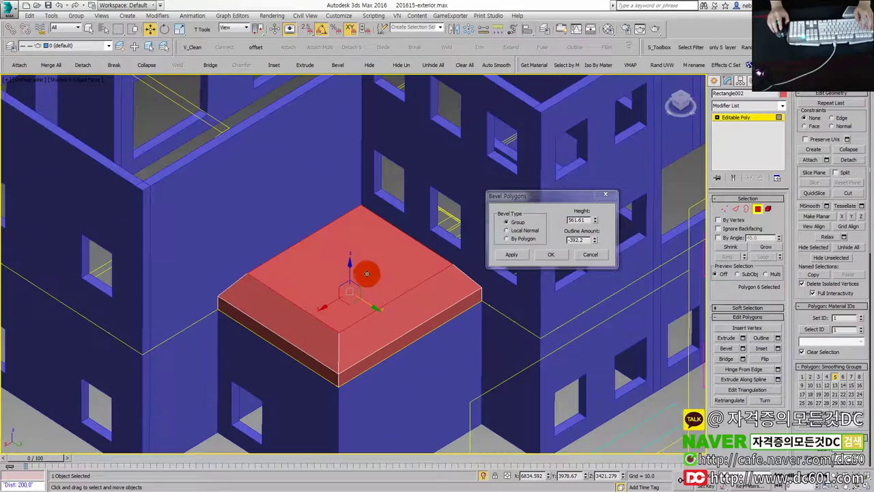
pyautogui.moveTo(405, 267)
pyautogui.keyDown('alt'); pyautogui.mouseDown(button='middle')
pyautogui.moveTo(453, 276)
pyautogui.moveTo(383, 250)
pyautogui.moveTo(439, 247)
pyautogui.mouseUp(button='middle'); pyautogui.keyUp('alt')
pyautogui.click(555, 253)
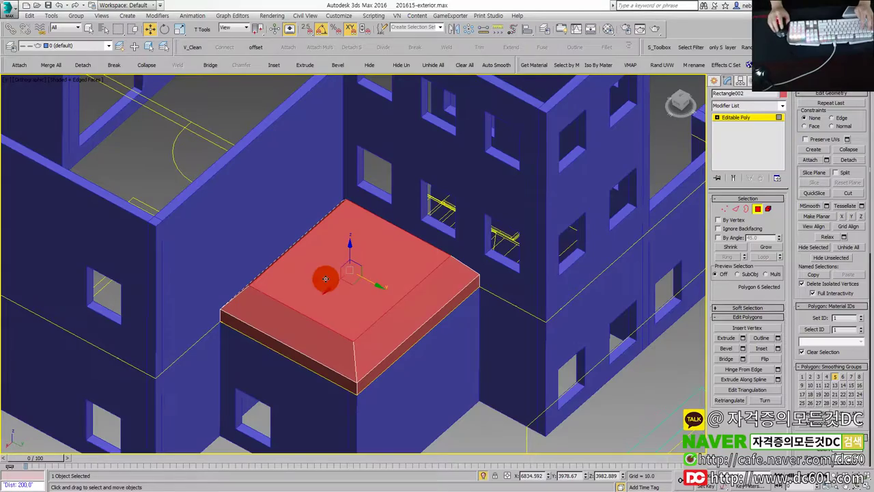
pyautogui.press('F3')
pyautogui.press('F3')
pyautogui.press('1')
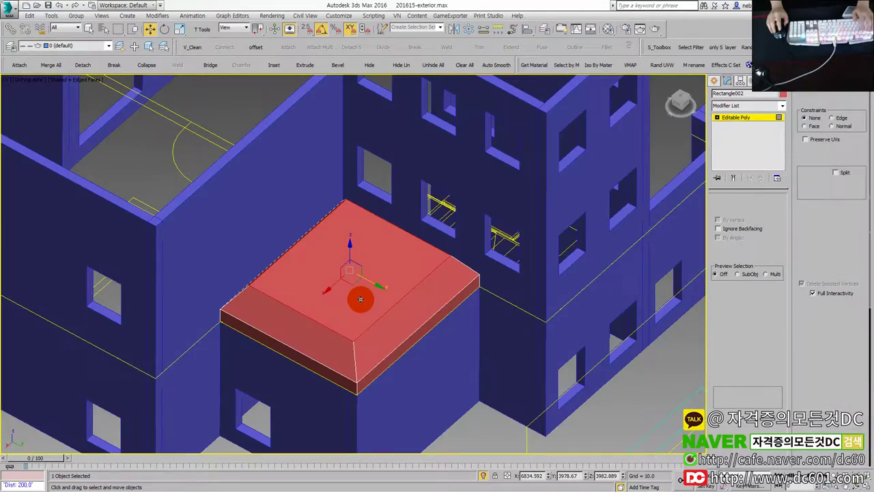
pyautogui.press('F3')
# - Collapse each pair of top vertices into a single peak, forming two ridge points
pyautogui.moveTo(362, 311)
pyautogui.keyDown('alt'); pyautogui.mouseDown(button='middle')
pyautogui.moveTo(370, 289)
pyautogui.moveTo(282, 217)
pyautogui.mouseUp(button='middle'); pyautogui.keyUp('alt')
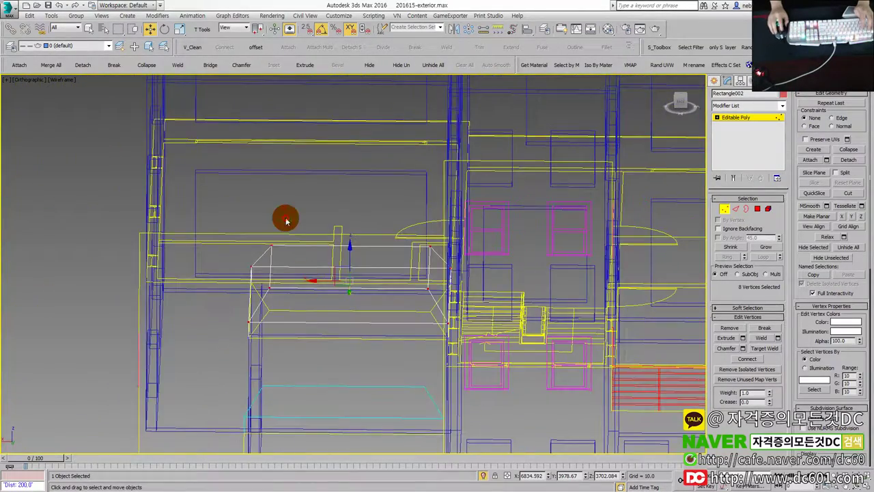
pyautogui.scroll(3, 277, 222)
pyautogui.moveTo(260, 224); pyautogui.dragTo(286, 254)
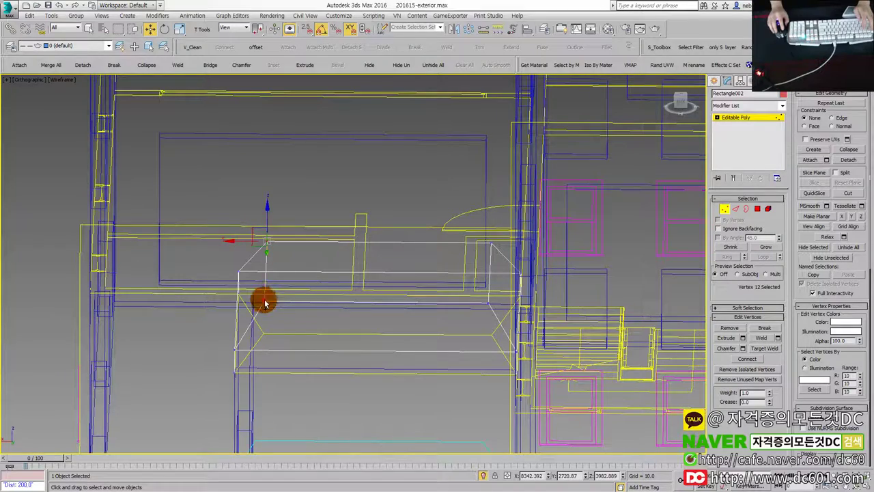
pyautogui.keyDown('alt'); pyautogui.moveTo(332, 303); pyautogui.dragTo(361, 312, button='middle'); pyautogui.keyUp('alt')
pyautogui.press('F3')
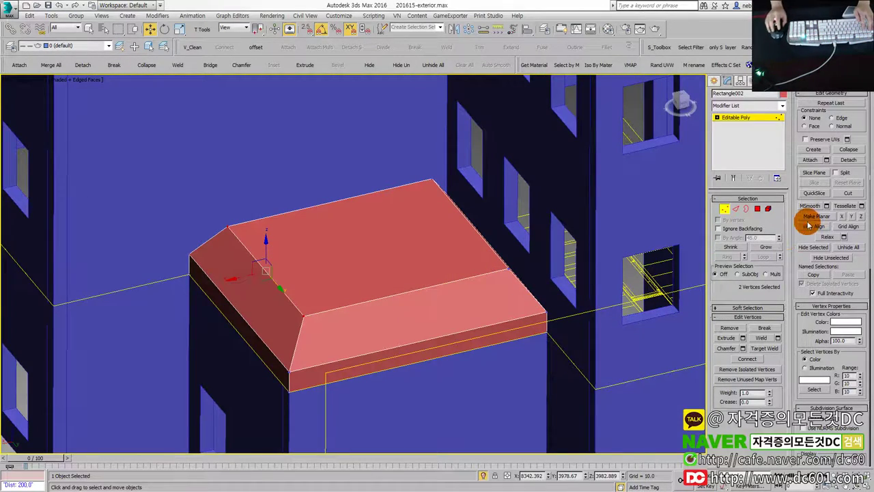
pyautogui.click(852, 154)
pyautogui.moveTo(503, 211)
pyautogui.keyDown('alt'); pyautogui.mouseDown(button='middle')
pyautogui.moveTo(468, 202)
pyautogui.moveTo(482, 236)
pyautogui.mouseUp(button='middle'); pyautogui.keyUp('alt')
pyautogui.click(483, 282)
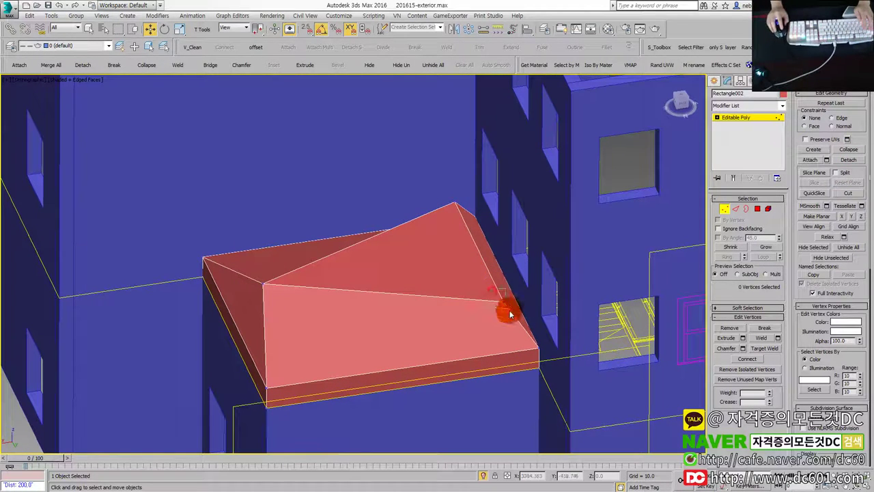
pyautogui.click(852, 152)
pyautogui.moveTo(416, 187)
pyautogui.keyDown('alt'); pyautogui.mouseDown(button='middle')
pyautogui.moveTo(380, 221)
pyautogui.moveTo(456, 190)
pyautogui.mouseUp(button='middle'); pyautogui.keyUp('alt')
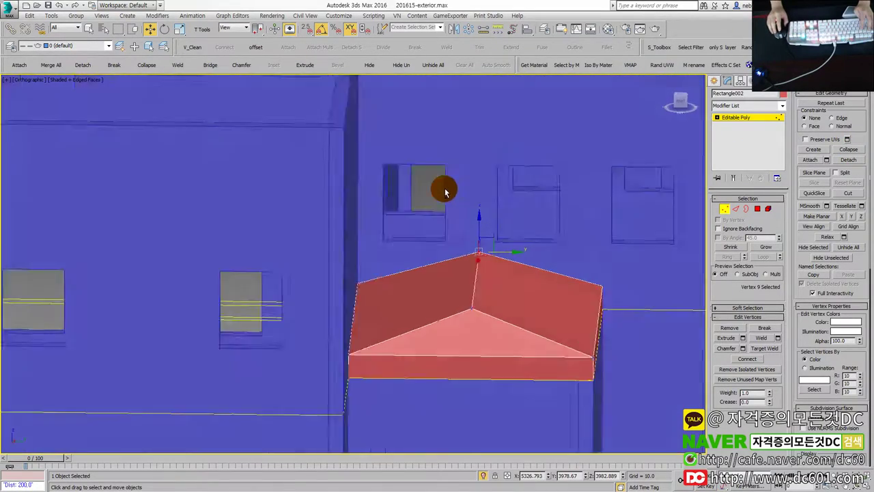
pyautogui.scroll(-3, 454, 190)
# - Position and level the two ridge vertices in the Top and Front views
pyautogui.hotkey('alt', 'w')
pyautogui.rightClick(273, 233)
pyautogui.hotkey('alt', 'w')
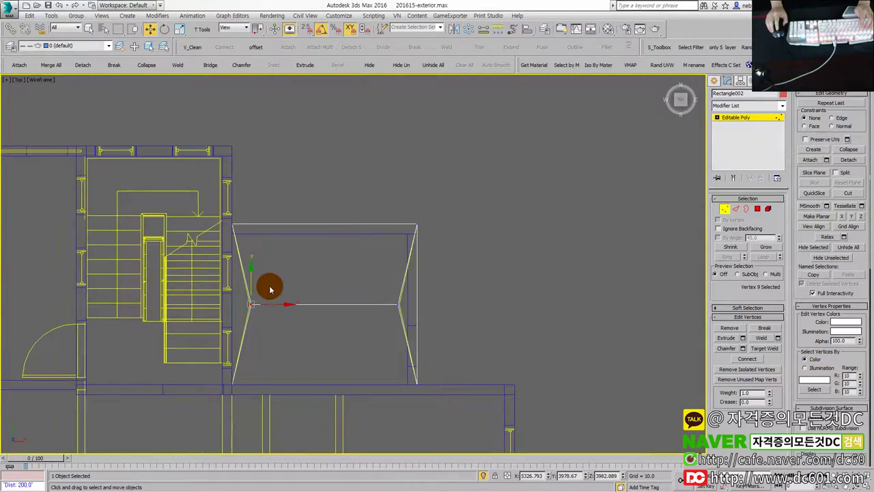
pyautogui.scroll(3, 289, 286)
pyautogui.moveTo(231, 323)
pyautogui.mouseDown()
pyautogui.moveTo(560, 358)
pyautogui.moveTo(546, 322)
pyautogui.moveTo(526, 324)
pyautogui.mouseUp()
pyautogui.scroll(3, 539, 321)
pyautogui.hotkey('alt', 'w')
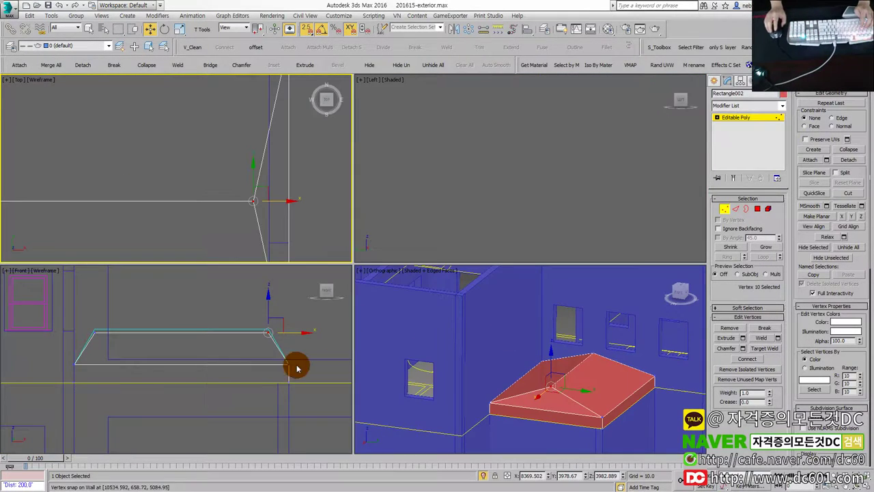
pyautogui.hotkey('alt', 'w')
pyautogui.moveTo(176, 181); pyautogui.dragTo(553, 232)
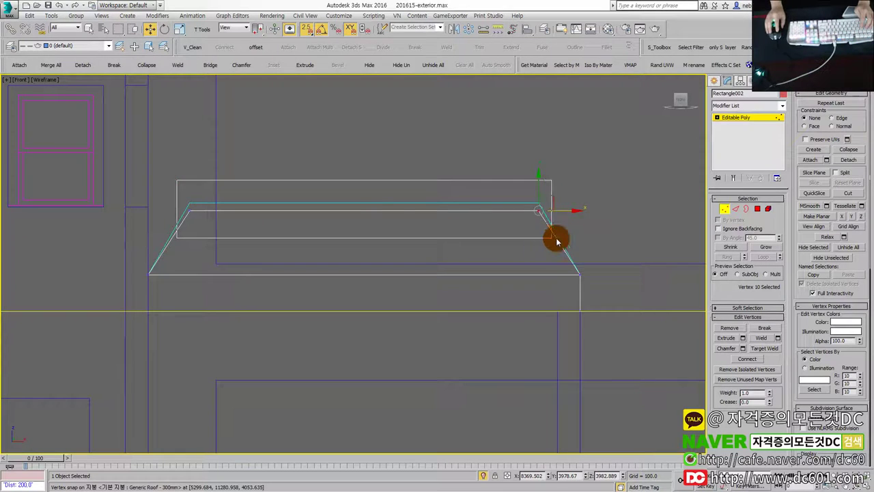
pyautogui.moveTo(197, 199); pyautogui.dragTo(192, 196)
pyautogui.moveTo(526, 195)
pyautogui.mouseDown()
pyautogui.moveTo(554, 225)
pyautogui.moveTo(547, 201)
pyautogui.mouseUp()
# - Seat the roof on the wall by snapping its corner vertex onto the wall corner
pyautogui.press('1')
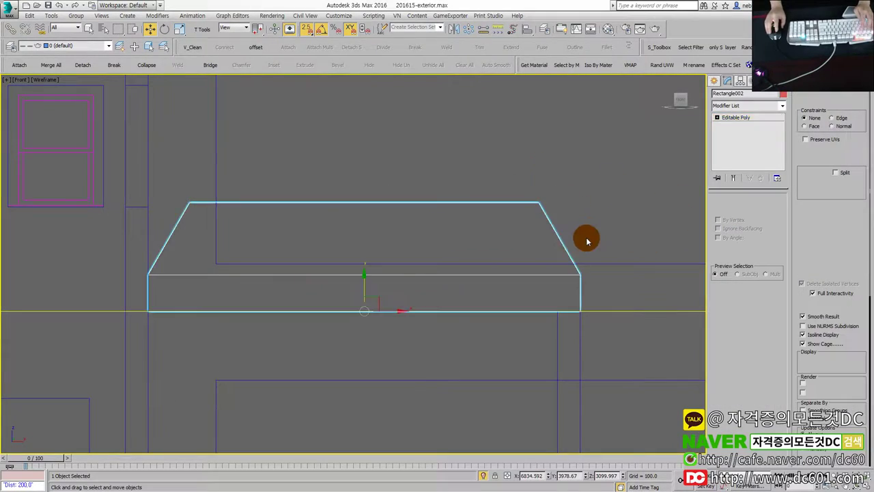
pyautogui.hotkey('alt', 'w')
pyautogui.hotkey('alt', 'w')
pyautogui.keyDown('alt'); pyautogui.moveTo(478, 341); pyautogui.dragTo(465, 332, button='middle'); pyautogui.keyUp('alt')
pyautogui.scroll(2, 455, 341)
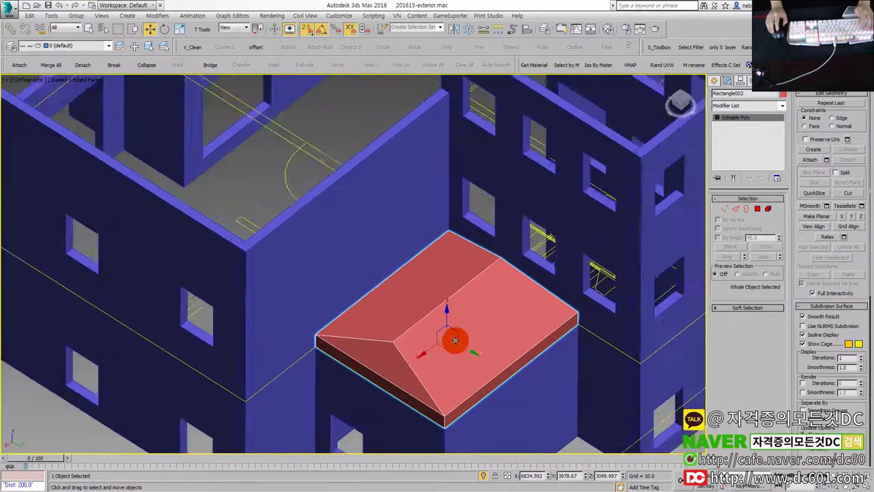
pyautogui.scroll(-4, 455, 340)
pyautogui.scroll(3, 456, 334)
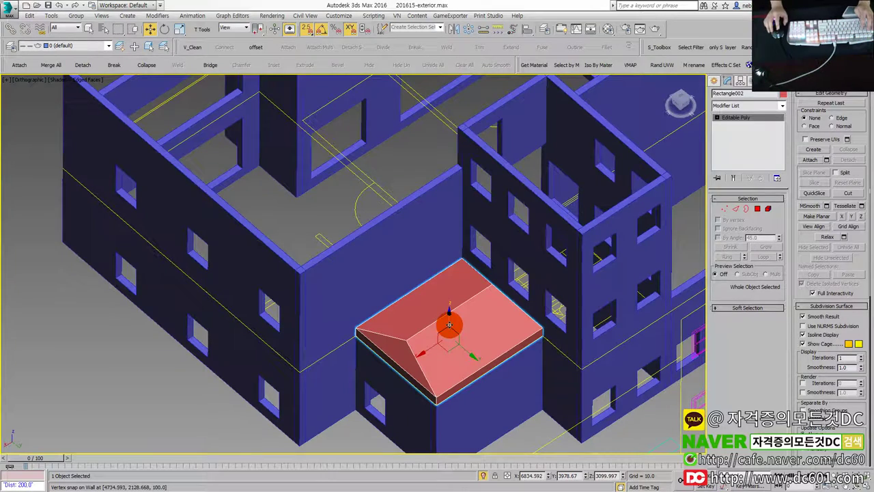
pyautogui.moveTo(373, 328); pyautogui.dragTo(417, 368)
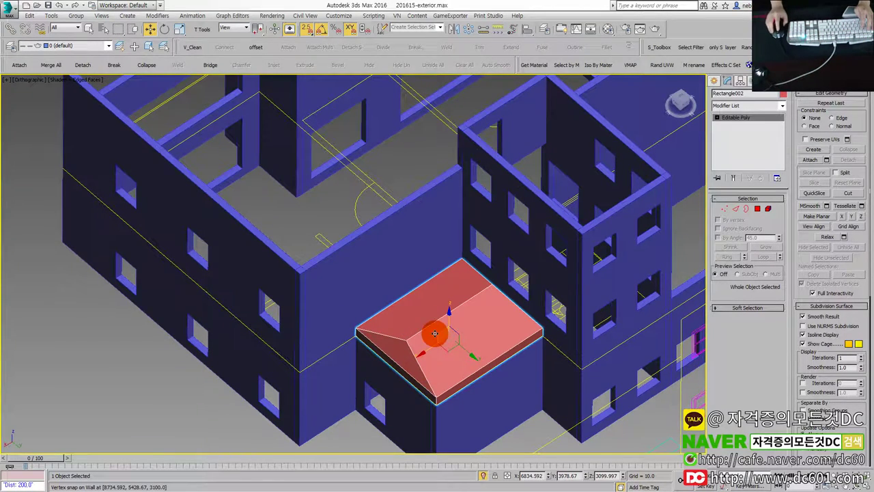
pyautogui.moveTo(434, 333); pyautogui.dragTo(455, 314)
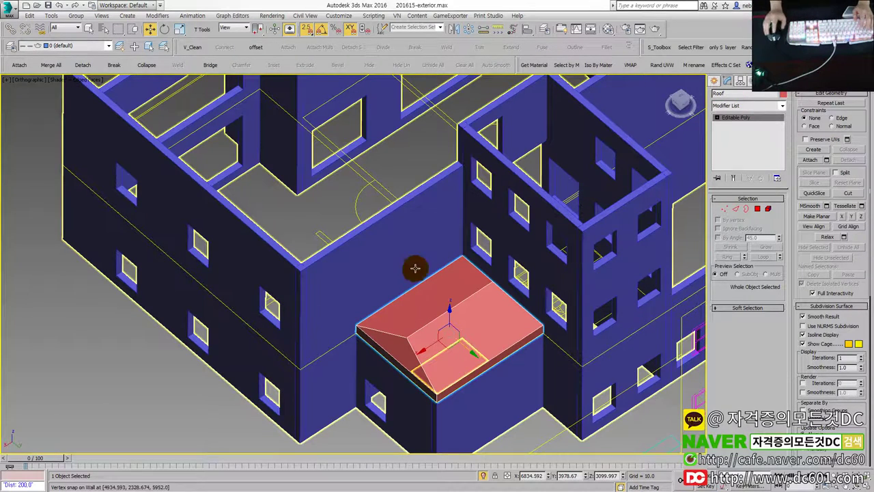
pyautogui.scroll(-5, 408, 290)
# - Hide the right-side window wall and rear railing reference drawings
pyautogui.click(327, 326)
pyautogui.hotkey('alt', 'q')
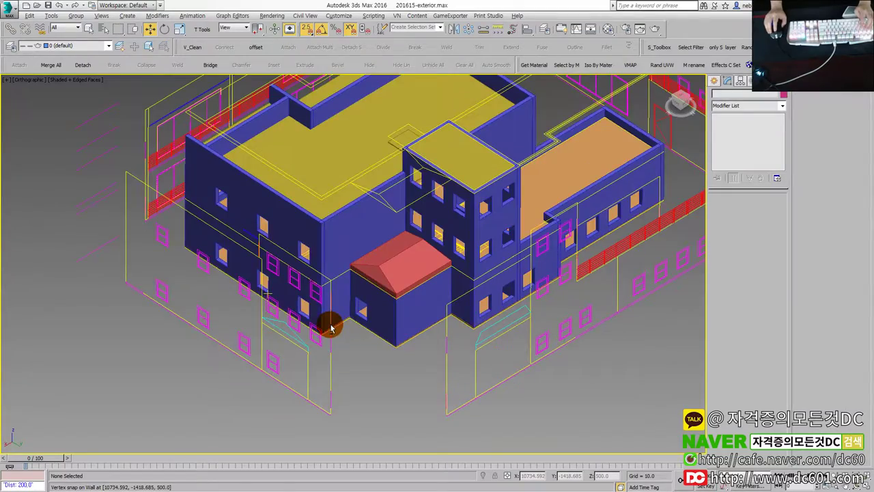
pyautogui.moveTo(354, 315)
pyautogui.keyDown('alt'); pyautogui.mouseDown(button='middle')
pyautogui.moveTo(507, 305)
pyautogui.moveTo(530, 285)
pyautogui.moveTo(410, 319)
pyautogui.moveTo(483, 307)
pyautogui.moveTo(475, 312)
pyautogui.moveTo(403, 321)
pyautogui.moveTo(482, 315)
pyautogui.moveTo(469, 289)
pyautogui.moveTo(524, 264)
pyautogui.moveTo(441, 296)
pyautogui.mouseUp(button='middle'); pyautogui.keyUp('alt')
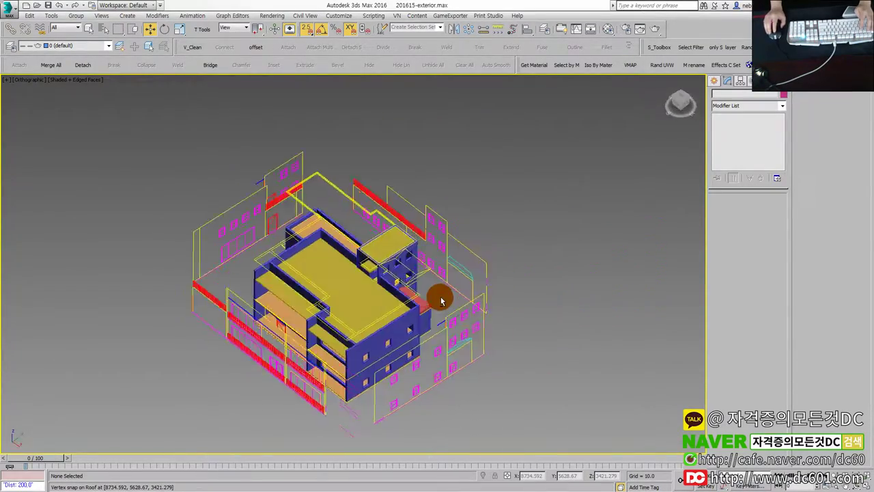
pyautogui.keyDown('alt'); pyautogui.moveTo(511, 307); pyautogui.dragTo(479, 292, button='middle'); pyautogui.keyUp('alt')
pyautogui.click(485, 299)
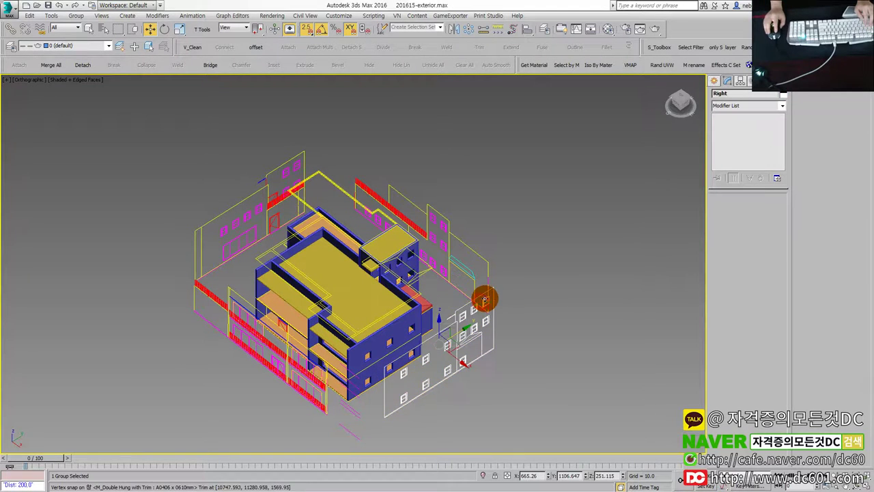
pyautogui.moveTo(531, 375)
pyautogui.mouseDown()
pyautogui.moveTo(461, 238)
pyautogui.moveTo(464, 248)
pyautogui.moveTo(540, 251)
pyautogui.mouseUp()
pyautogui.moveTo(533, 347); pyautogui.dragTo(470, 248)
pyautogui.rightClick(469, 246)
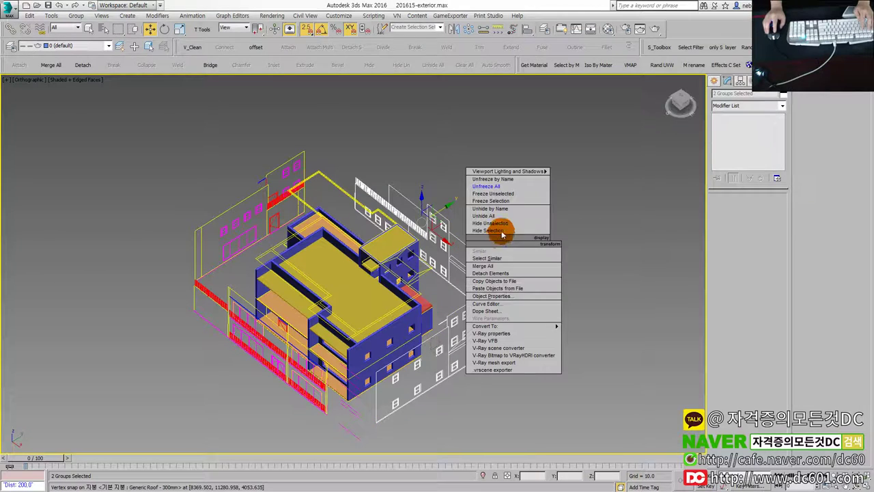
pyautogui.click(489, 230)
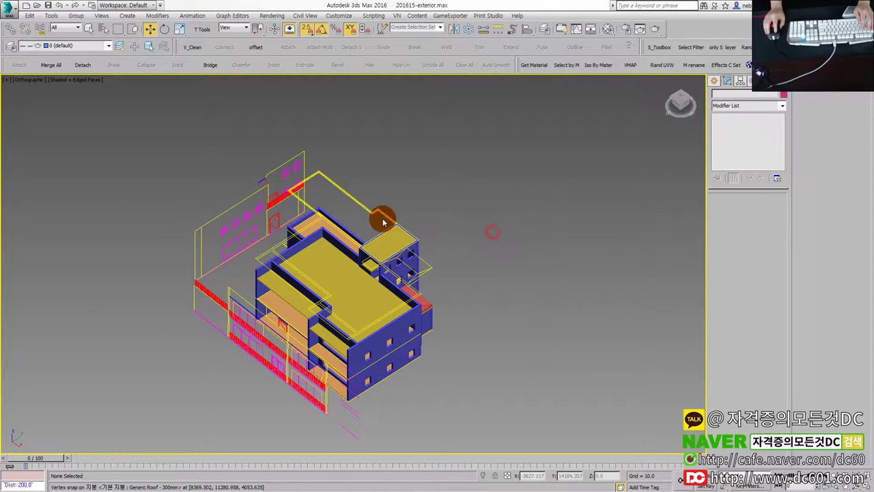
# - Hide the upper floor-plan drawing, the leftover wireframe objects and the railing group
pyautogui.click(322, 175)
pyautogui.rightClick(298, 178)
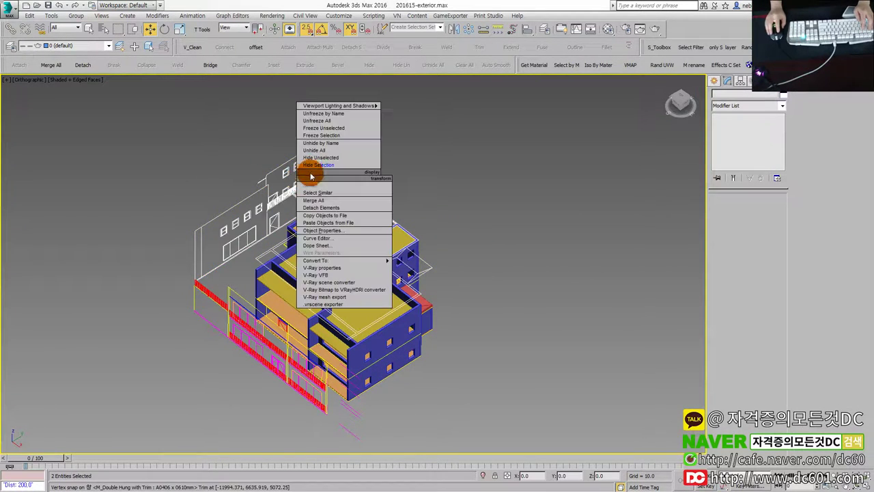
pyautogui.click(321, 165)
pyautogui.click(234, 326)
pyautogui.rightClick(235, 326)
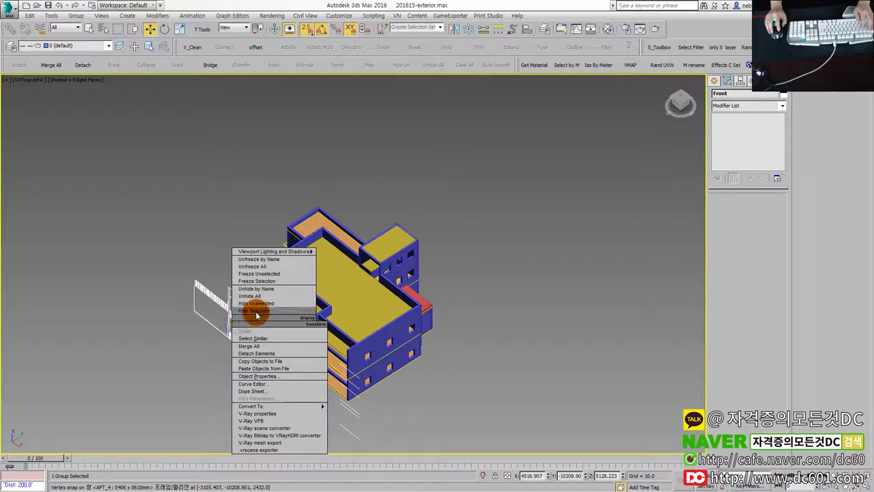
pyautogui.click(254, 309)
pyautogui.keyDown('alt'); pyautogui.moveTo(256, 324); pyautogui.dragTo(322, 332, button='middle'); pyautogui.keyUp('alt')
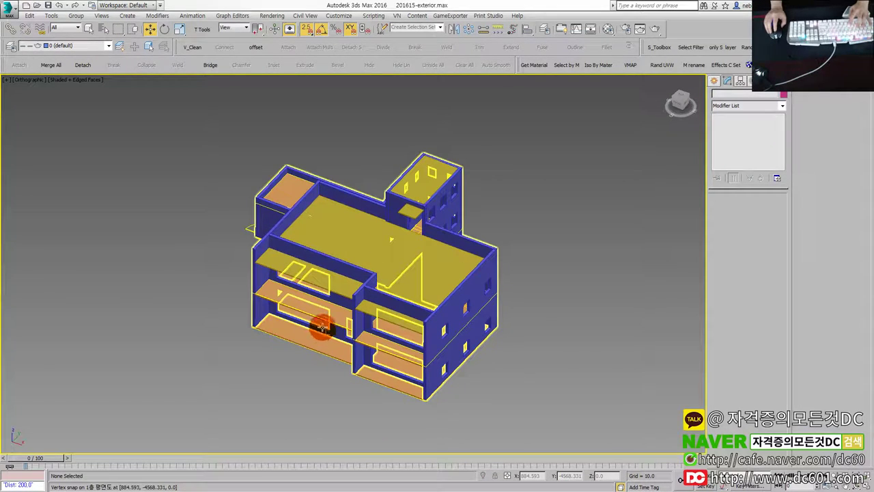
# - Delete all the 러벨 label and 치수 dimension annotation objects
pyautogui.press('h')
pyautogui.moveTo(125, 5); pyautogui.dragTo(144, 16)
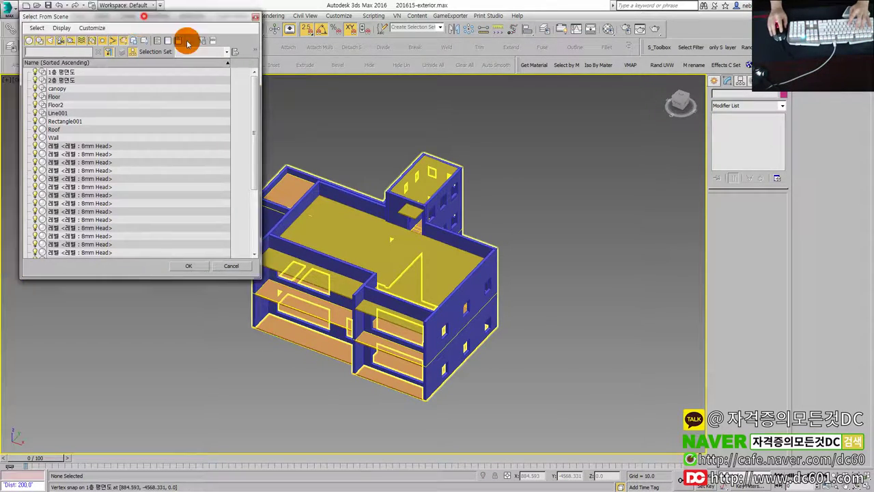
pyautogui.click(198, 140)
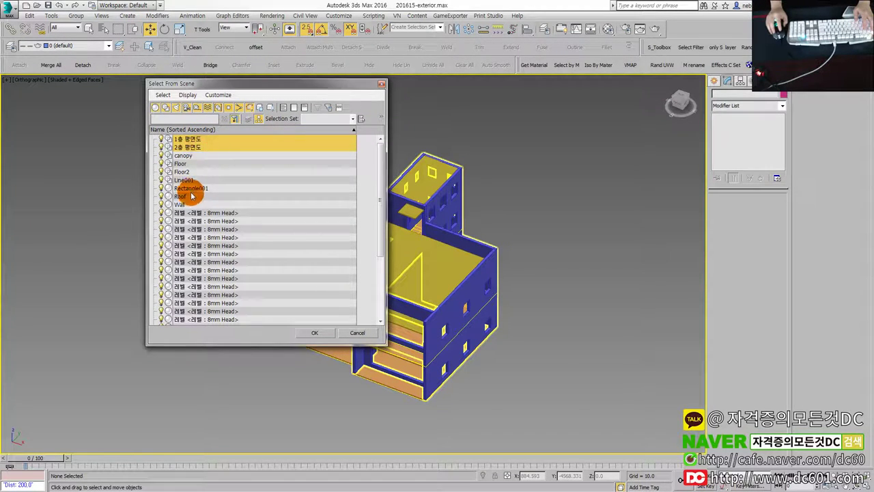
pyautogui.keyDown('ctrl'); pyautogui.click(195, 146); pyautogui.keyUp('ctrl')
pyautogui.moveTo(381, 220)
pyautogui.mouseDown()
pyautogui.moveTo(392, 313)
pyautogui.moveTo(390, 254)
pyautogui.mouseUp()
pyautogui.scroll(-2, 229, 204)
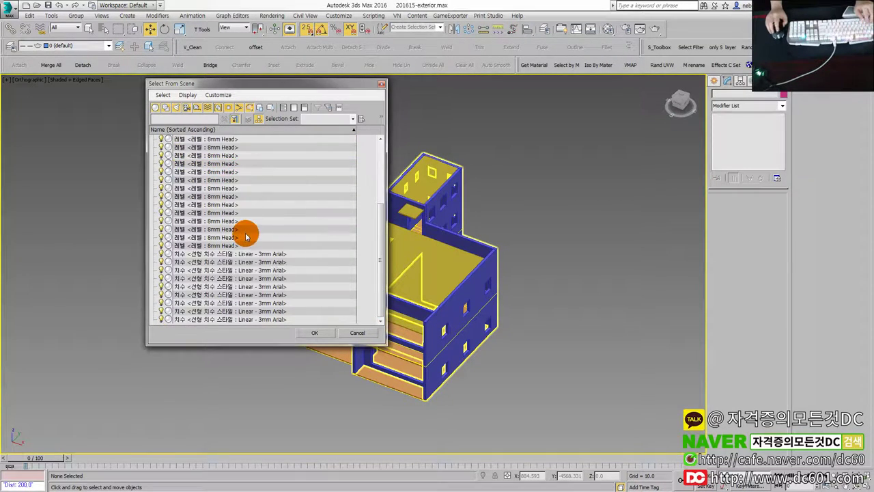
pyautogui.keyDown('shift'); pyautogui.click(244, 311); pyautogui.keyUp('shift')
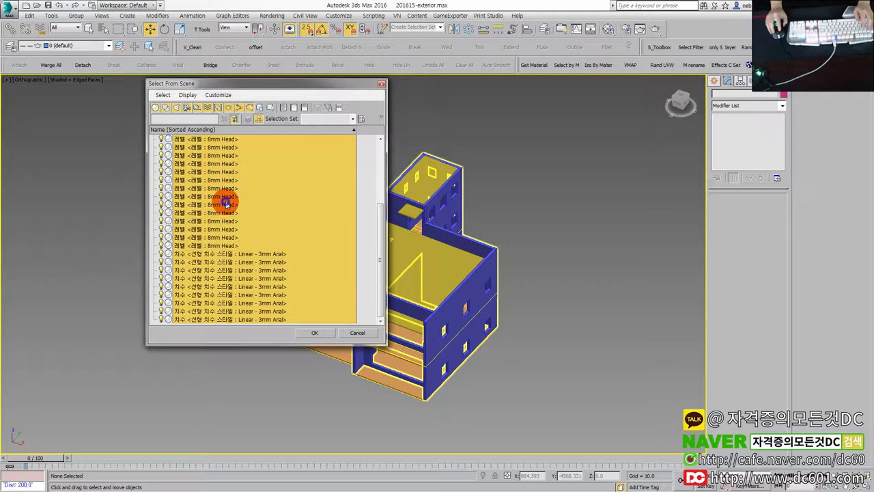
pyautogui.click(314, 332)
pyautogui.rightClick(314, 213)
pyautogui.click(321, 194)
# - Rename the tower-top slab Rectangle001 to Slab
pyautogui.press('h')
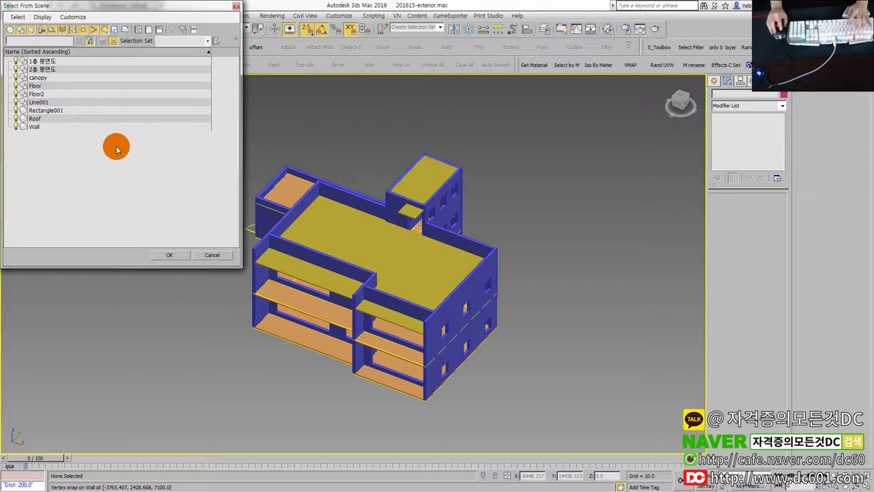
pyautogui.doubleClick(48, 110)
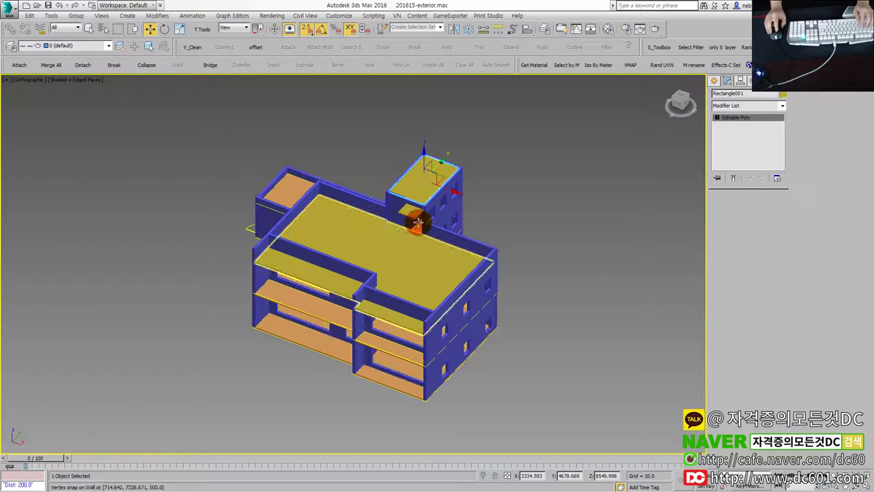
pyautogui.moveTo(437, 167)
pyautogui.mouseDown()
pyautogui.moveTo(472, 146)
pyautogui.moveTo(478, 162)
pyautogui.moveTo(443, 197)
pyautogui.mouseUp()
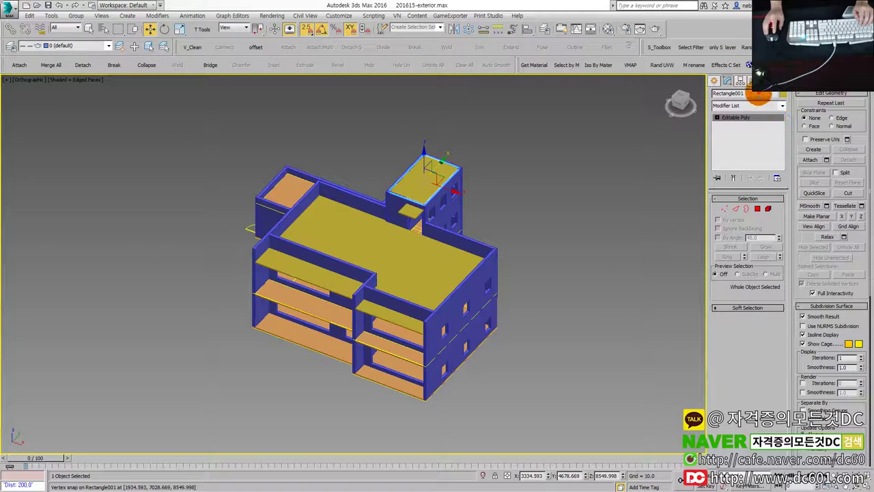
pyautogui.click(757, 94)
pyautogui.write('Slab')
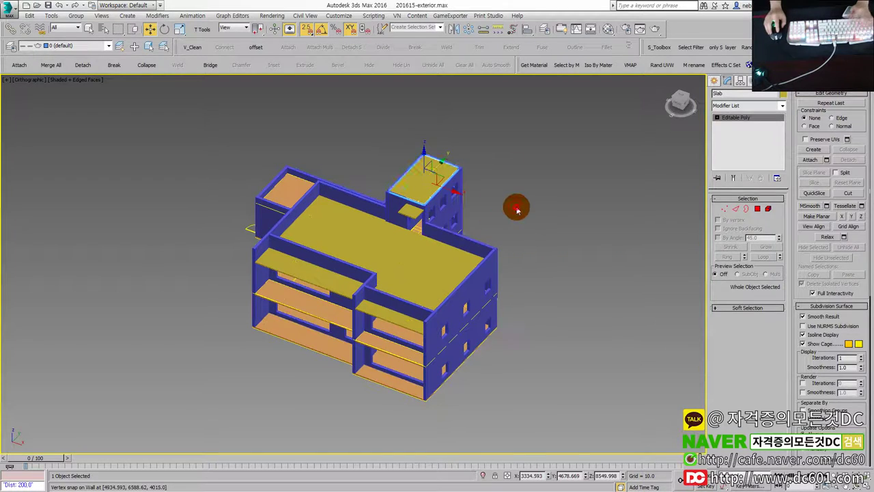
pyautogui.click(516, 208)
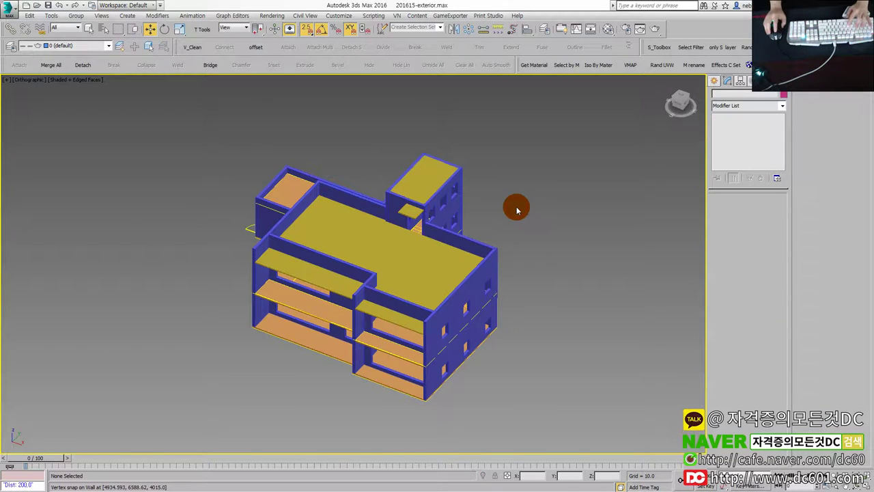
pyautogui.press('h')
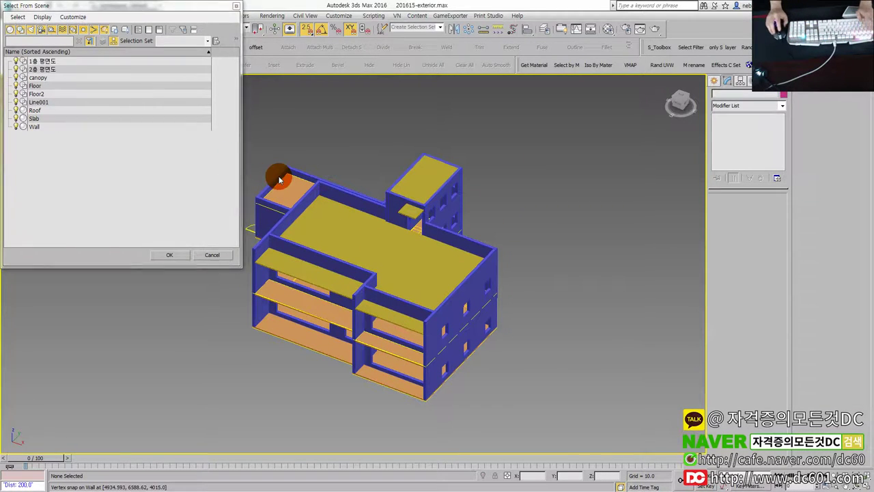
pyautogui.click(226, 256)
pyautogui.scroll(2, 253, 254)
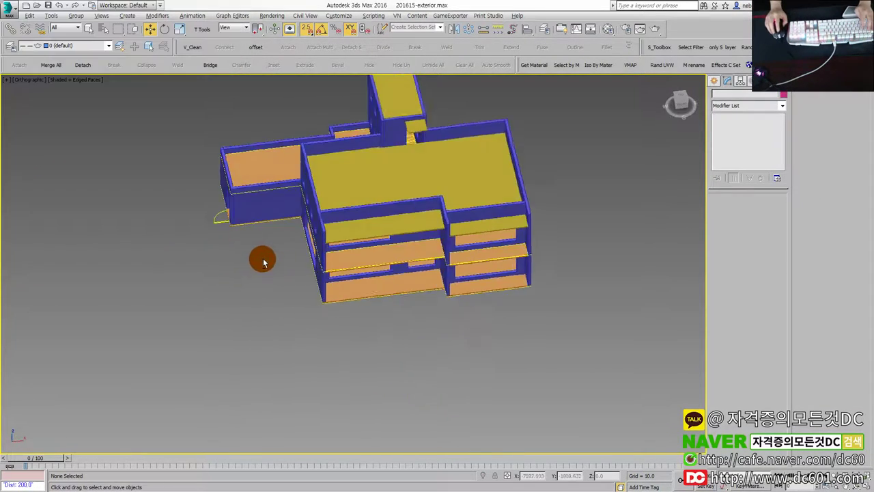
# - Hide the 1층 평면도 first-floor plan drawing
pyautogui.scroll(3, 226, 221)
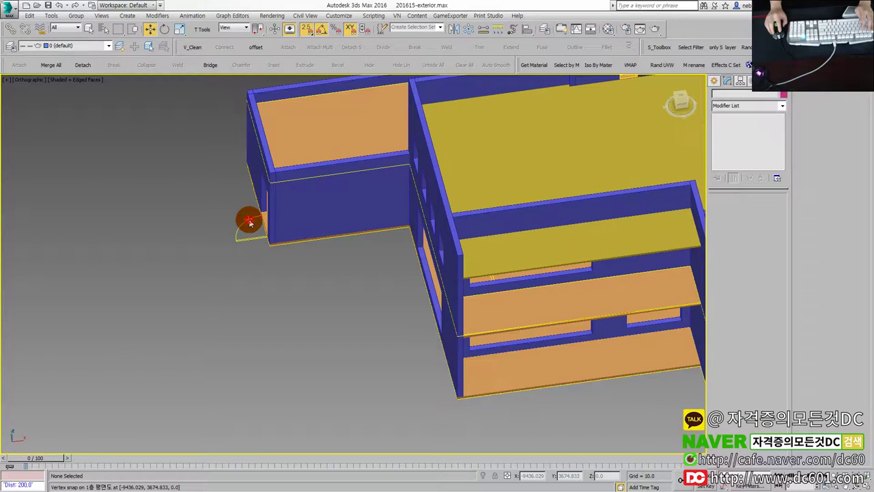
pyautogui.click(248, 220)
pyautogui.rightClick(249, 215)
pyautogui.click(269, 206)
pyautogui.scroll(-2, 267, 226)
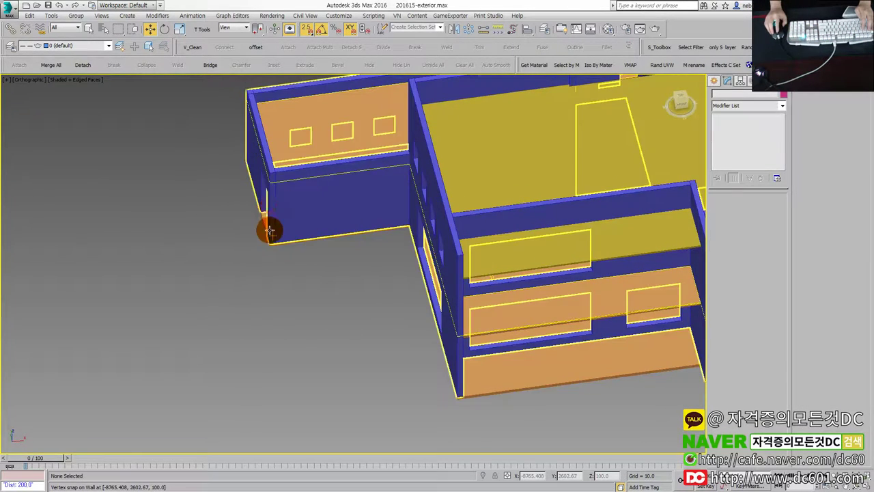
pyautogui.scroll(-3, 340, 256)
pyautogui.moveTo(340, 255)
pyautogui.keyDown('alt'); pyautogui.mouseDown(button='middle')
pyautogui.moveTo(361, 230)
pyautogui.moveTo(297, 273)
pyautogui.mouseUp(button='middle'); pyautogui.keyUp('alt')
pyautogui.scroll(2, 343, 212)
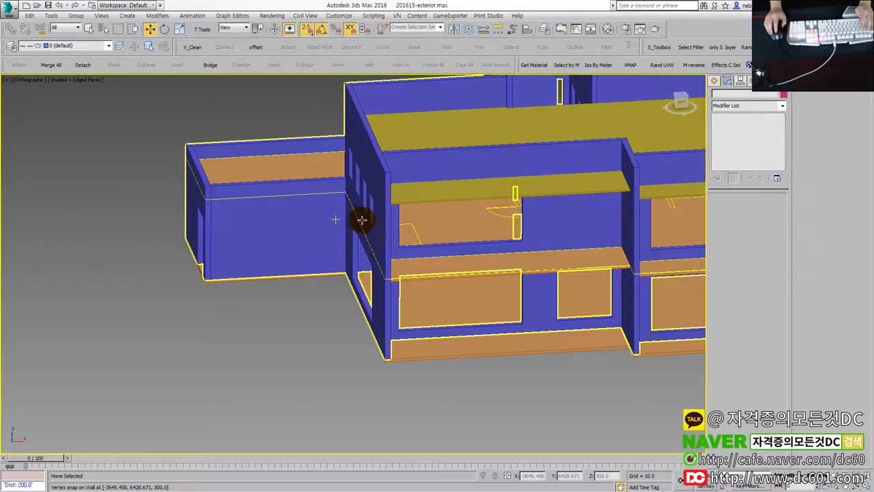
# - Hide the 2층 평면도 second-floor plan drawing and check the scene object list
pyautogui.click(510, 216)
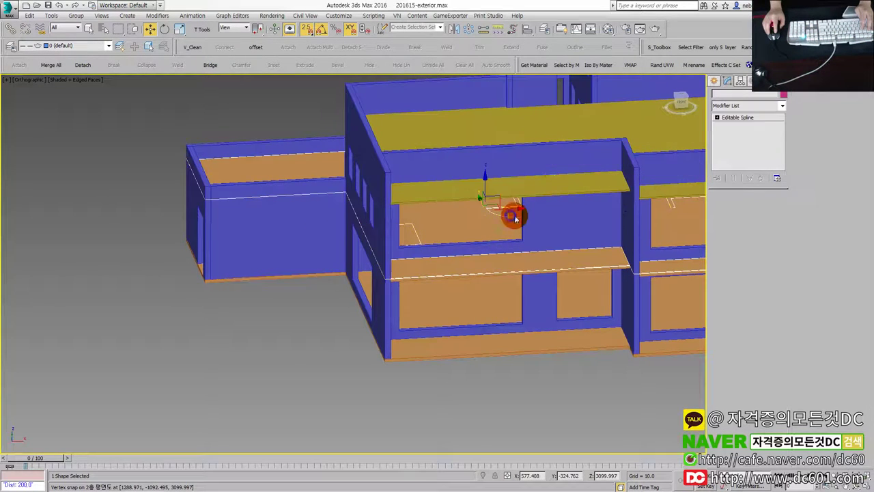
pyautogui.rightClick(509, 217)
pyautogui.click(522, 201)
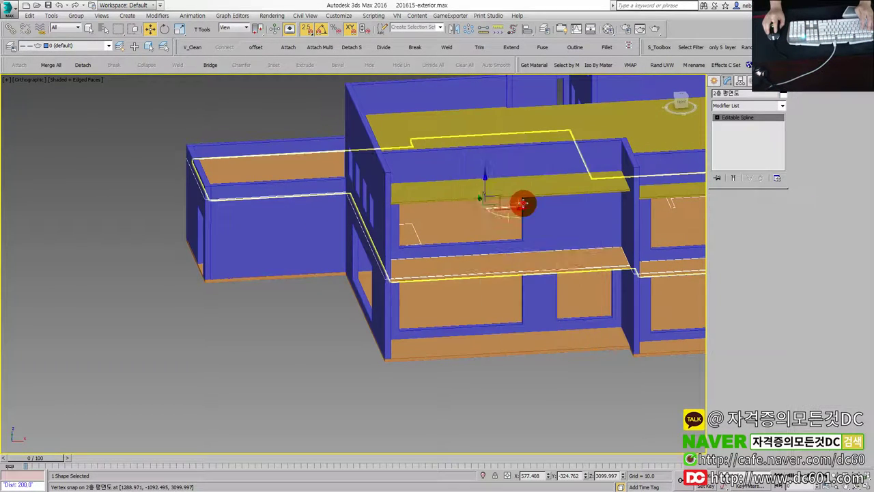
pyautogui.scroll(-3, 511, 215)
pyautogui.moveTo(501, 230)
pyautogui.keyDown('alt'); pyautogui.mouseDown(button='middle')
pyautogui.moveTo(492, 254)
pyautogui.moveTo(547, 163)
pyautogui.mouseUp(button='middle'); pyautogui.keyUp('alt')
pyautogui.press('h')
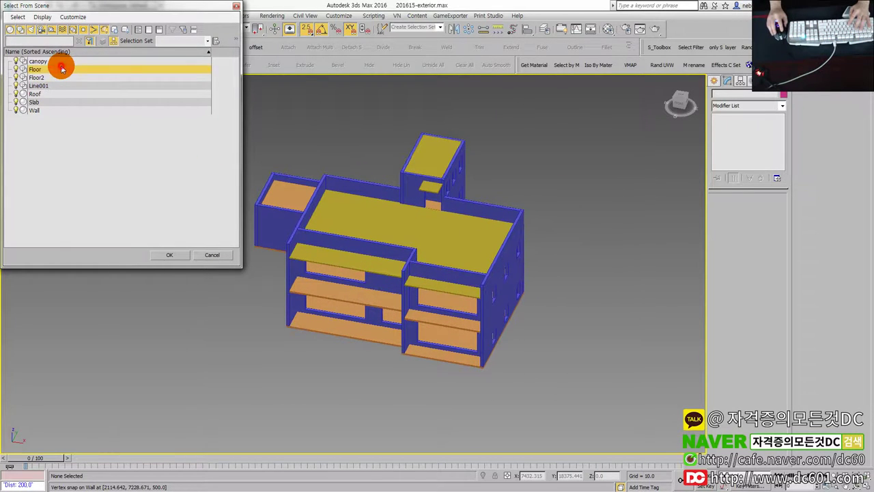
# - Rename the extruded top floor slab Line001 to Floor3
pyautogui.doubleClick(53, 85)
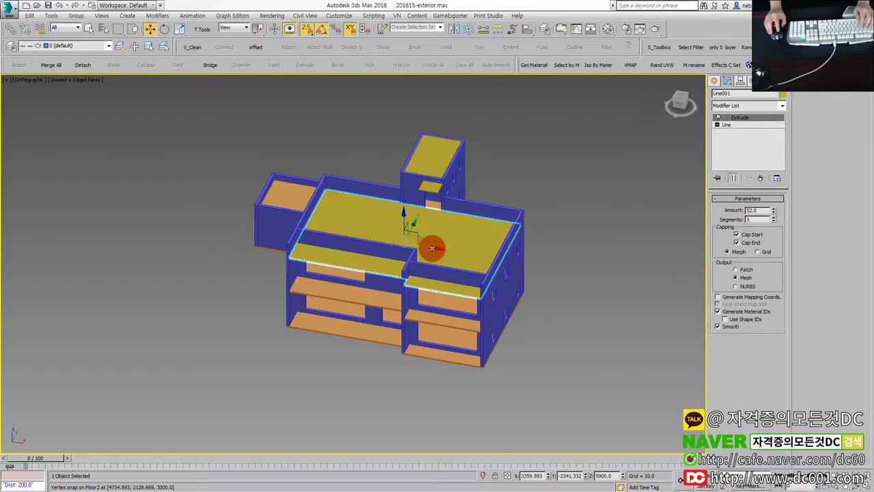
pyautogui.click(748, 93)
pyautogui.write('fl')
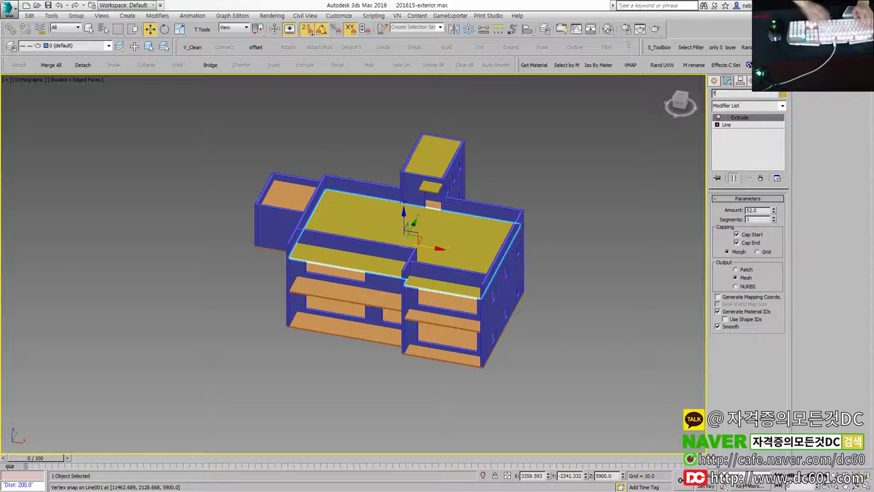
pyautogui.write('o')
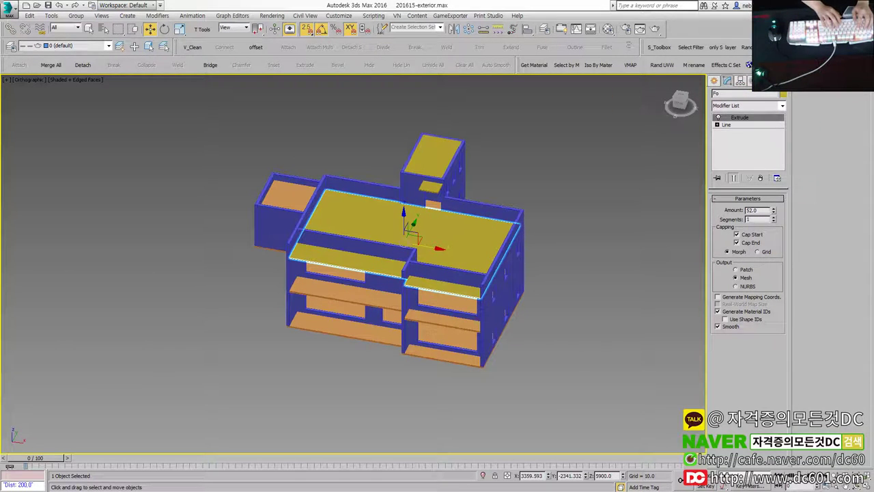
pyautogui.write('or')
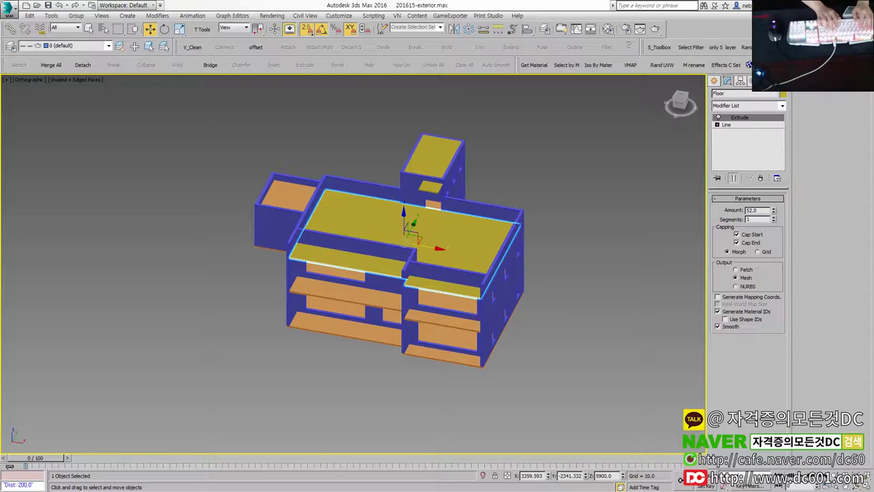
pyautogui.click(563, 188)
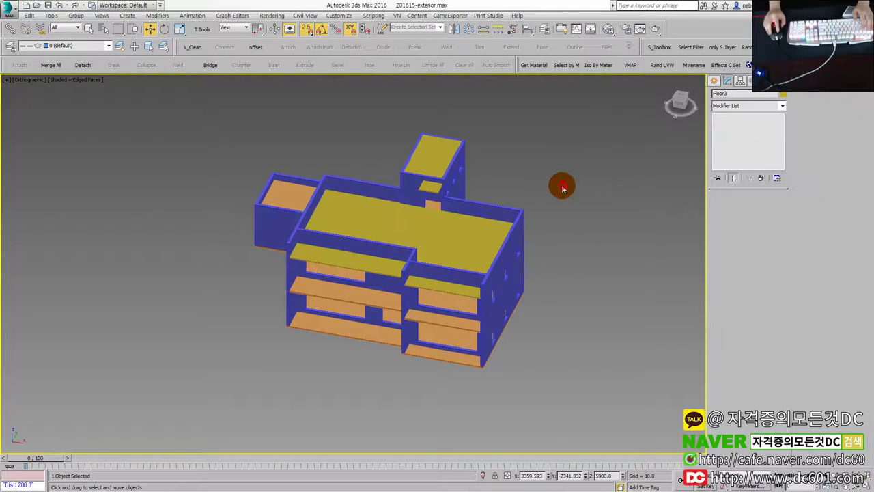
# - Clear the selection and reopen the Select From Scene list near the screen centre
pyautogui.click(449, 312)
pyautogui.click(580, 198)
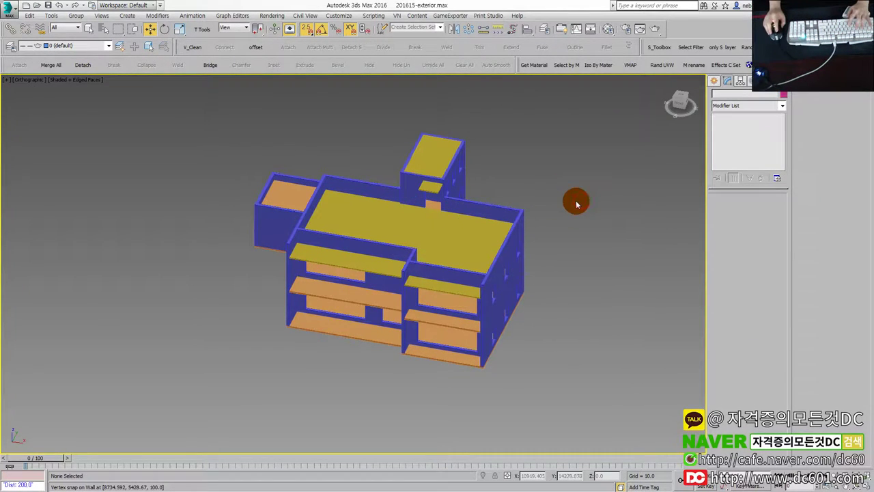
pyautogui.press('h')
pyautogui.moveTo(121, 7); pyautogui.dragTo(219, 84)
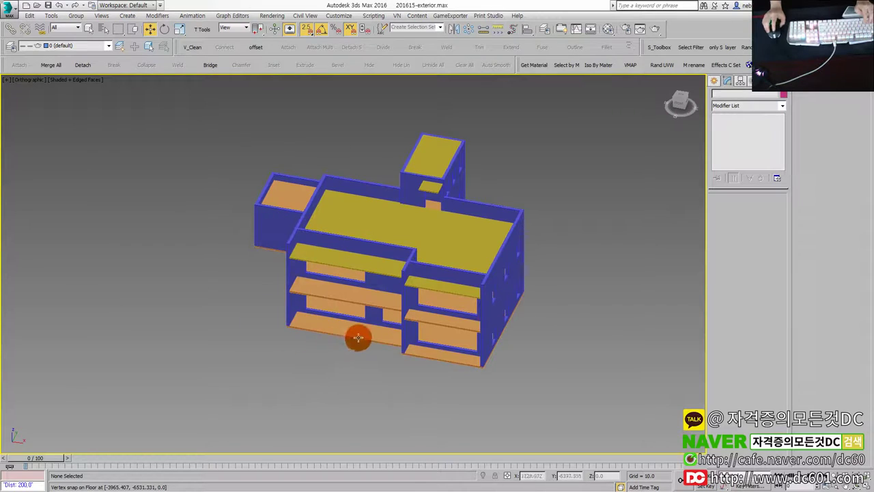
# - Orbit to a front view, select the Wall object and zoom extents on it
pyautogui.moveTo(358, 335)
pyautogui.keyDown('alt'); pyautogui.mouseDown(button='middle')
pyautogui.moveTo(351, 308)
pyautogui.moveTo(385, 287)
pyautogui.moveTo(367, 267)
pyautogui.moveTo(390, 260)
pyautogui.moveTo(265, 274)
pyautogui.moveTo(158, 240)
pyautogui.moveTo(72, 260)
pyautogui.moveTo(360, 246)
pyautogui.moveTo(271, 254)
pyautogui.moveTo(371, 189)
pyautogui.moveTo(347, 240)
pyautogui.moveTo(51, 260)
pyautogui.moveTo(190, 248)
pyautogui.moveTo(224, 231)
pyautogui.moveTo(198, 250)
pyautogui.moveTo(143, 263)
pyautogui.mouseUp(button='middle'); pyautogui.keyUp('alt')
pyautogui.click(207, 252)
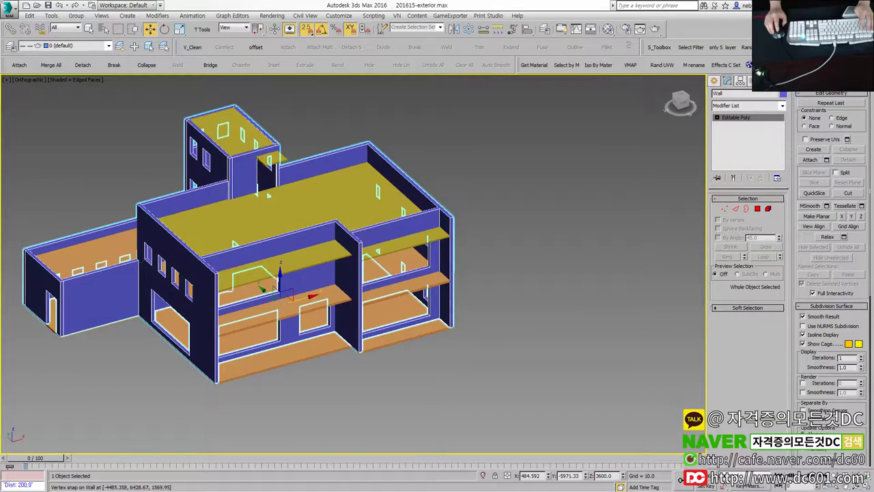
pyautogui.press('z')
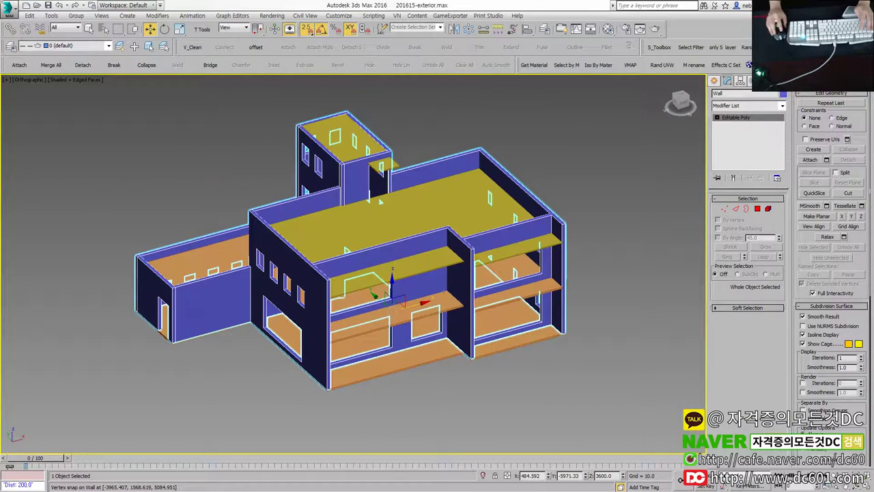